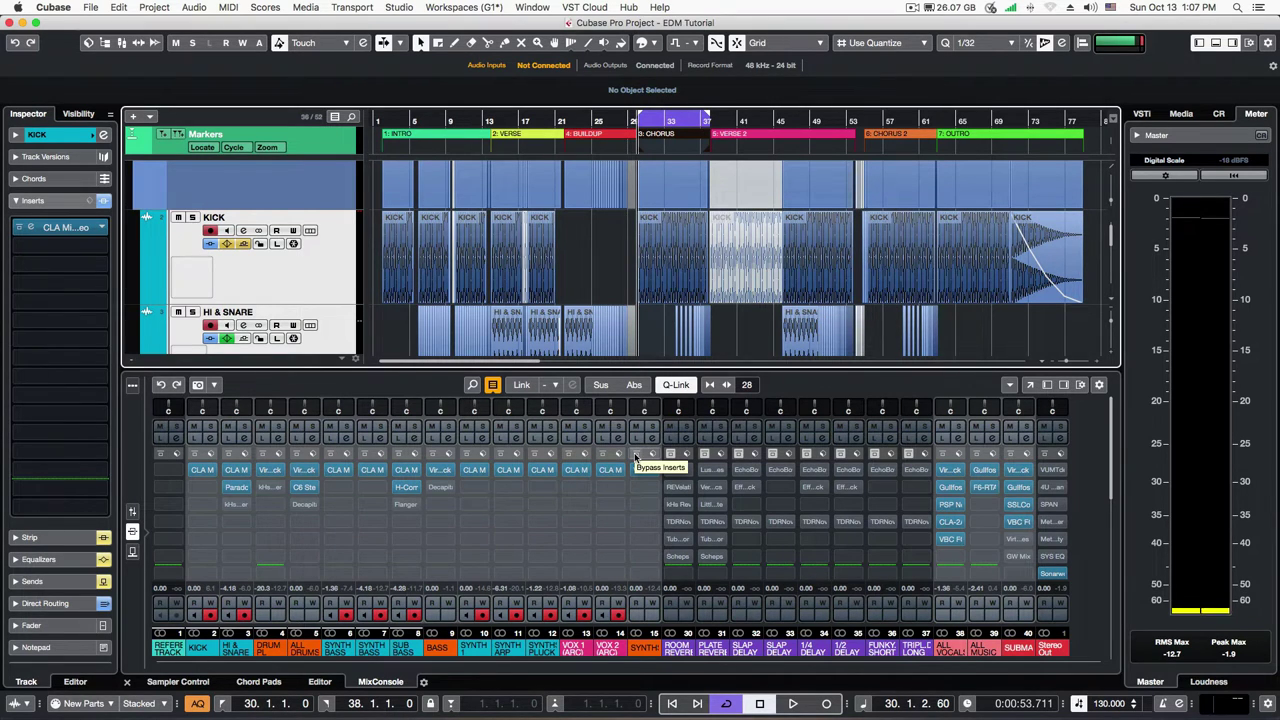
Play the end of the chorus with the linked channels' inserts bypassed and again with them active to compare the sound.
click(636, 456)
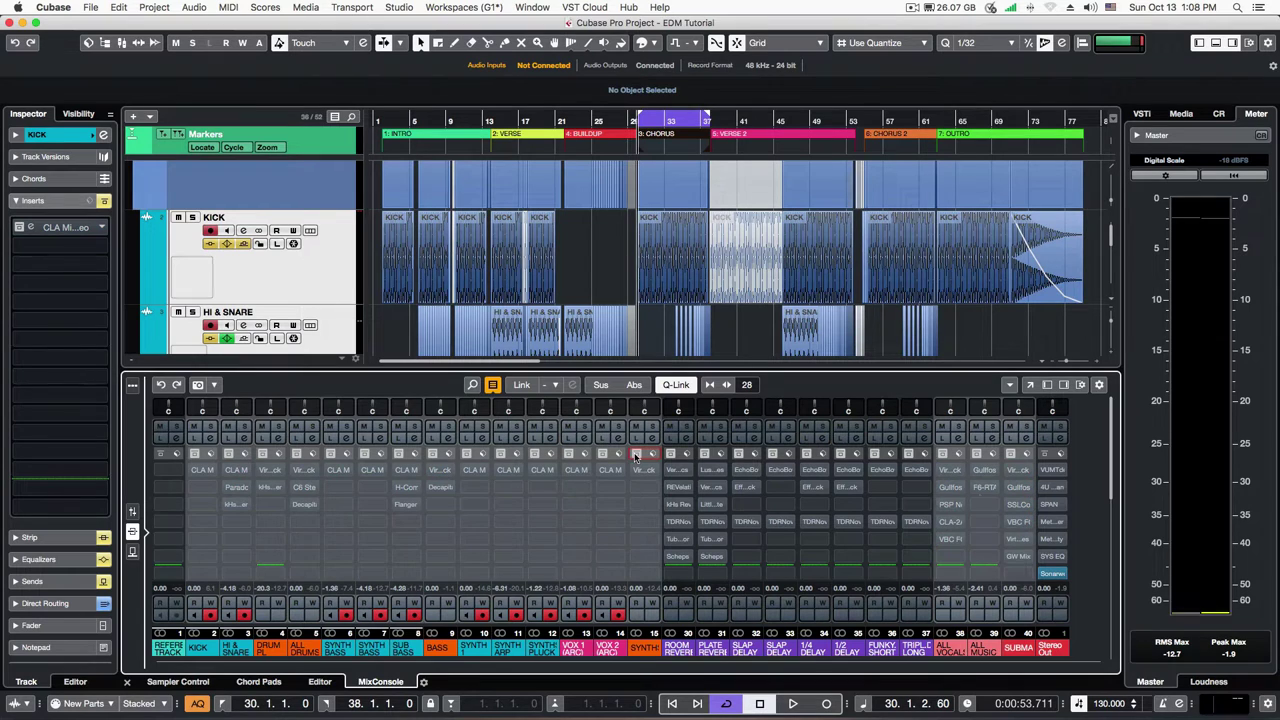
key(space)
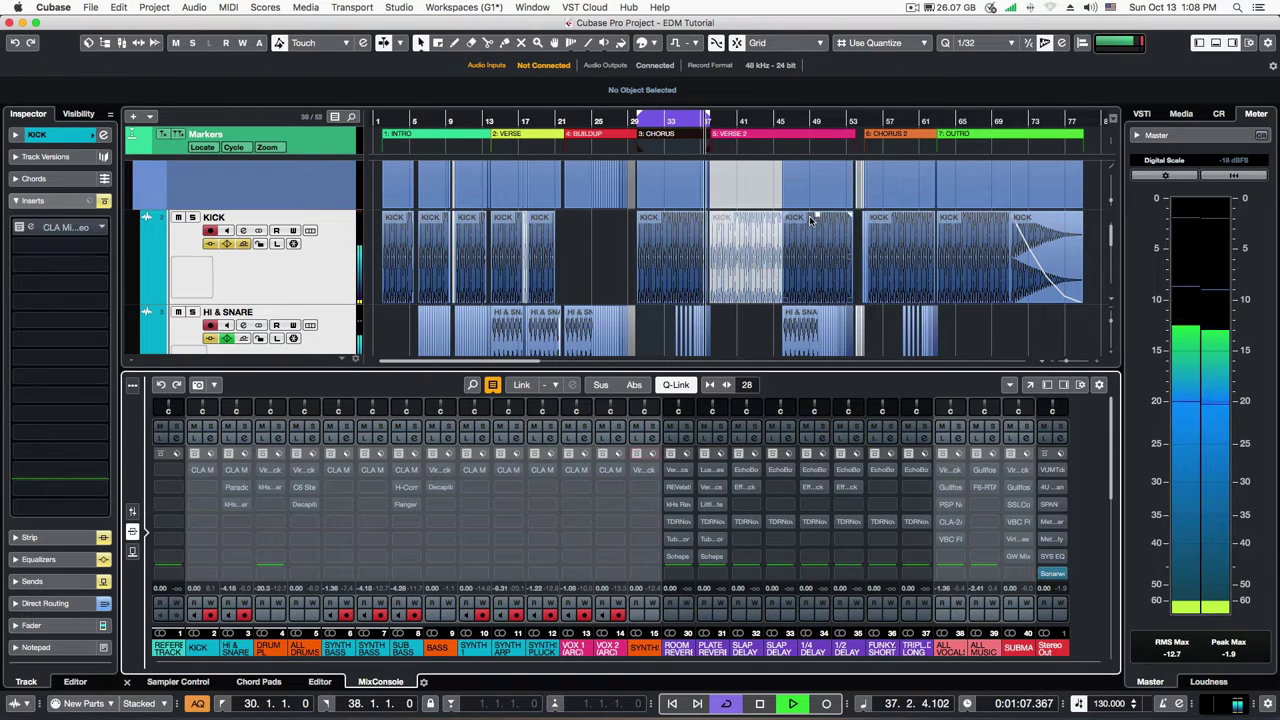
key(space)
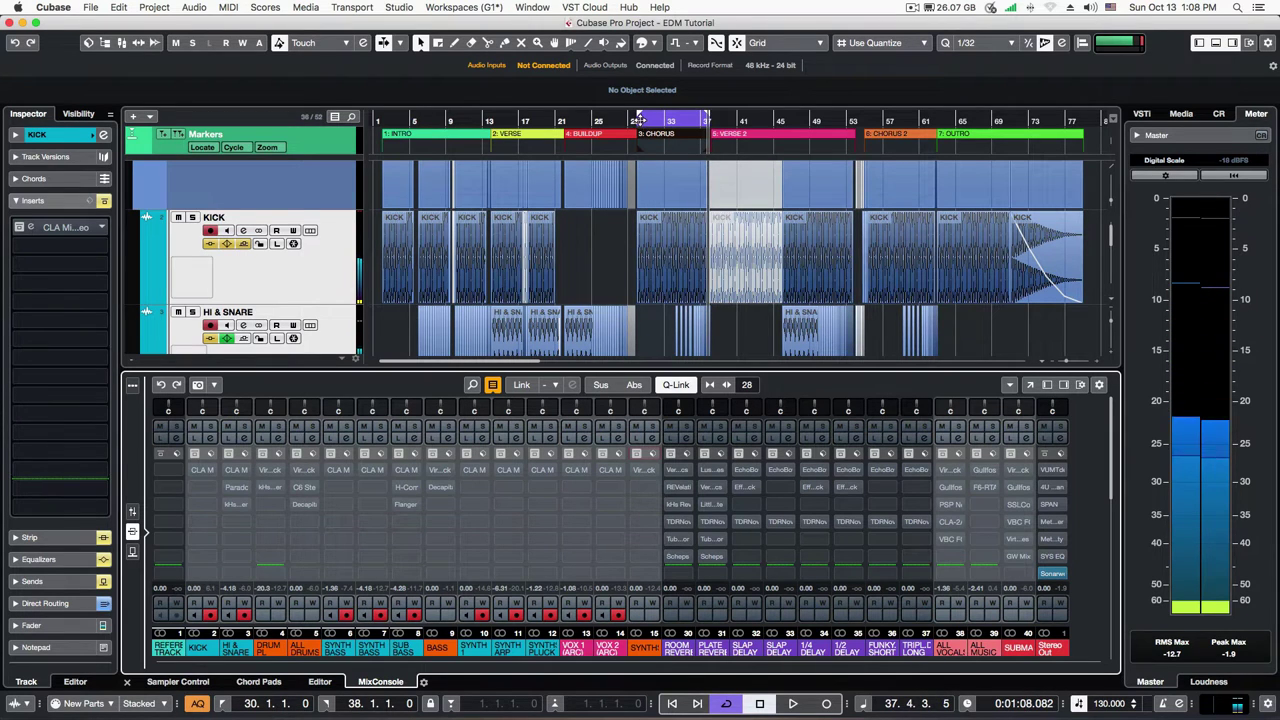
click(646, 121)
key(space)
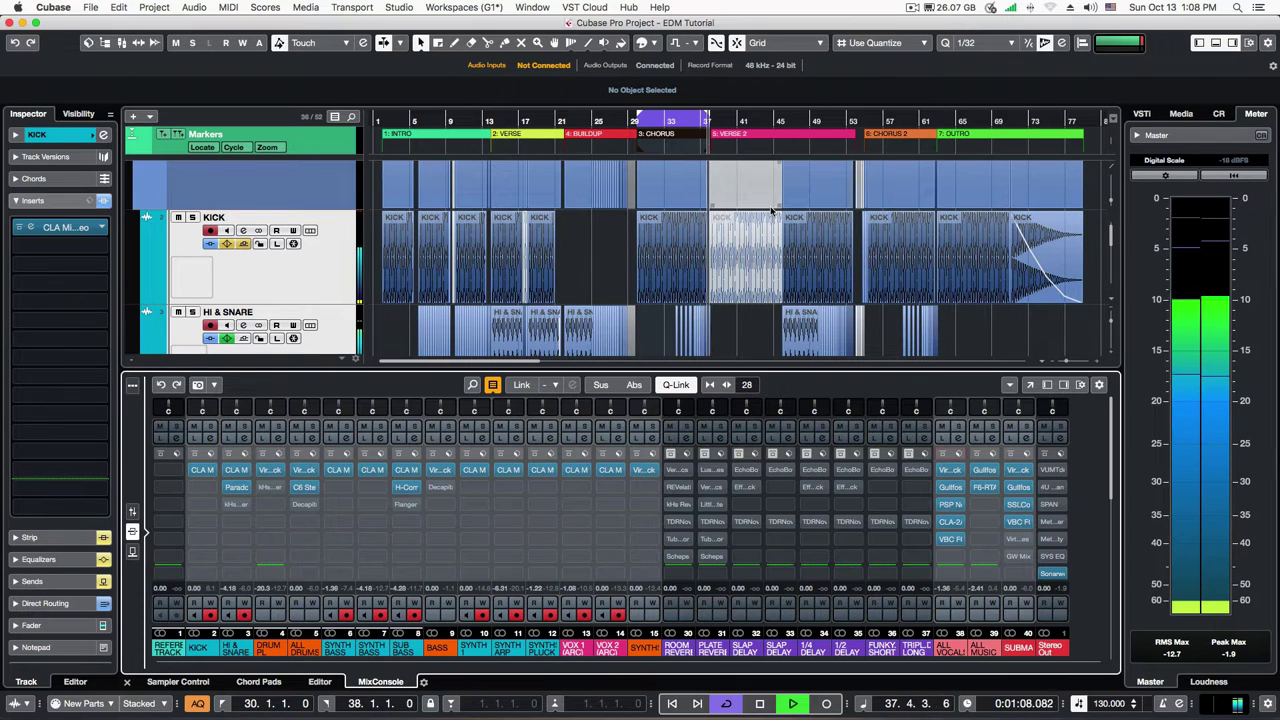
key(space)
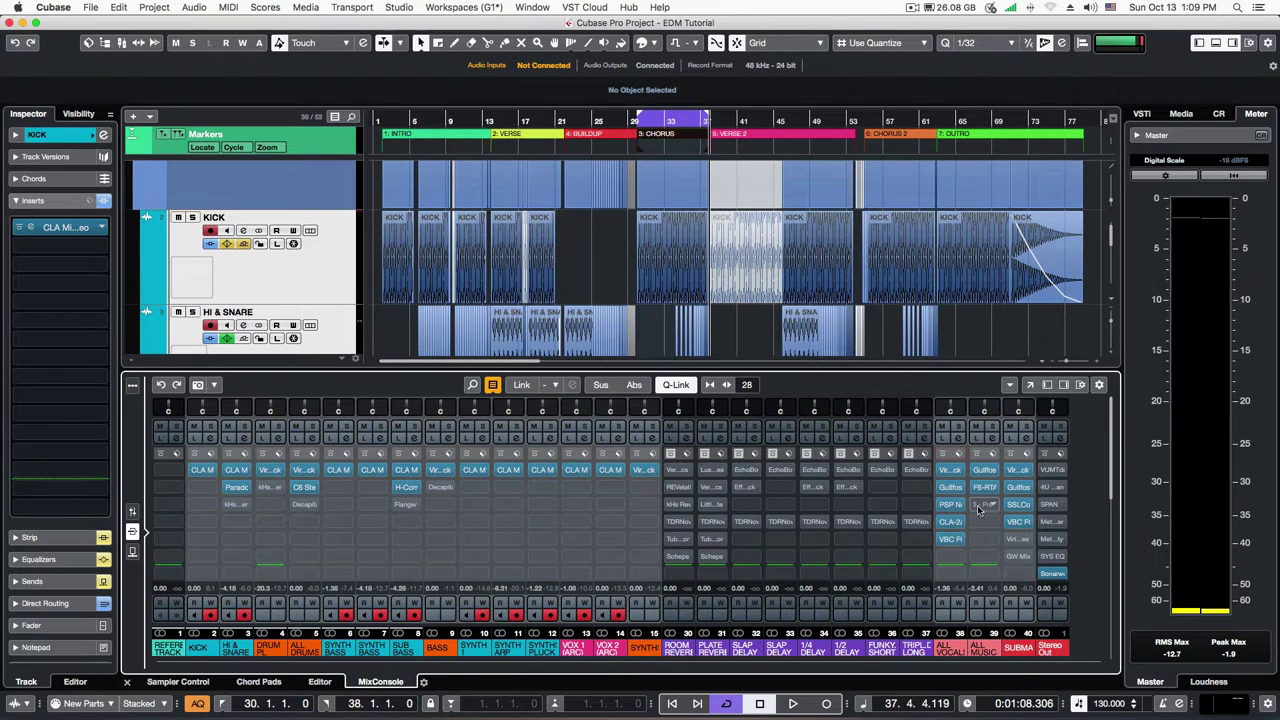
Turn off Q-Link and open the CLA MixHub insert on the KICK channel alone.
click(676, 386)
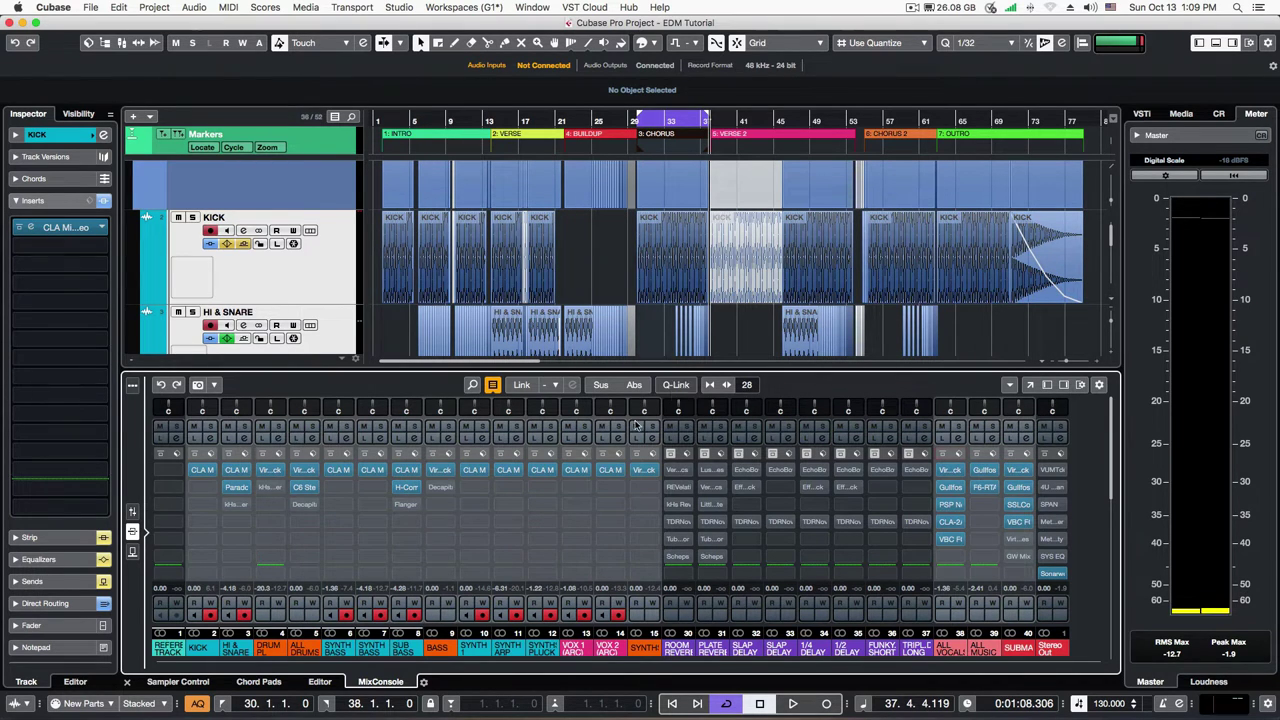
click(200, 648)
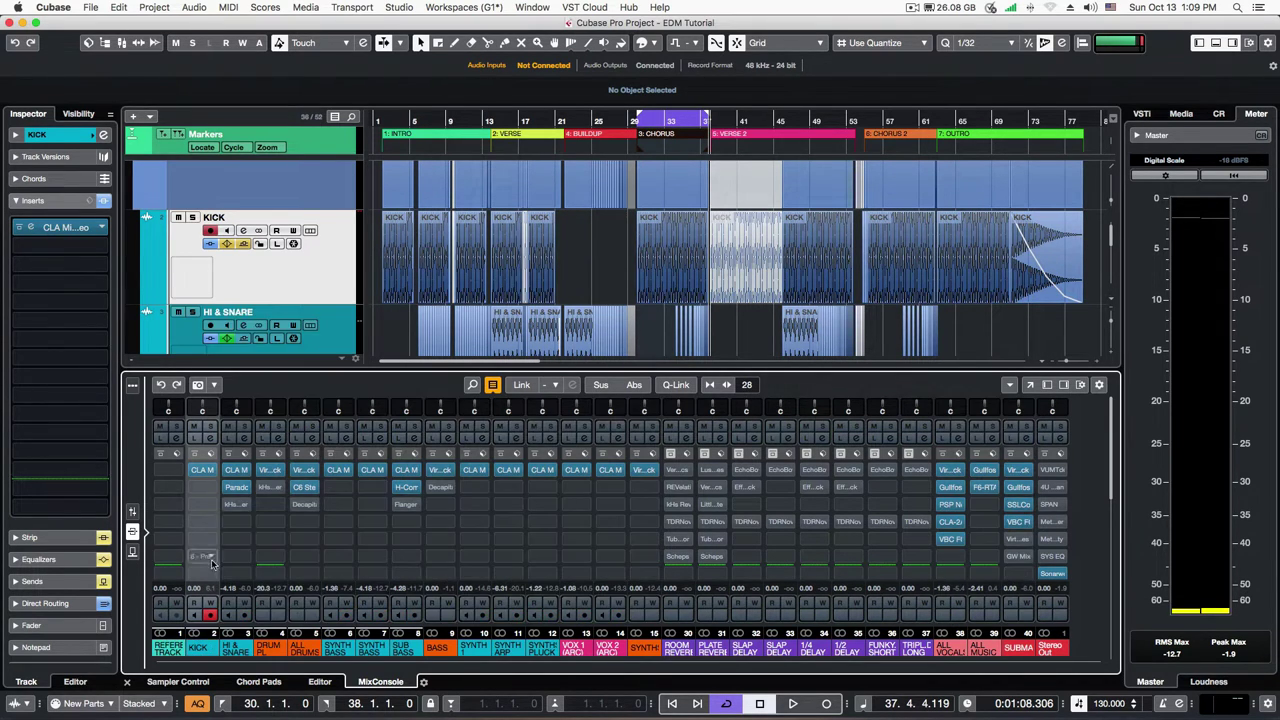
double_click(203, 470)
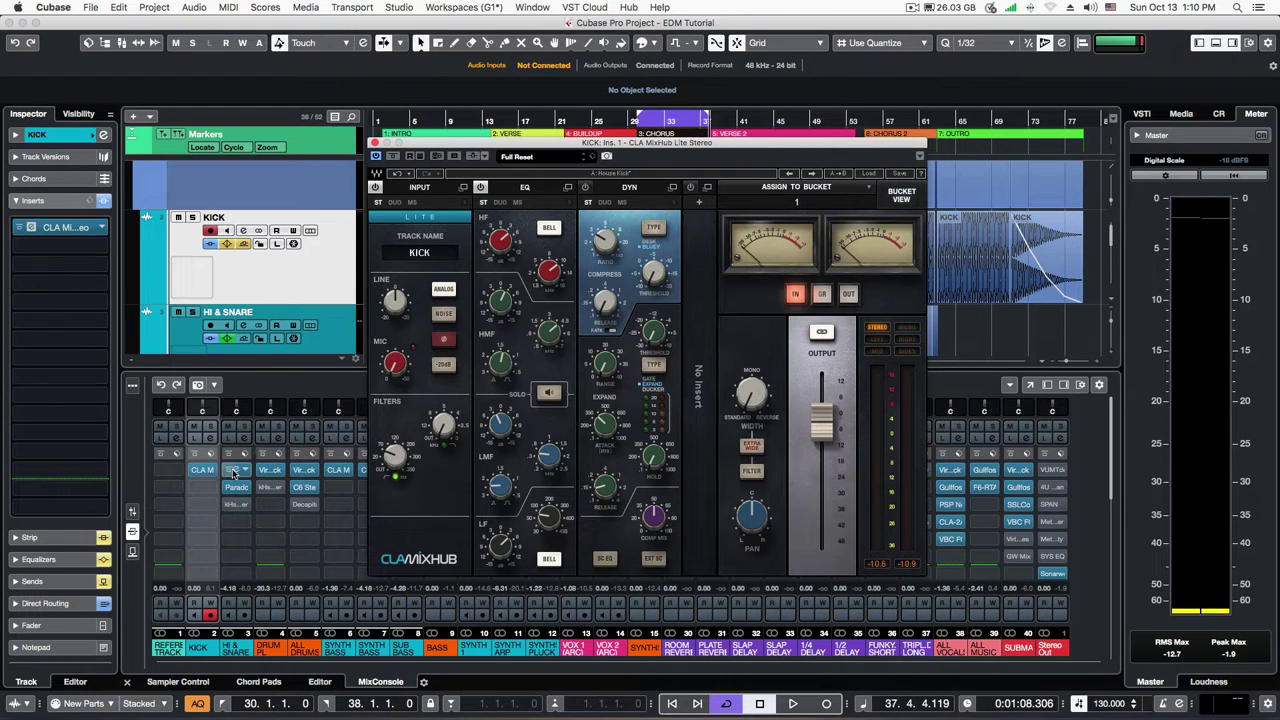
Show the DYN sections in CLA MixHub's bucket view and set the HI & SNARE compressor type to Bluey.
click(901, 194)
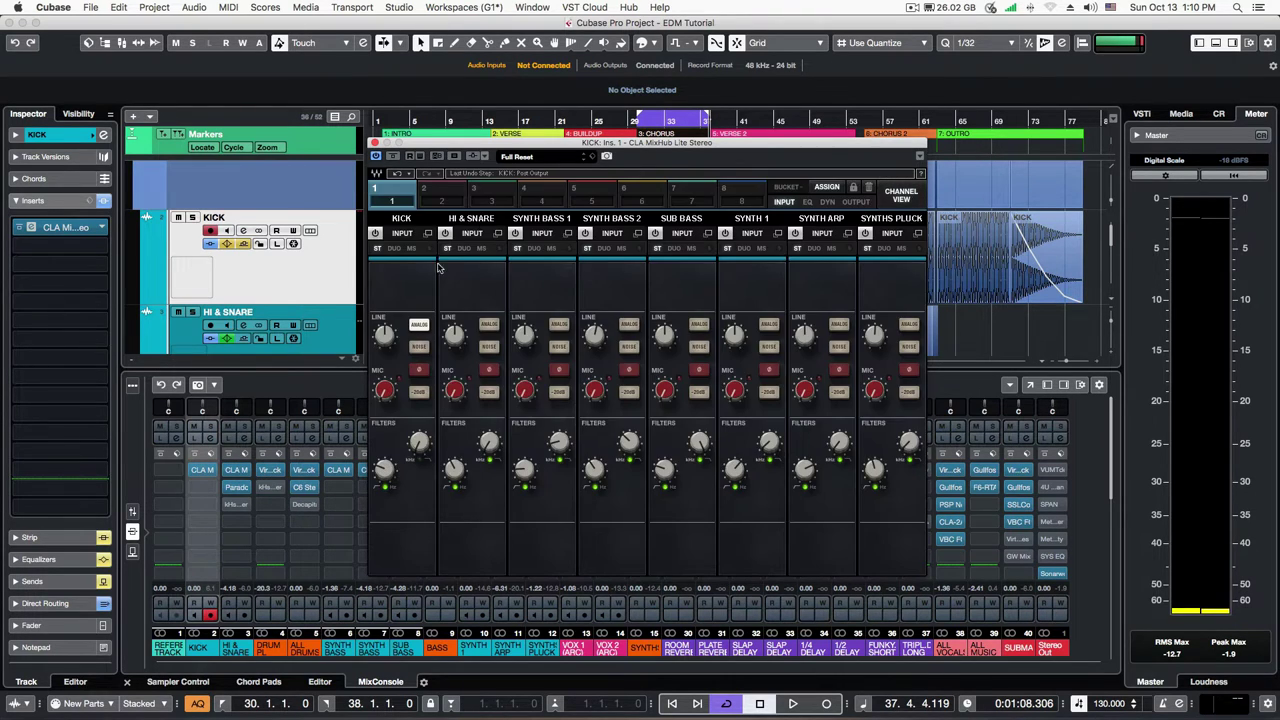
click(827, 203)
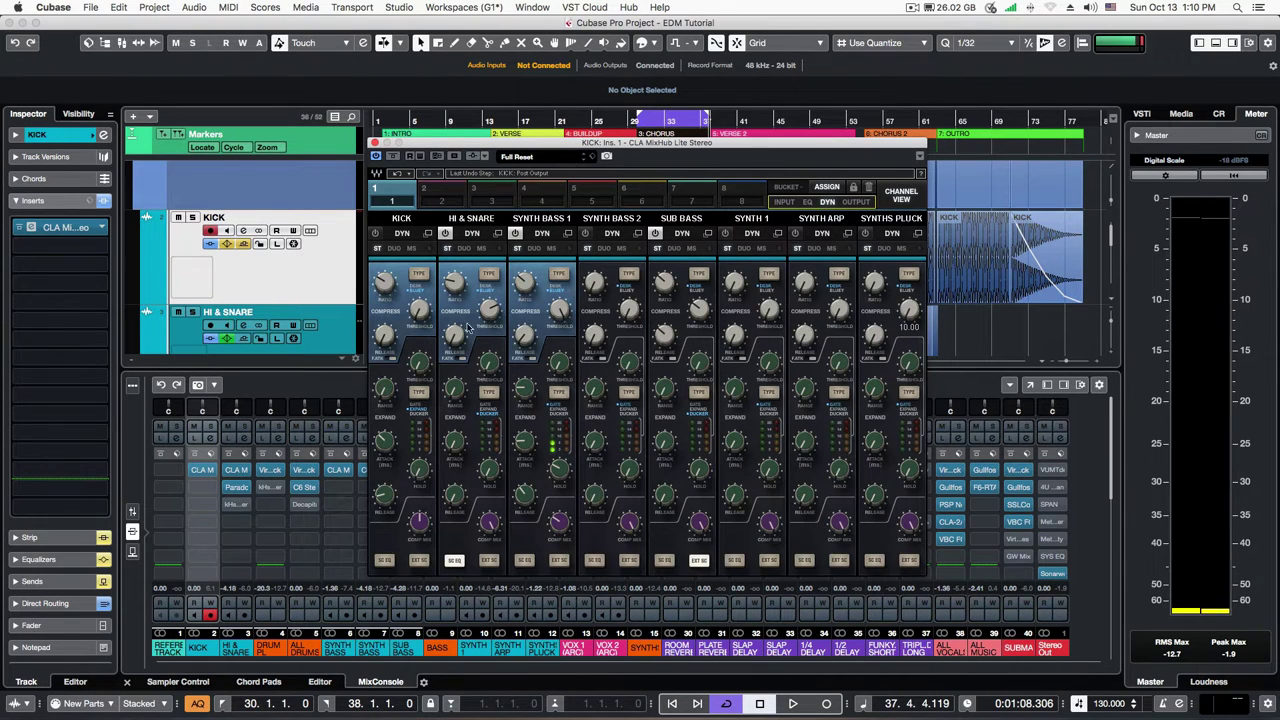
click(489, 275)
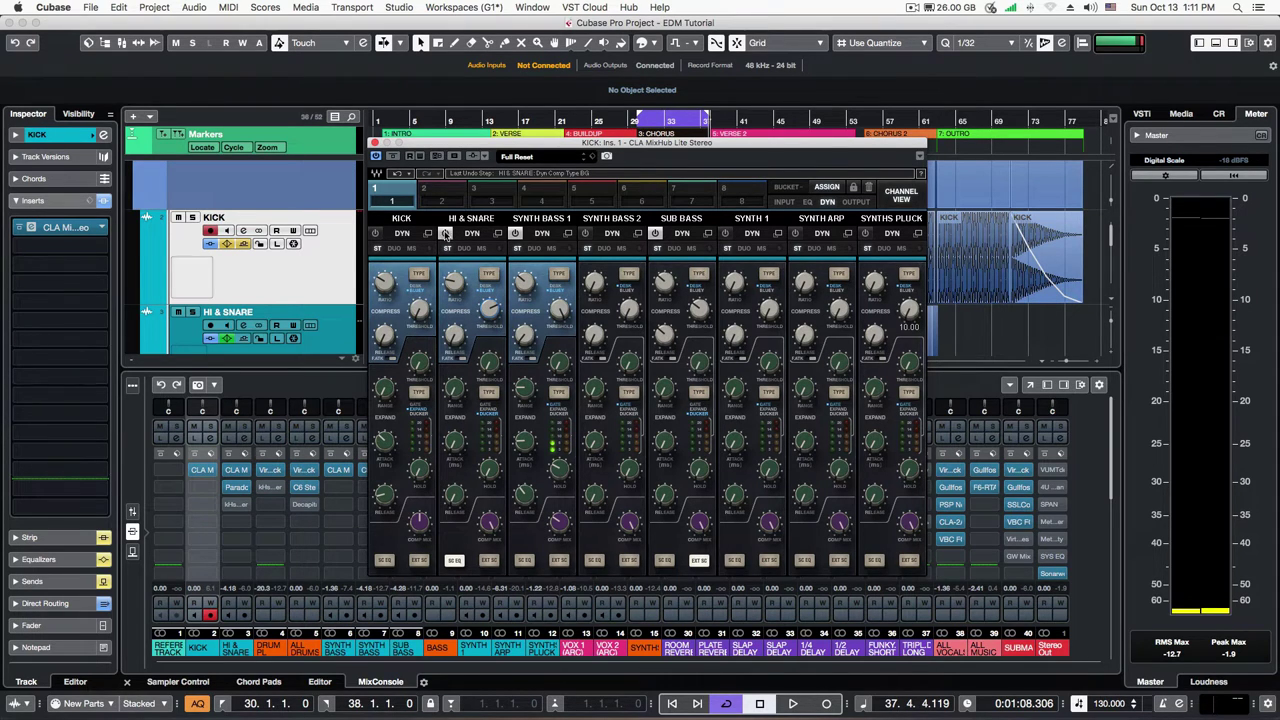
Play the chorus from bar 33 and watch the HI & SNARE dynamics meters.
click(671, 122)
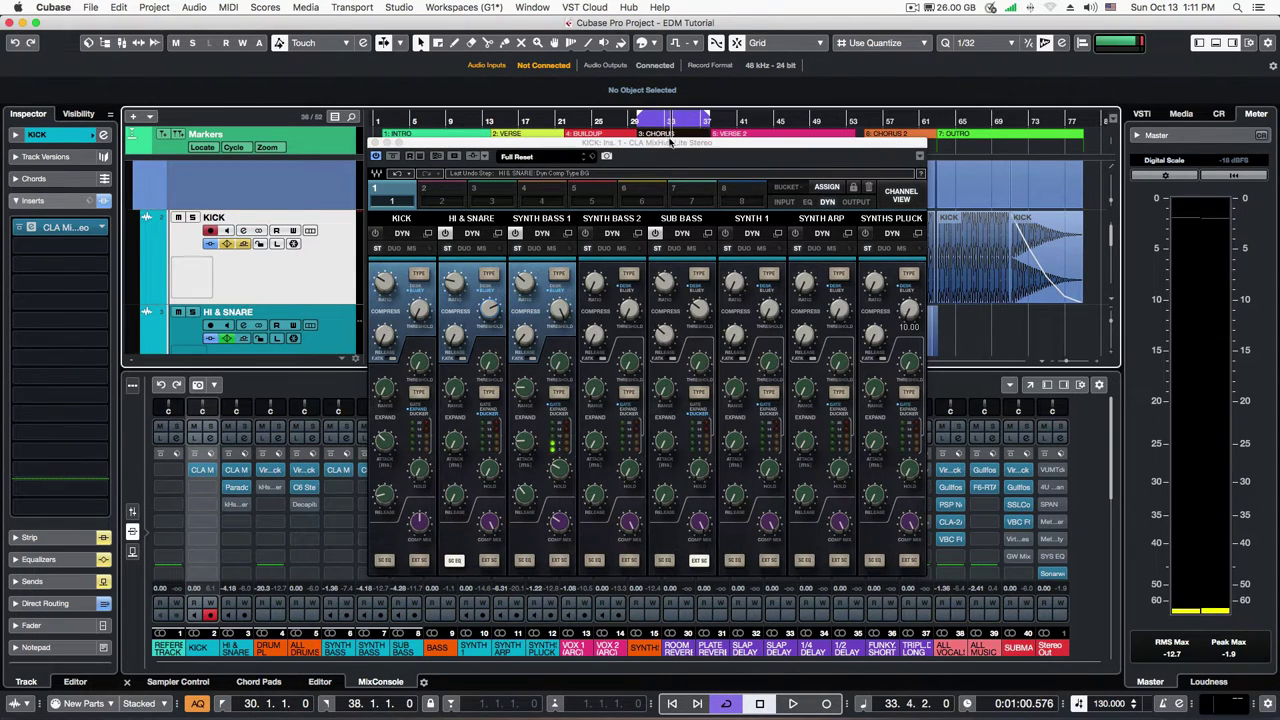
key(space)
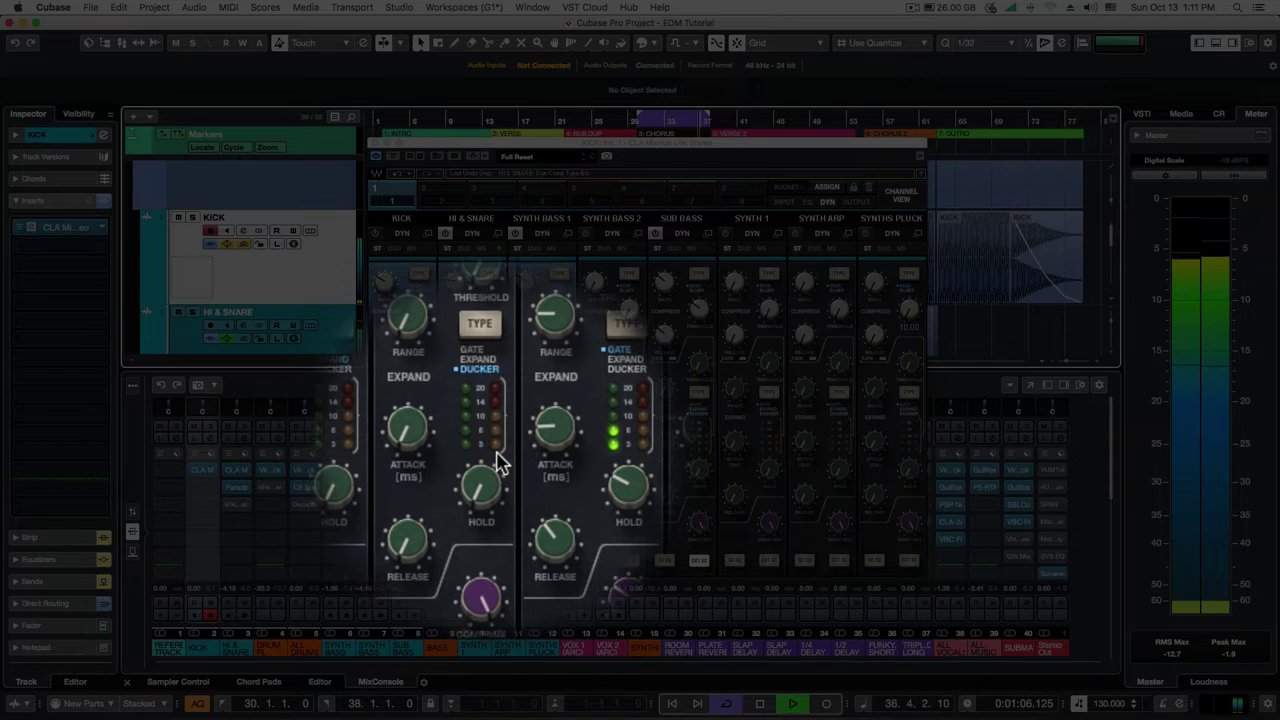
key(space)
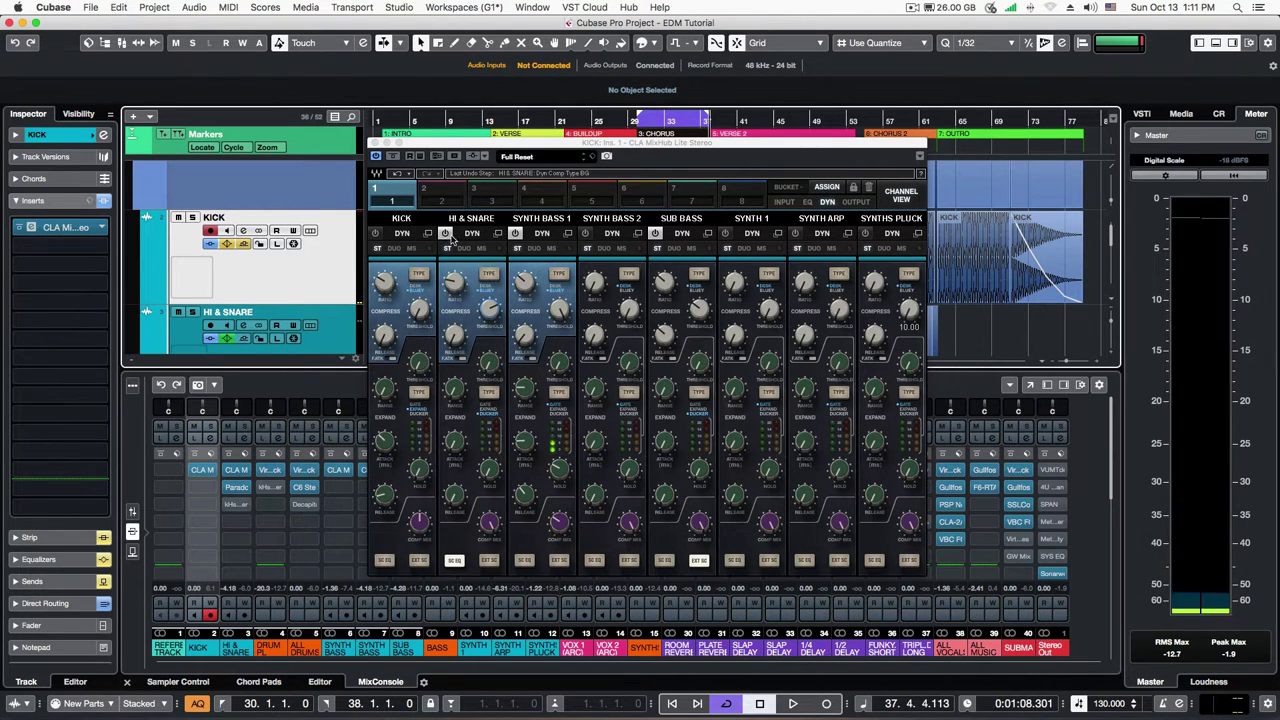
Replay the chorus, comparing the HI & SNARE dynamics section bypassed and active.
key(space)
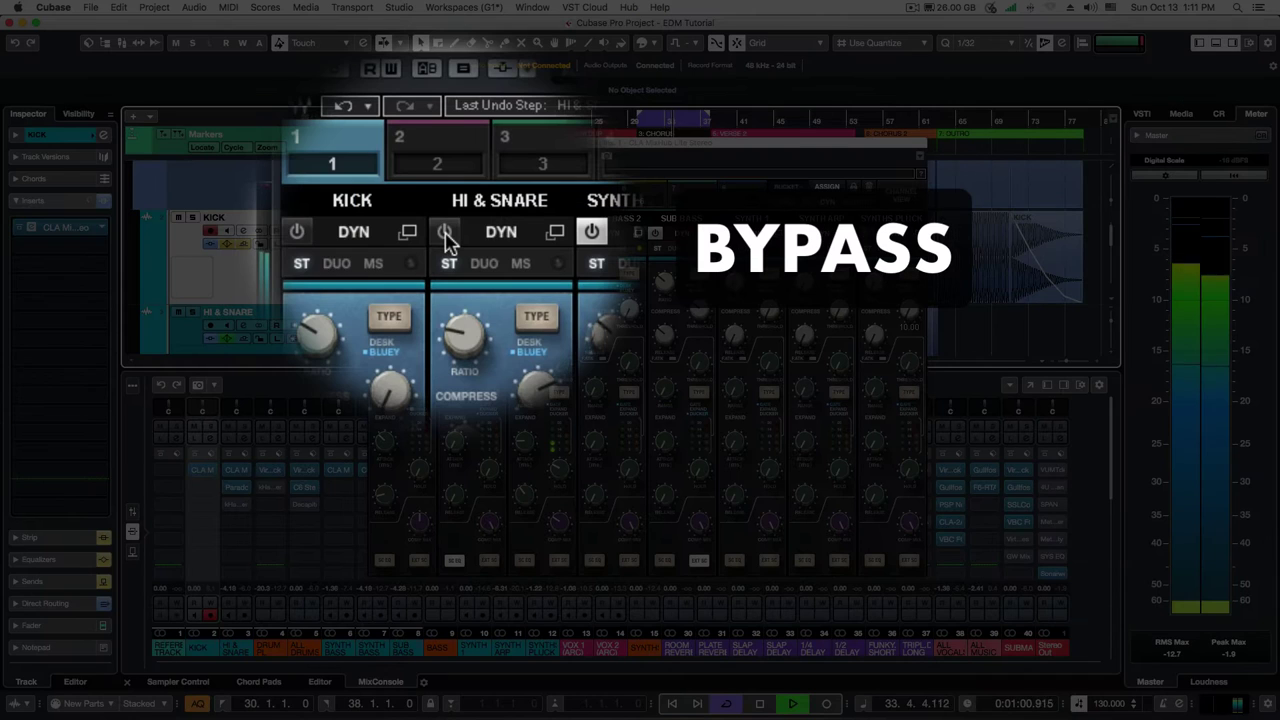
click(445, 232)
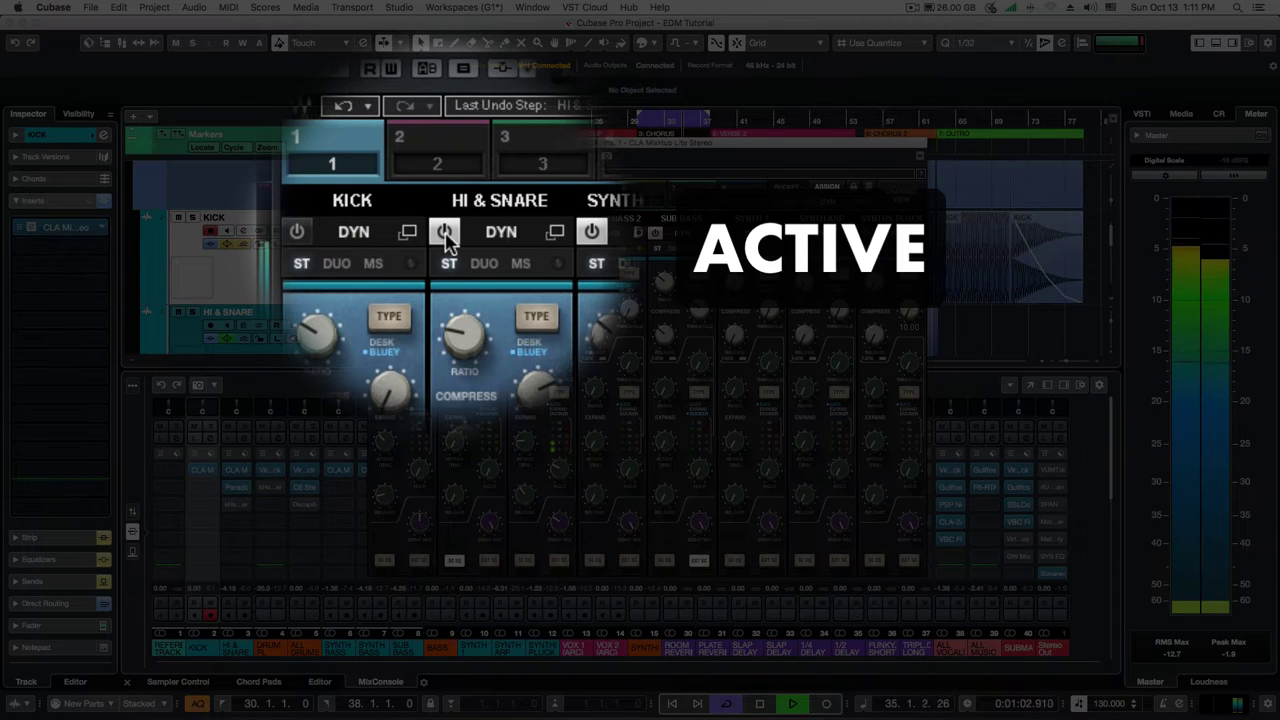
click(445, 232)
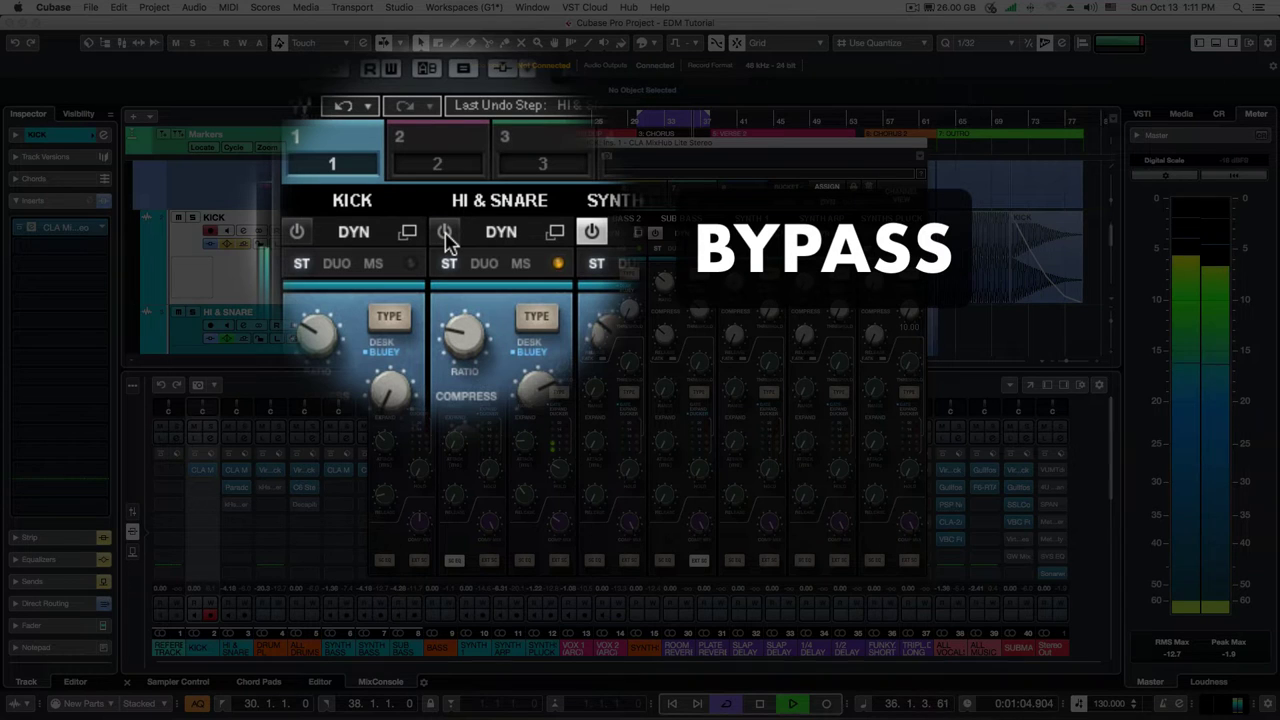
click(445, 232)
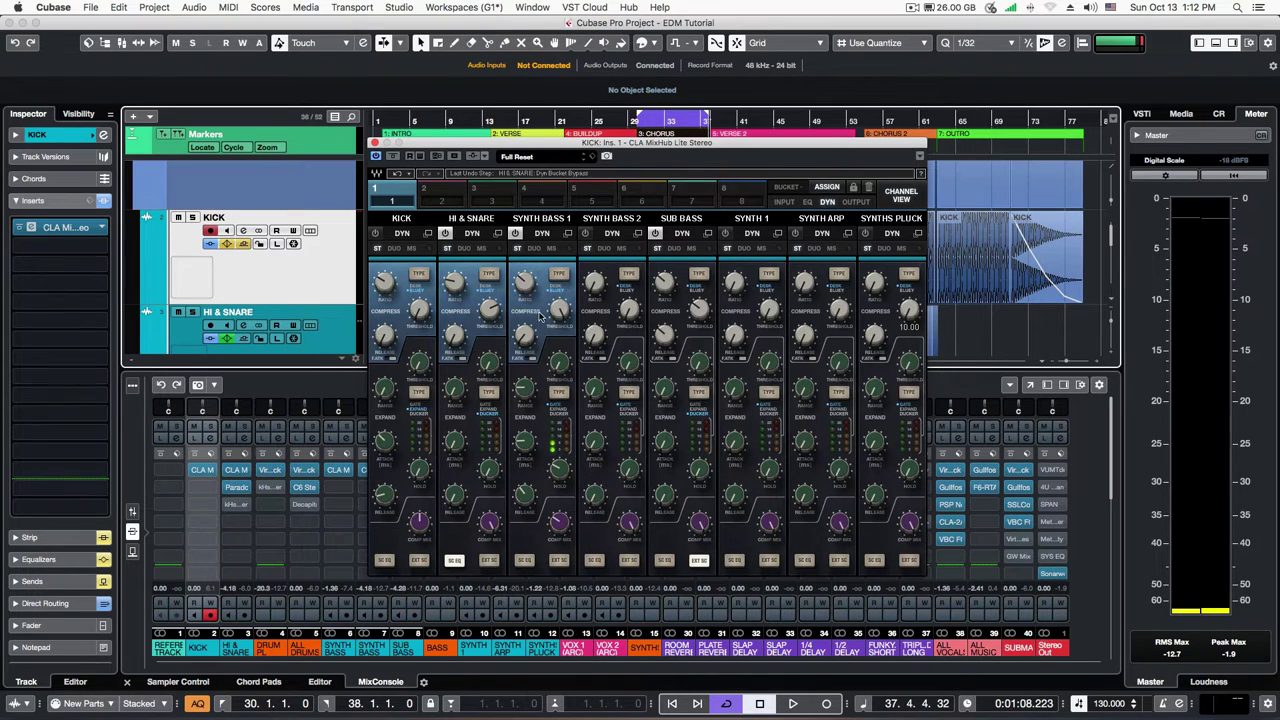
Bring the SYNTH BASS 1 track into view beside the plug-in window and set the playback loop to the VERSE section.
drag(593, 146, 724, 154)
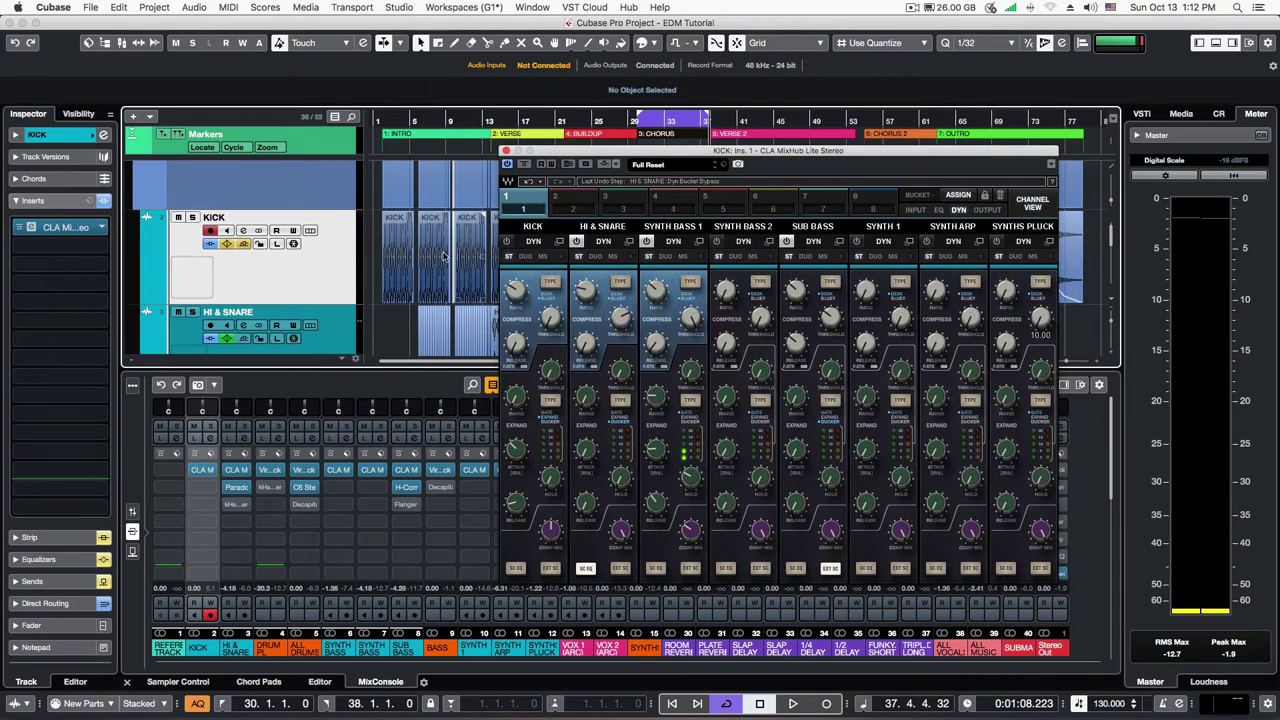
scroll(405, 265, down, 5)
scroll(405, 265, down, 5)
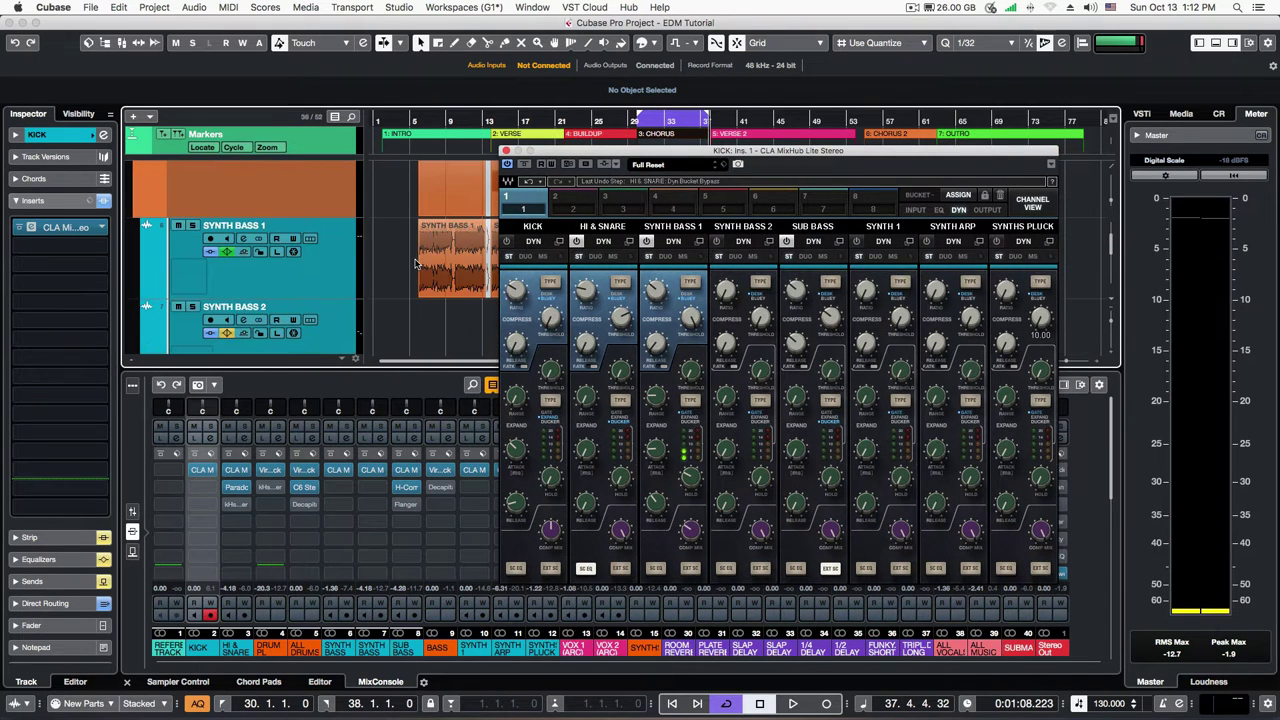
double_click(503, 135)
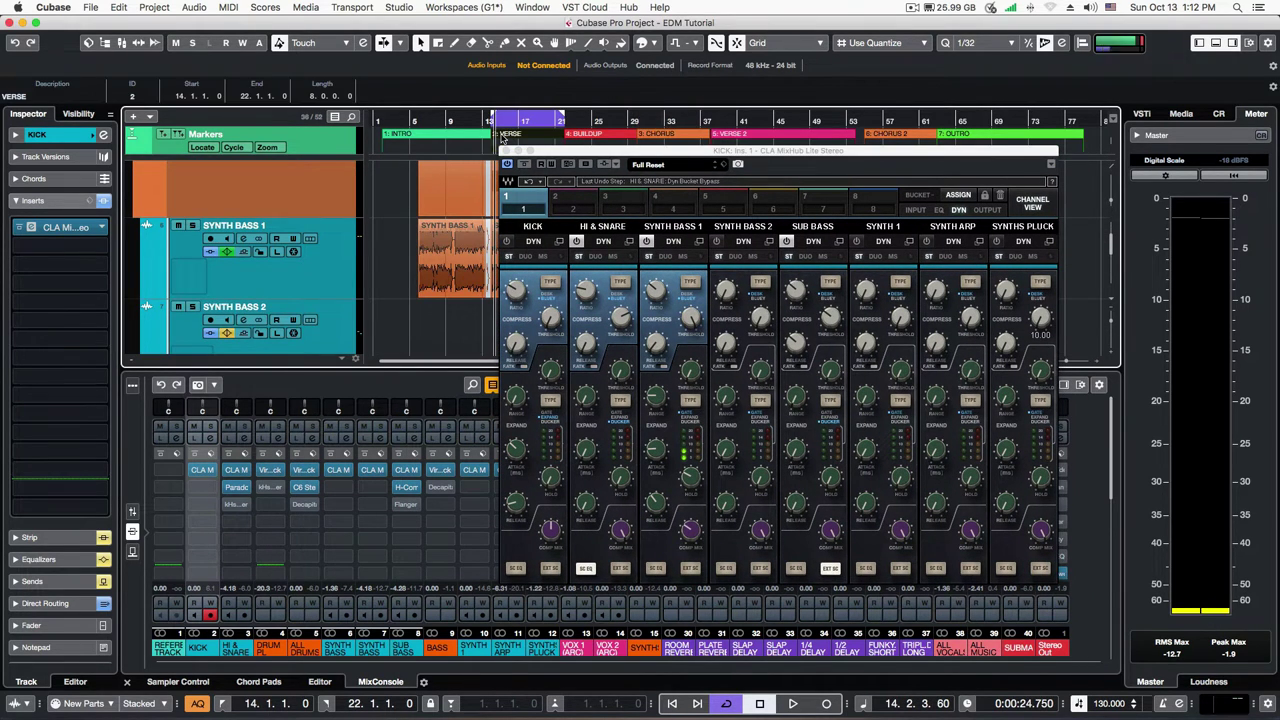
drag(596, 155, 672, 145)
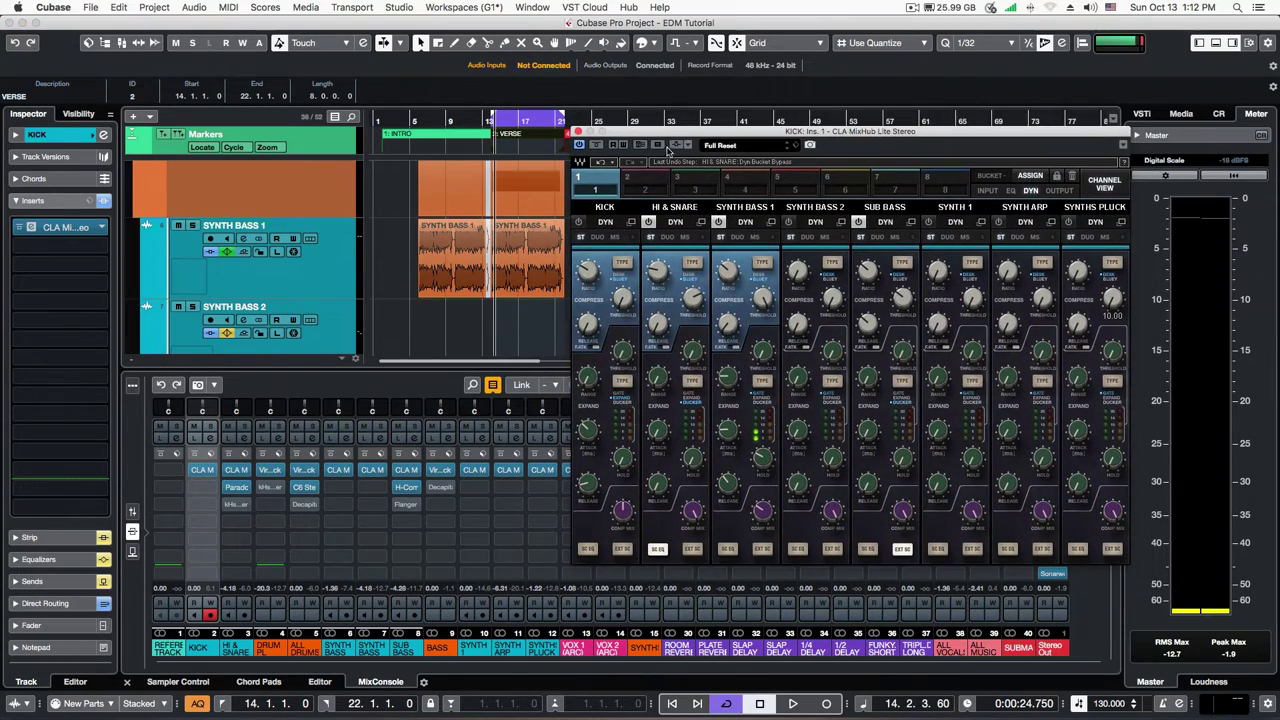
Play the verse, comparing the SYNTH BASS 1 dynamics section active and bypassed.
key(space)
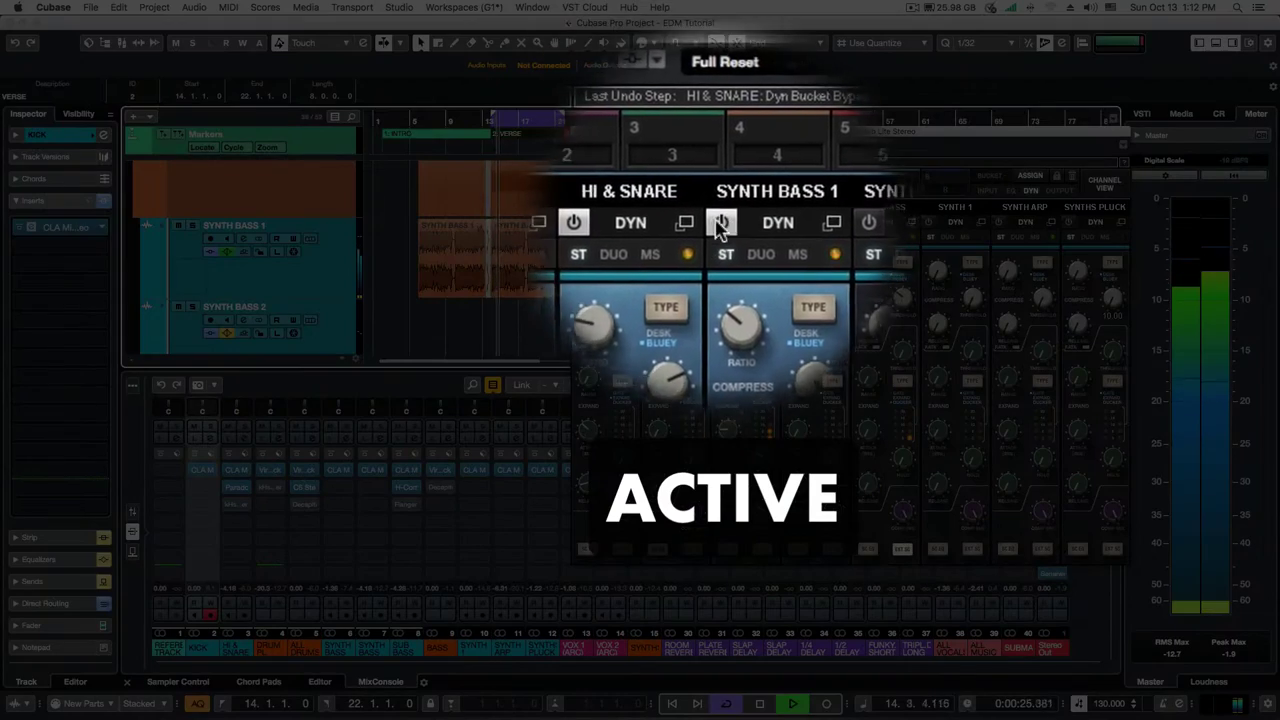
click(720, 224)
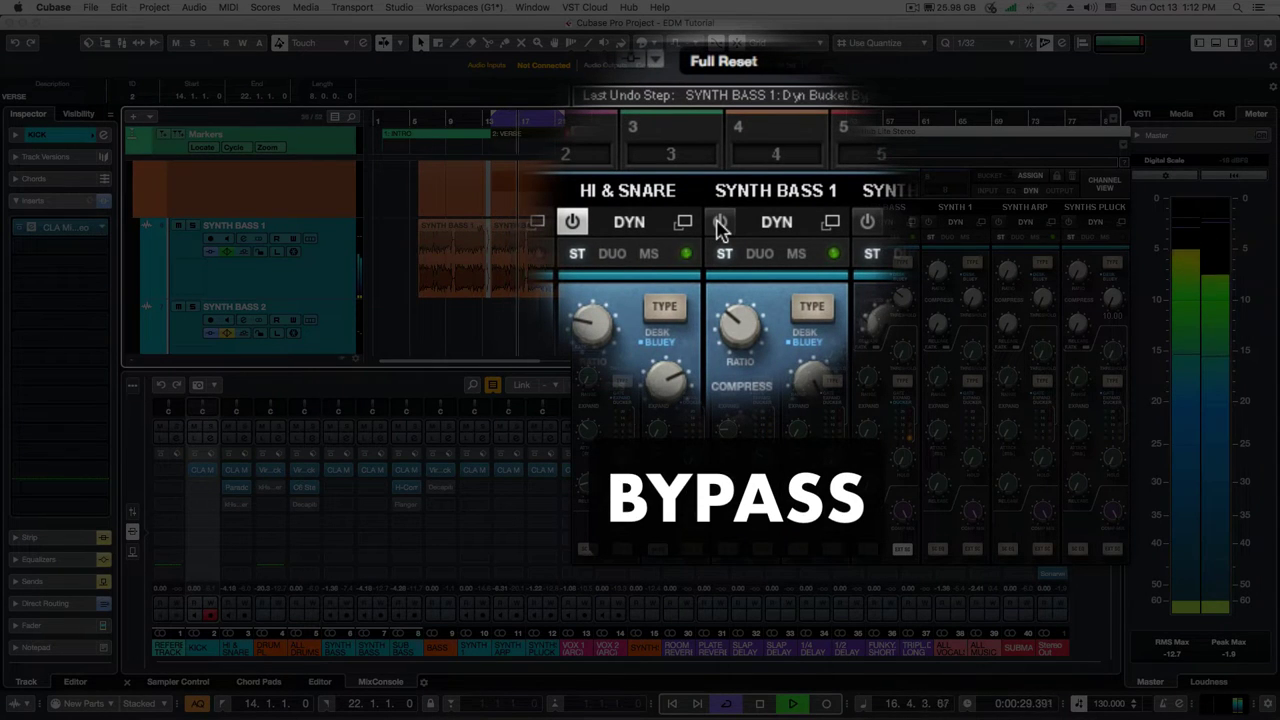
click(720, 224)
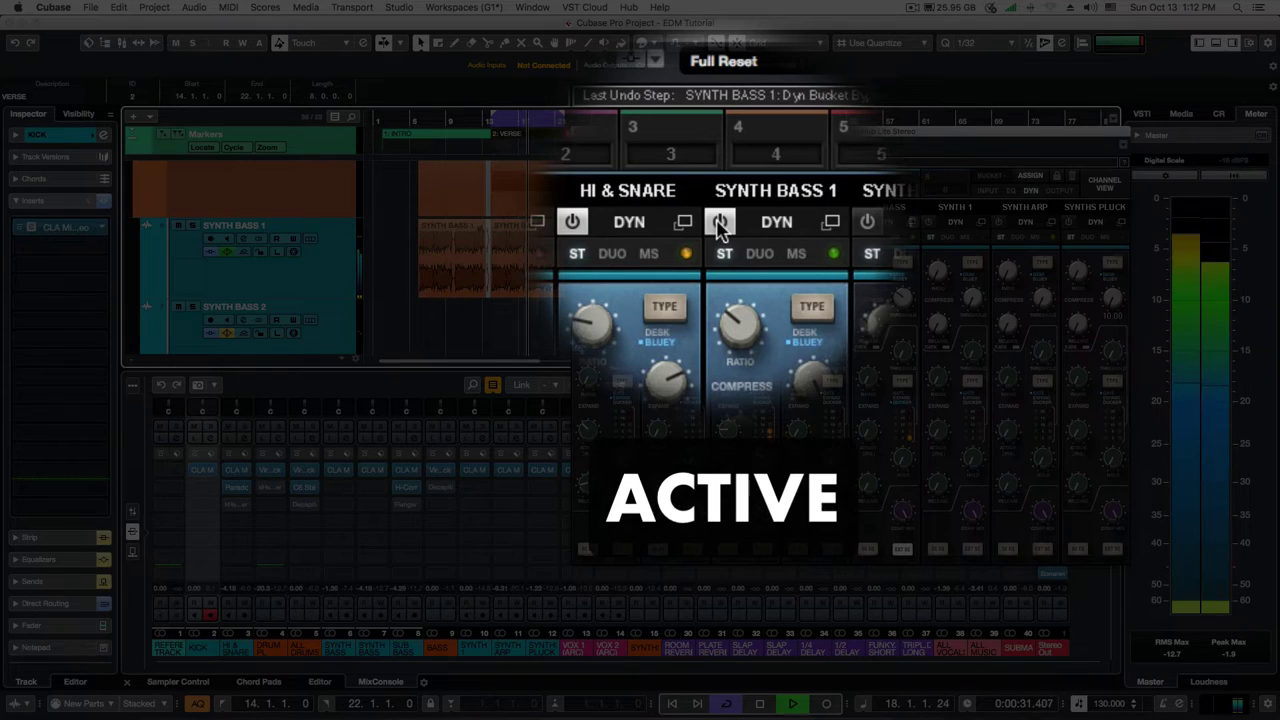
Adjust the SYNTH BASS 1 compressor threshold during playback and return the playhead to the start of the verse.
drag(762, 300, 753, 393)
key(space)
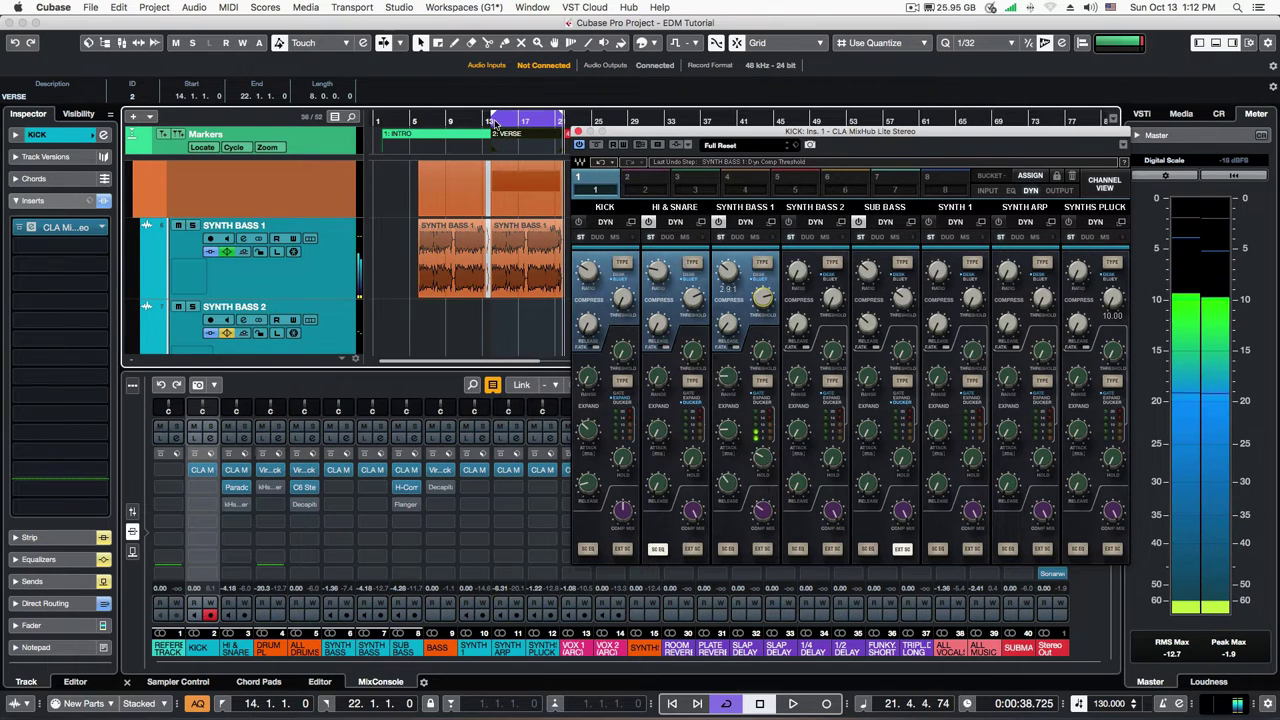
click(496, 122)
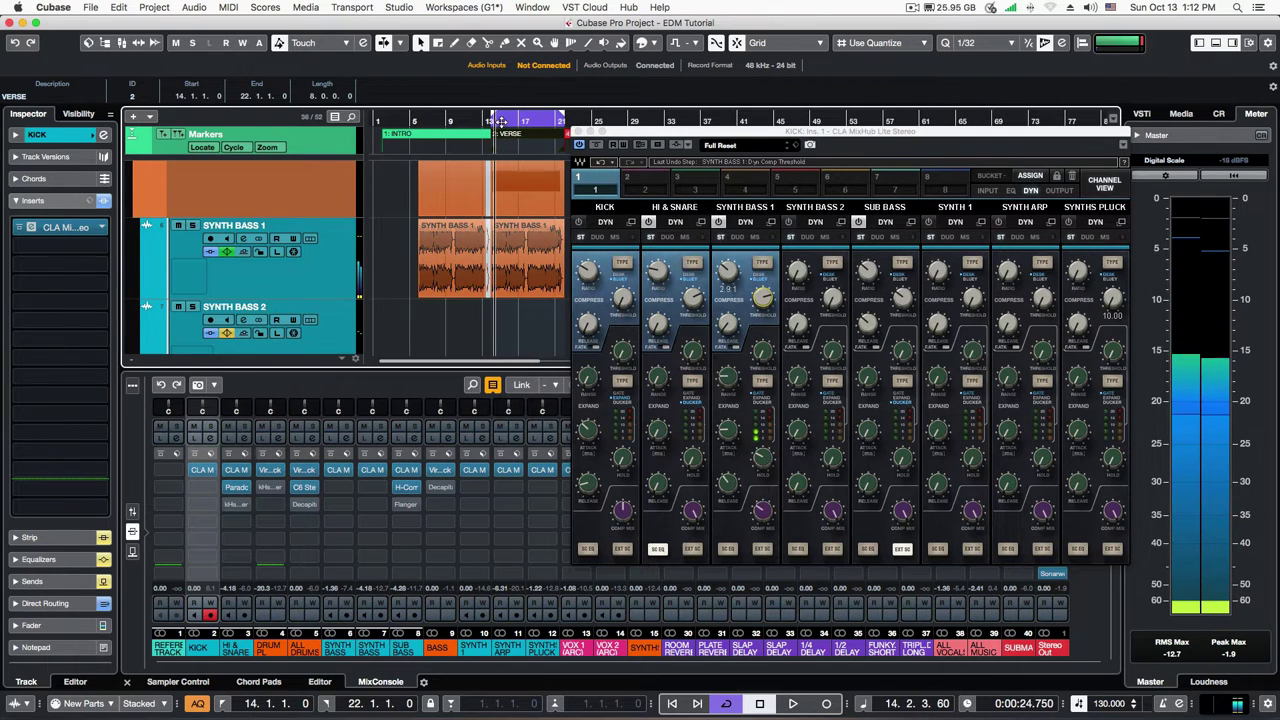
click(772, 316)
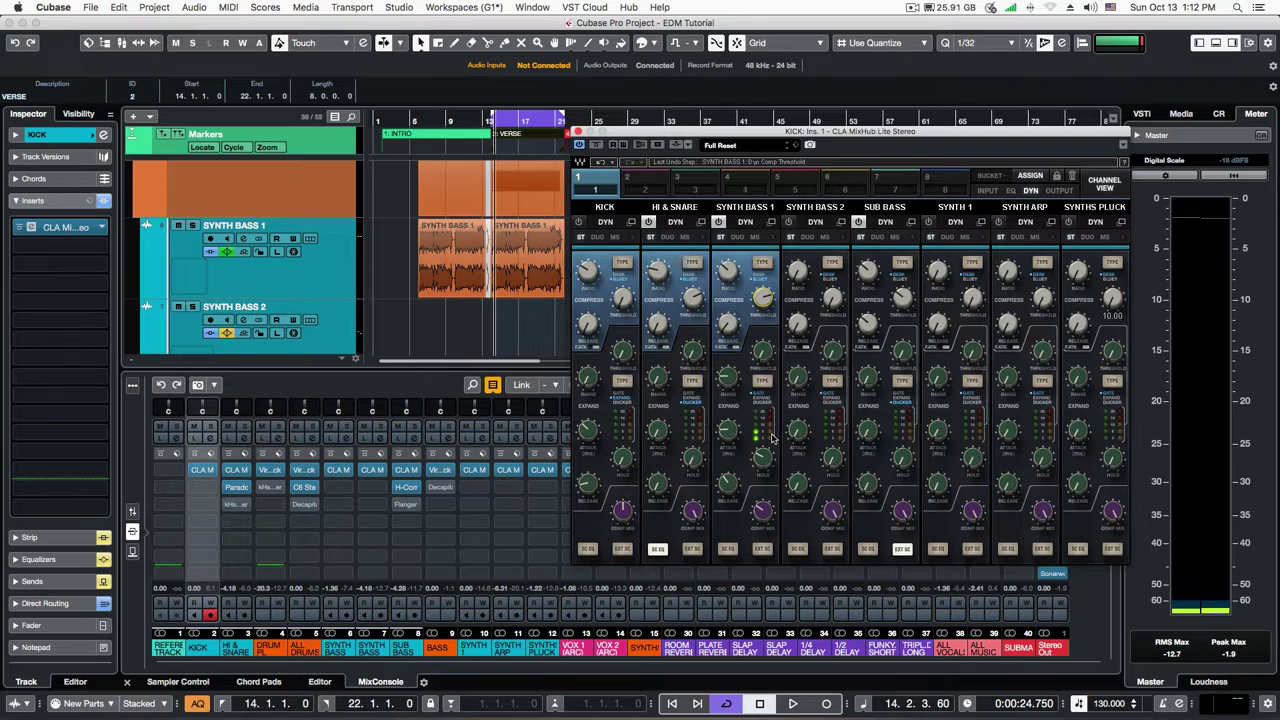
Replay the verse, comparing SYNTH BASS 1 with its adjusted compression bypassed and active.
key(space)
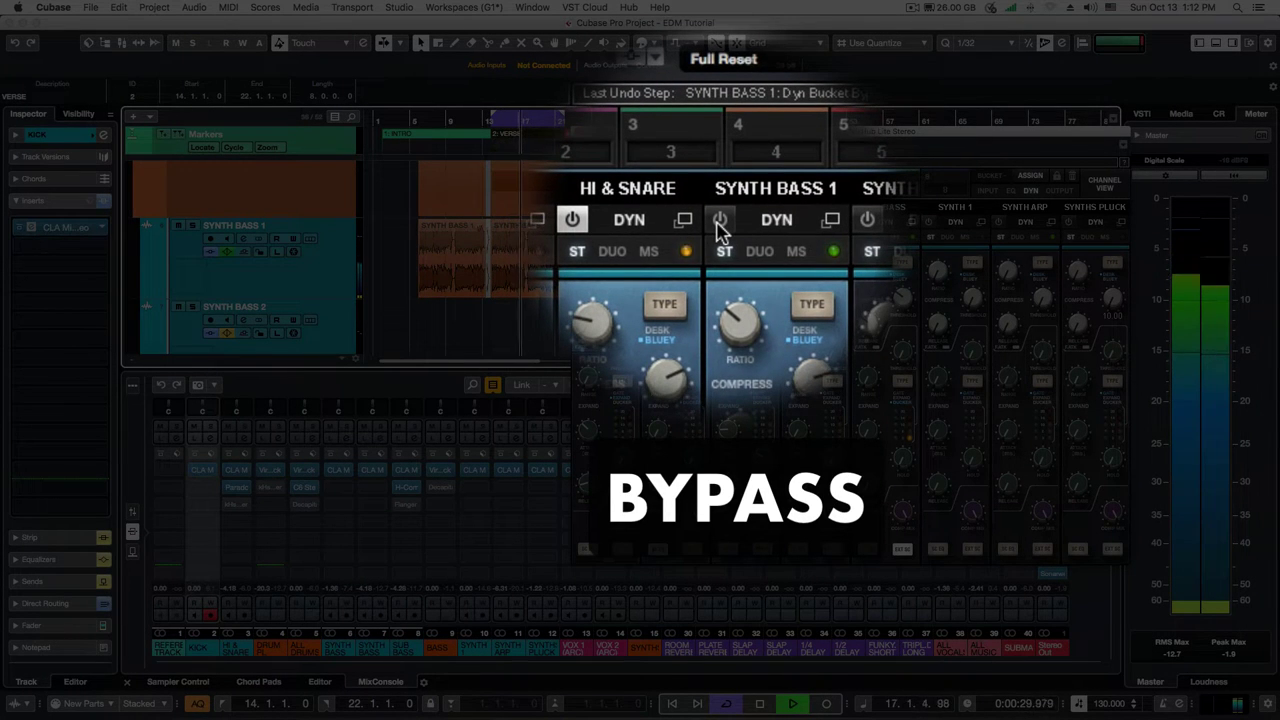
click(720, 222)
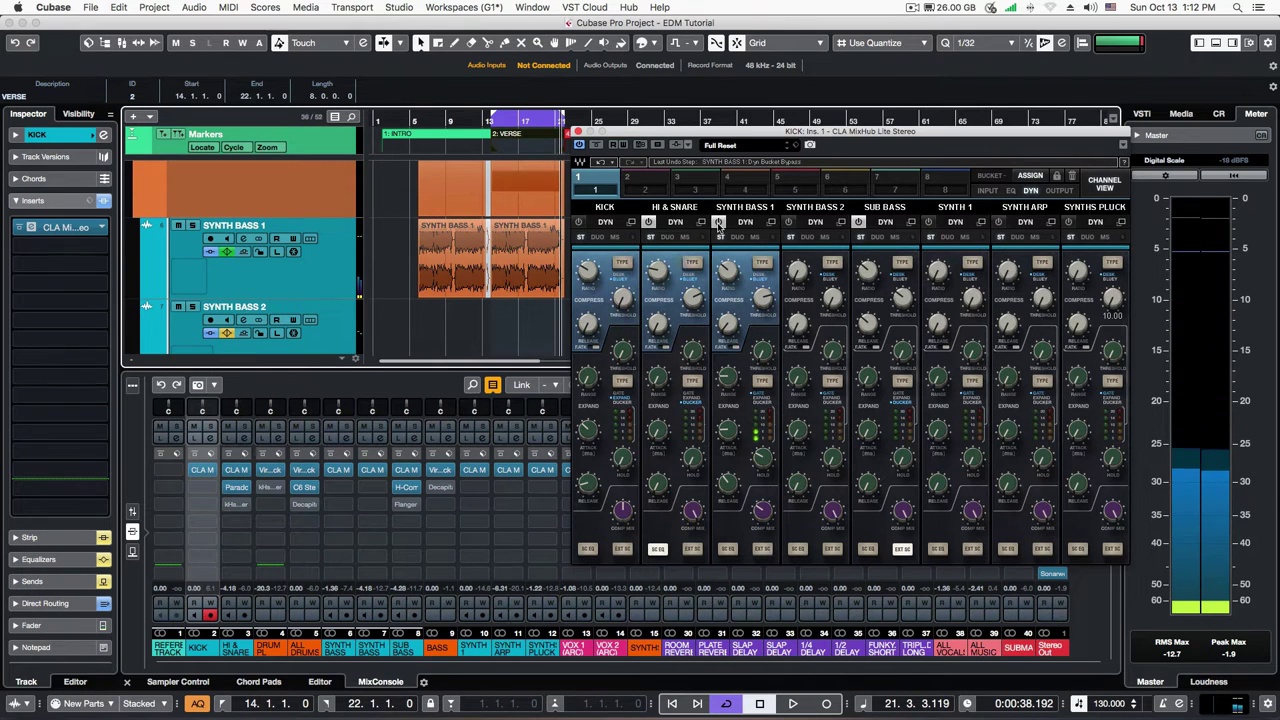
Examine the ratio, threshold and release settings of the SYNTH BASS 1 compressor.
drag(759, 132, 746, 130)
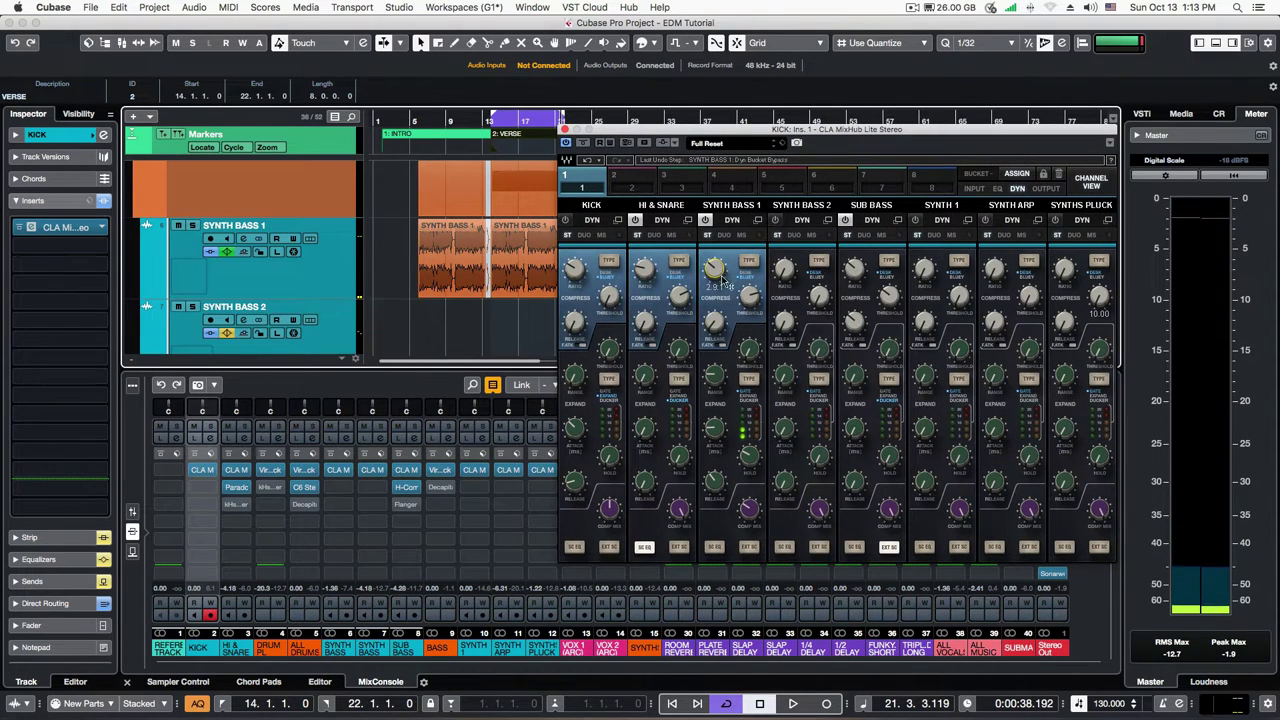
mouse_move(751, 301)
mouse_move(717, 324)
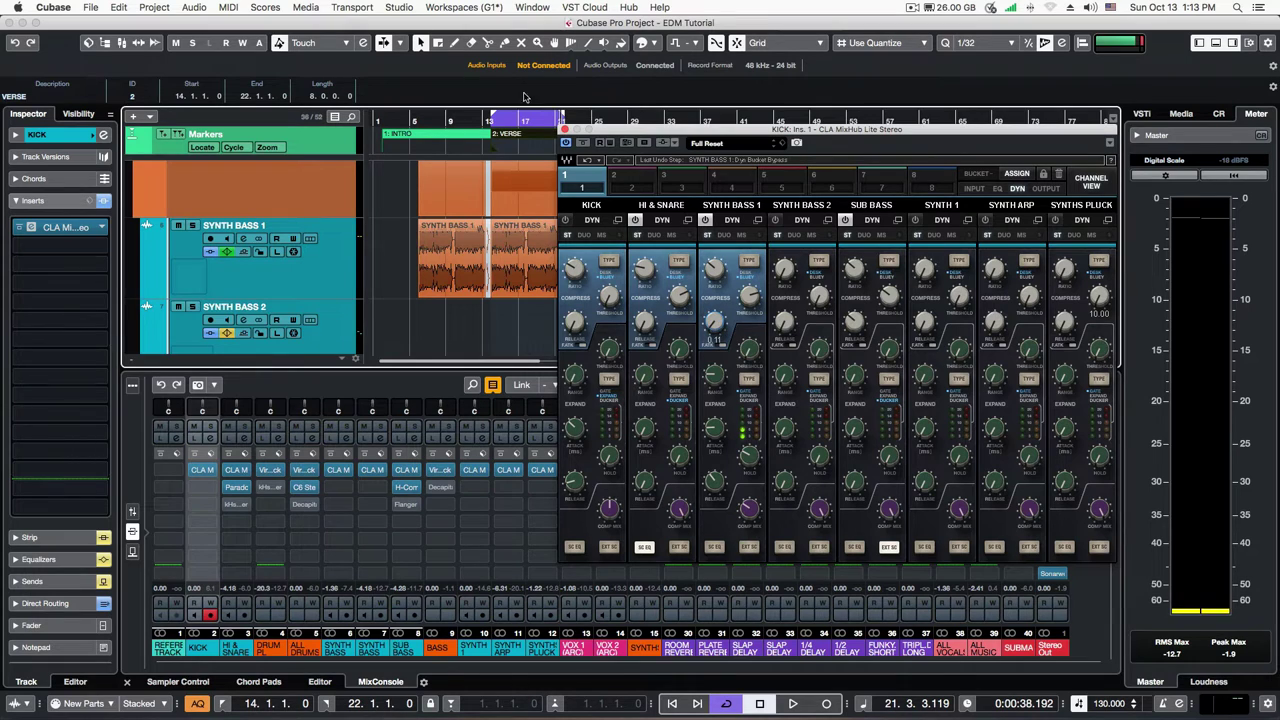
Place the playhead near bar 15 in the verse and close the CLA MixHub window.
click(507, 120)
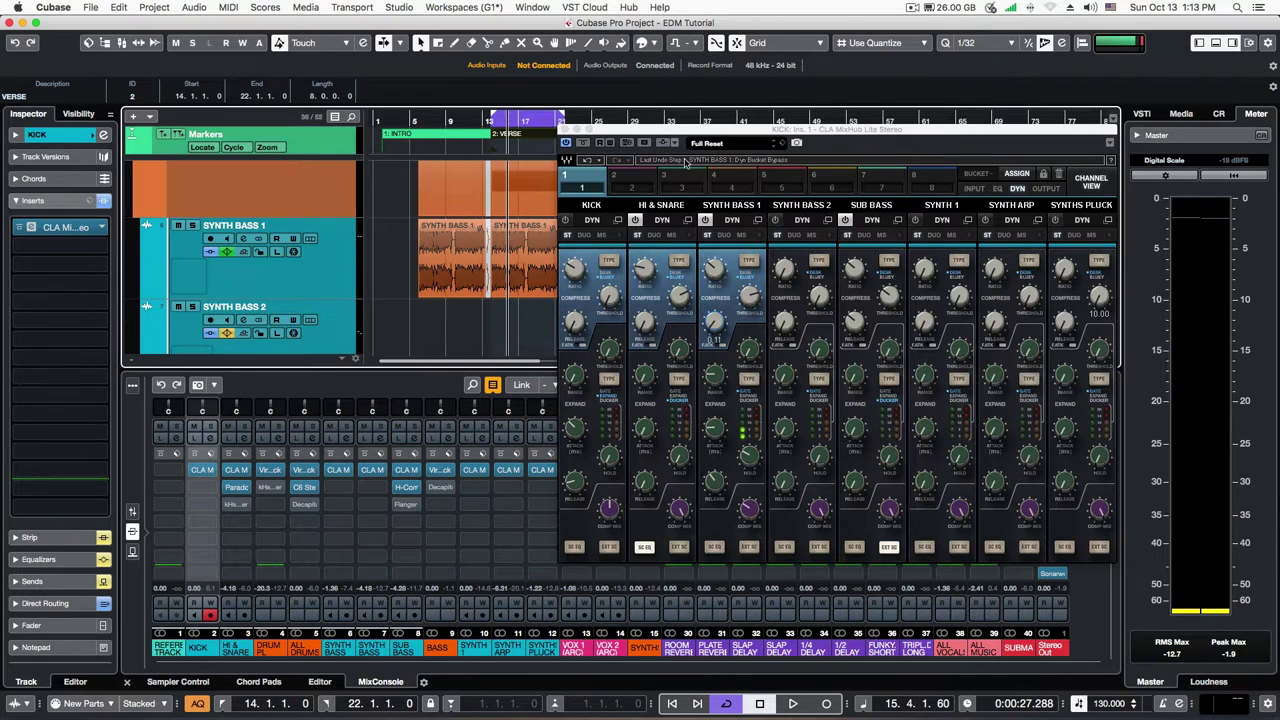
click(728, 345)
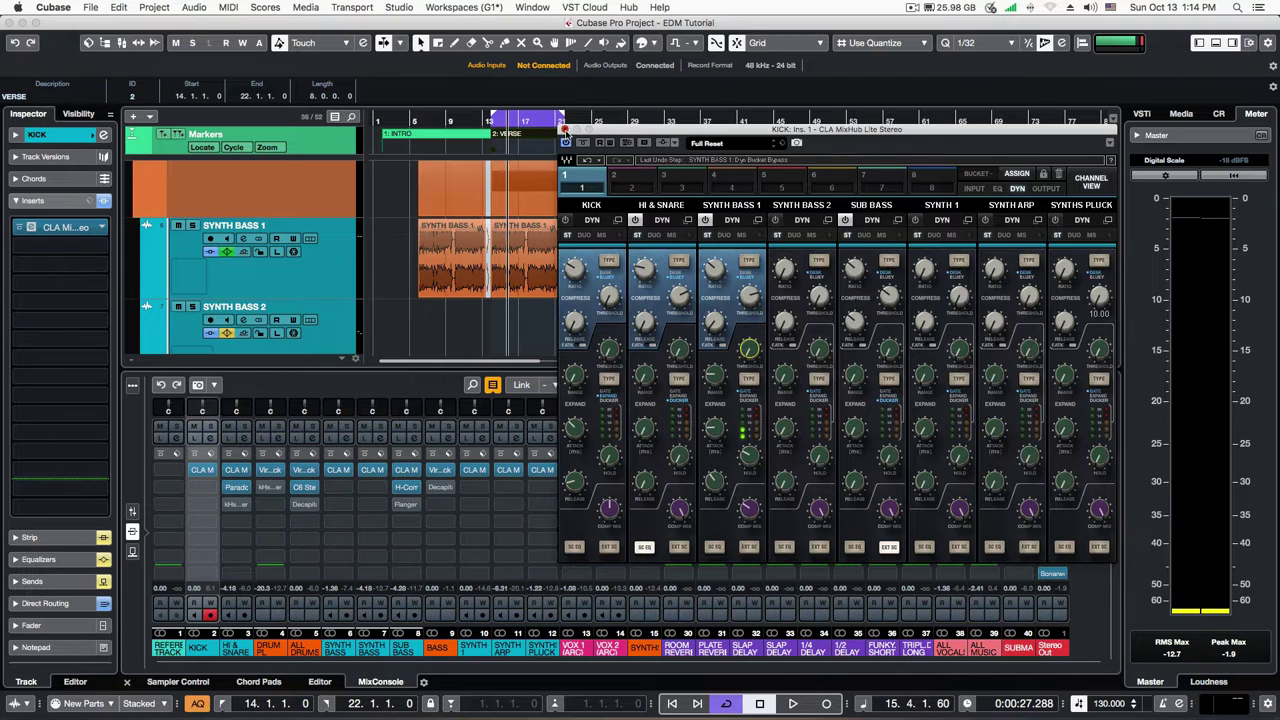
click(564, 129)
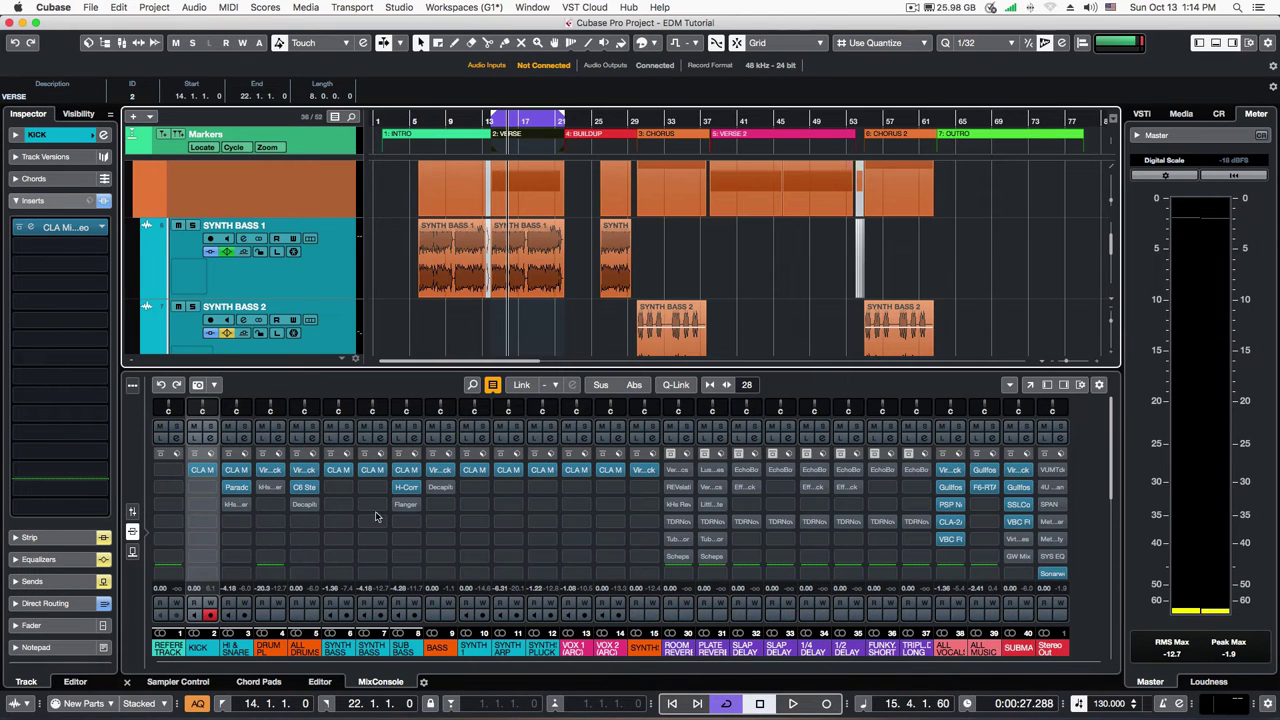
Open the Paradox insert on the HI & SNARE channel and examine its compressor and equalizer settings.
click(236, 488)
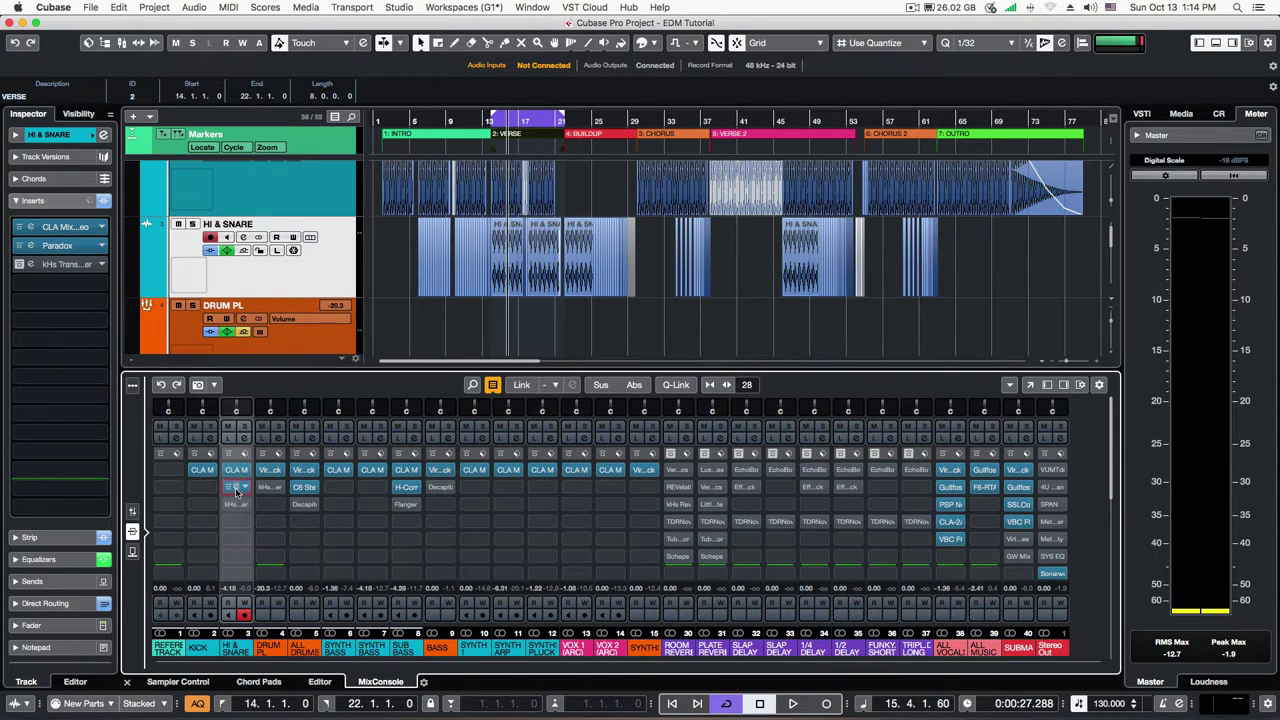
double_click(236, 489)
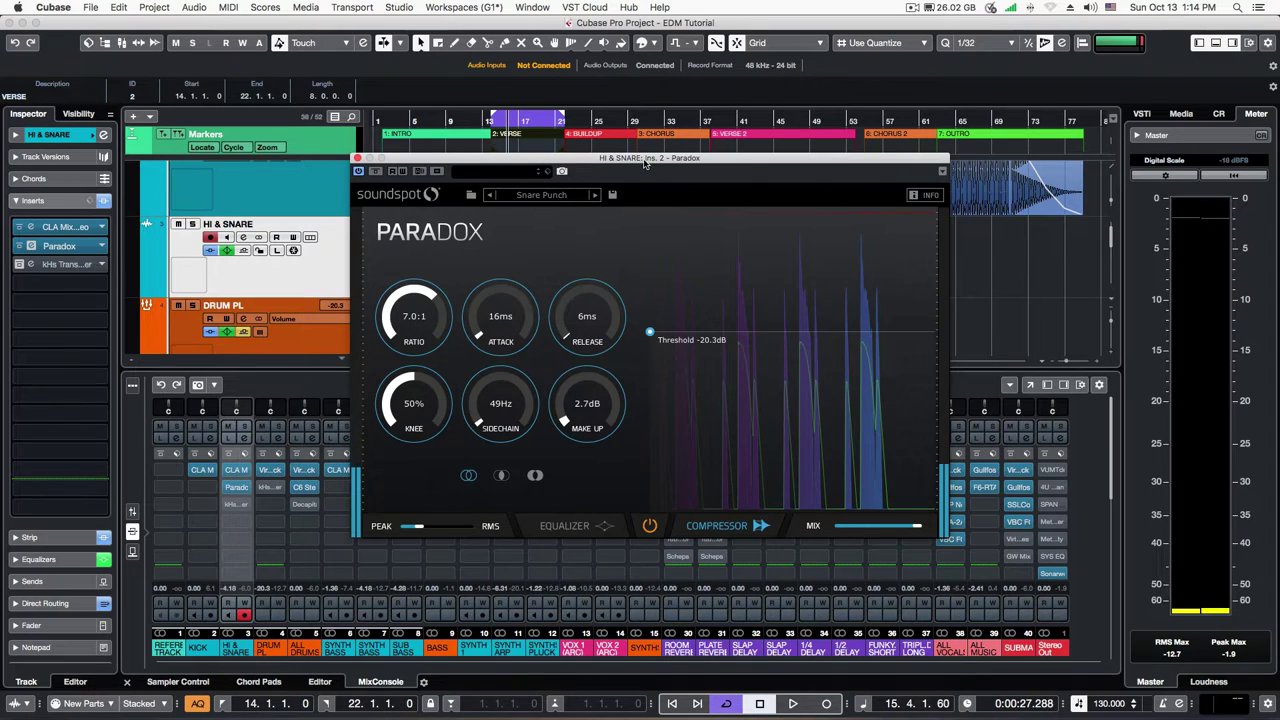
drag(643, 160, 645, 173)
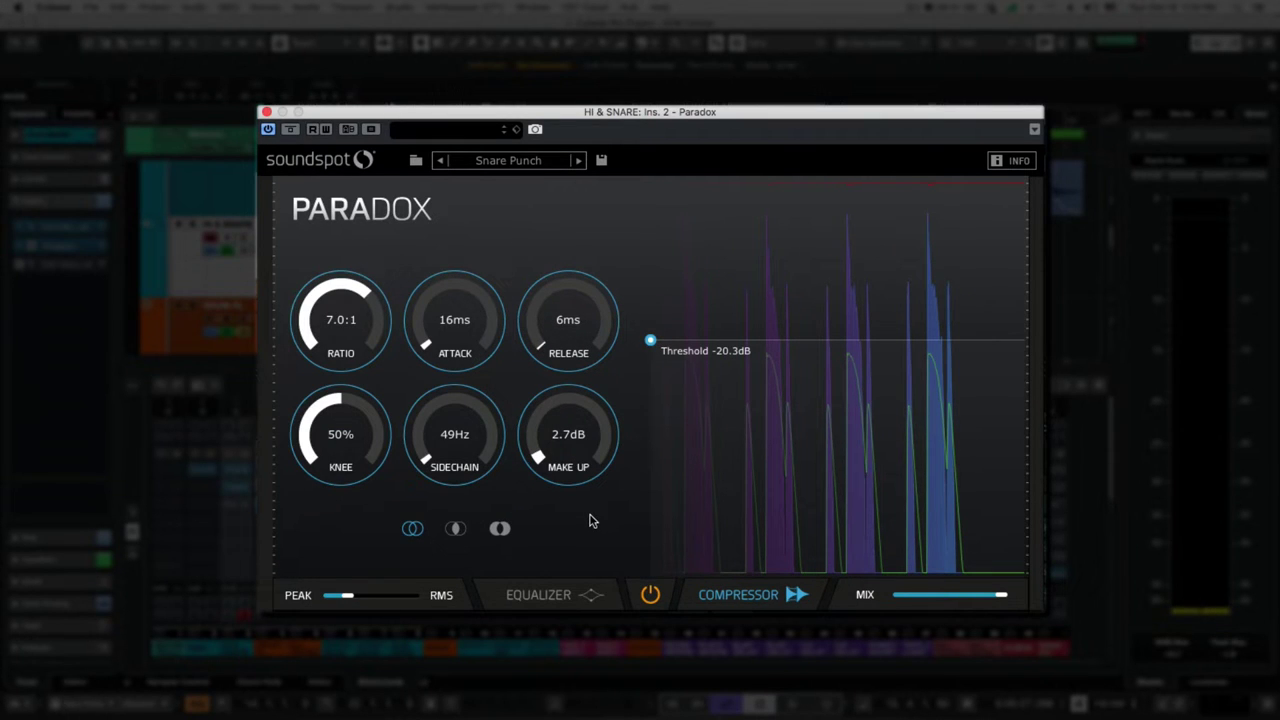
click(575, 595)
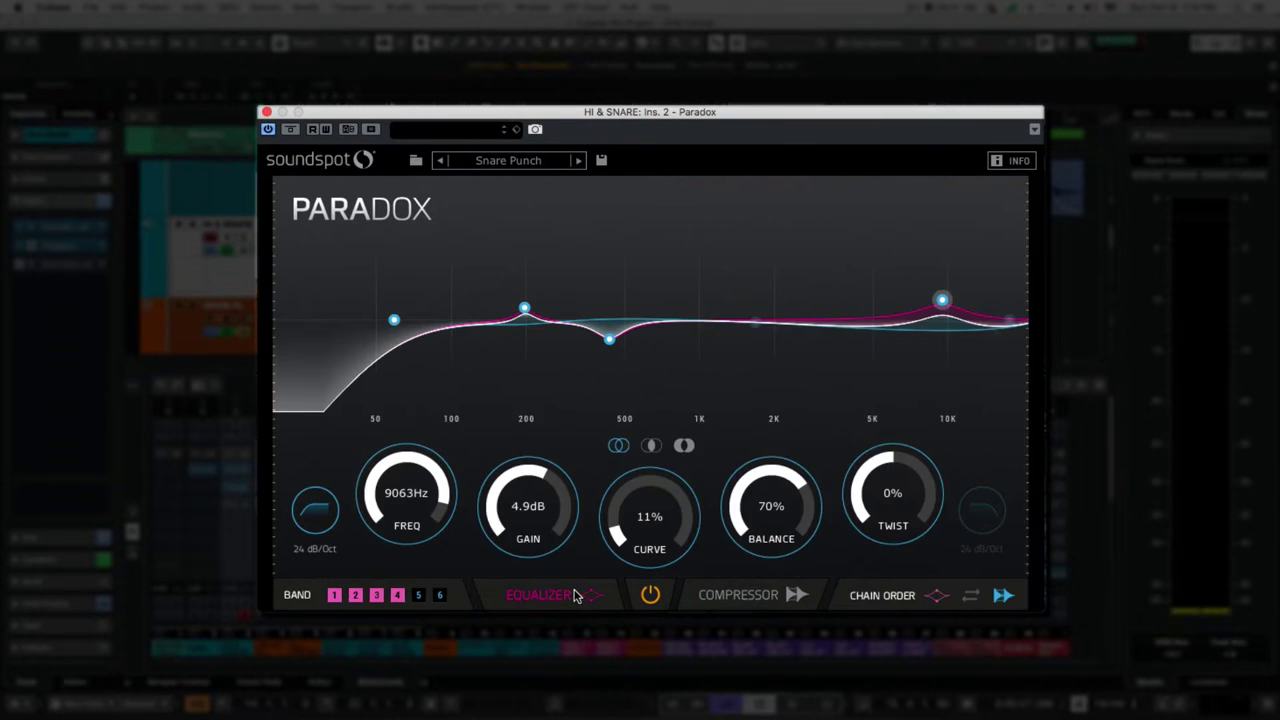
click(745, 598)
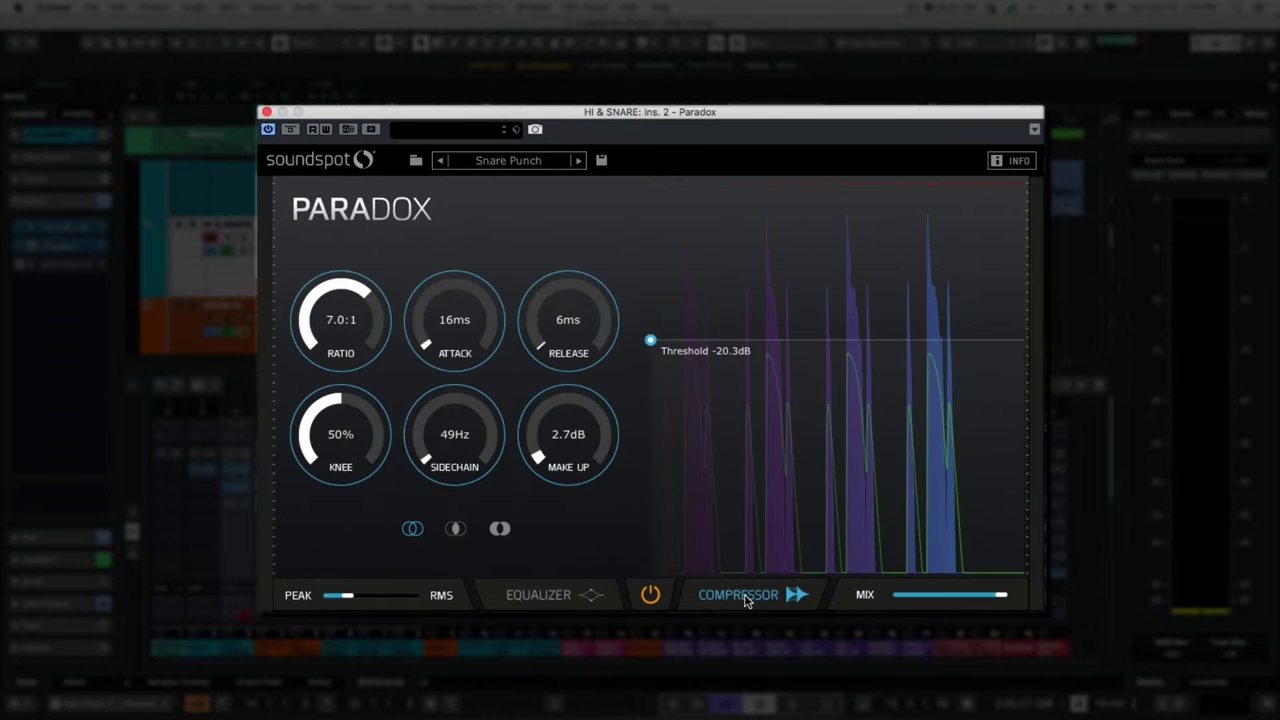
click(539, 594)
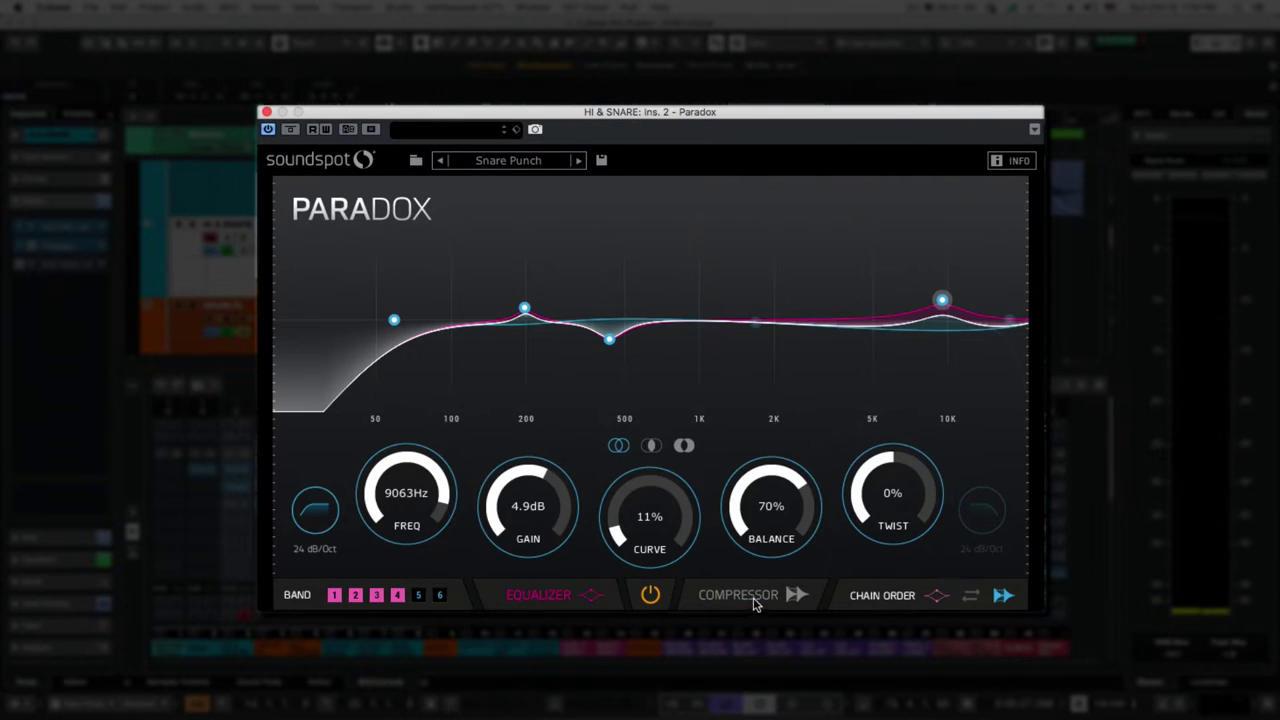
click(553, 600)
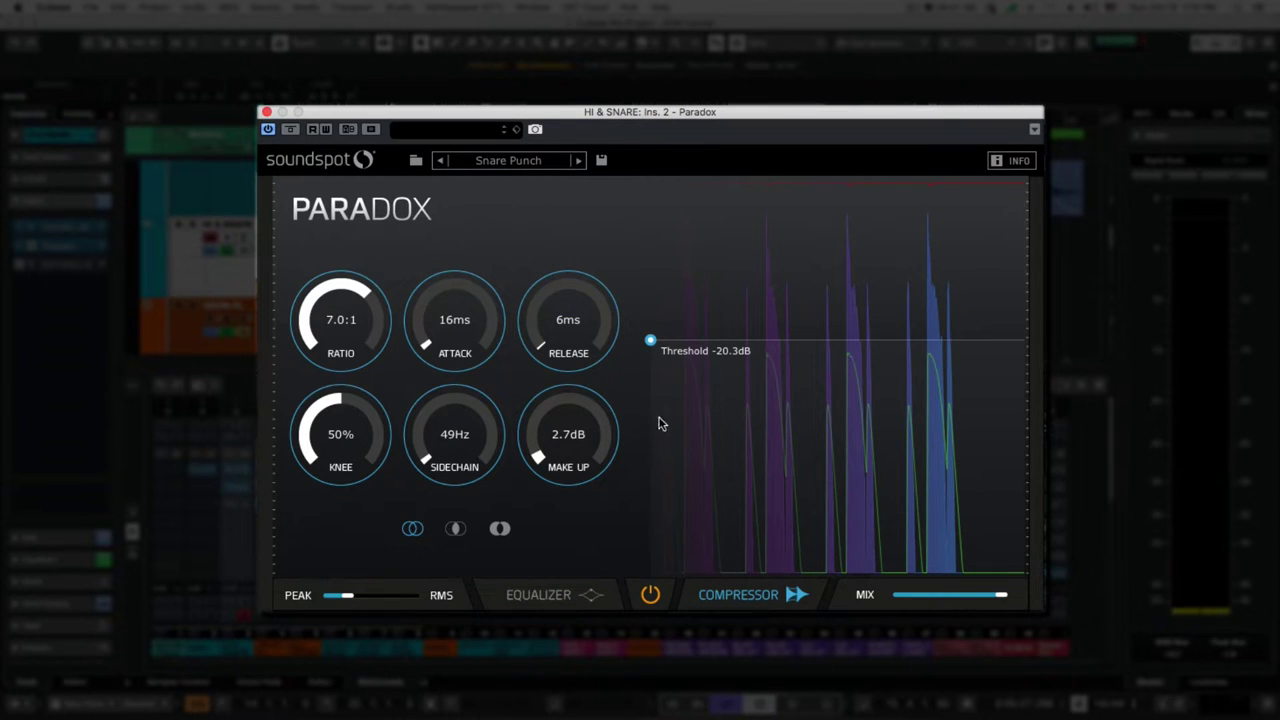
click(576, 598)
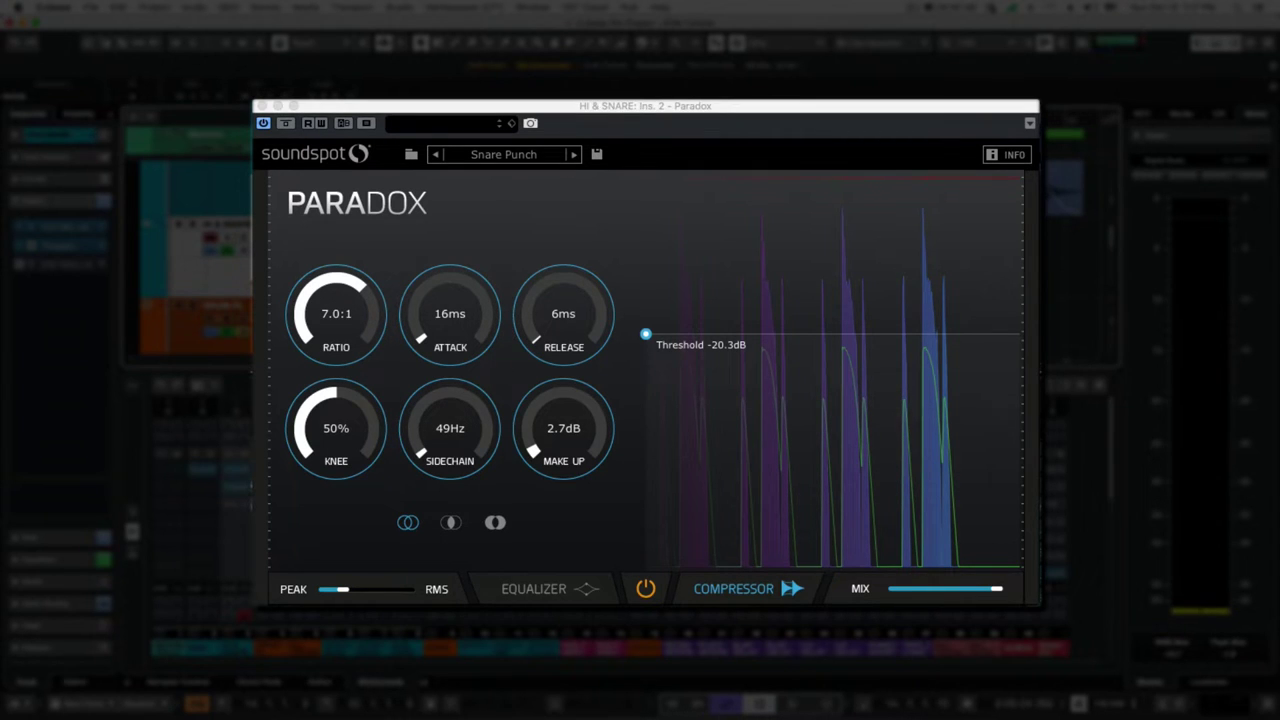
Play the verse, comparing HI & SNARE with Paradox bypassed and active.
click(285, 123)
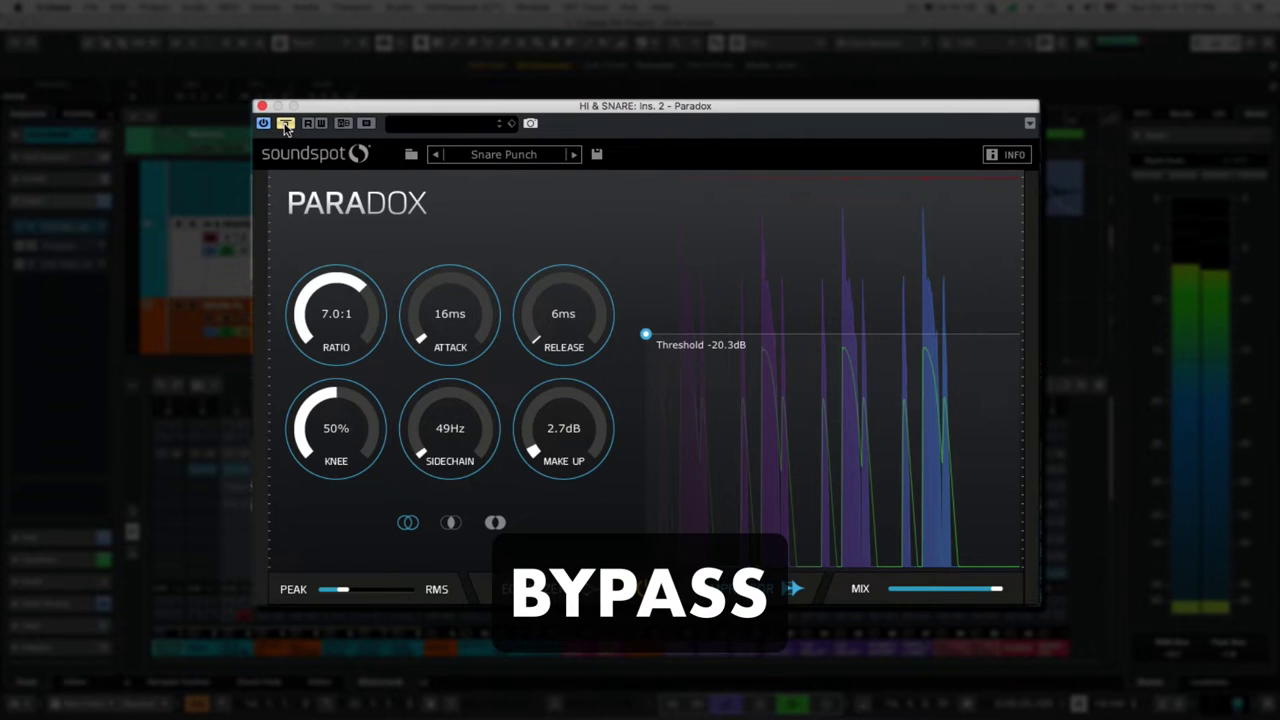
click(285, 123)
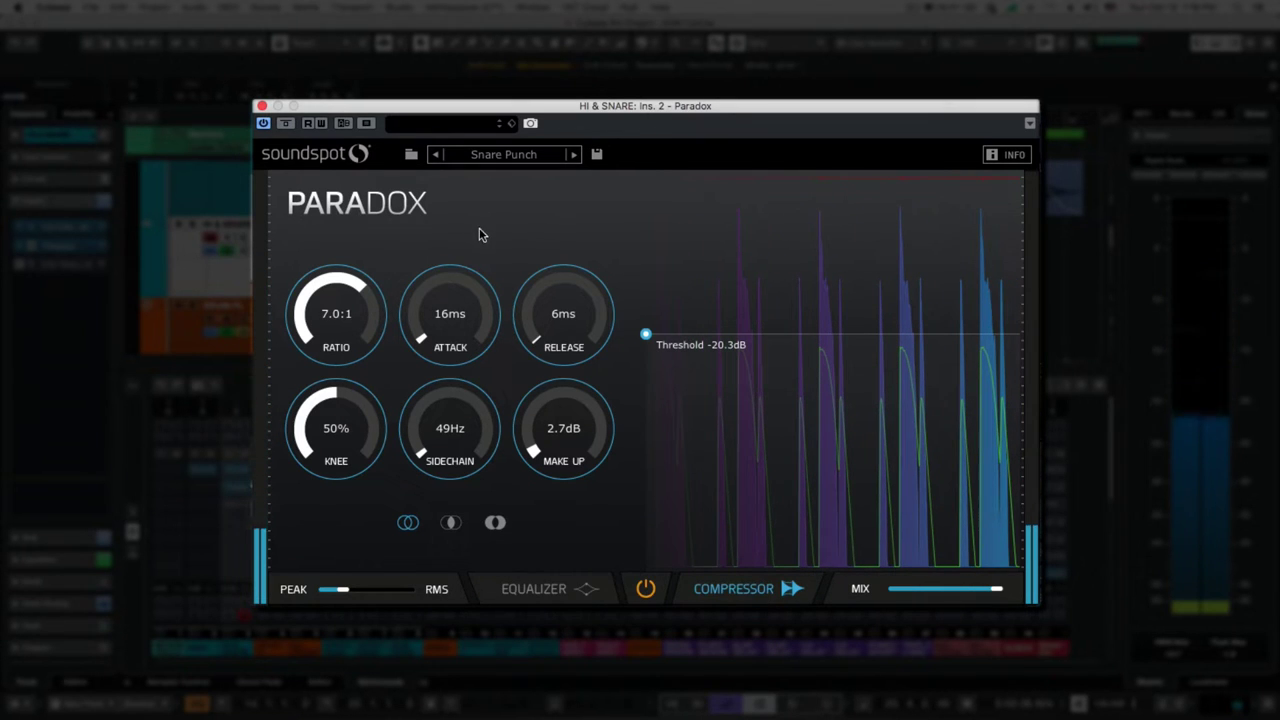
Set the Paradox compressor threshold on HI & SNARE to -21.1 dB and close the plug-in window.
drag(646, 334, 645, 356)
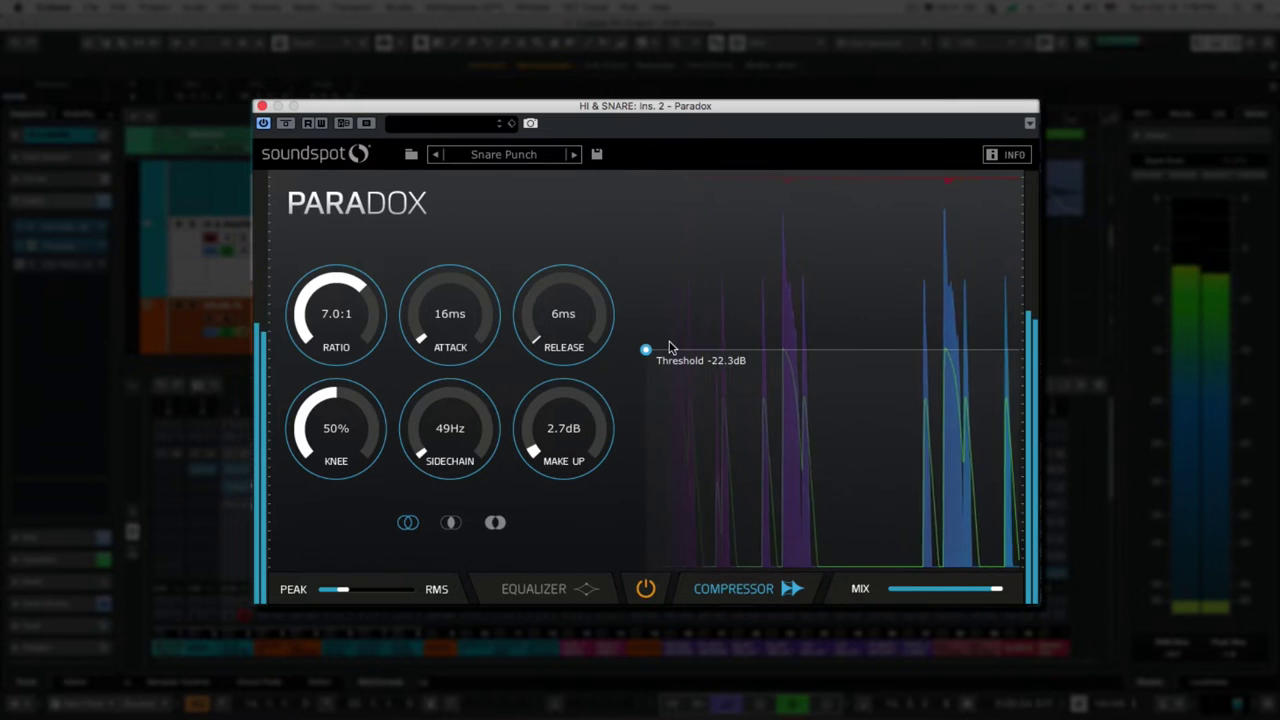
drag(646, 355, 647, 345)
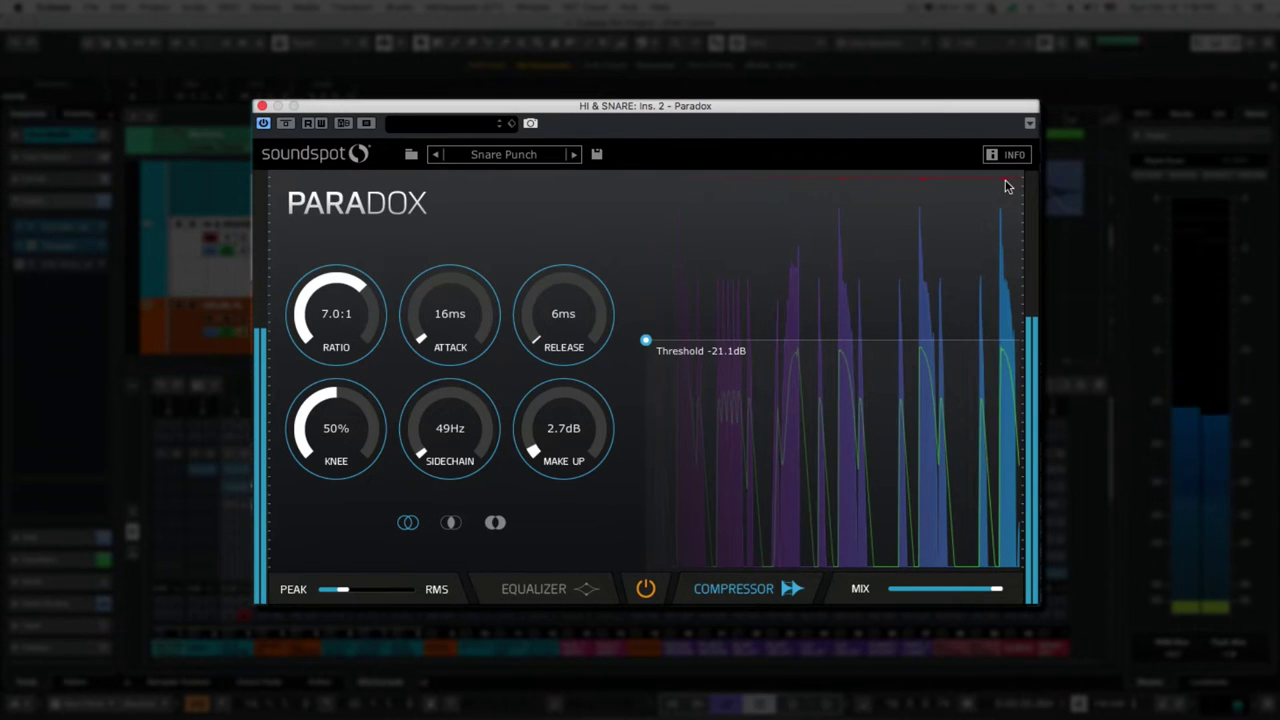
click(1143, 44)
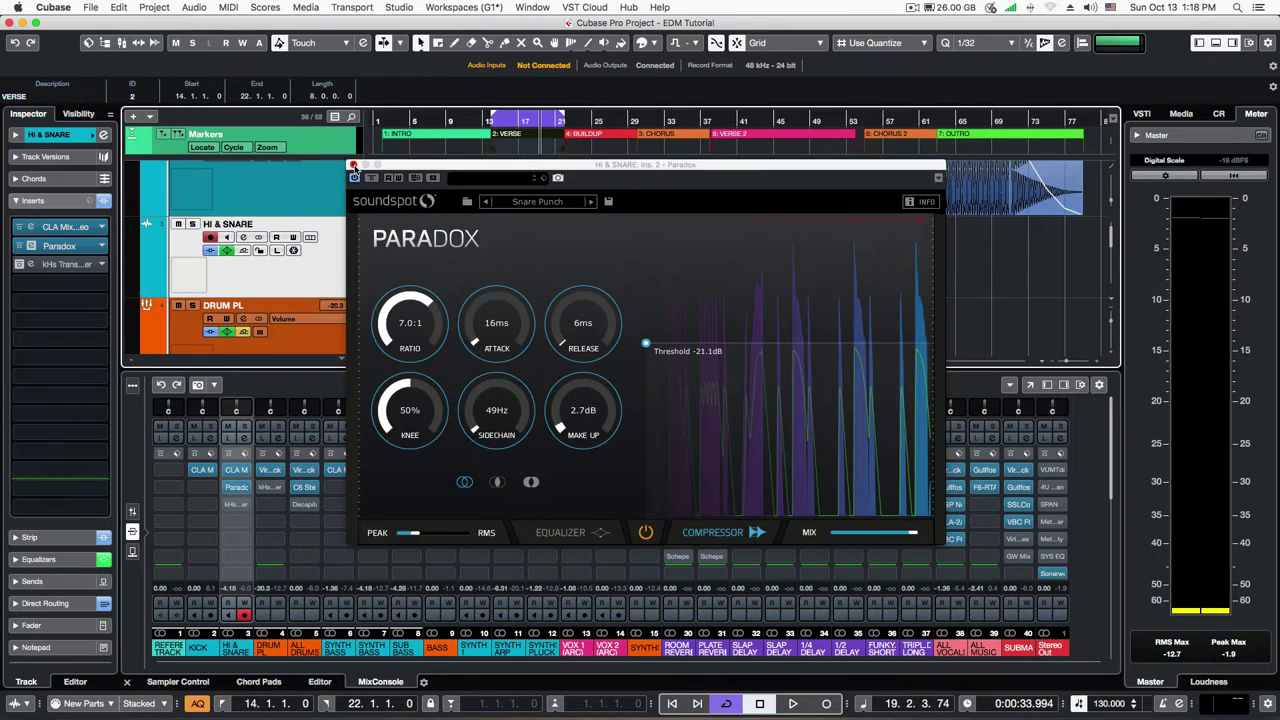
click(262, 106)
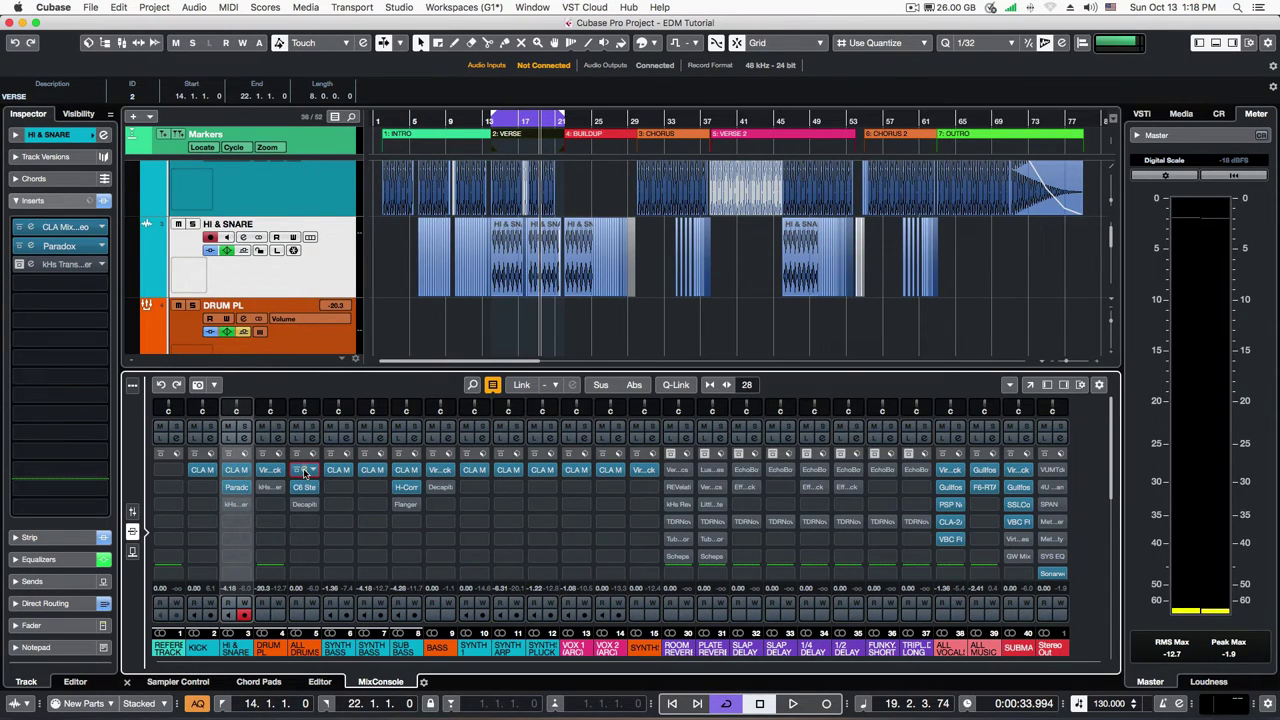
Open the Virtual Mix Rack insert on the ALL DRUMS channel and check the FG-Stress module's selected preset.
click(305, 472)
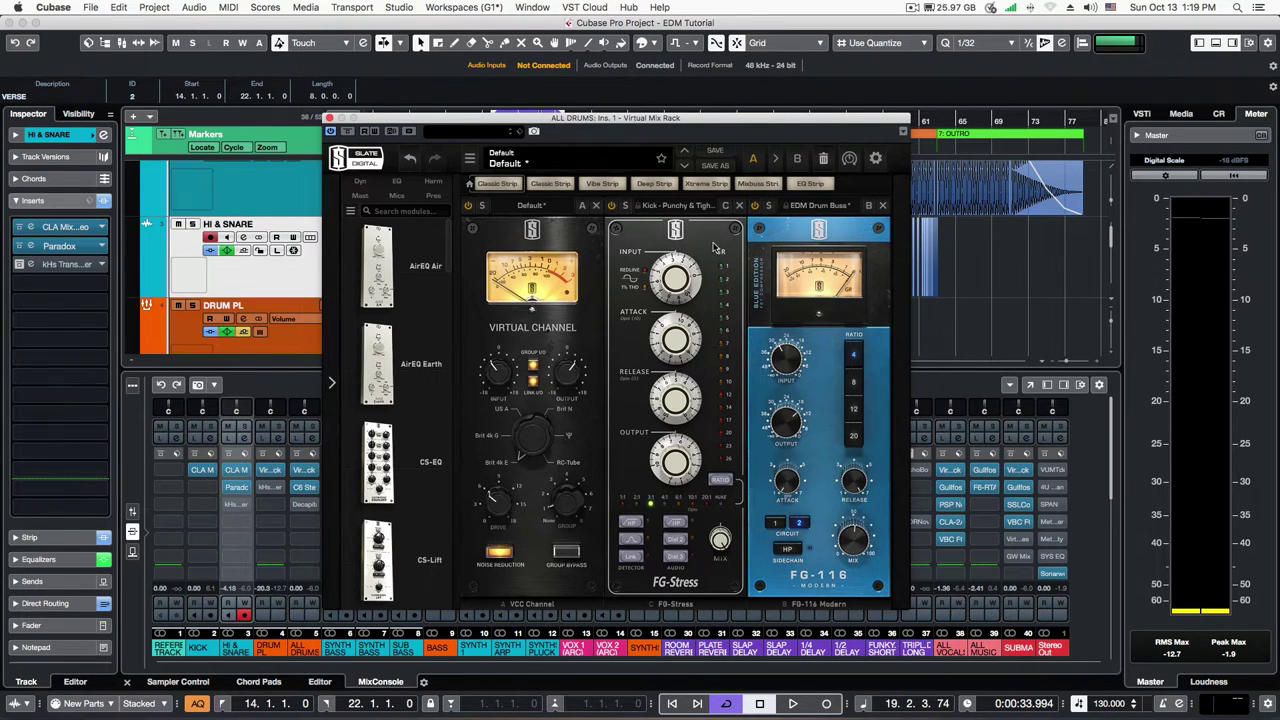
click(676, 207)
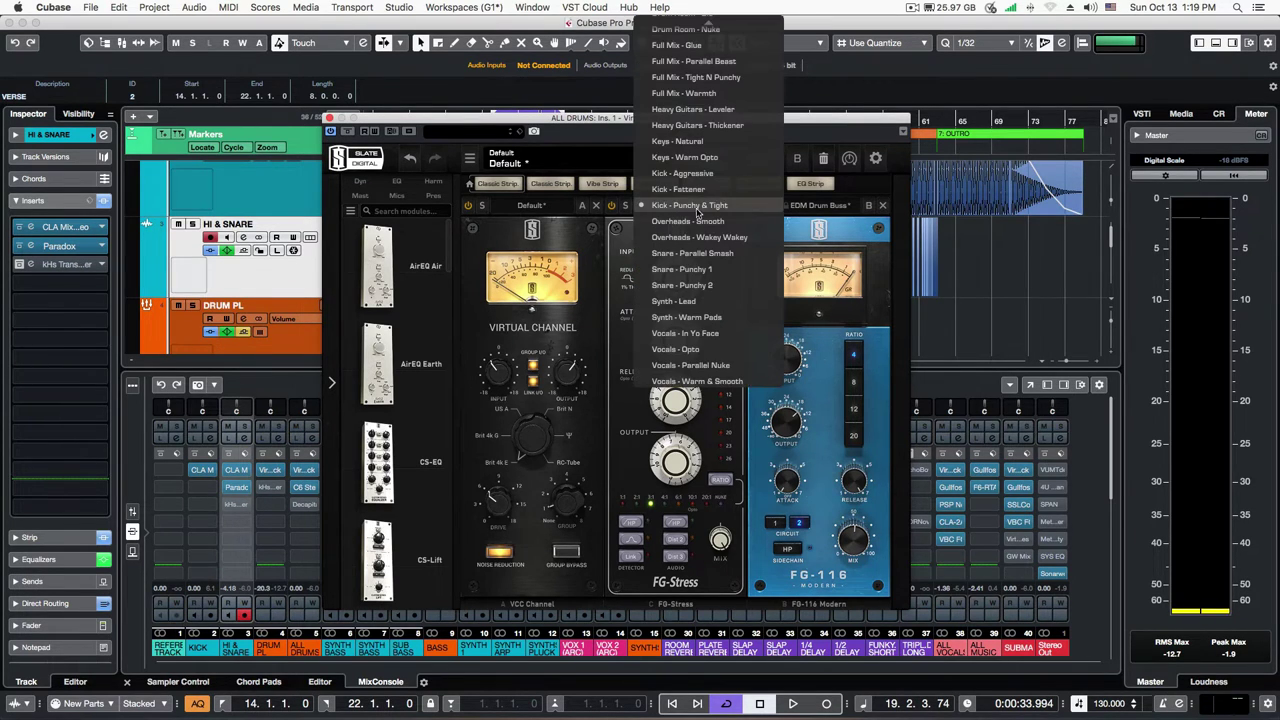
click(621, 255)
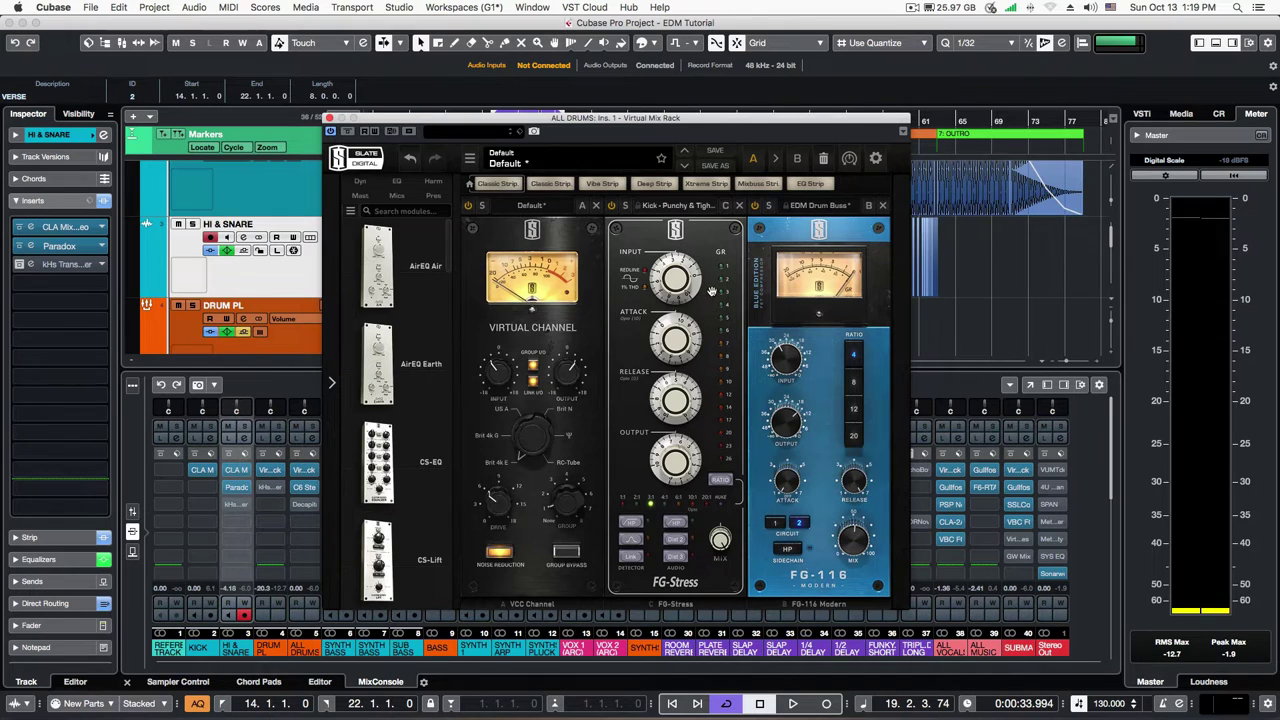
Turn off the FG-116 module and replay the verse, comparing ALL DRUMS with FG-Stress bypassed and active.
click(756, 208)
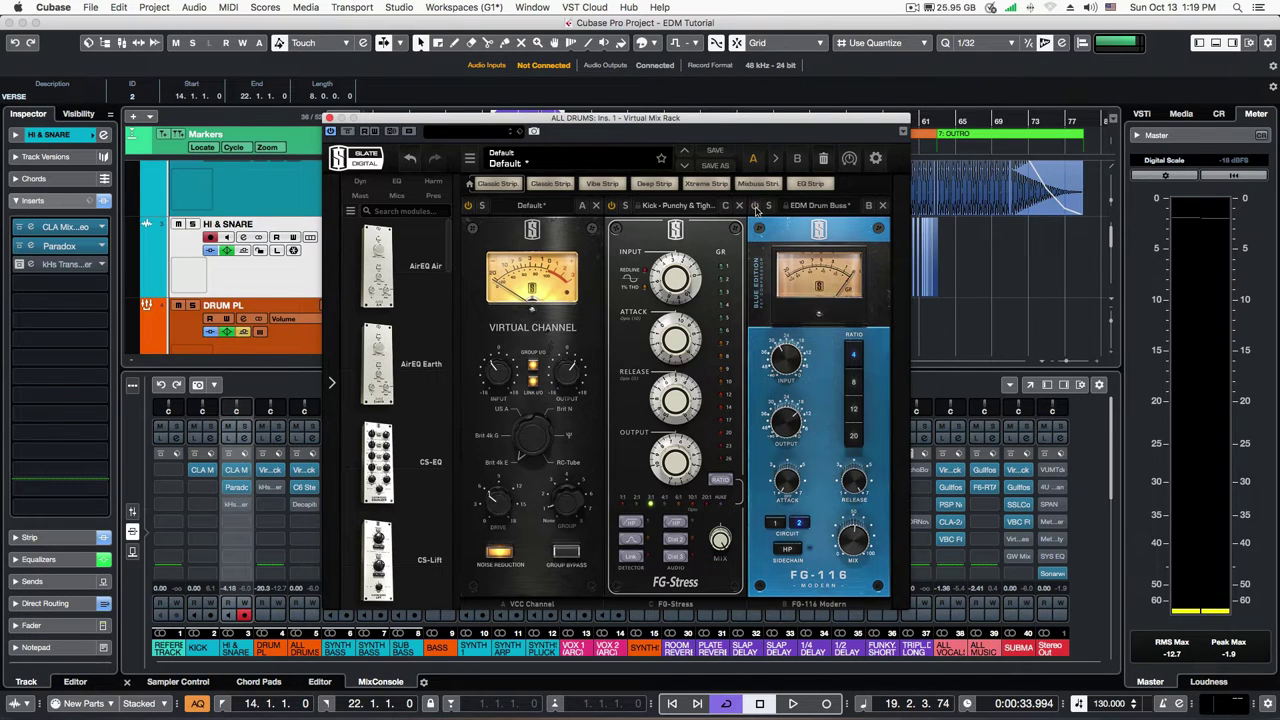
click(612, 208)
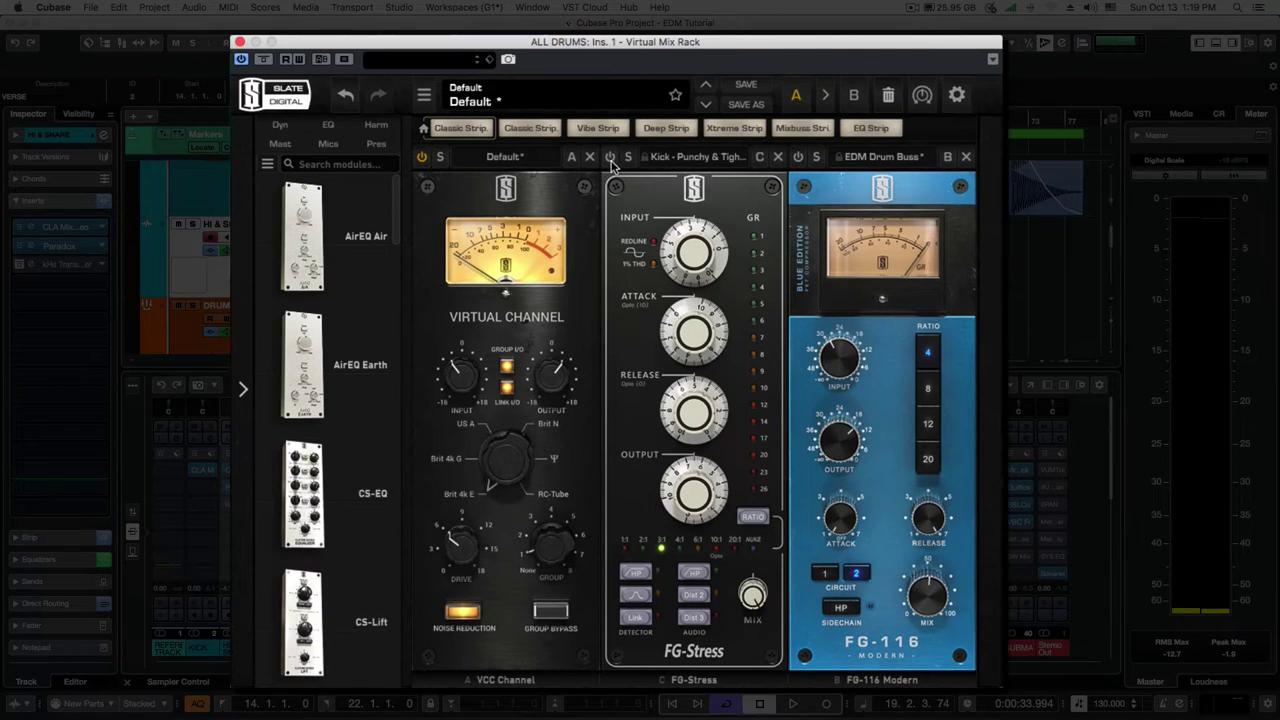
key(space)
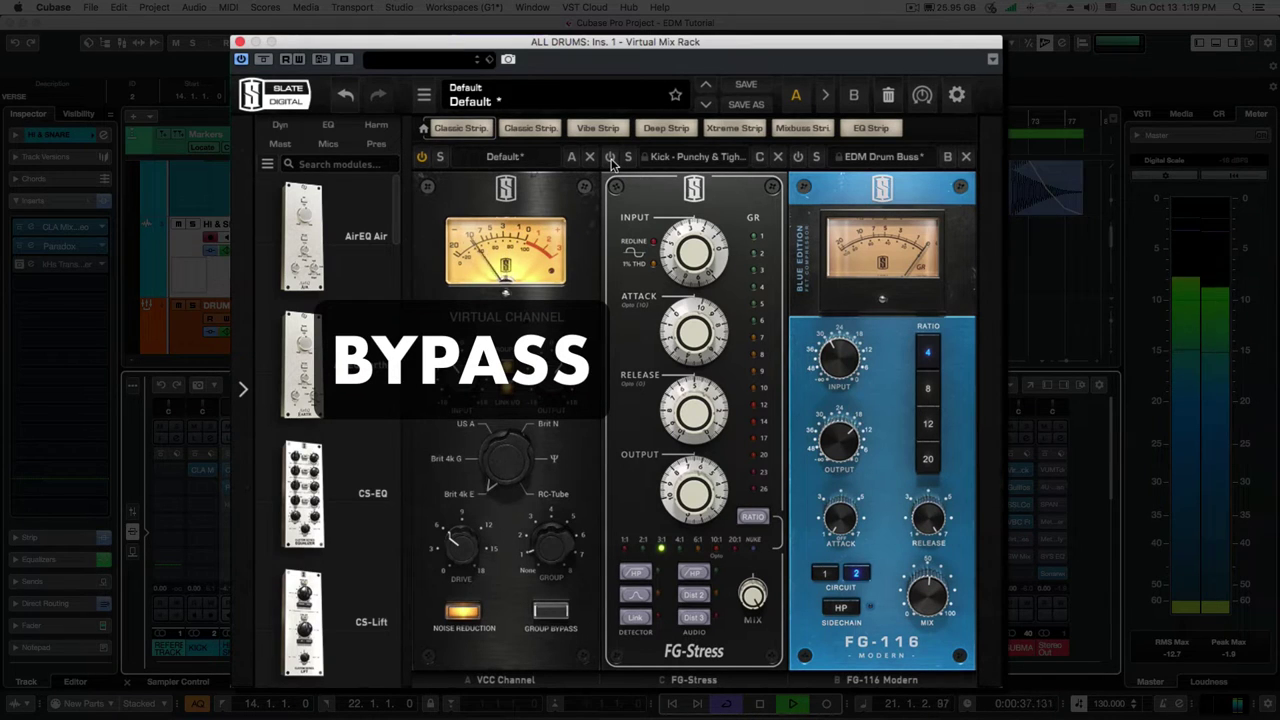
click(610, 157)
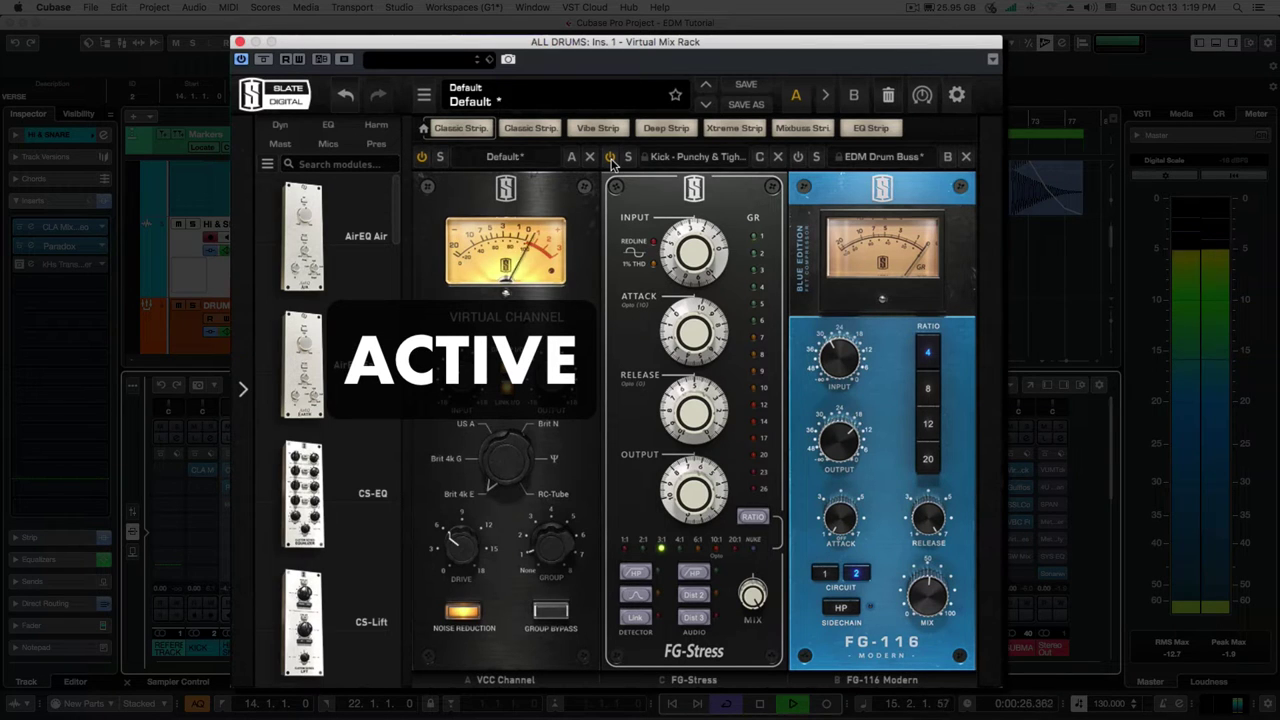
click(610, 157)
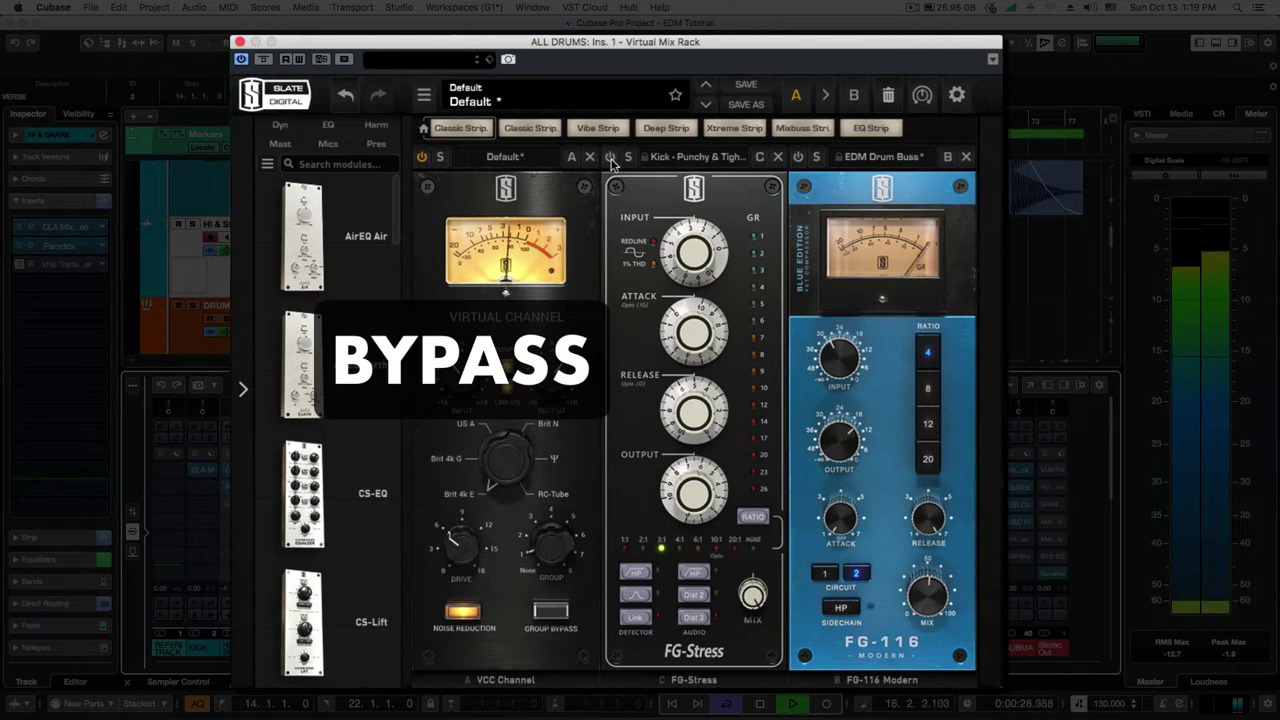
click(610, 157)
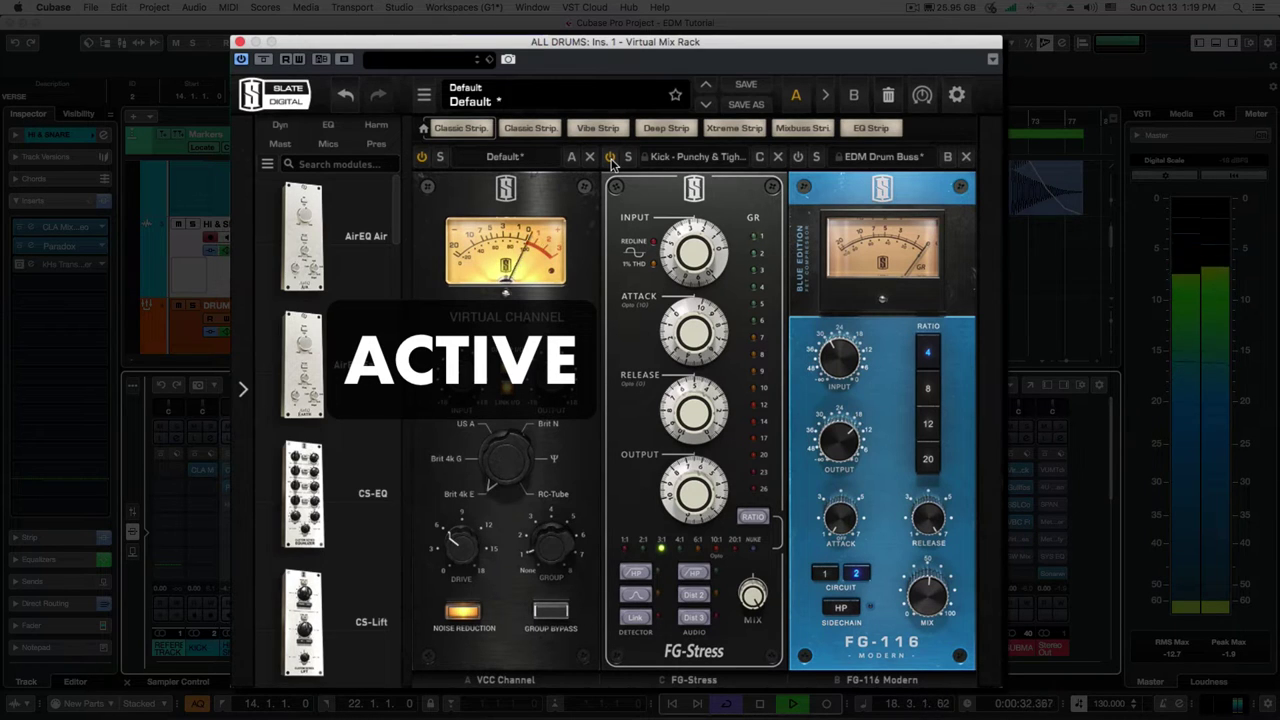
click(610, 157)
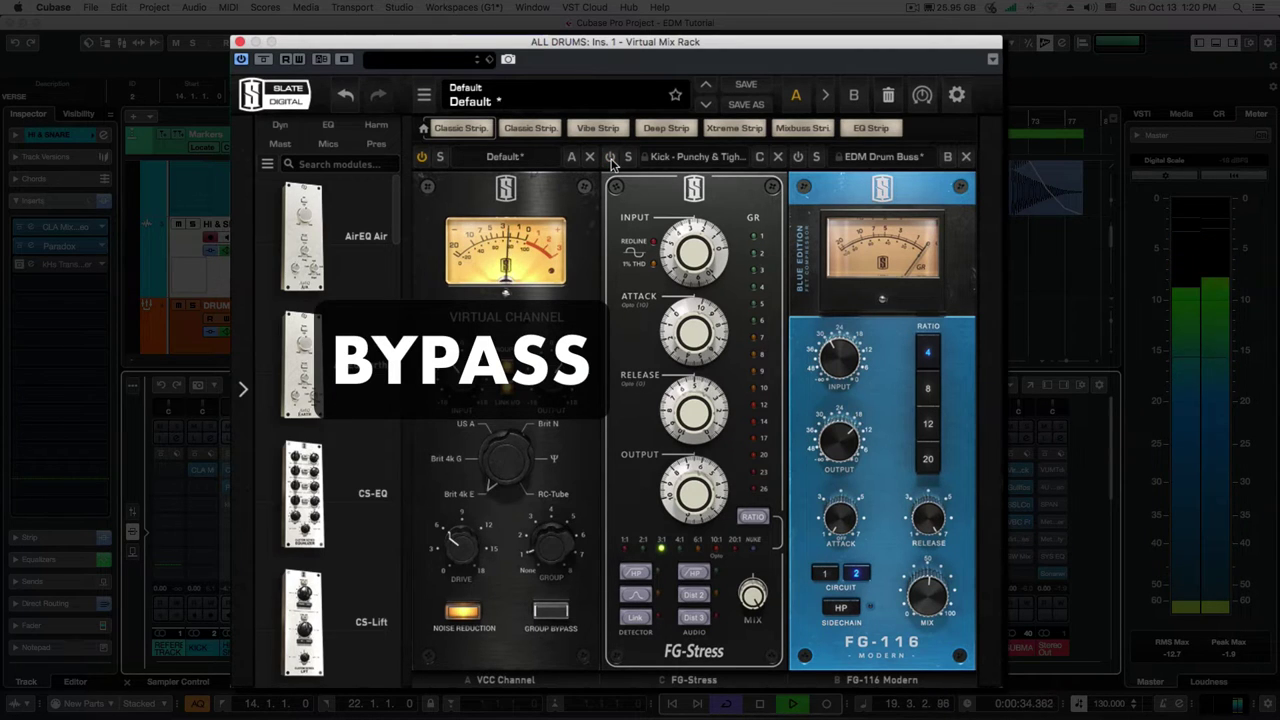
click(610, 157)
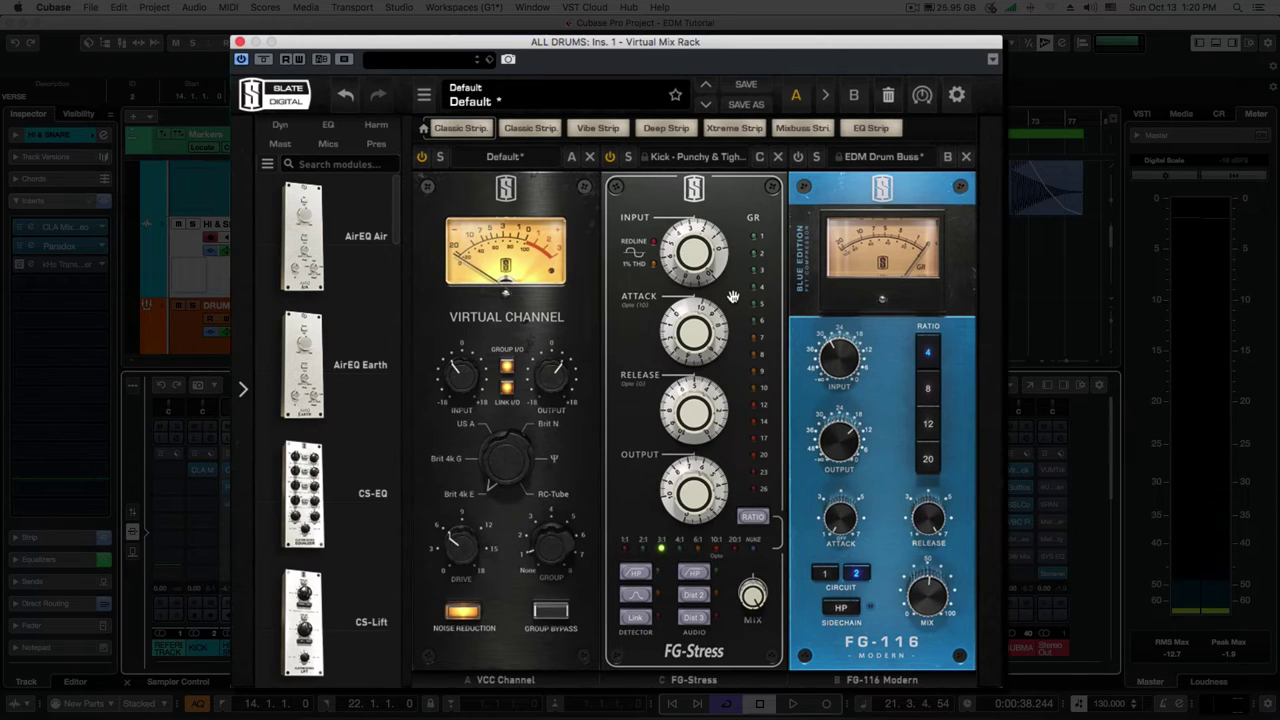
Turn the FG-116 module back on and check its selected preset in the factory preset list.
click(798, 157)
click(875, 157)
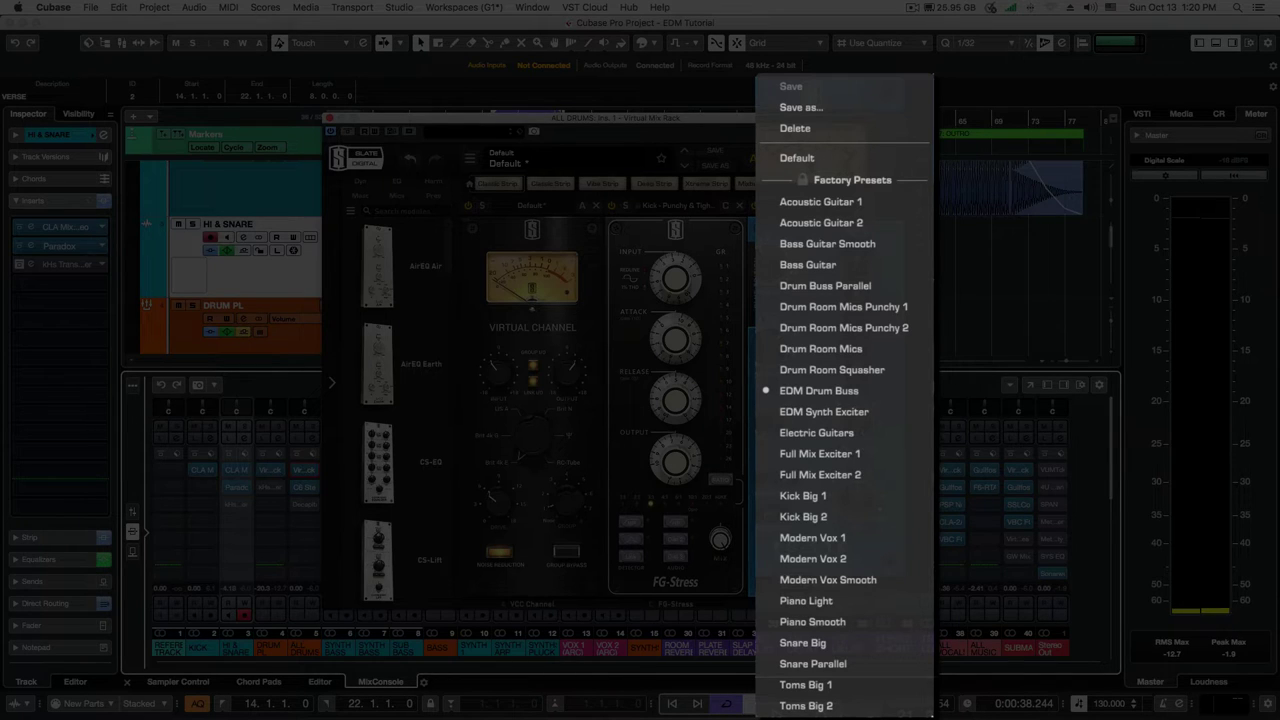
click(817, 206)
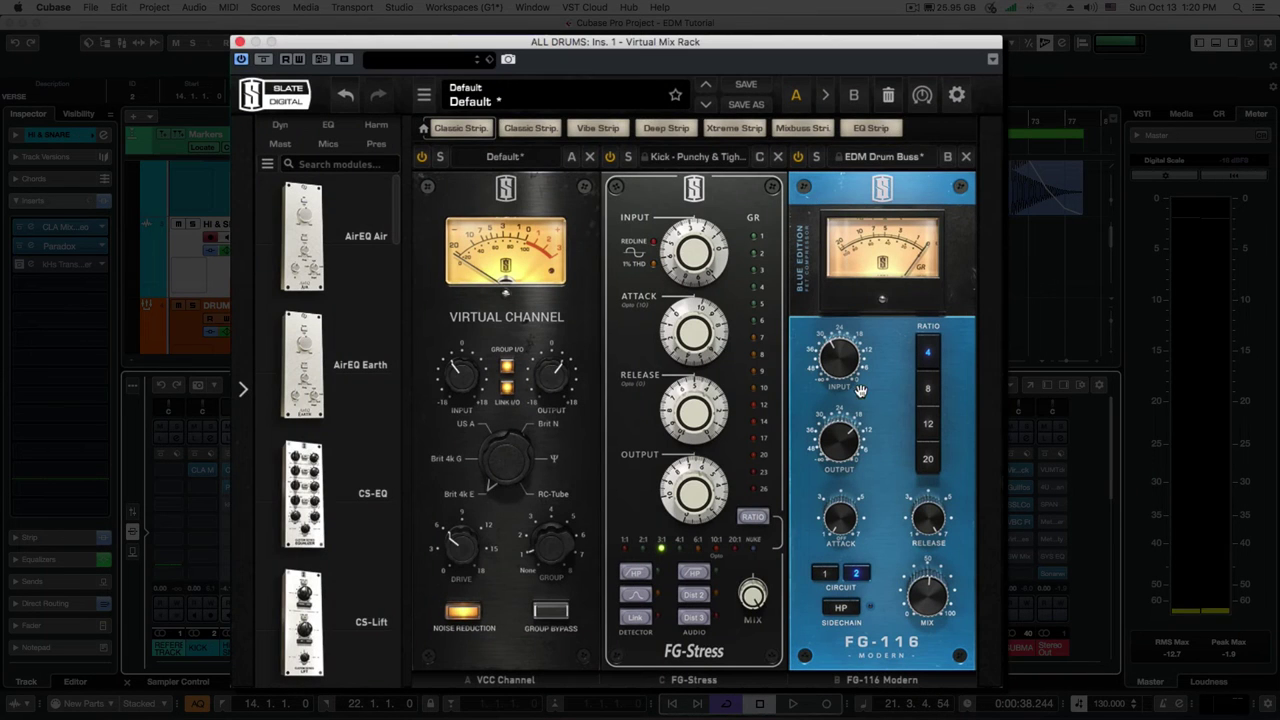
Replay the verse, comparing ALL DRUMS with the FG-116 bypassed and active, and check the module's mix amount.
click(799, 158)
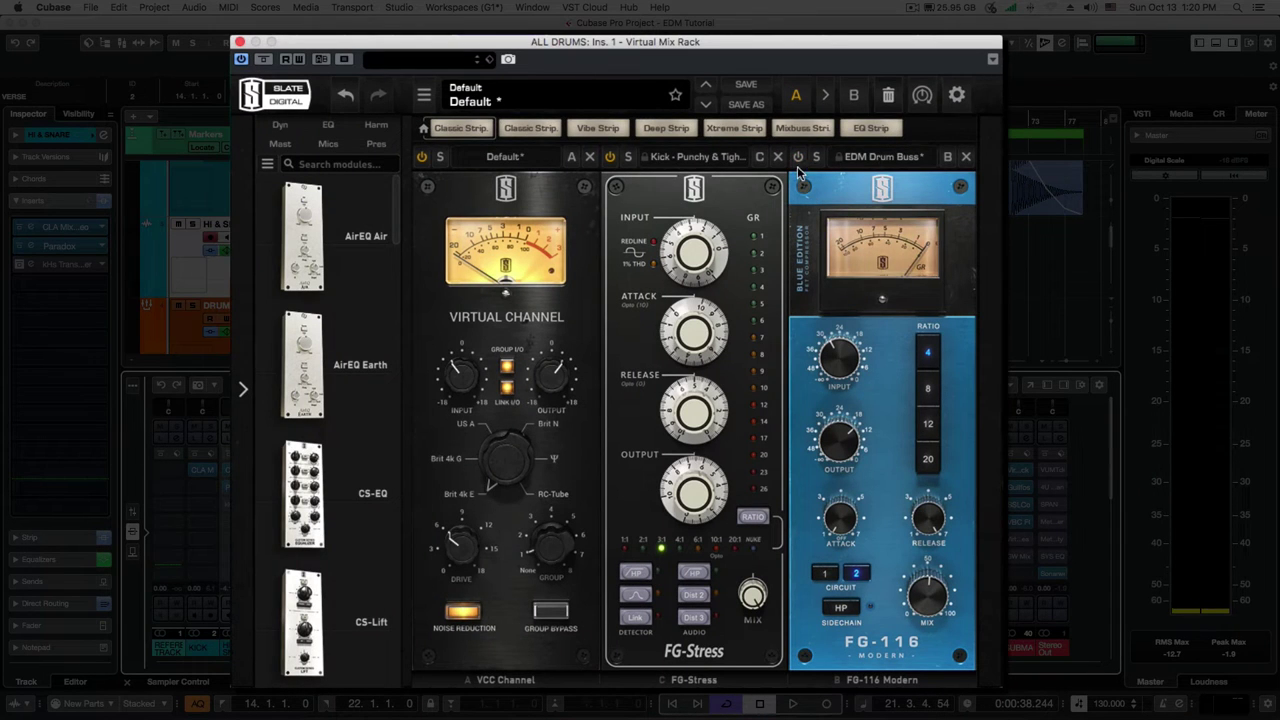
key(space)
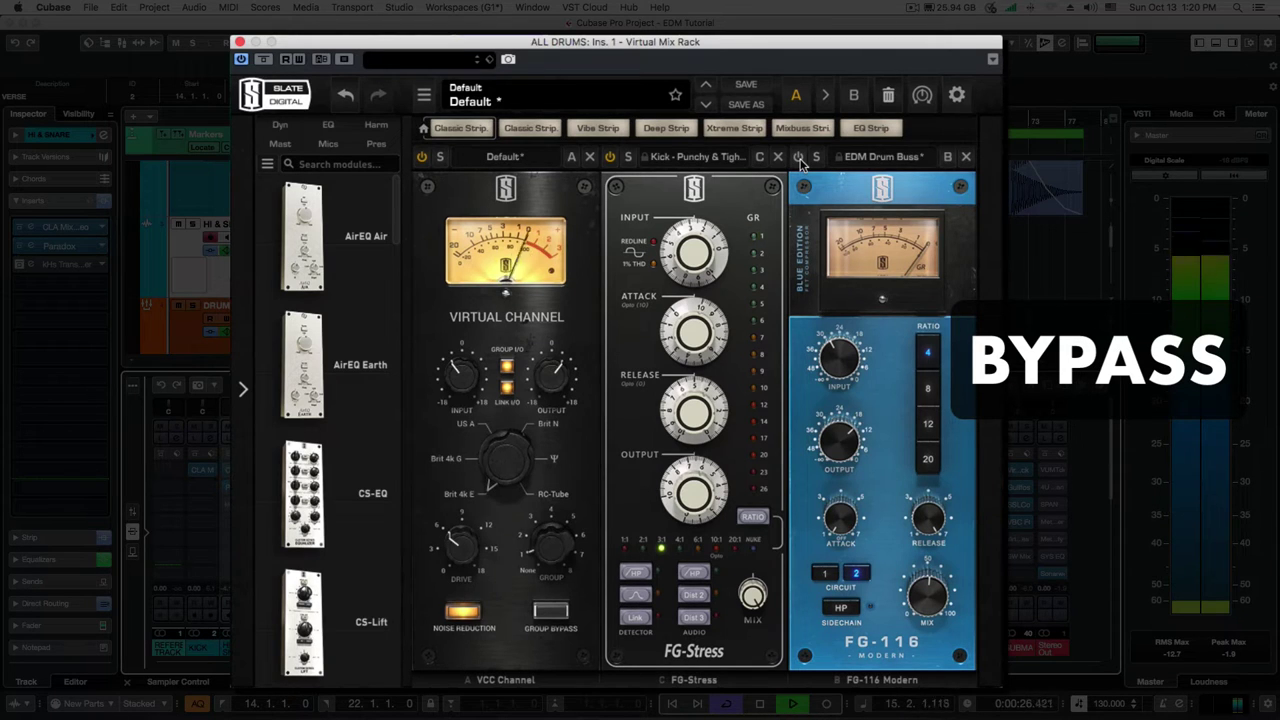
click(799, 158)
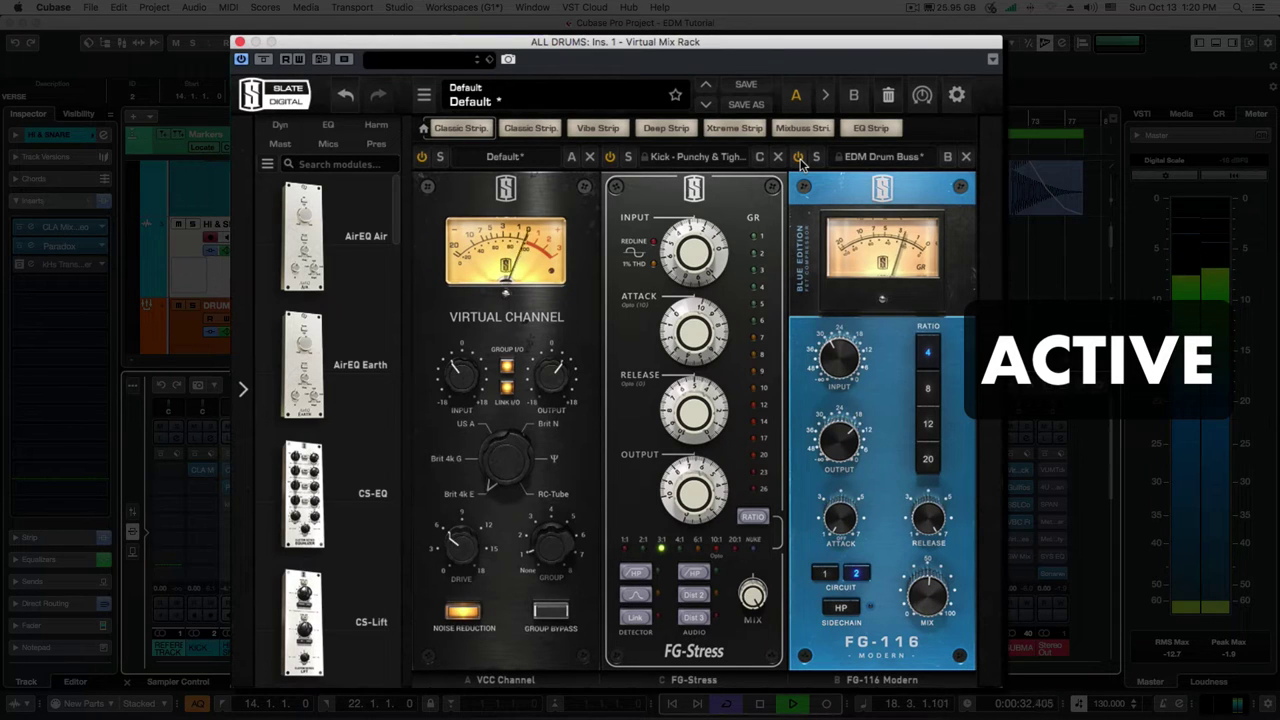
click(799, 158)
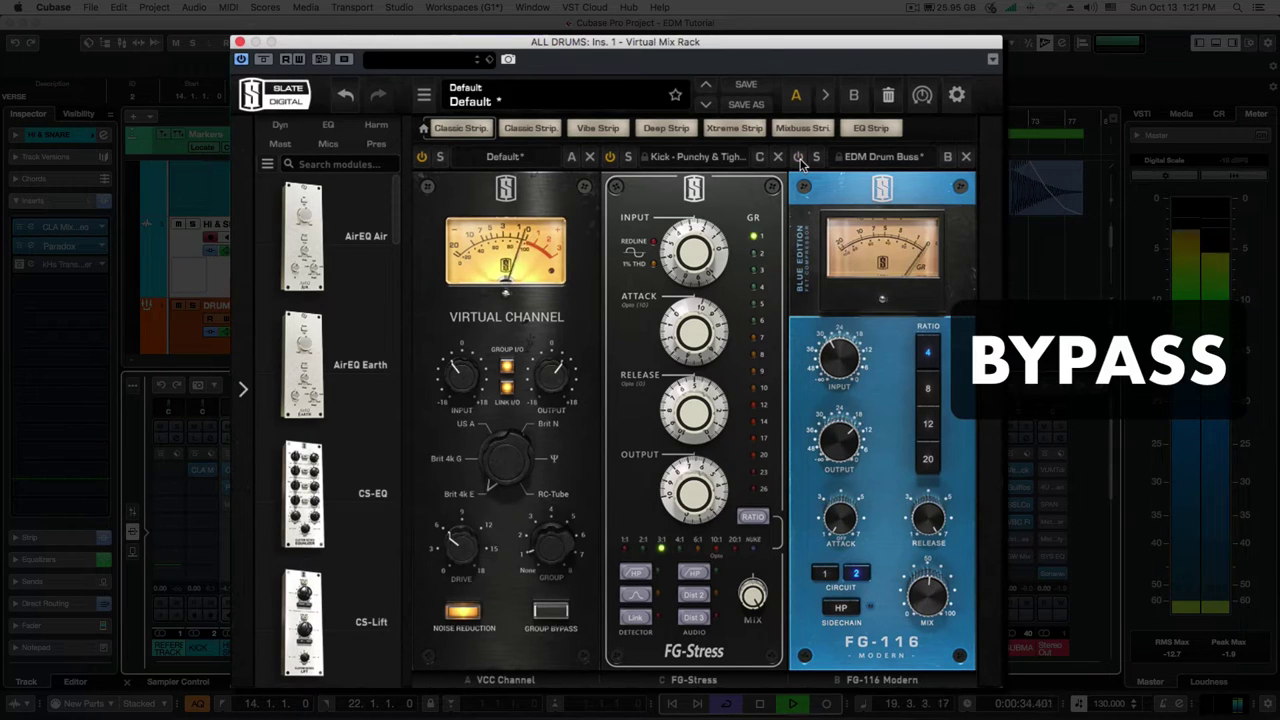
click(799, 158)
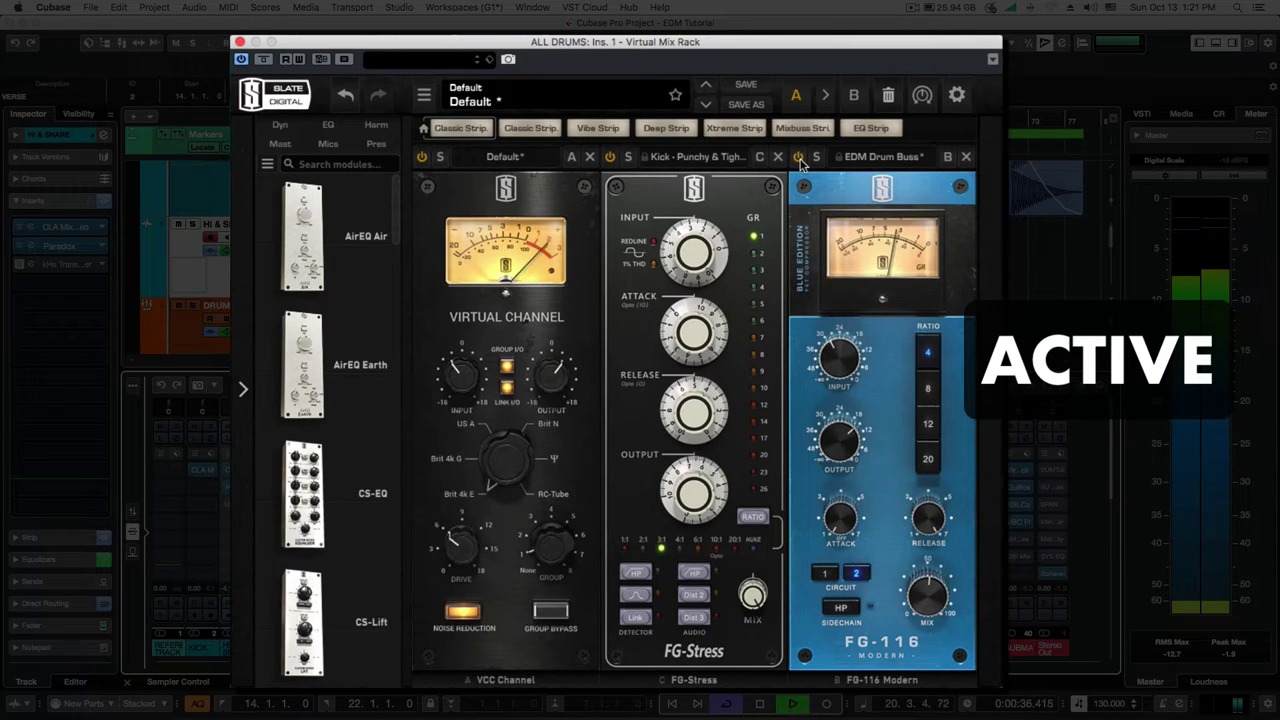
key(space)
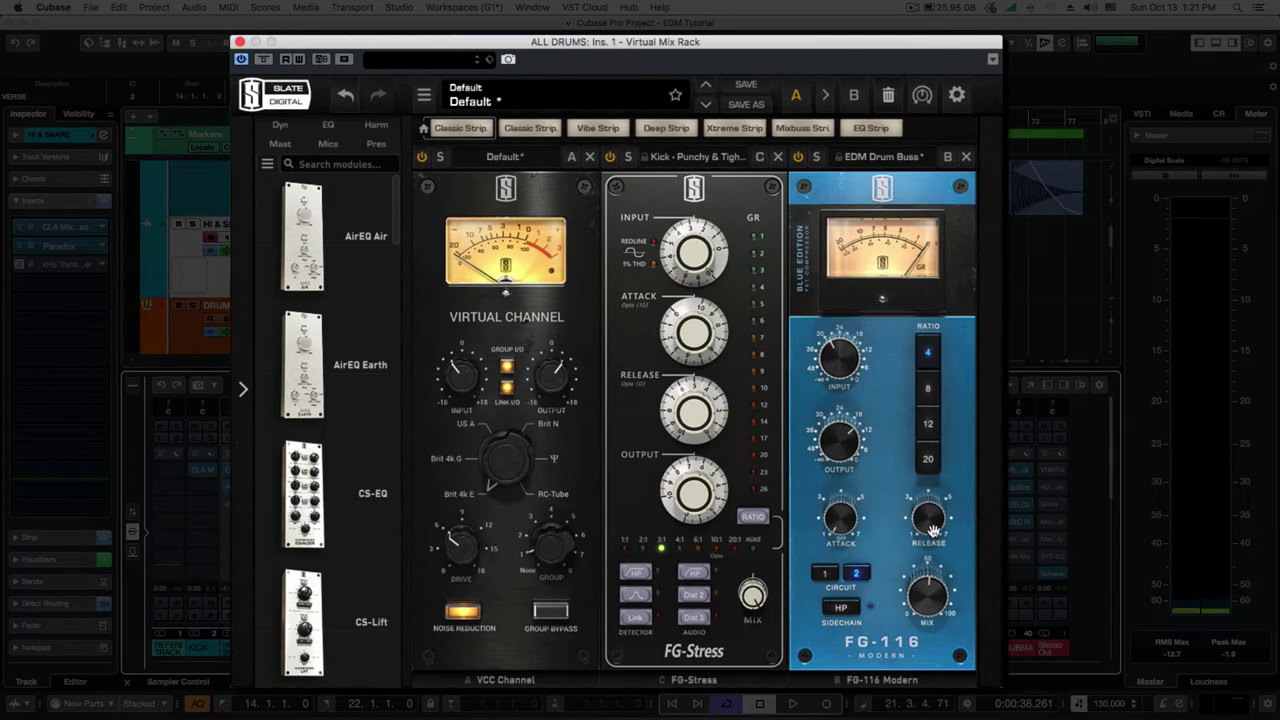
mouse_move(928, 593)
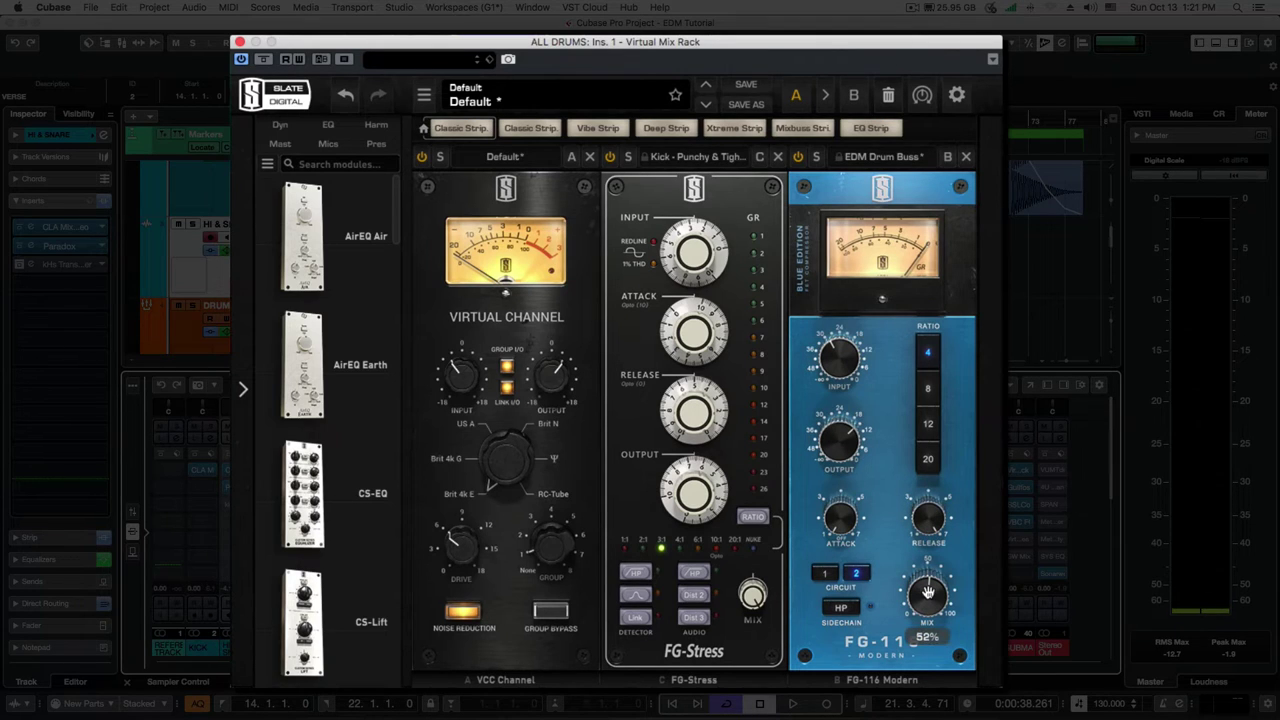
scroll(932, 598, down, 1)
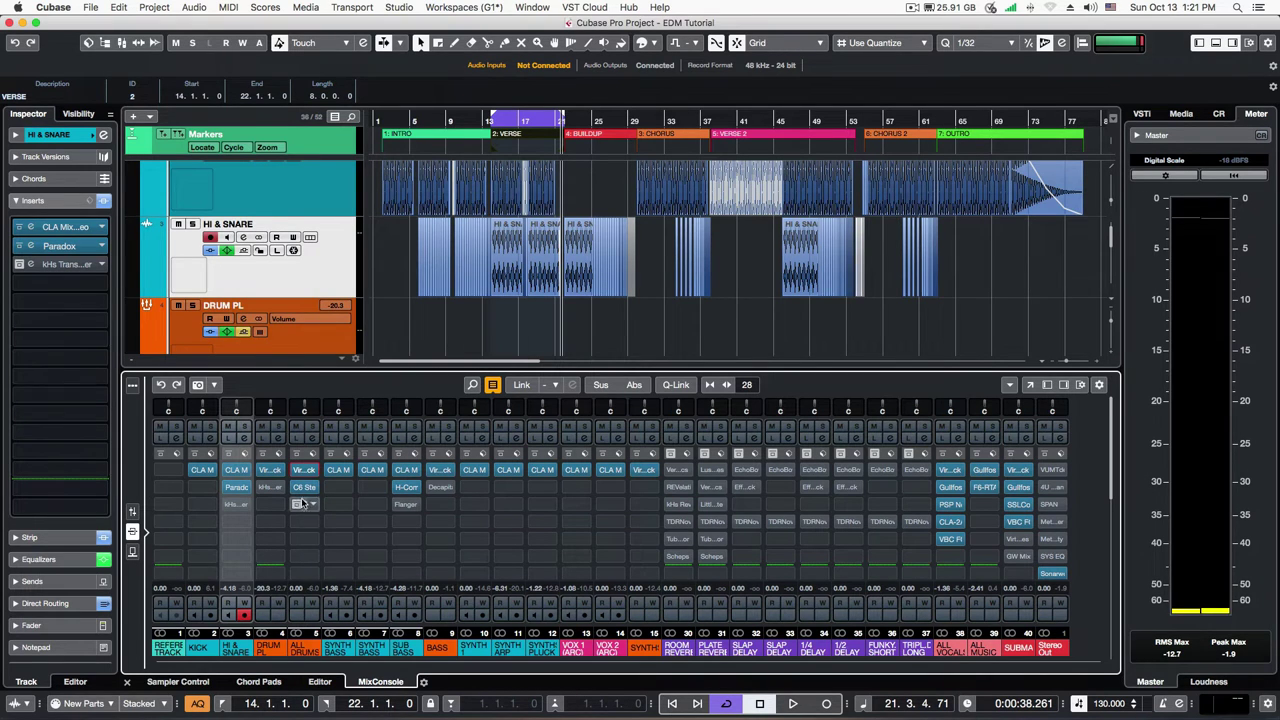
Open the C6 Stereo insert on ALL DRUMS and replay the verse, comparing the drum bus with C6 bypassed and active.
click(304, 488)
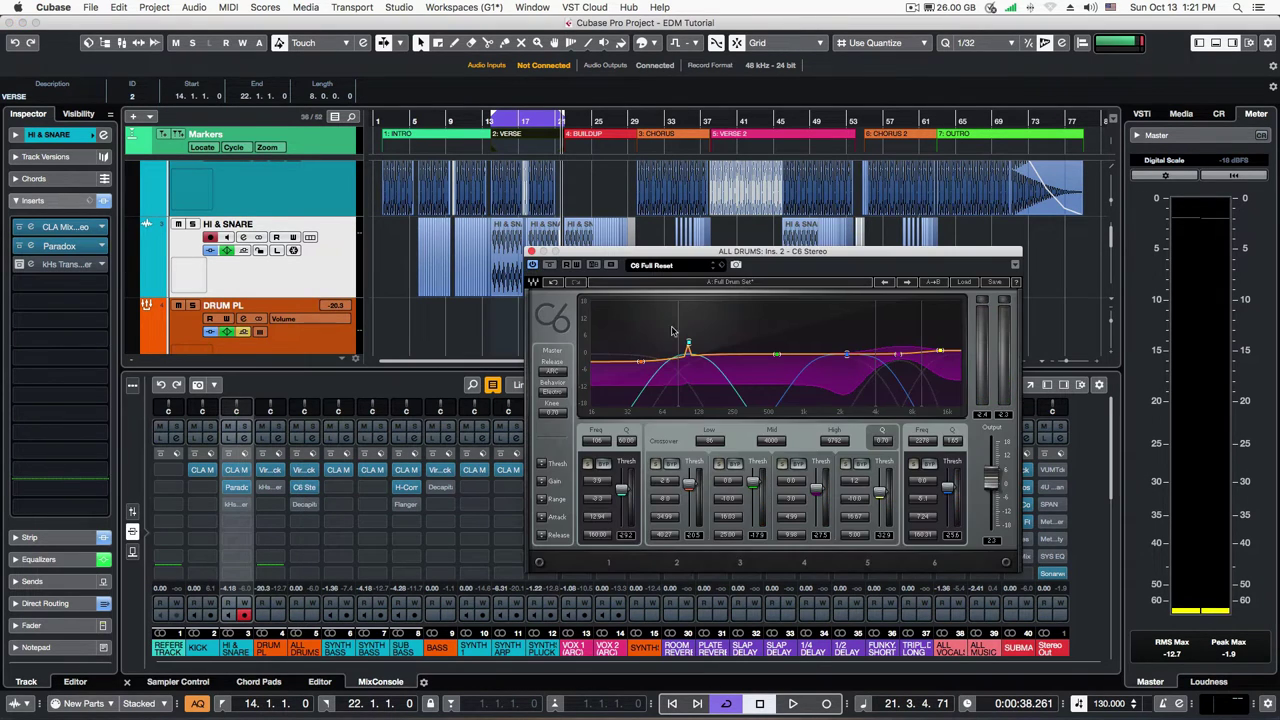
drag(765, 249, 646, 203)
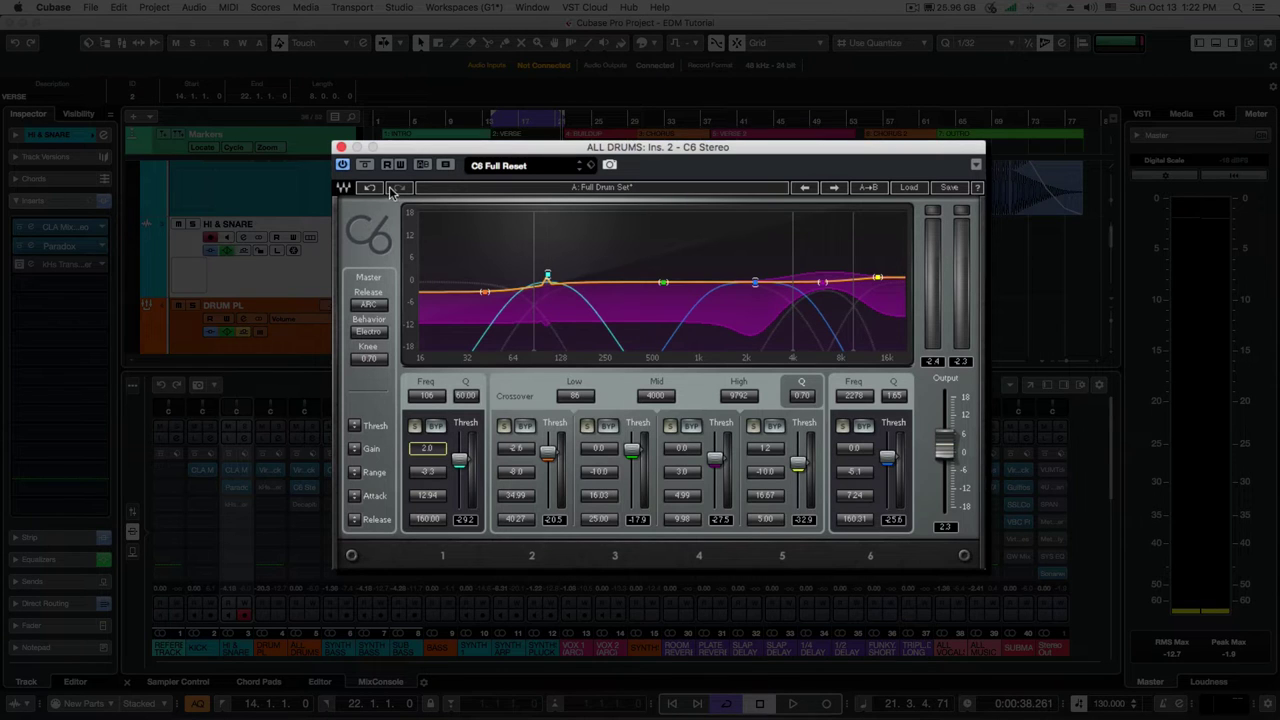
click(366, 167)
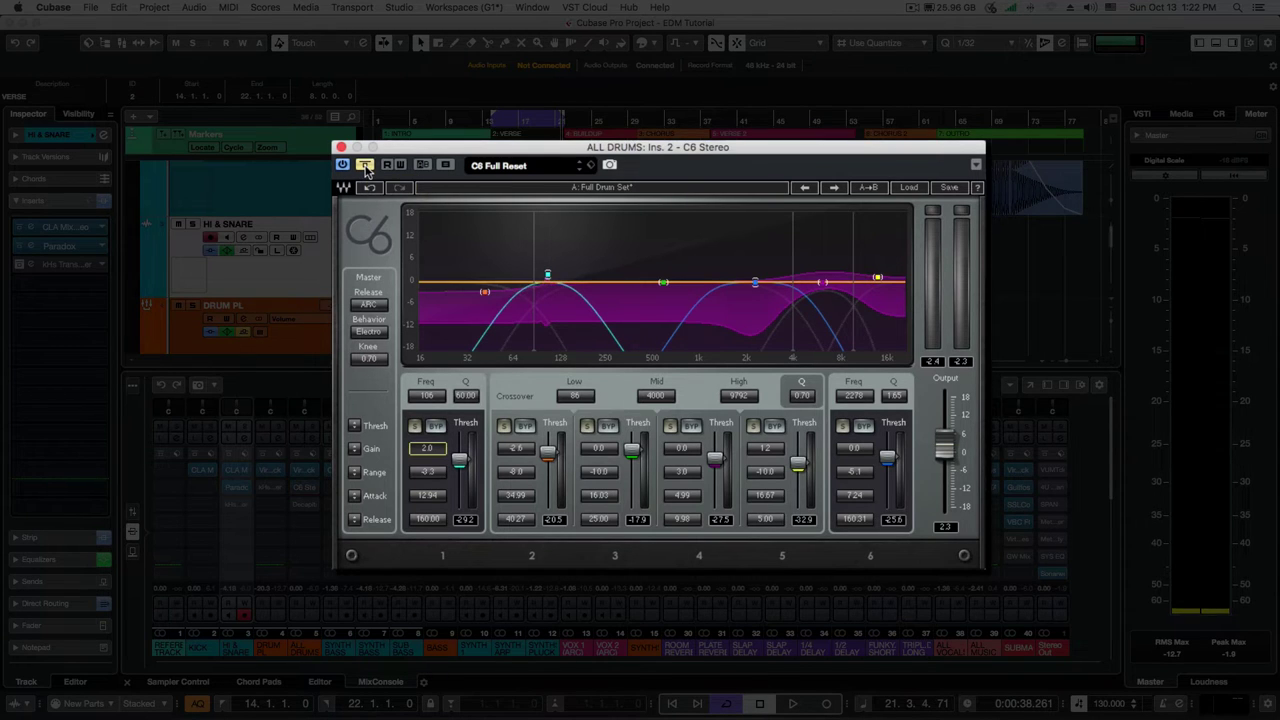
key(space)
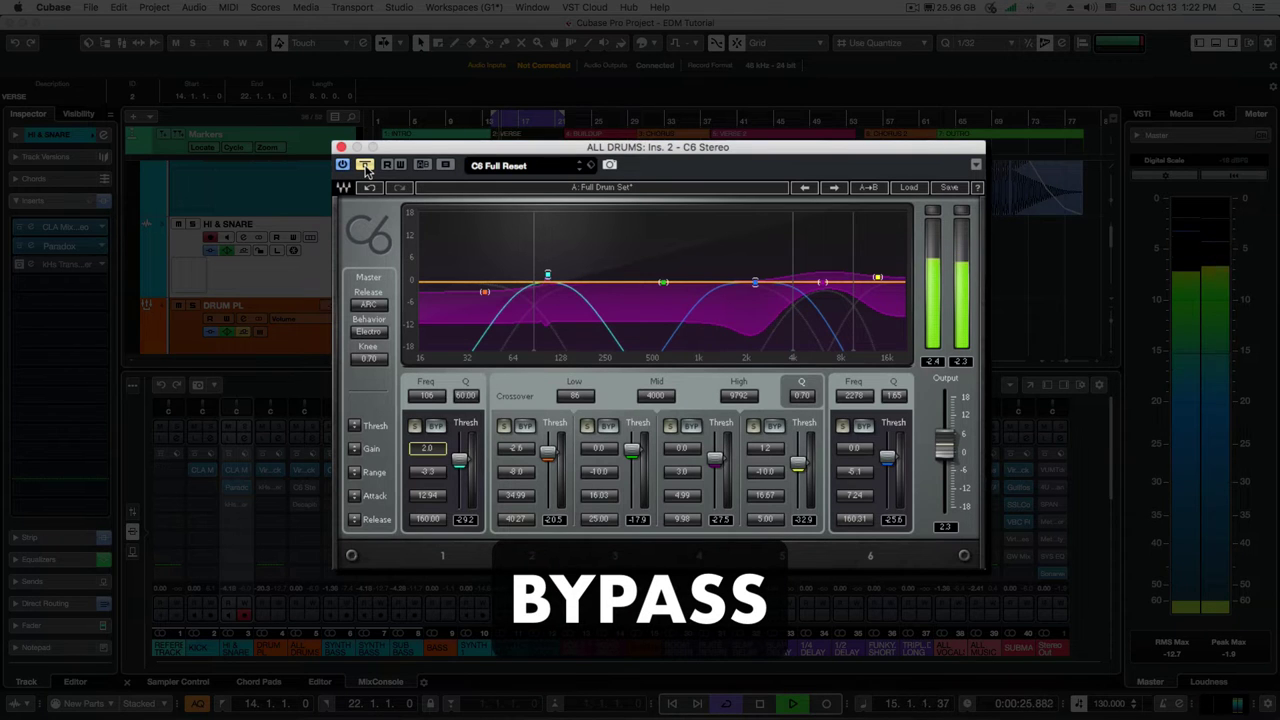
click(366, 167)
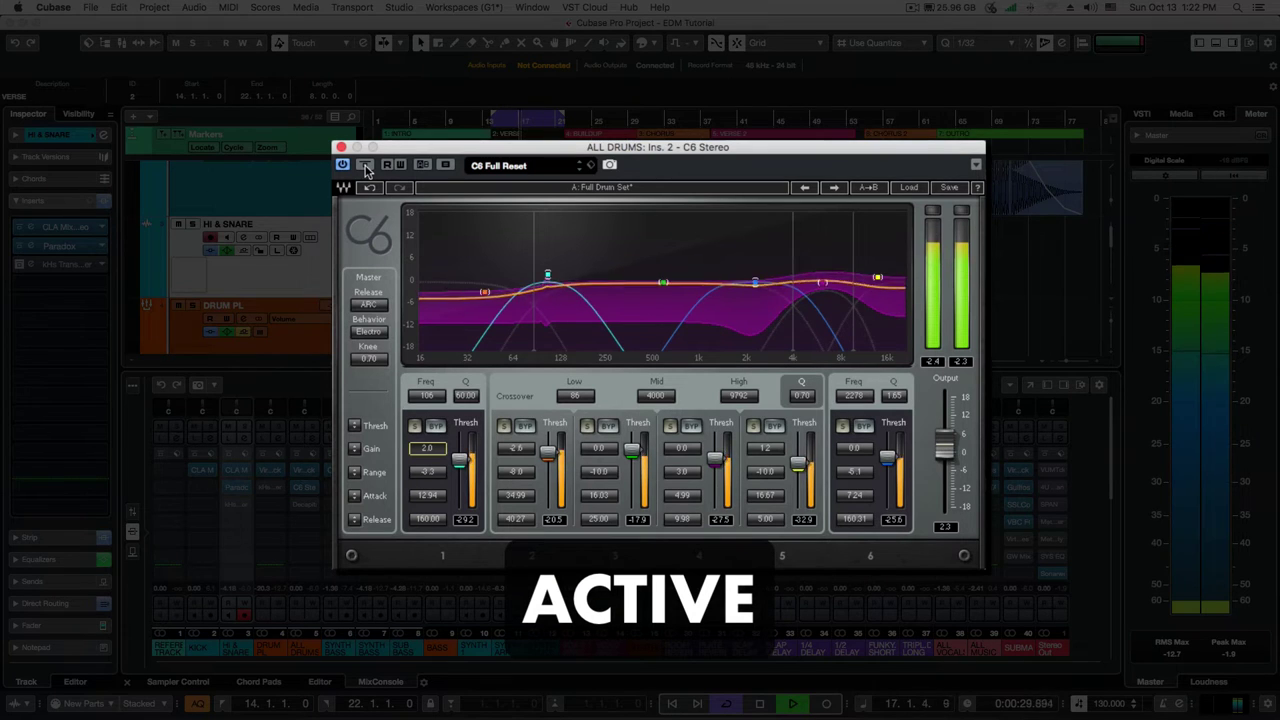
click(366, 167)
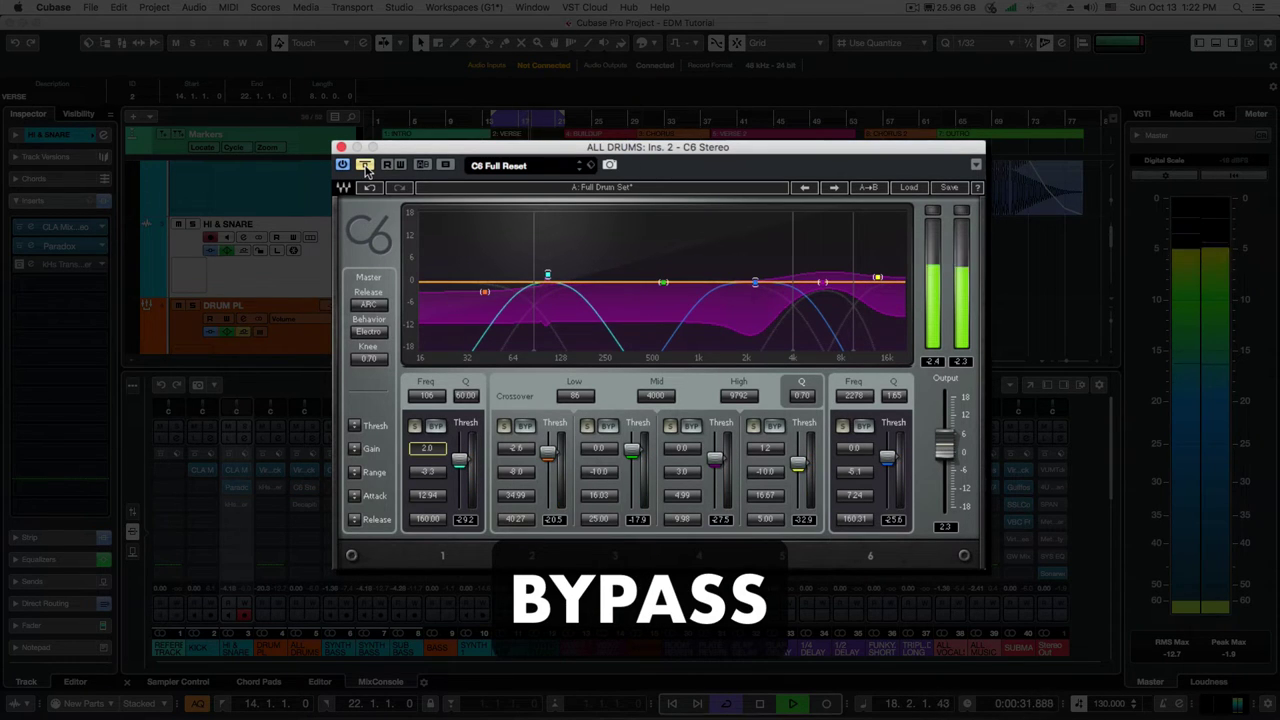
click(366, 167)
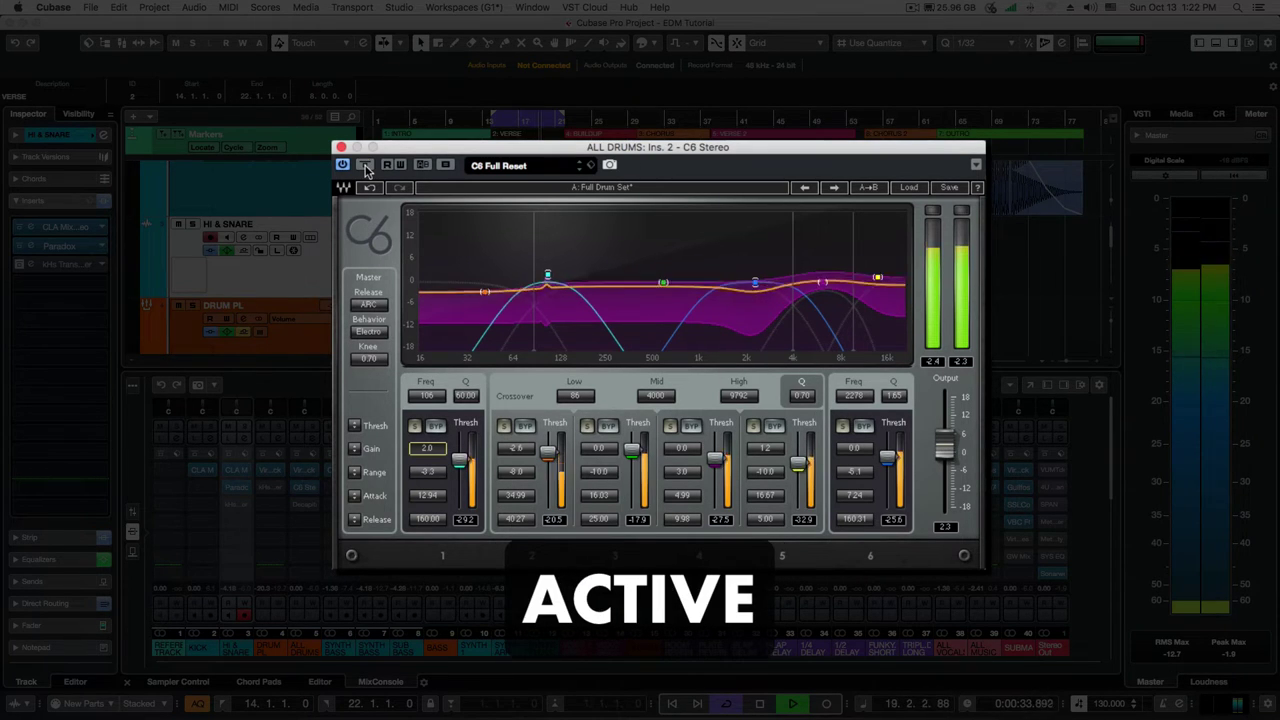
click(366, 167)
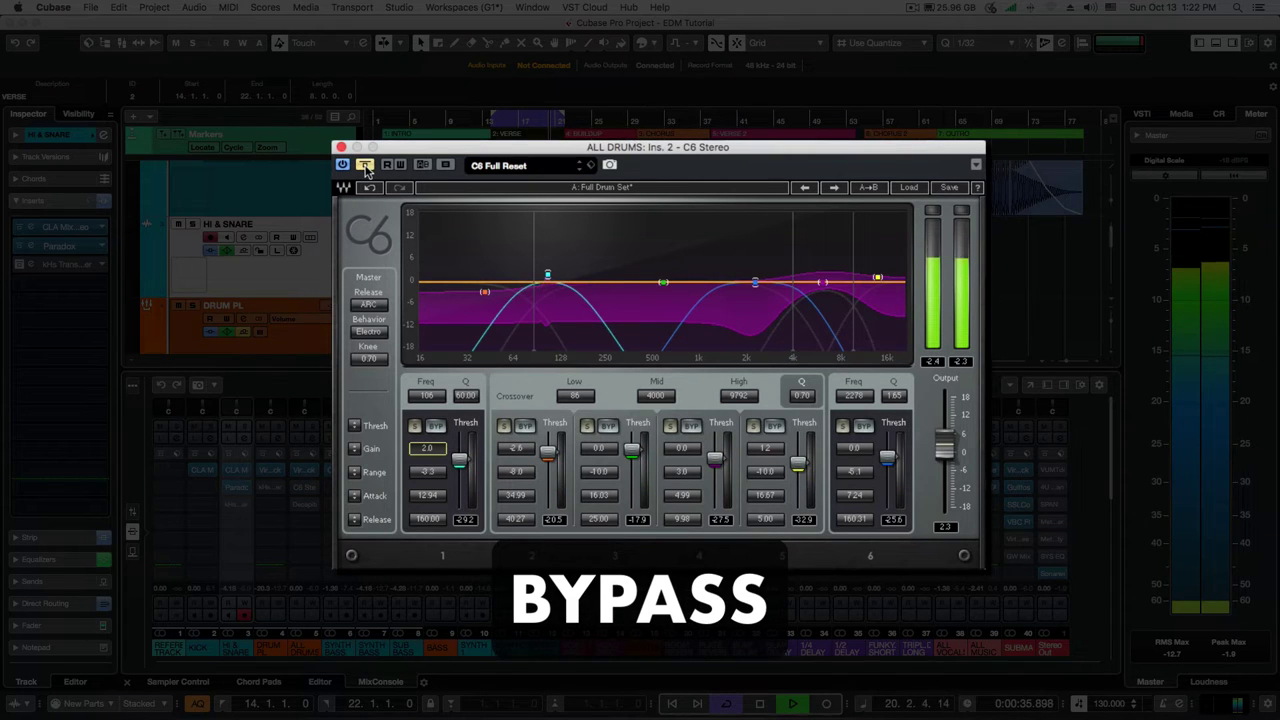
click(366, 167)
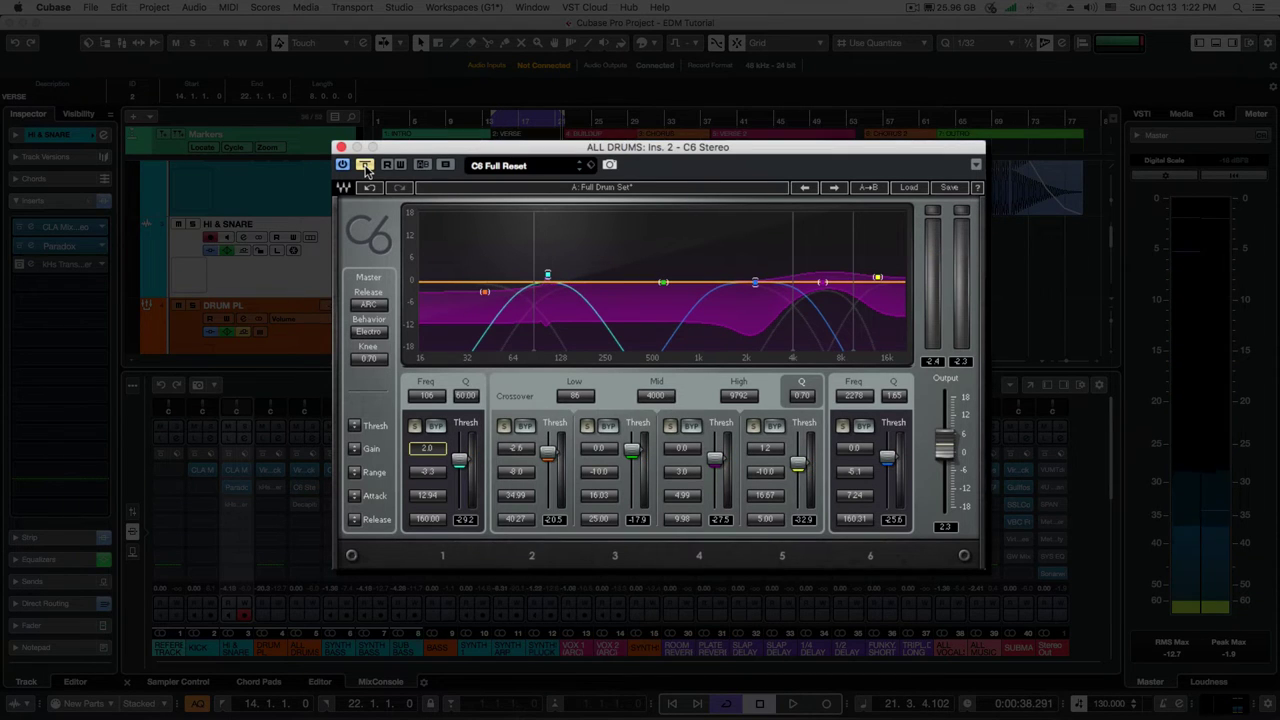
click(366, 167)
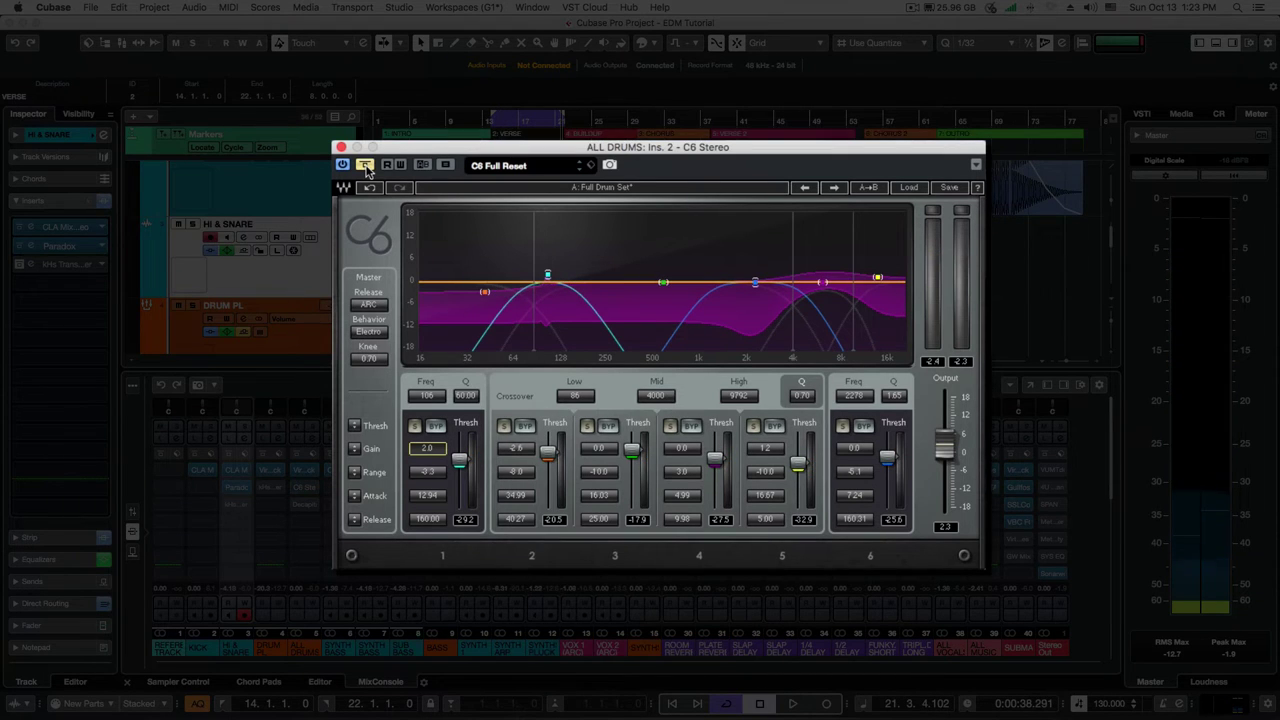
click(366, 166)
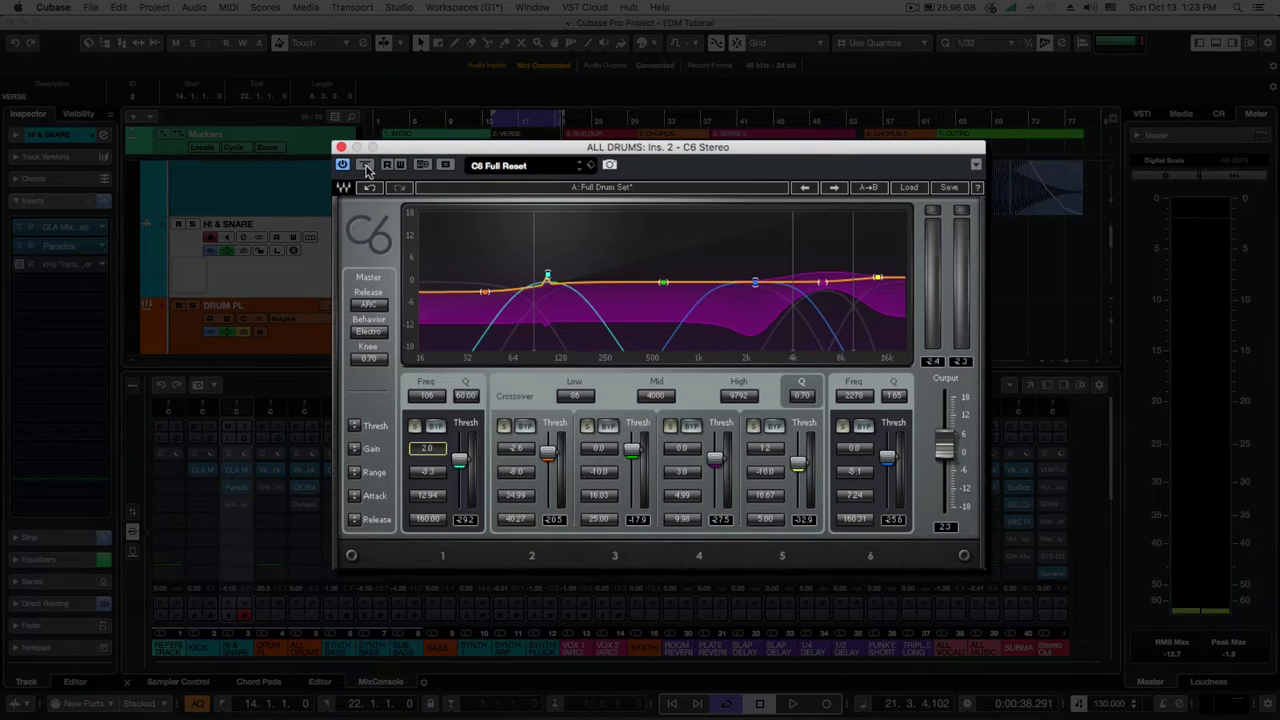
Select C6's band 6, replay the verse comparing ALL DRUMS with the plug-in active and bypassed, and close its window.
click(878, 280)
drag(757, 299, 735, 302)
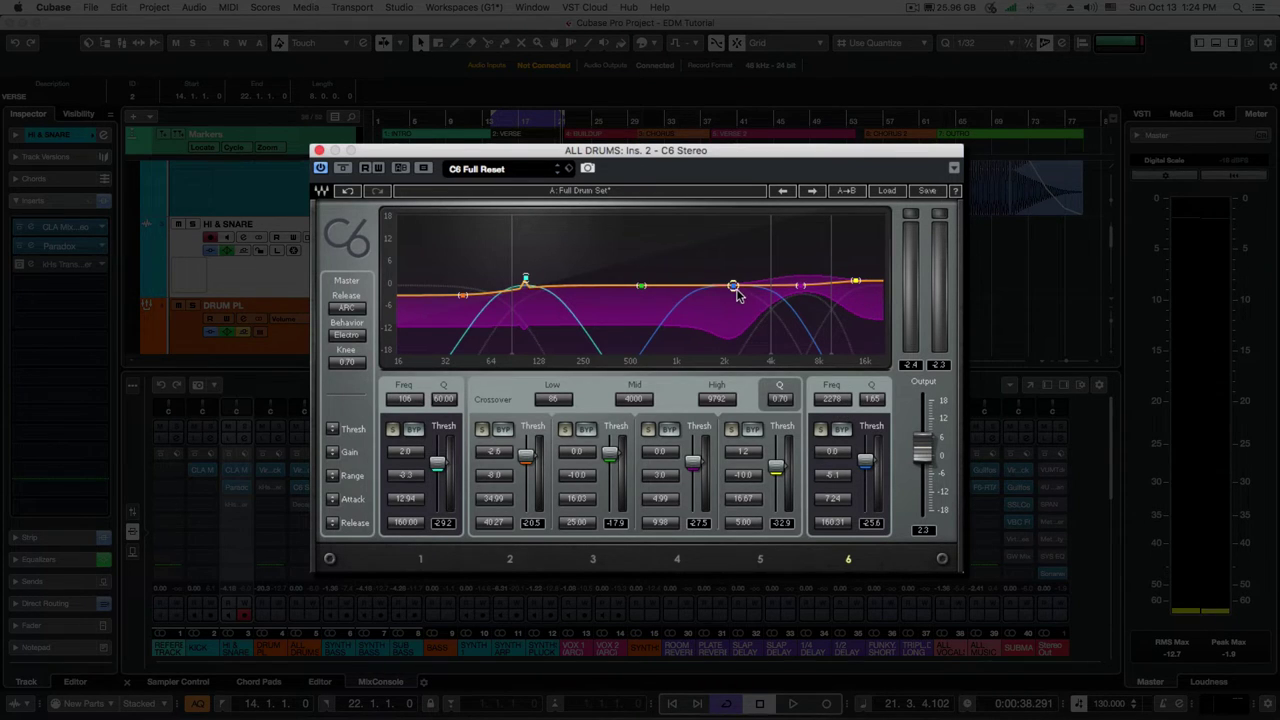
key(space)
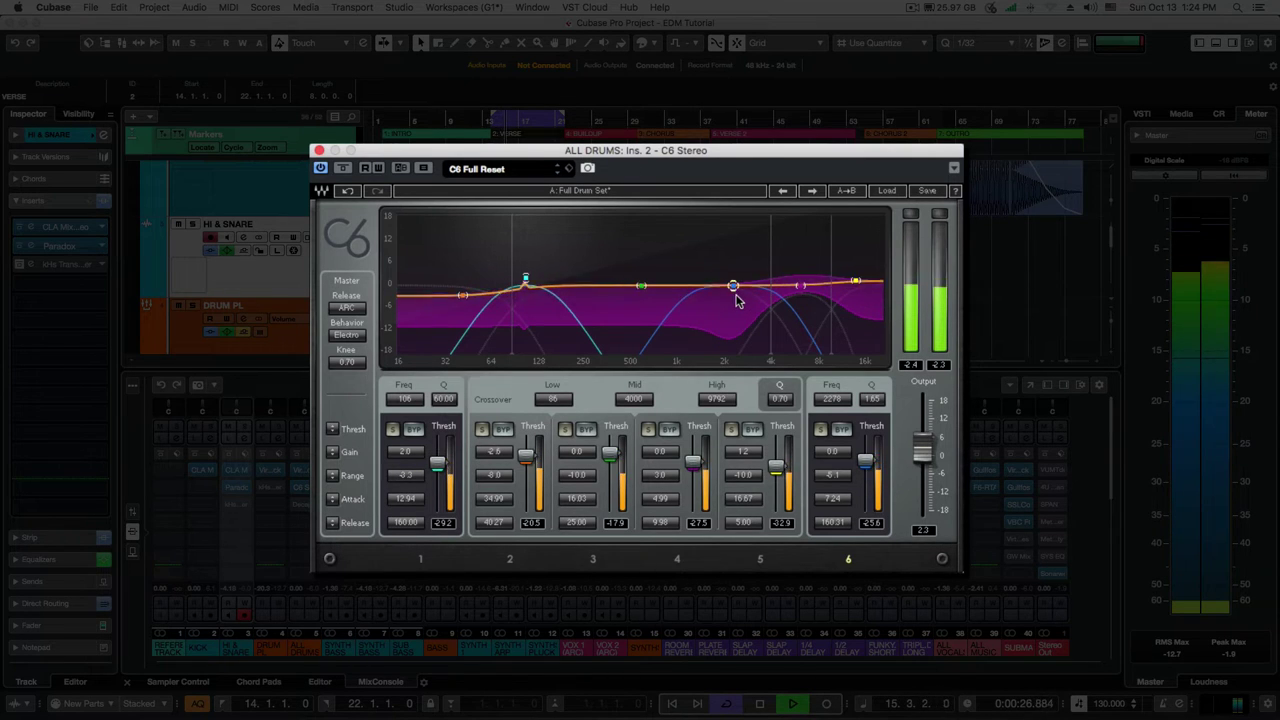
click(343, 169)
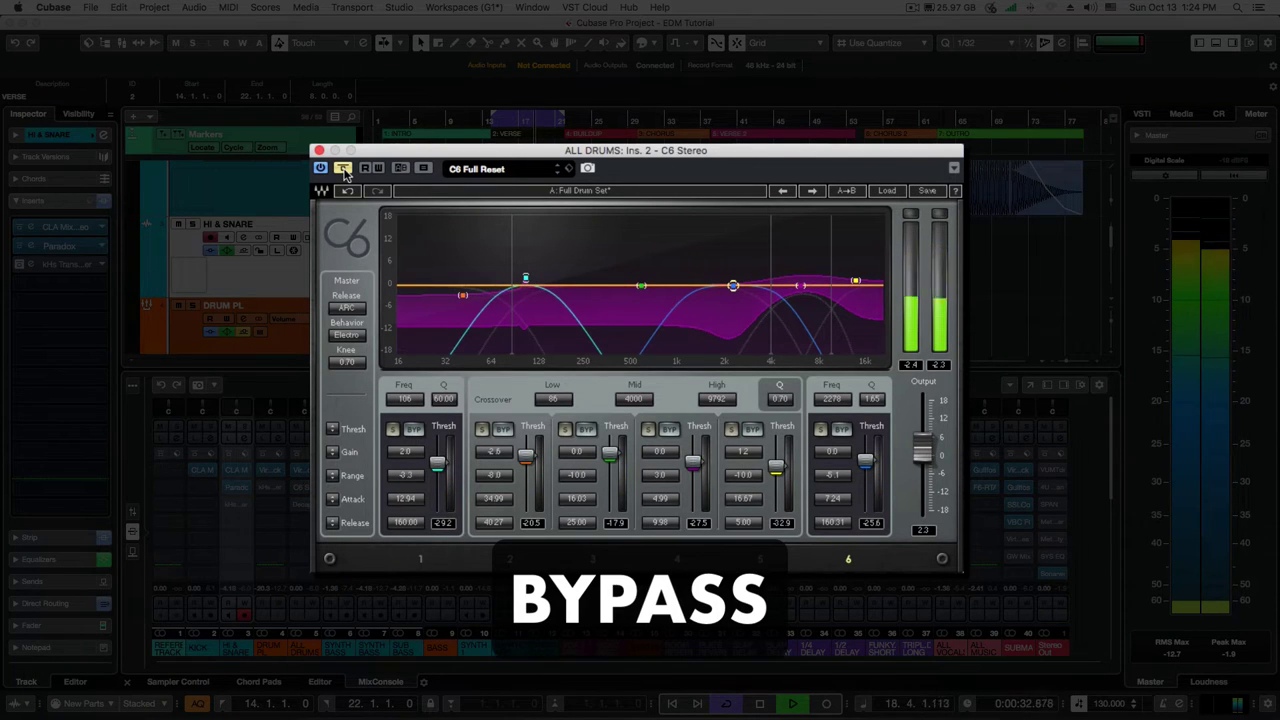
click(343, 169)
key(space)
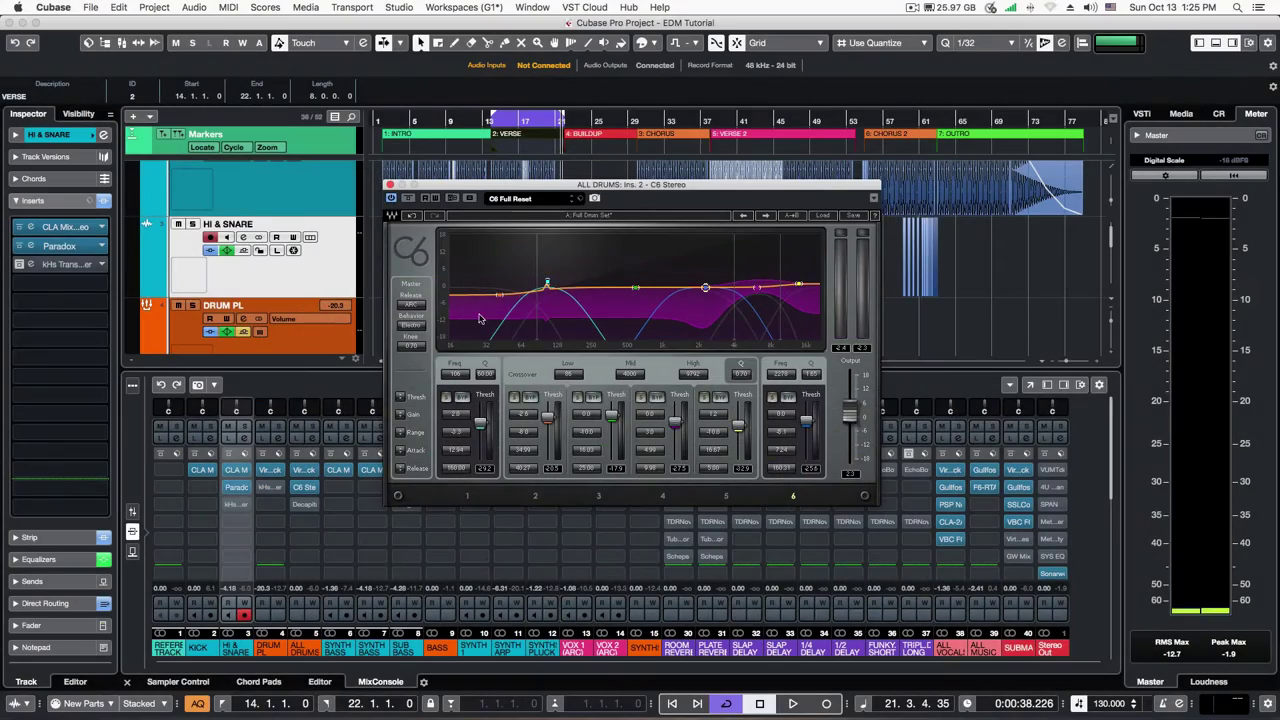
click(304, 487)
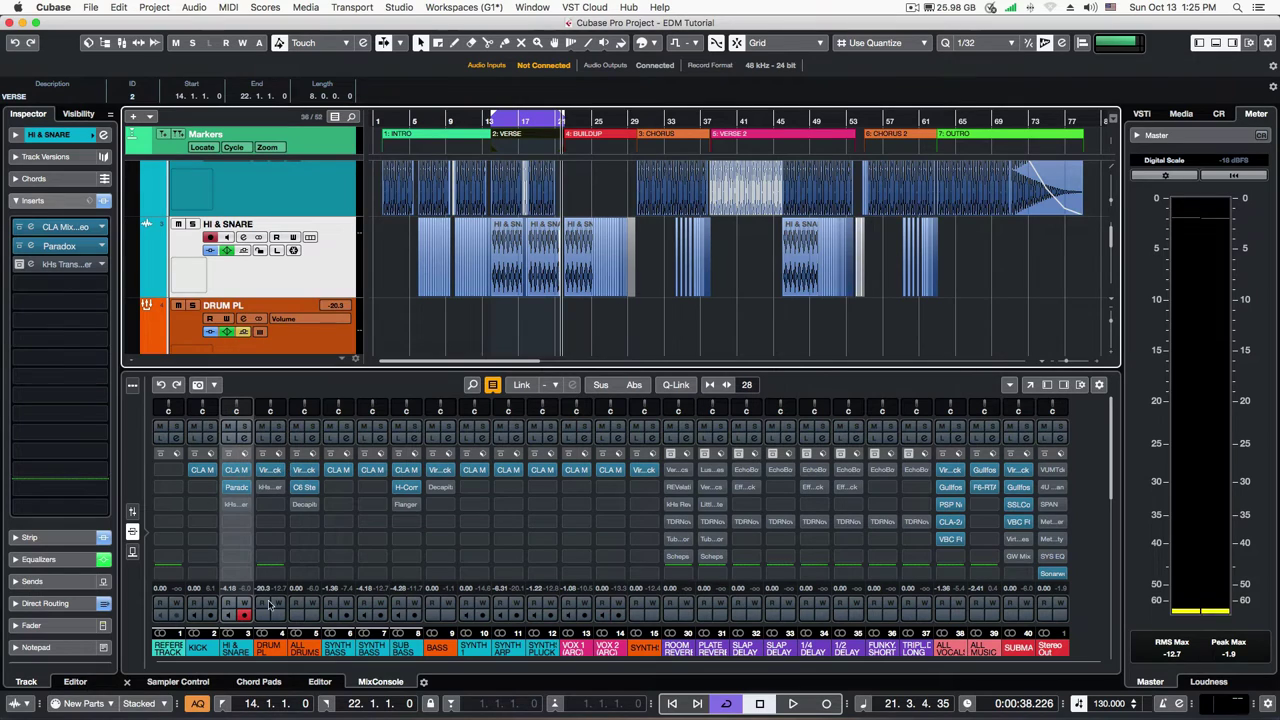
Select the DRUM PL channel and replay the verse from its start, comparing its Virtual Mix Rack insert bypassed and active.
click(270, 648)
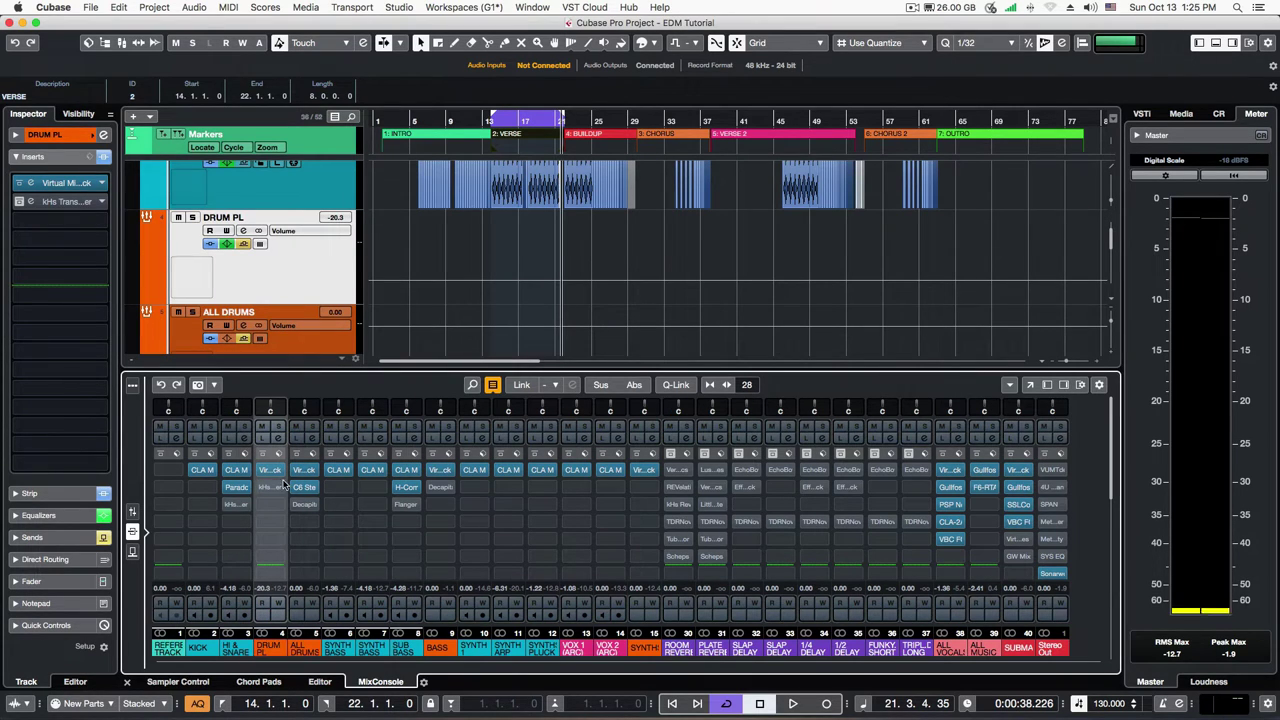
click(262, 454)
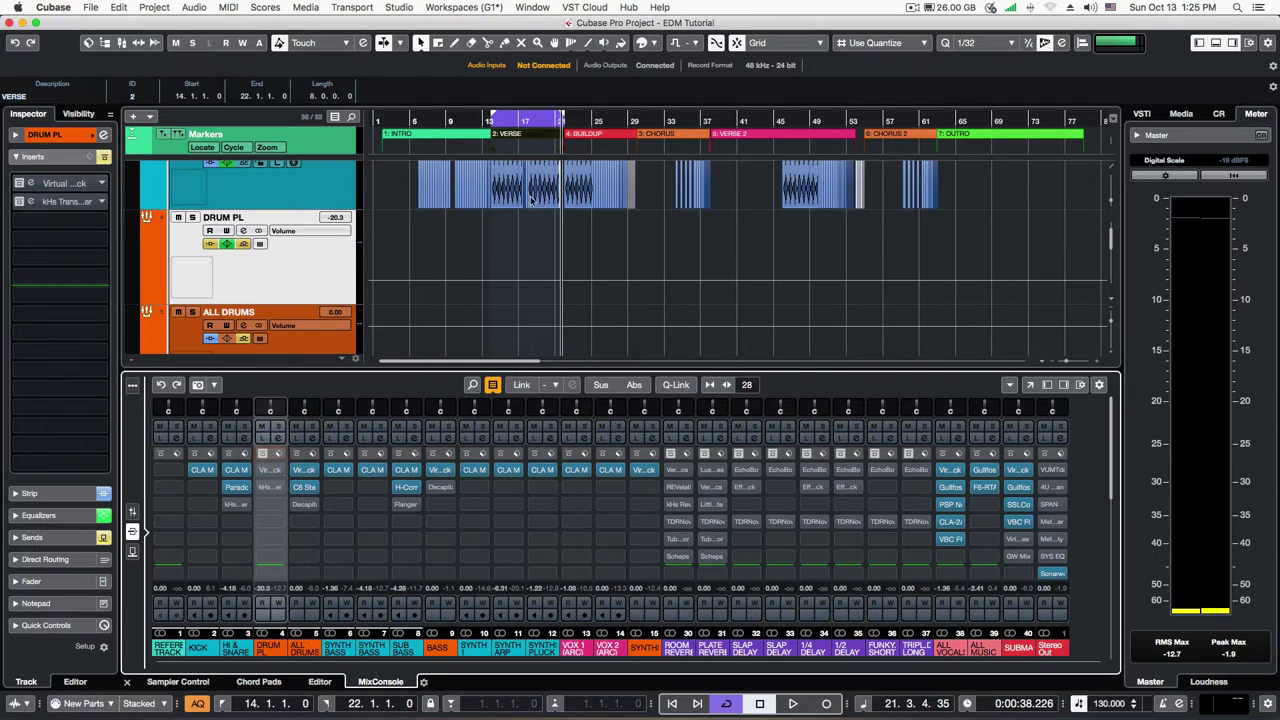
click(492, 120)
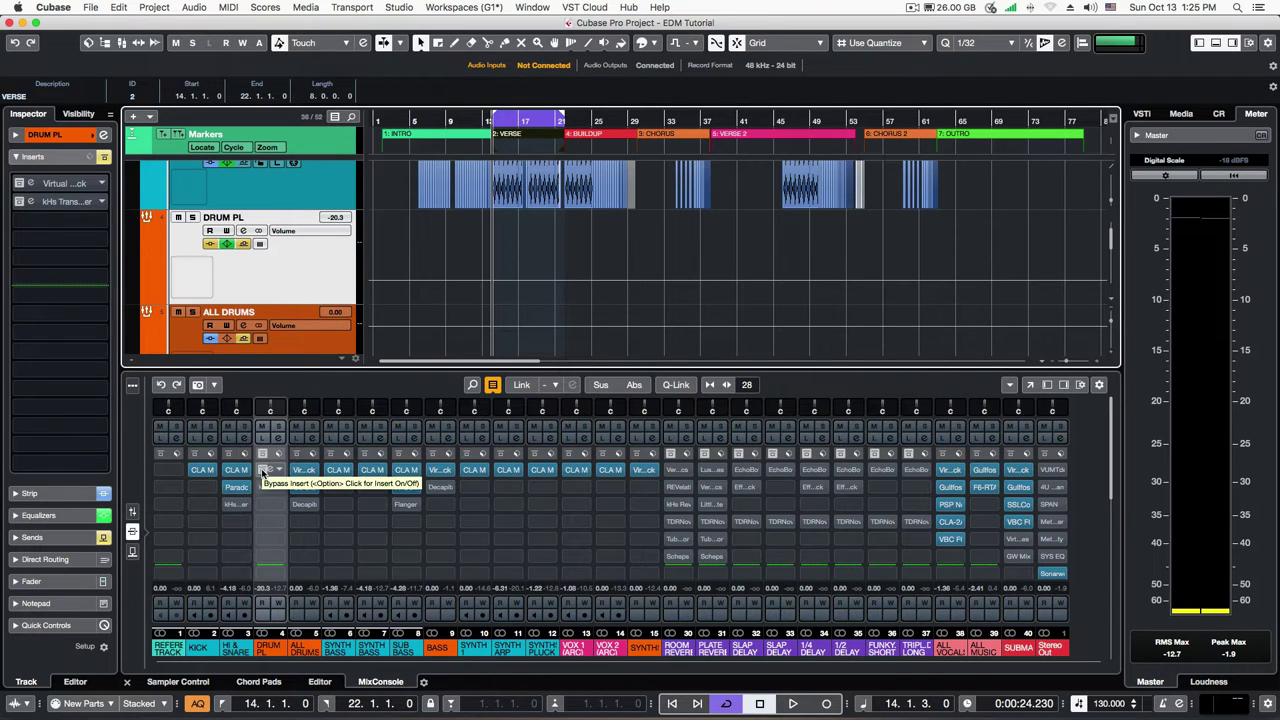
key(space)
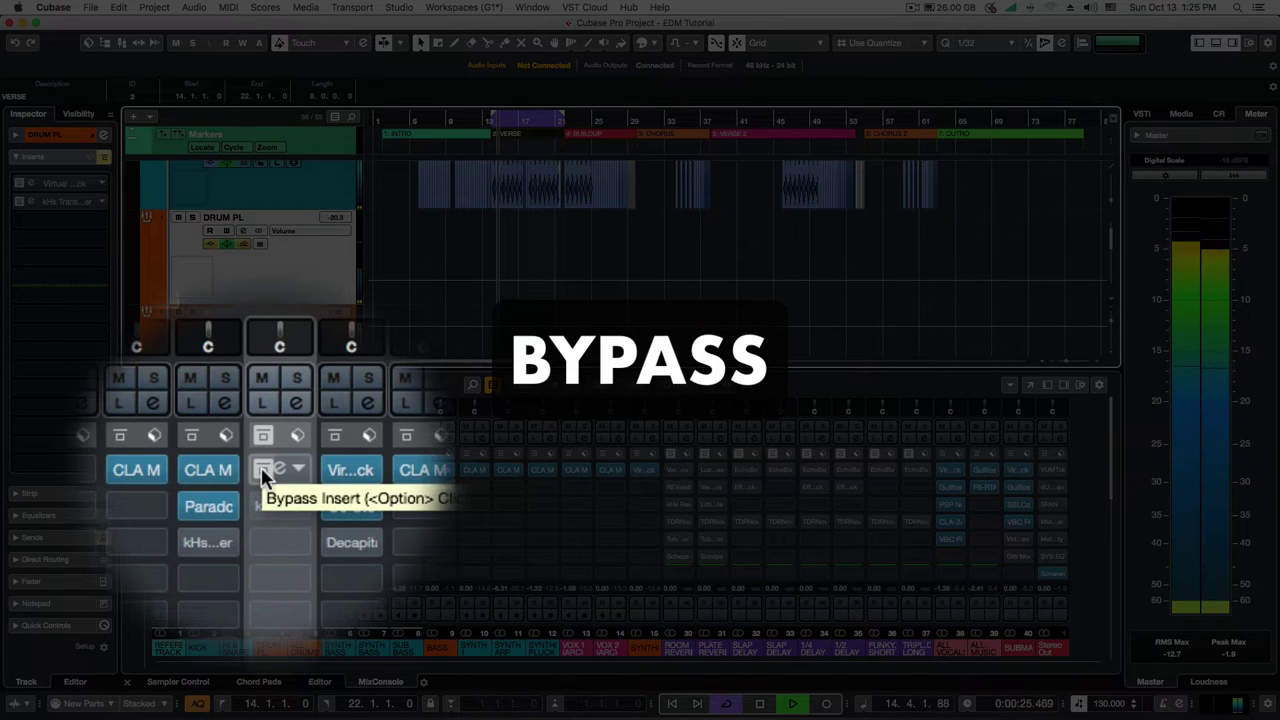
click(263, 470)
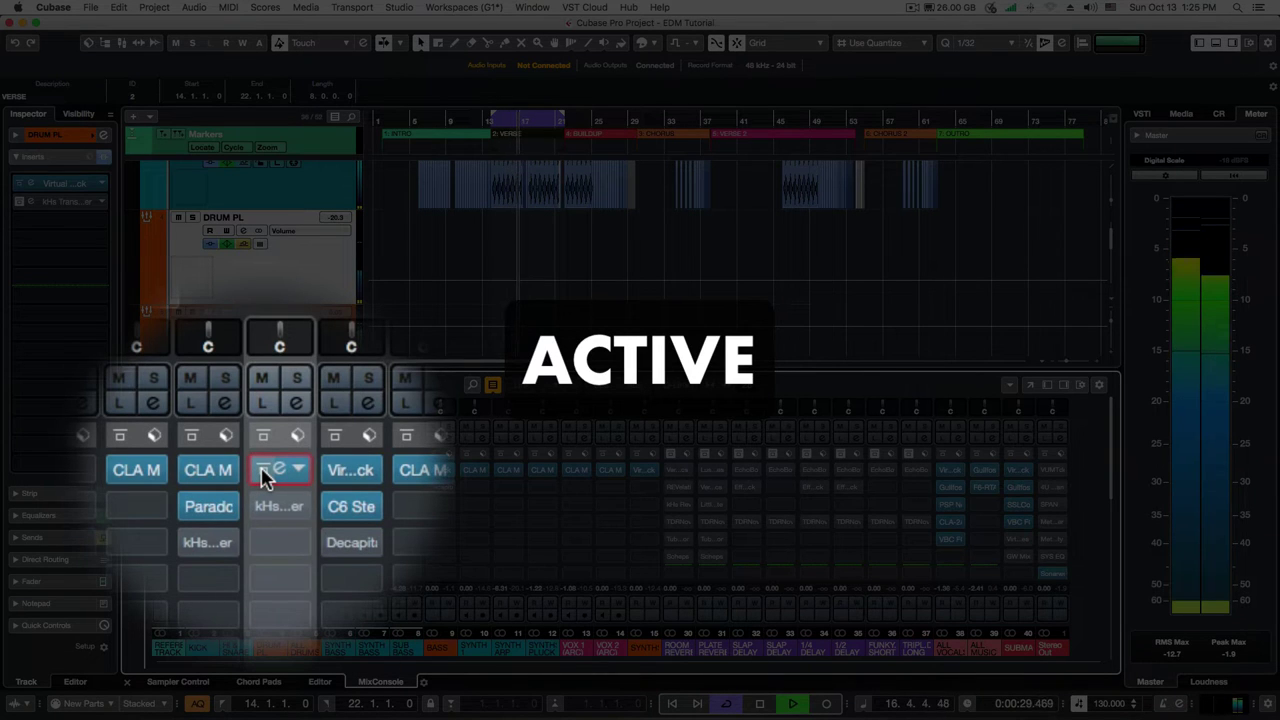
click(263, 470)
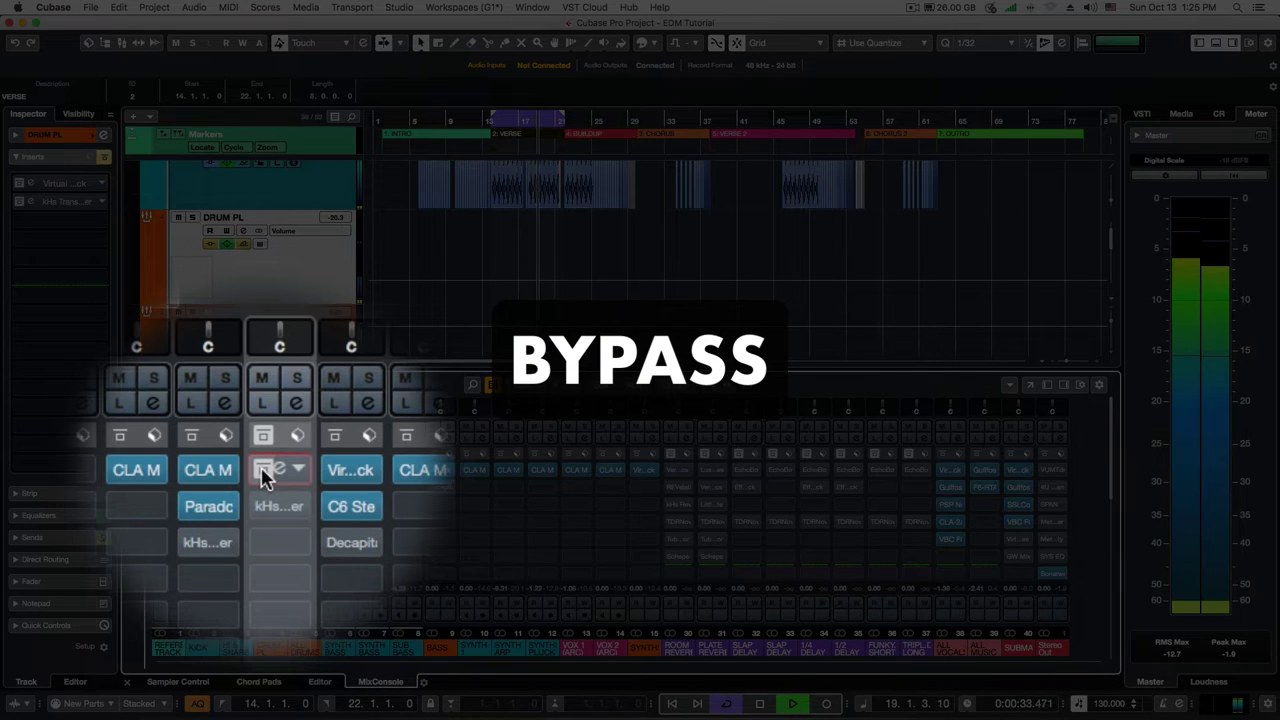
click(263, 470)
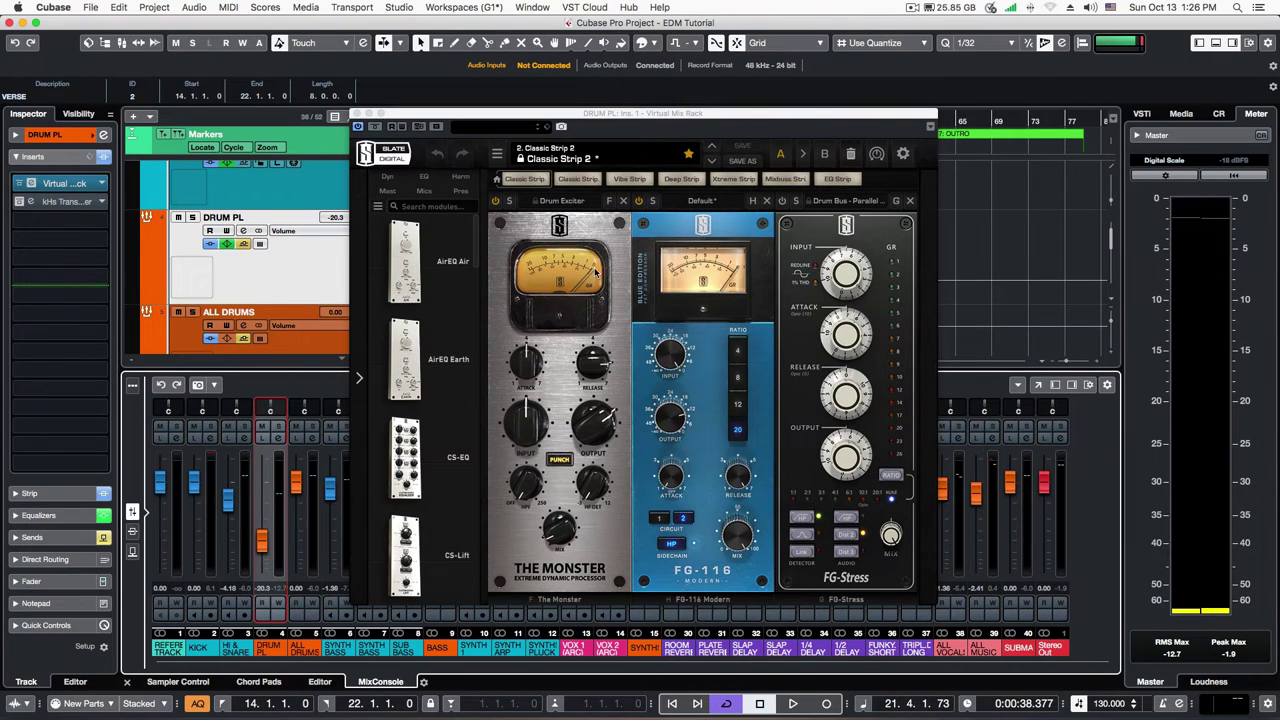
Check The Monster module's selected preset in the factory preset list of DRUM PL's Virtual Mix Rack.
click(595, 228)
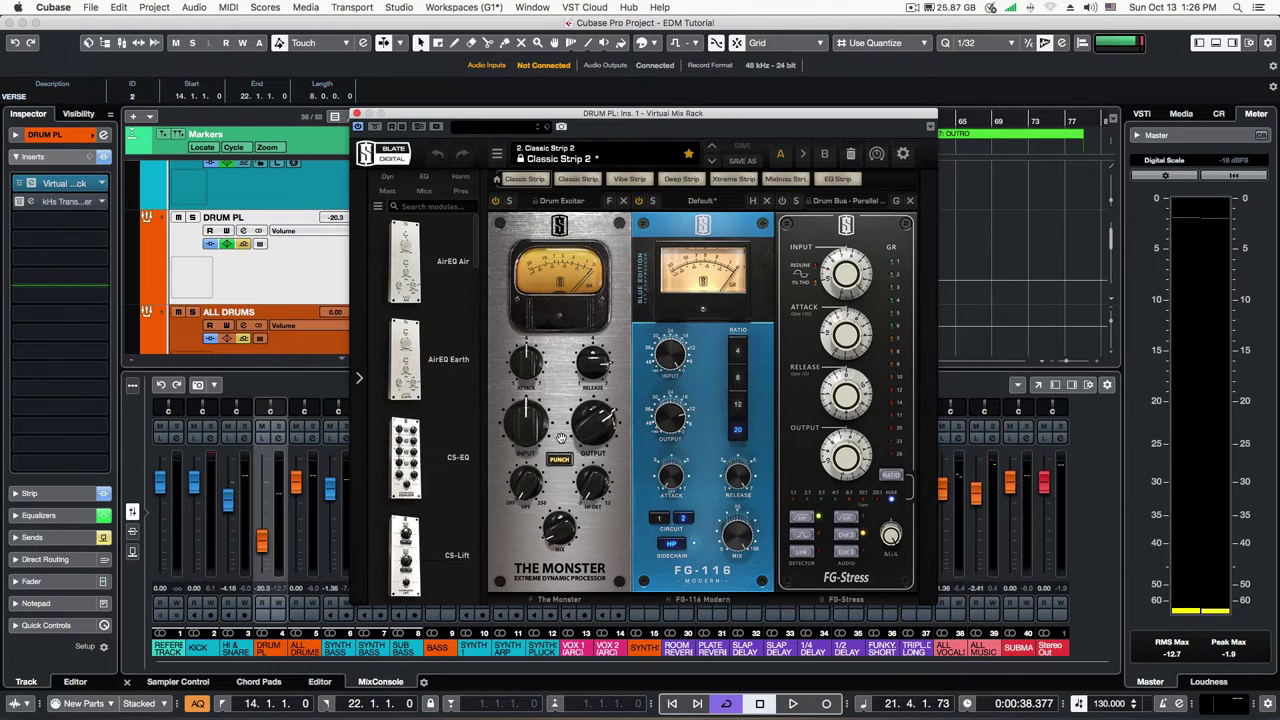
click(553, 201)
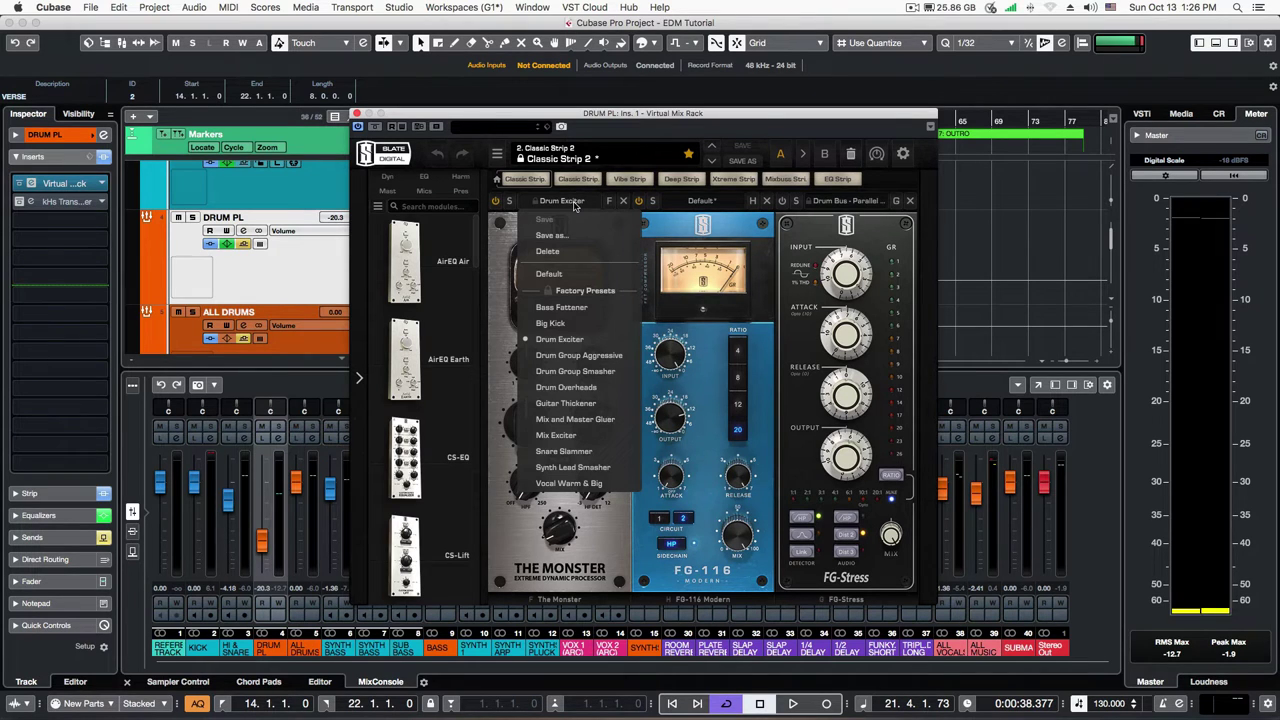
click(574, 205)
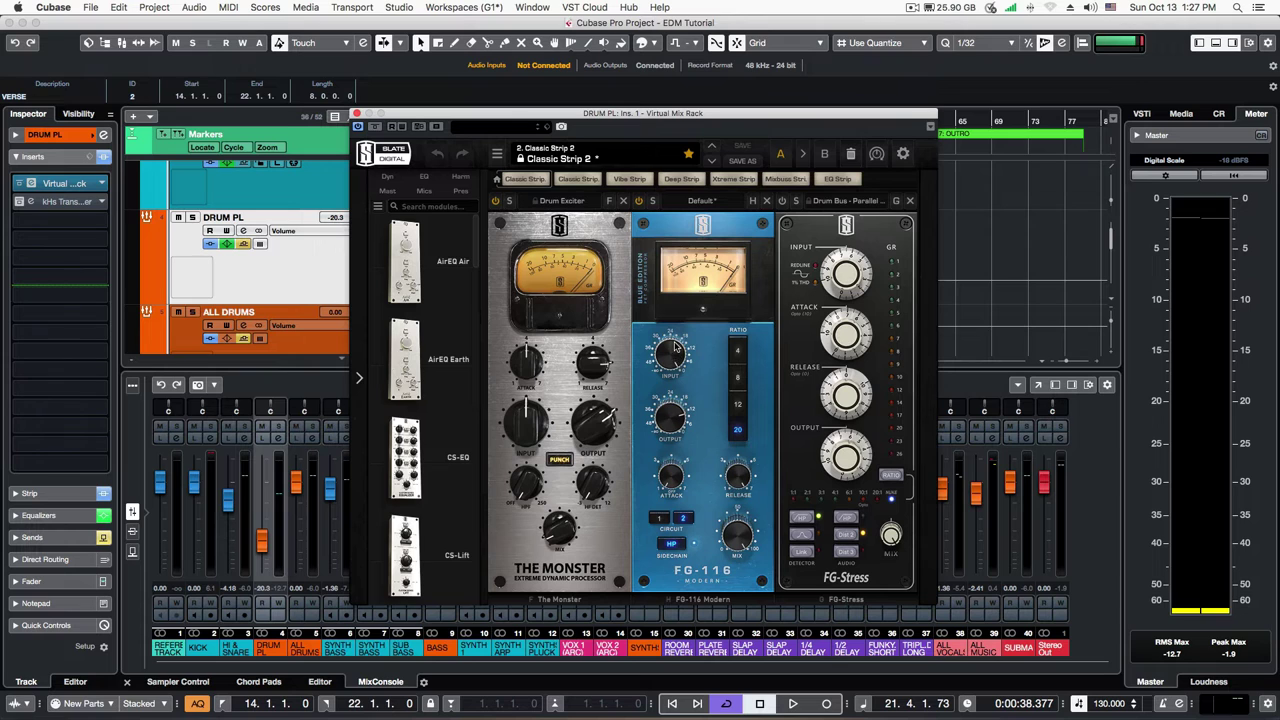
Replay the verse and examine how The Monster and FG-116 modules compress the DRUM PL channel.
drag(644, 131, 640, 208)
key(space)
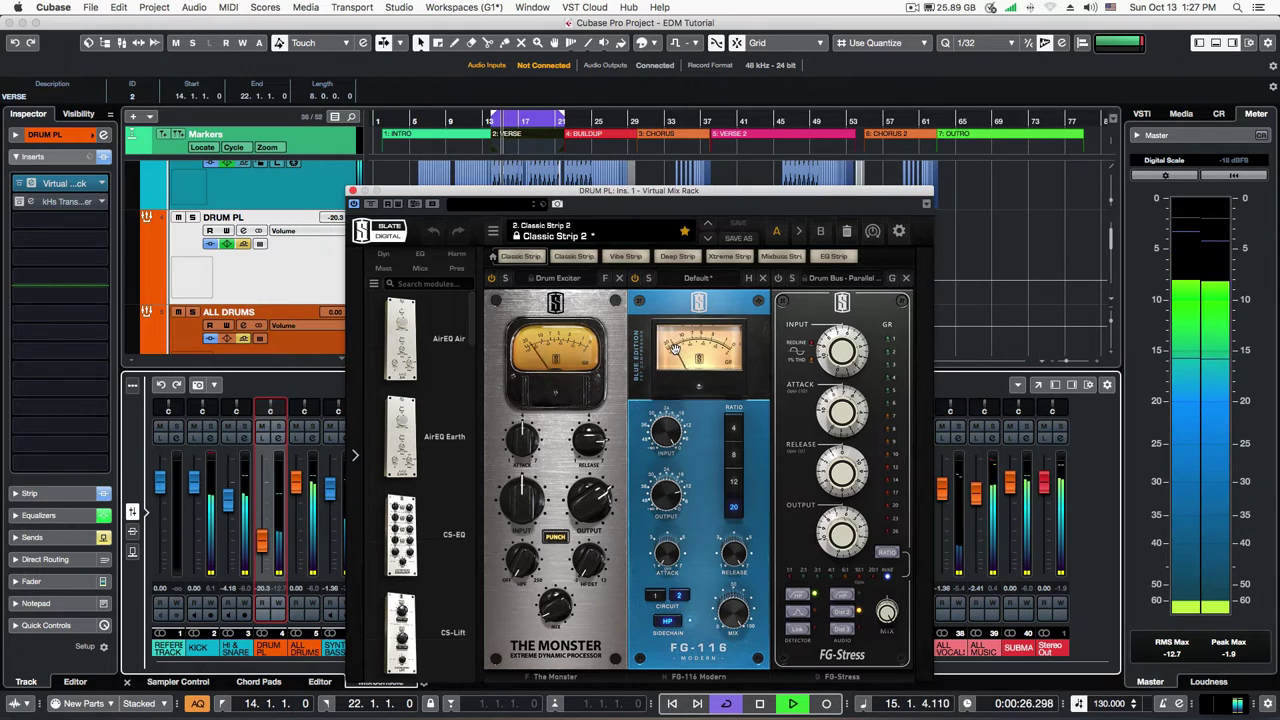
key(space)
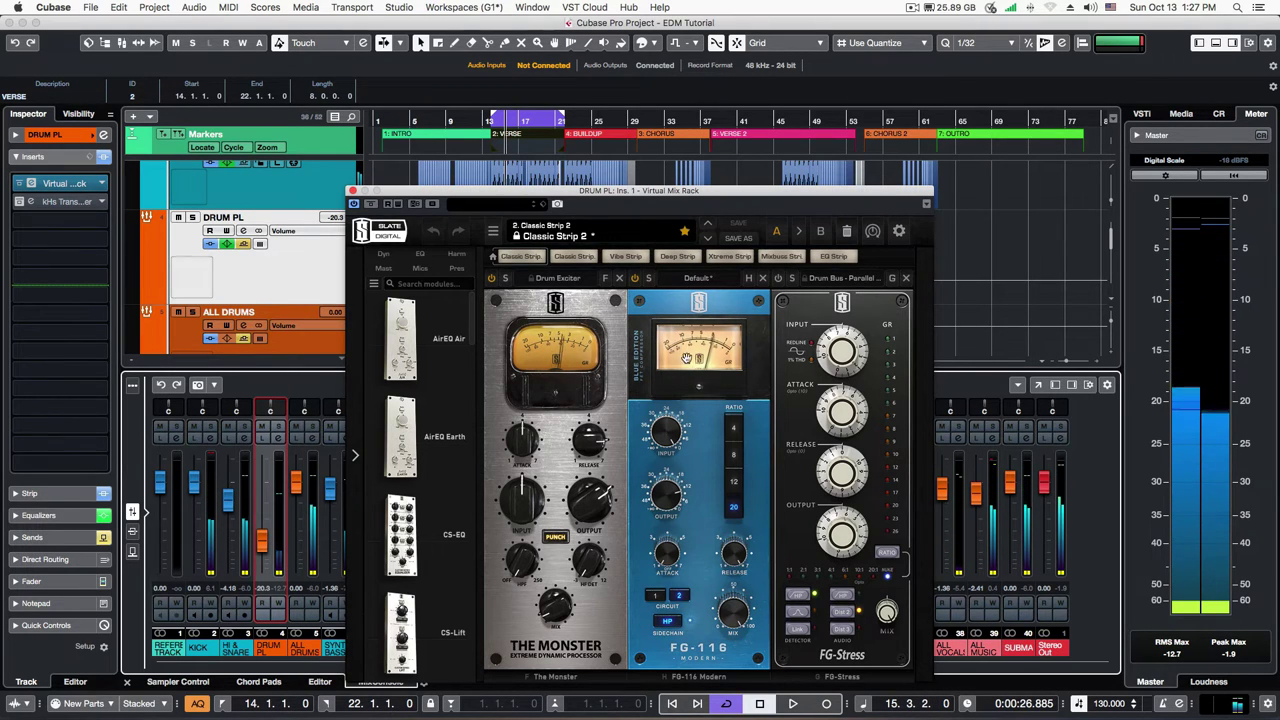
drag(698, 193, 697, 138)
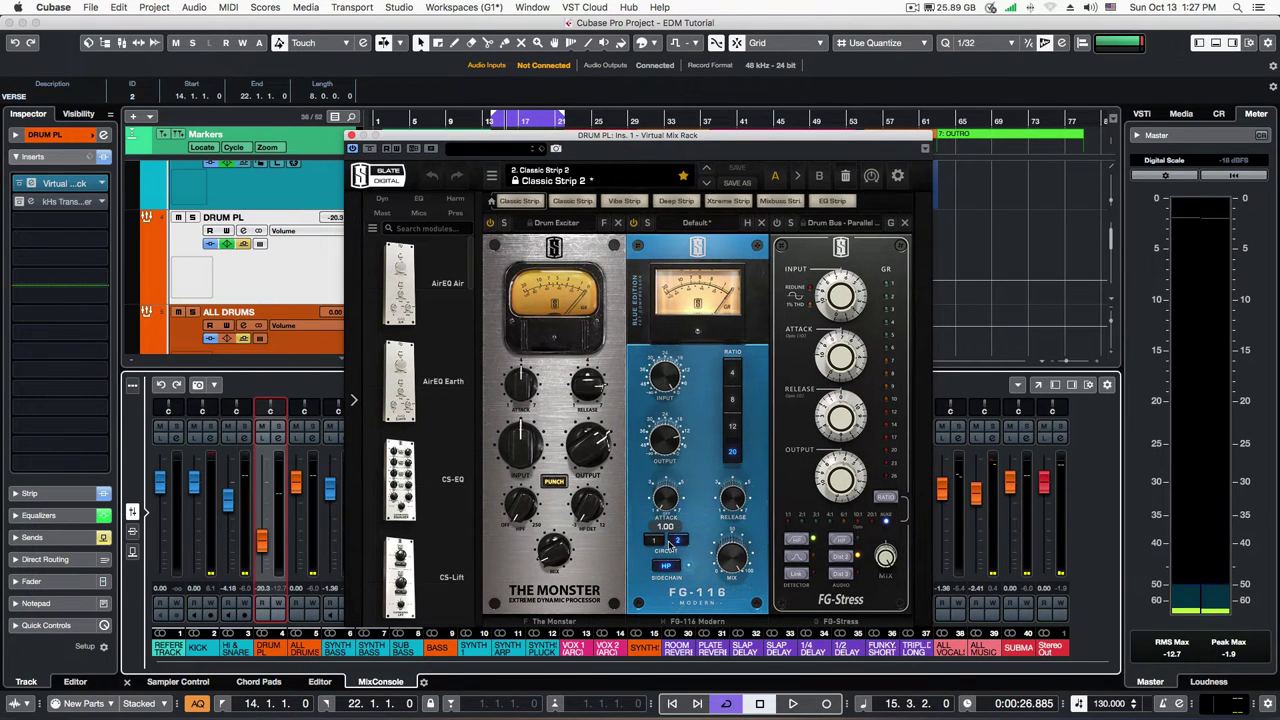
key(space)
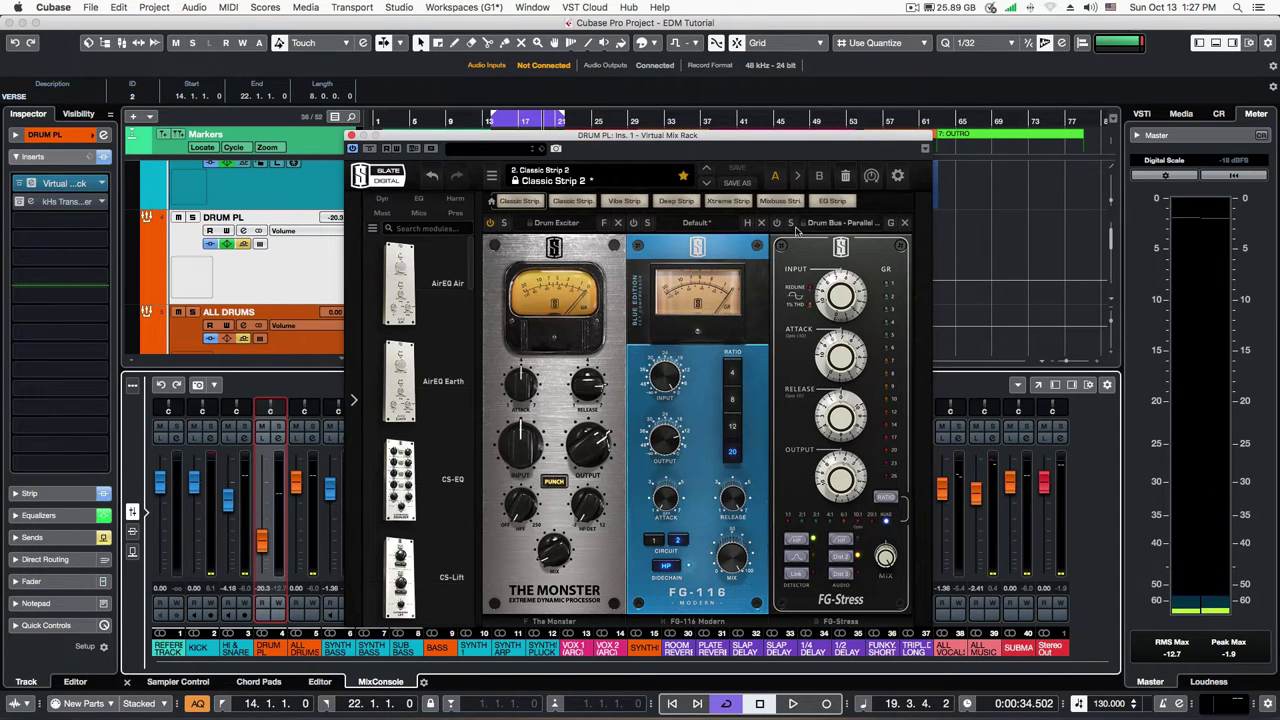
Audition the FG-Stress module on DRUM PL by turning it on during verse playback and switching it off again.
click(778, 224)
key(space)
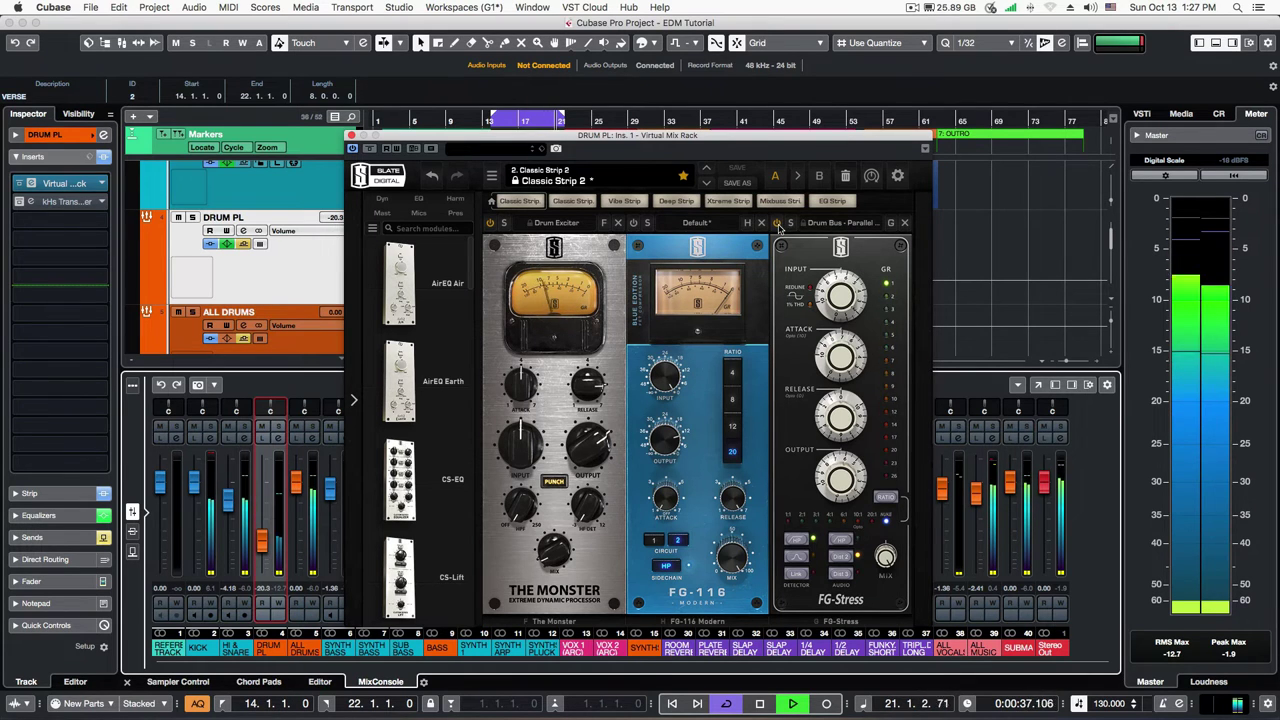
click(778, 224)
key(space)
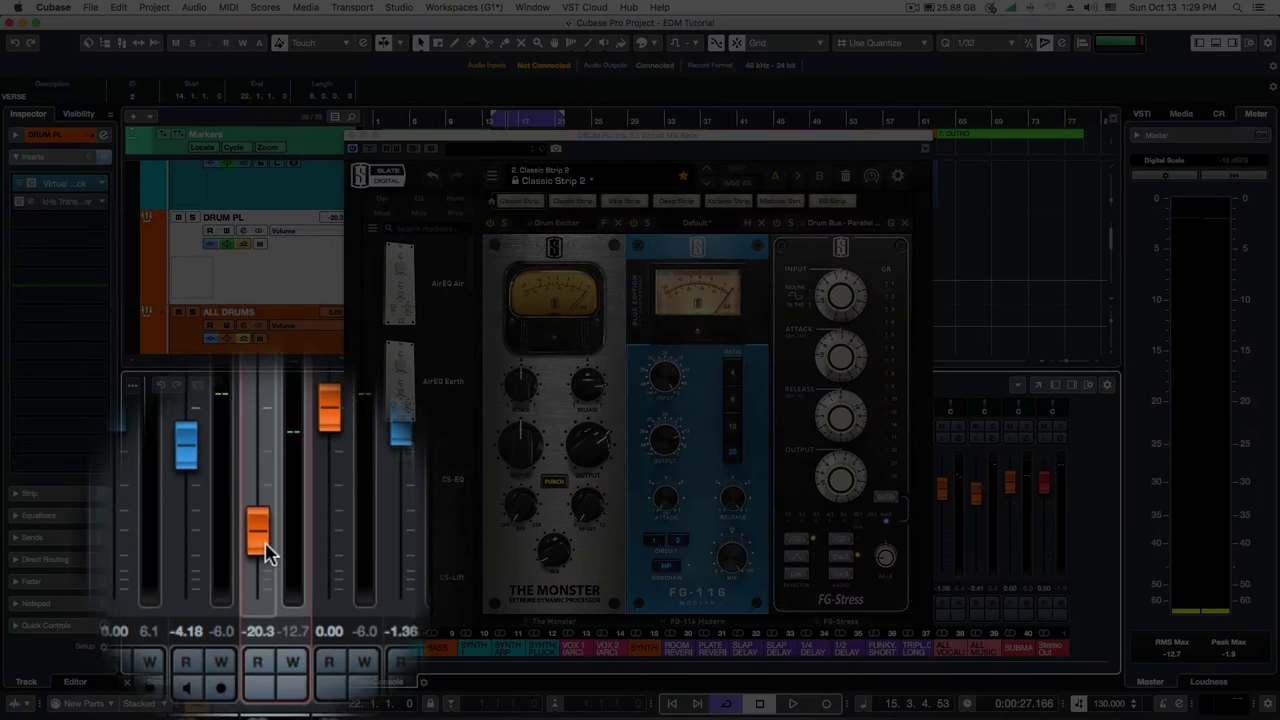
Pull the DRUM PL fader down to -oo, move the Virtual Mix Rack window off the mixer channels, and play the verse.
drag(262, 544, 264, 570)
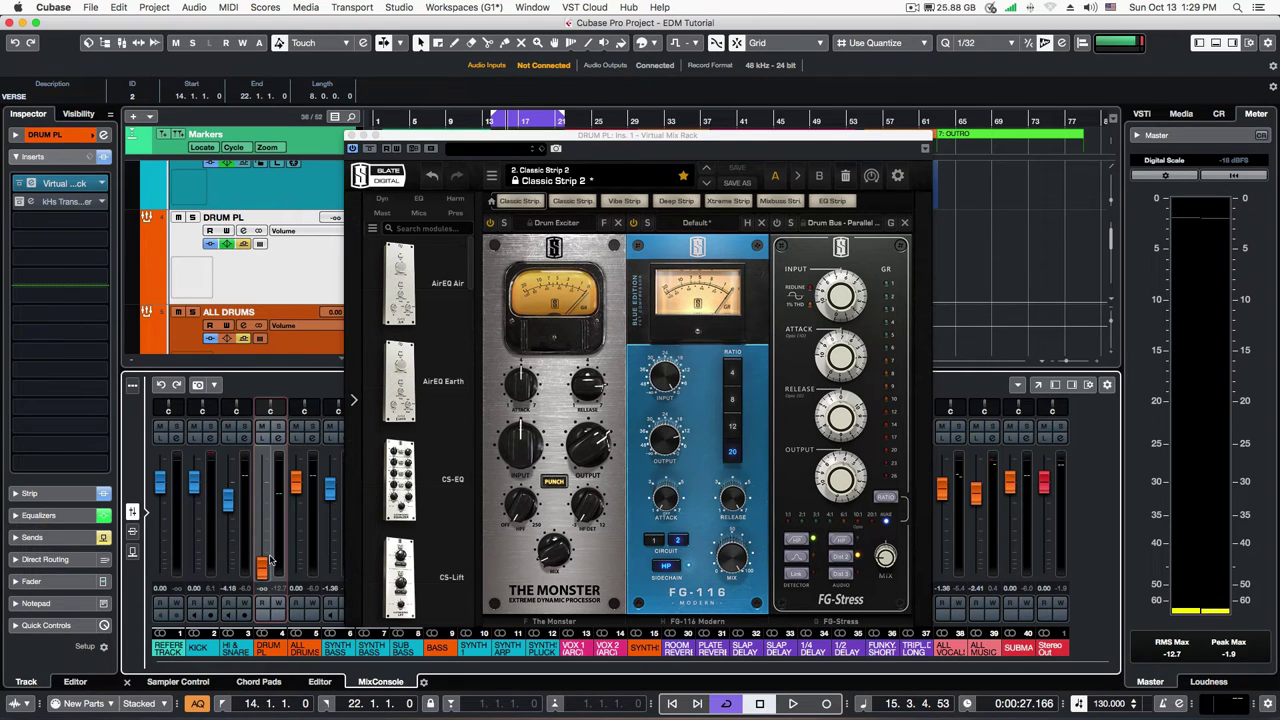
drag(717, 138, 969, 116)
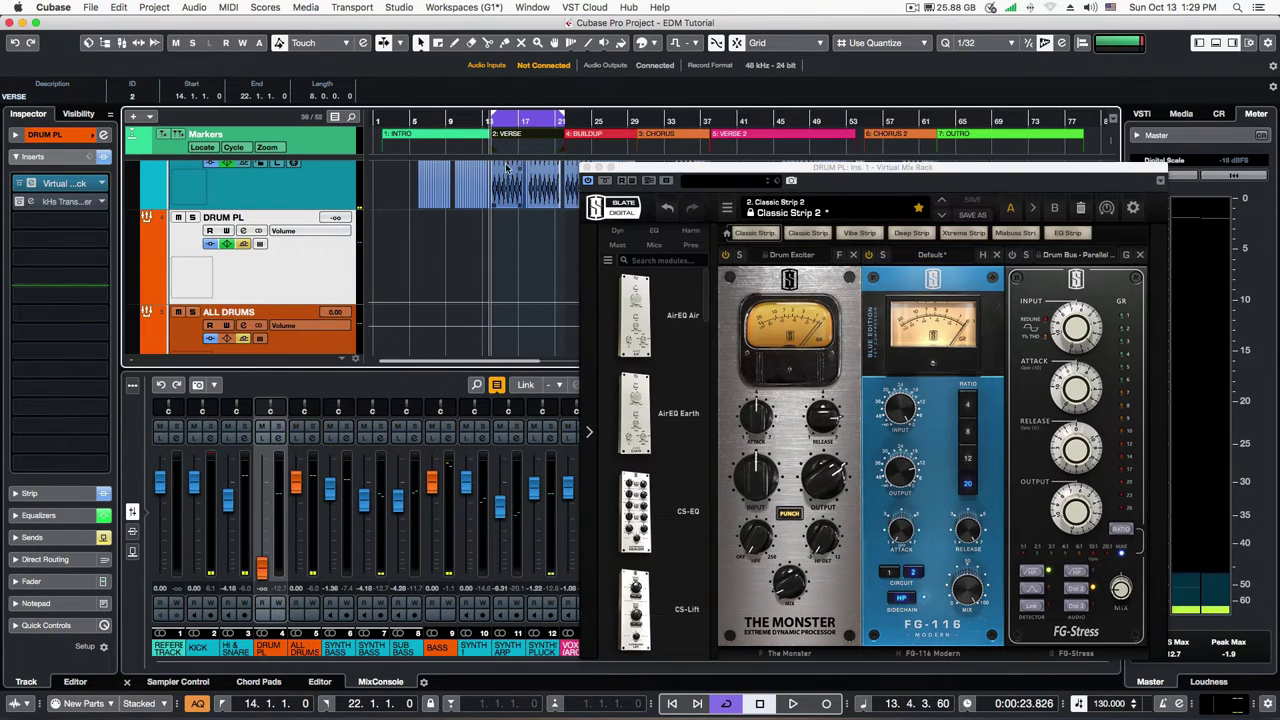
key(space)
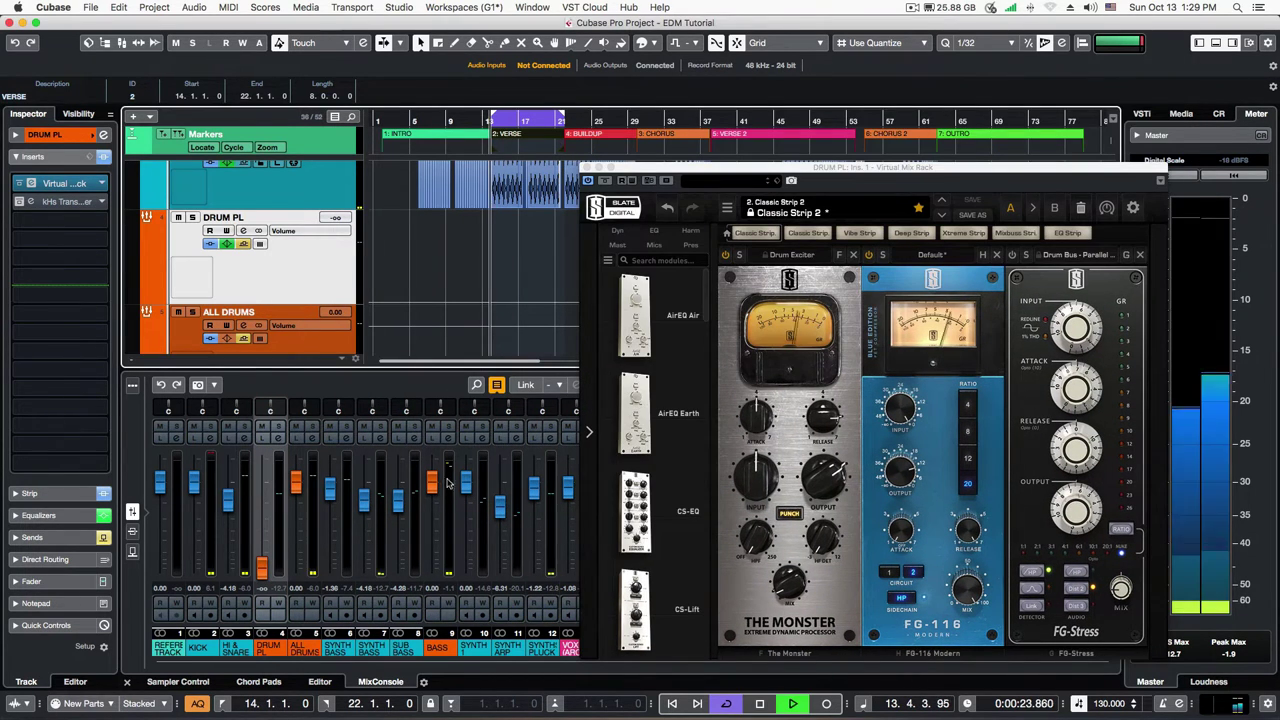
Raise the DRUM PL fader to -21.2 dB and close its Virtual Mix Rack window.
mouse_move(262, 568)
mouse_down()
mouse_move(268, 525)
mouse_move(264, 550)
mouse_up()
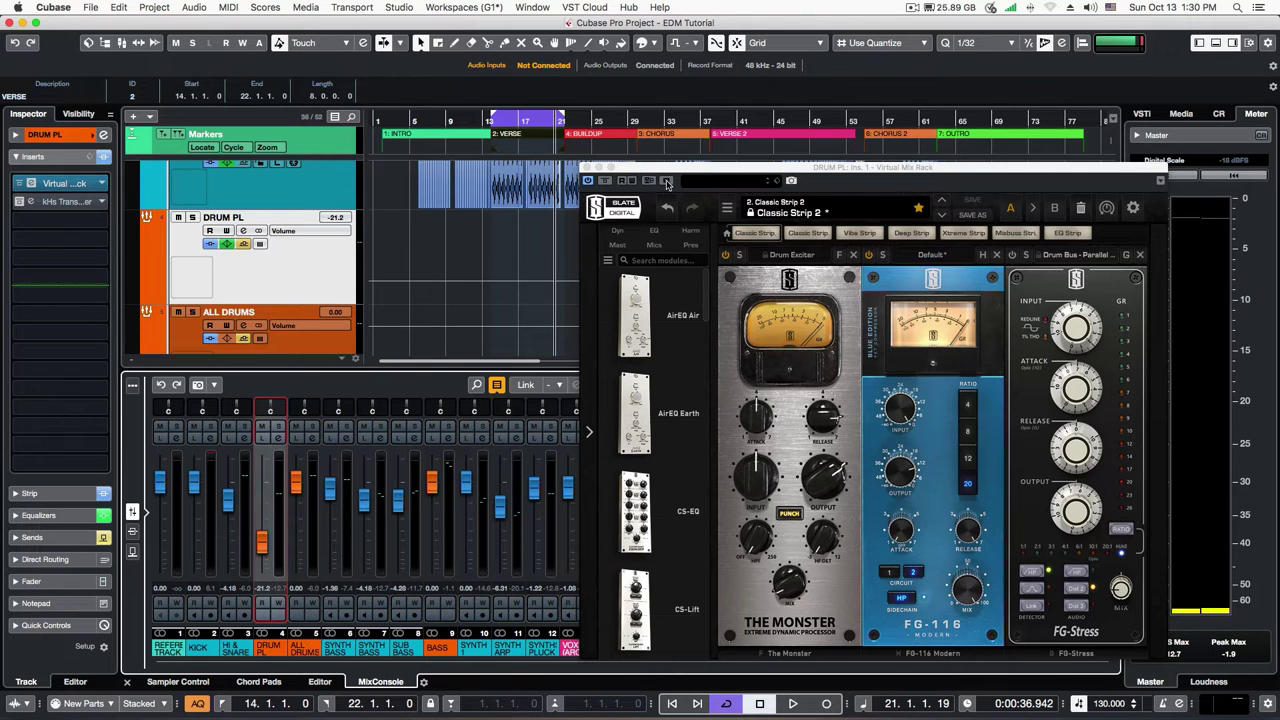
drag(661, 188, 648, 160)
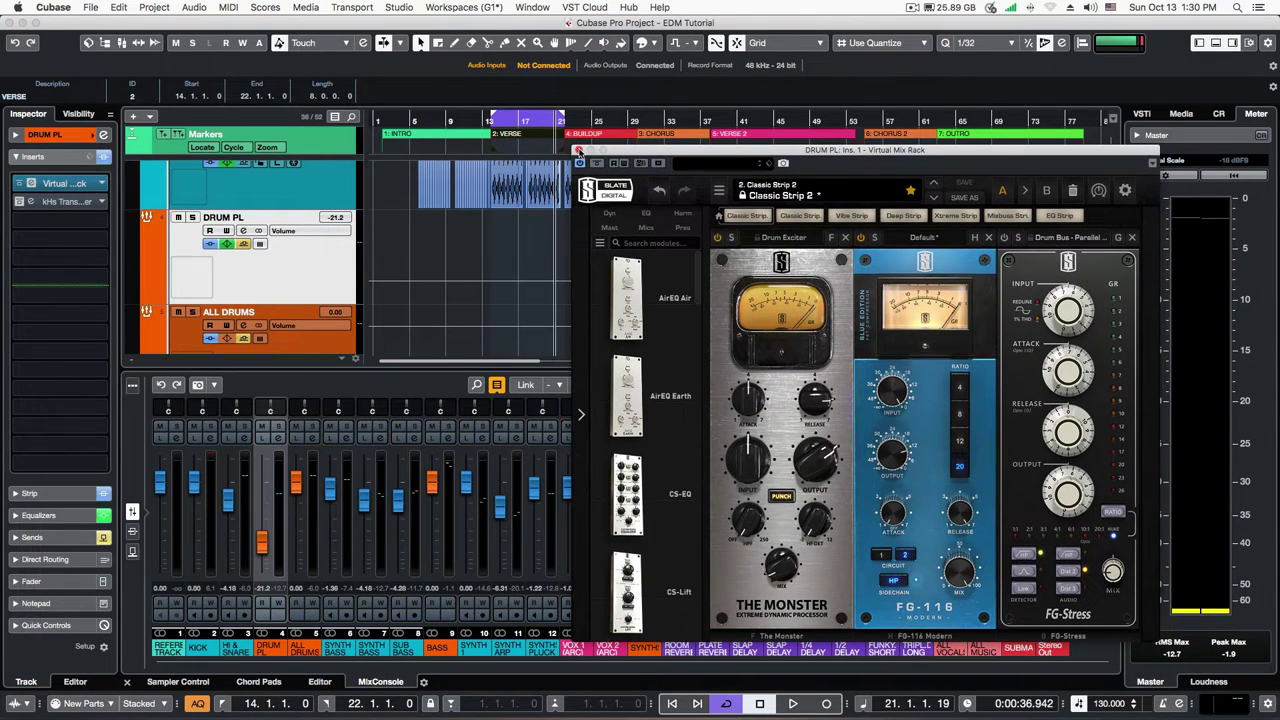
click(578, 150)
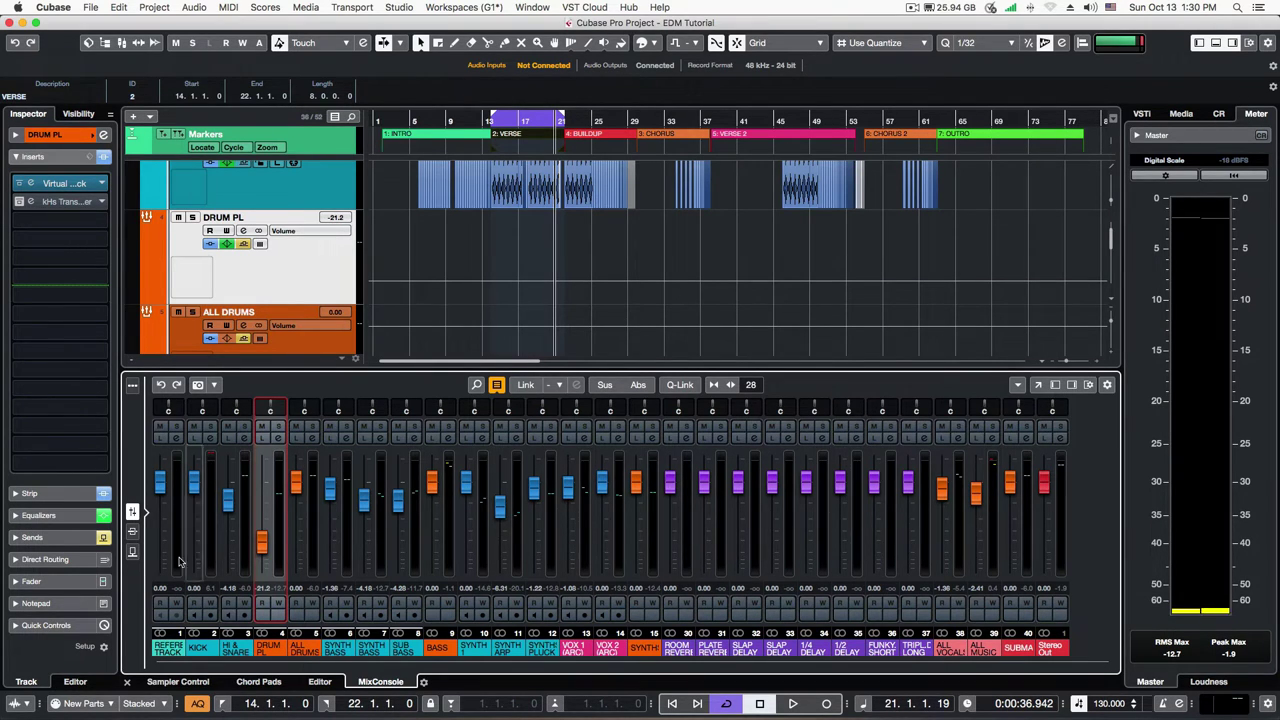
Show the insert slots in the mixer, reset the playback position to the verse's start, and solo the KICK and SUB BASS tracks.
click(134, 532)
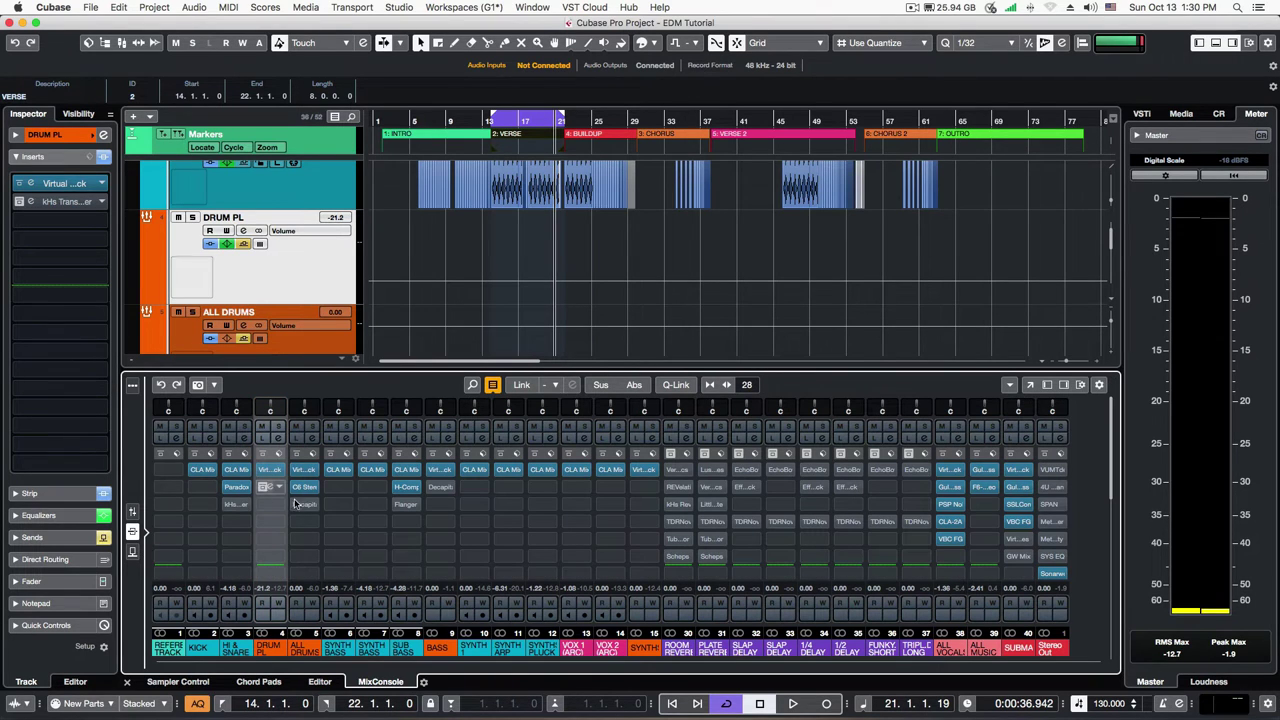
scroll(619, 256, down, 5)
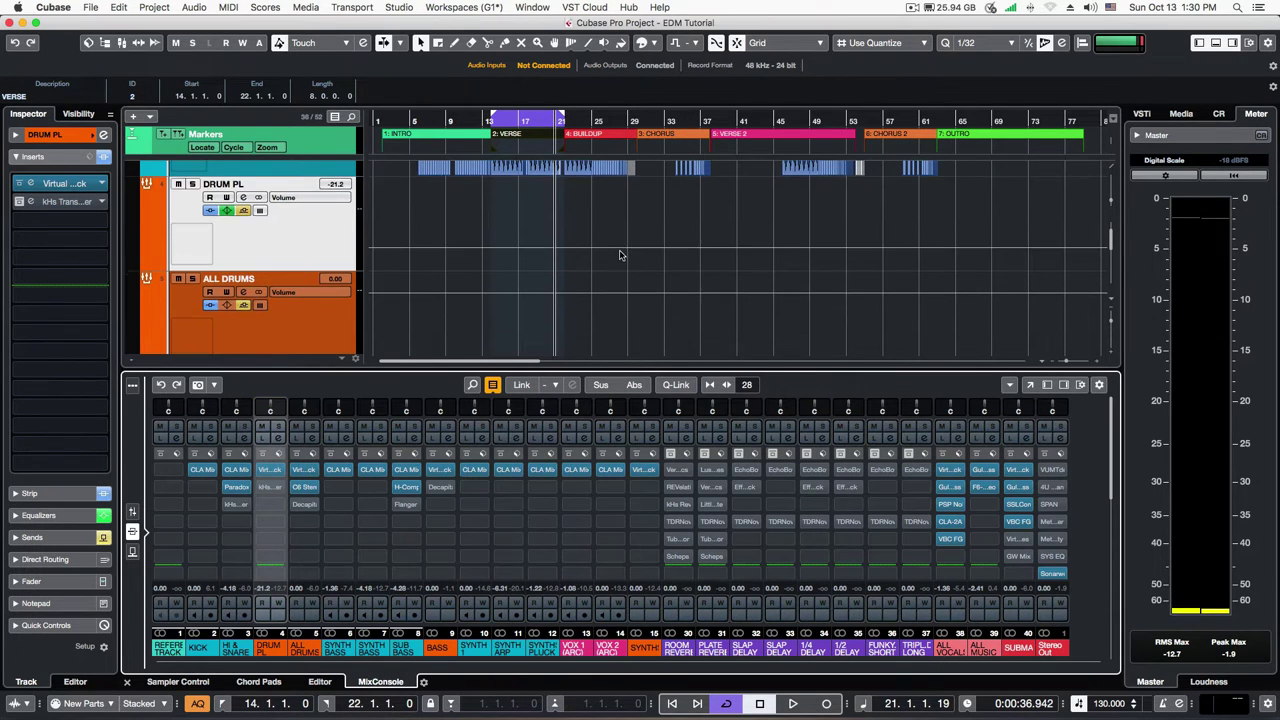
scroll(600, 256, down, 6)
scroll(540, 200, up, 2)
click(476, 152)
scroll(610, 252, up, 8)
scroll(602, 257, up, 3)
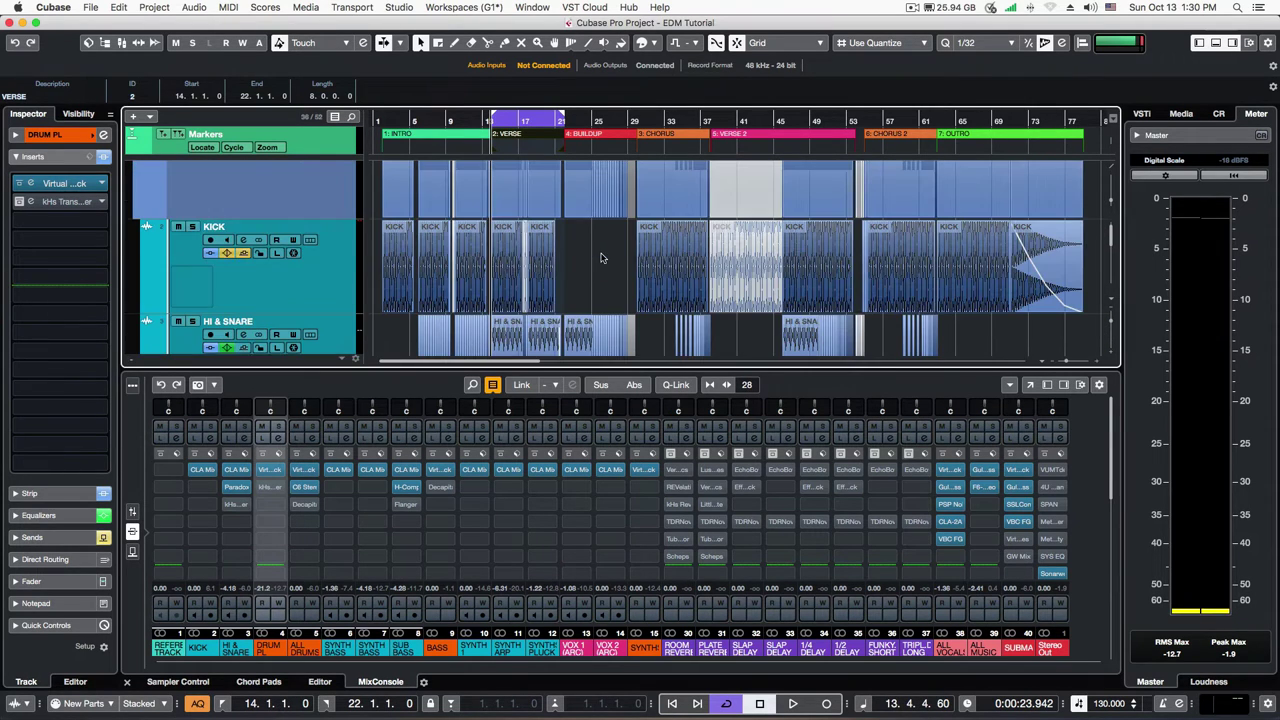
click(192, 227)
scroll(339, 270, down, 10)
scroll(339, 270, up, 2)
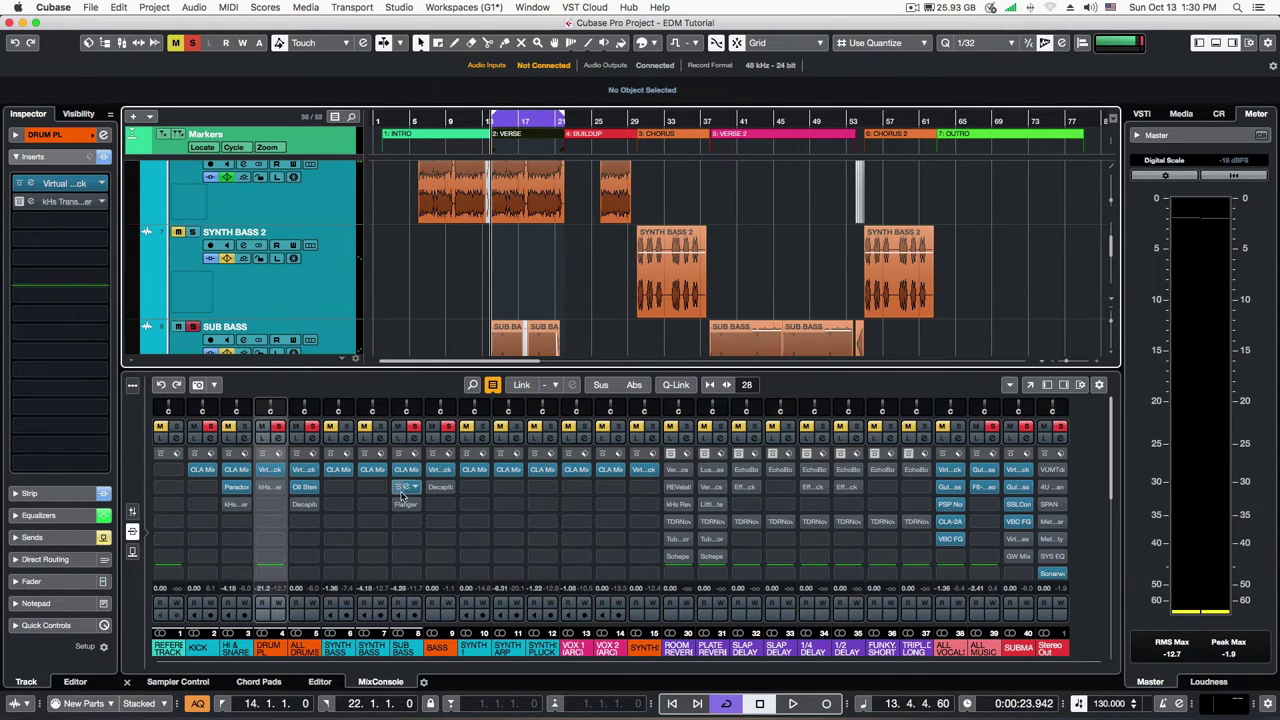
Set the SUB BASS compressor to -30.4 dB threshold, 94 ms release and 0.1 ms attack, replacing automatic make-up with 2.4 dB.
mouse_move(403, 490)
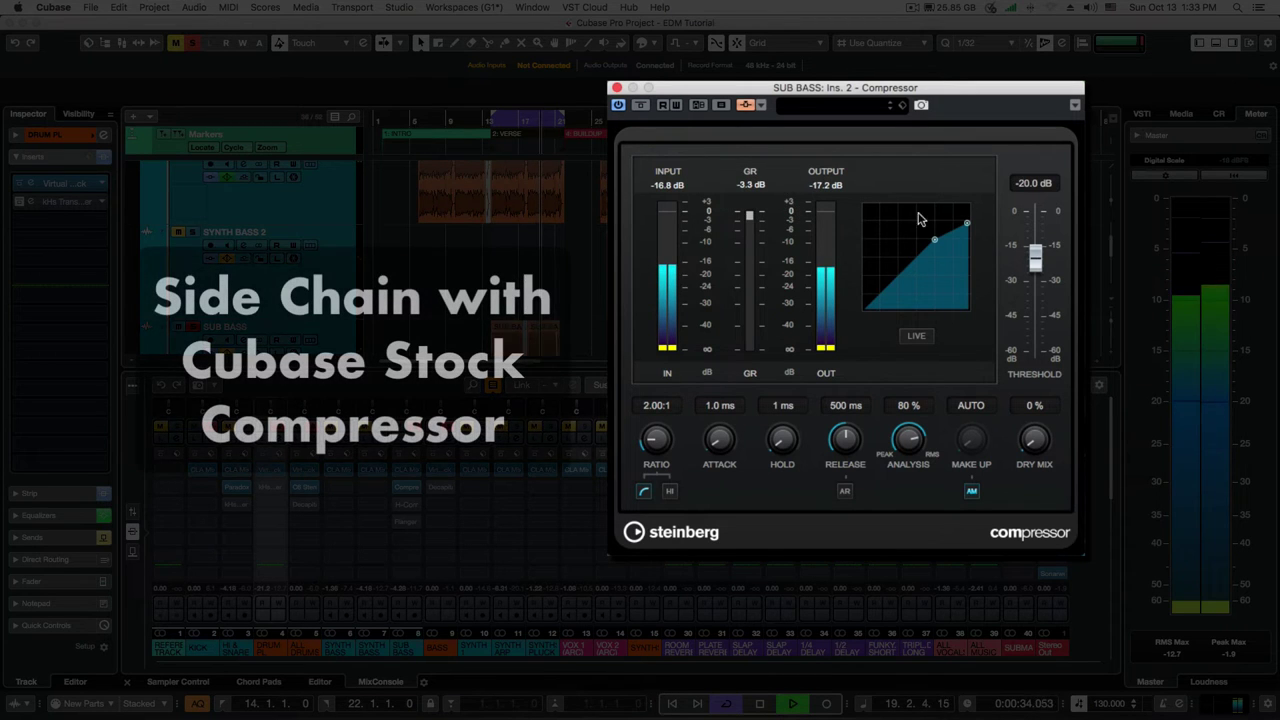
drag(1035, 257, 1037, 284)
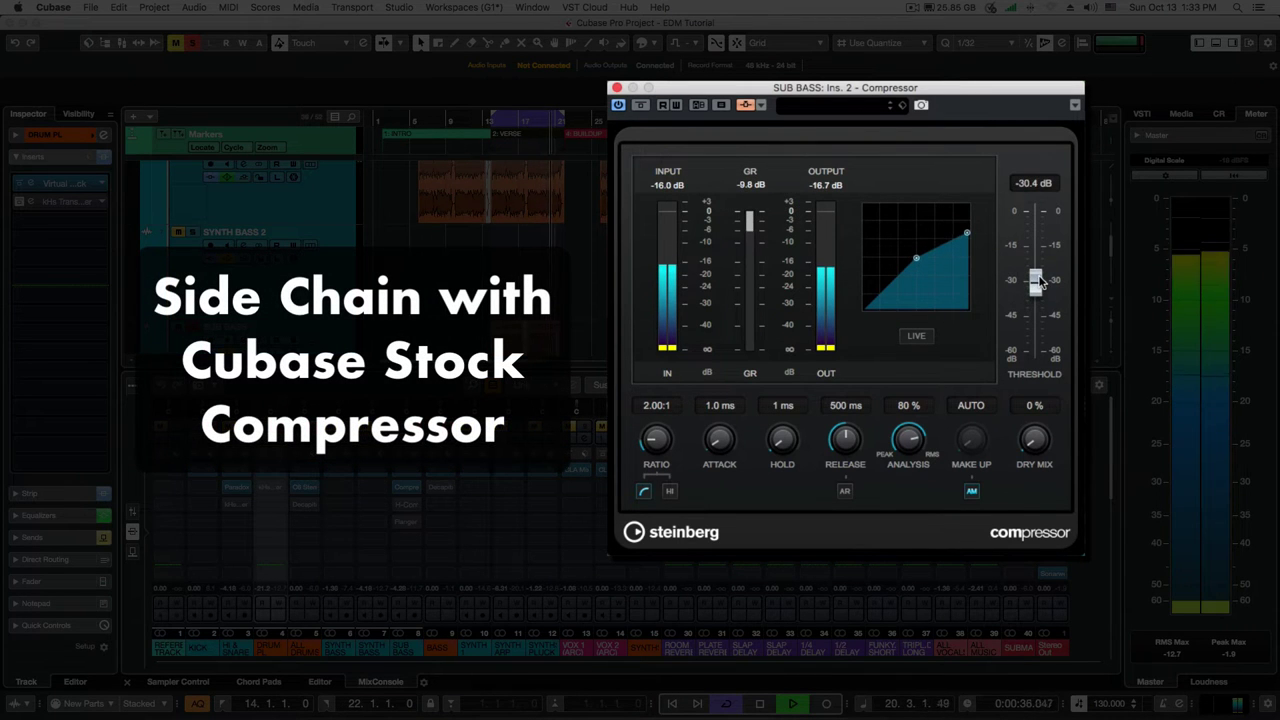
click(971, 491)
mouse_move(985, 447)
mouse_down()
mouse_move(980, 386)
mouse_move(970, 445)
mouse_up()
drag(838, 447, 851, 472)
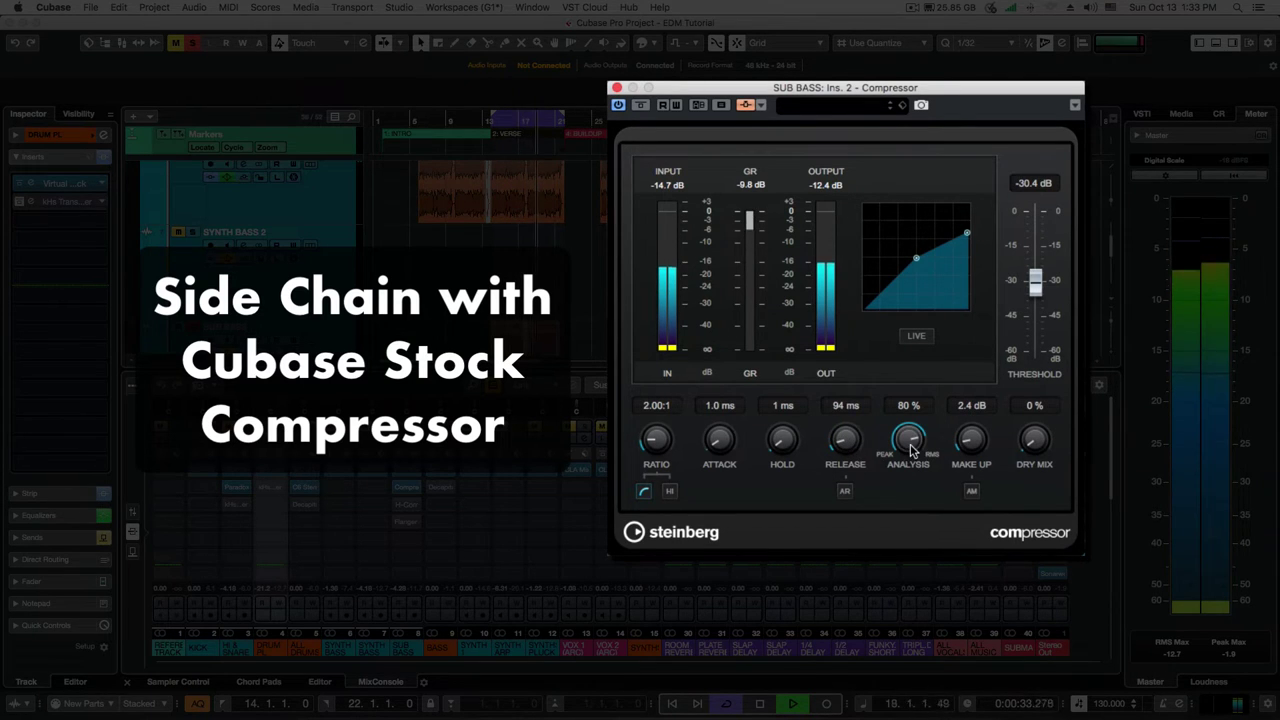
drag(720, 444, 752, 505)
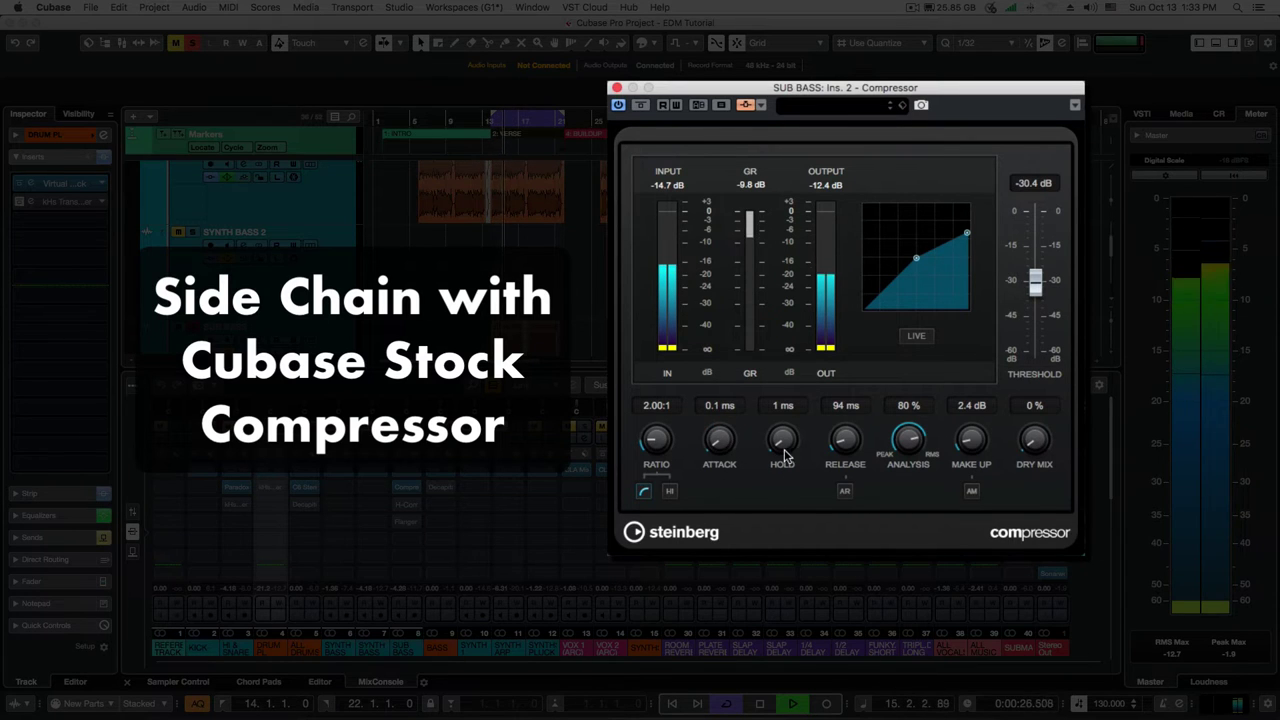
Set the compressor's ratio to 3.02:1, release to 154 ms and make-up to 3.5 dB, then enable high ratio and set the threshold to -27.7 dB.
mouse_move(667, 452)
mouse_down()
mouse_move(680, 422)
mouse_move(664, 455)
mouse_up()
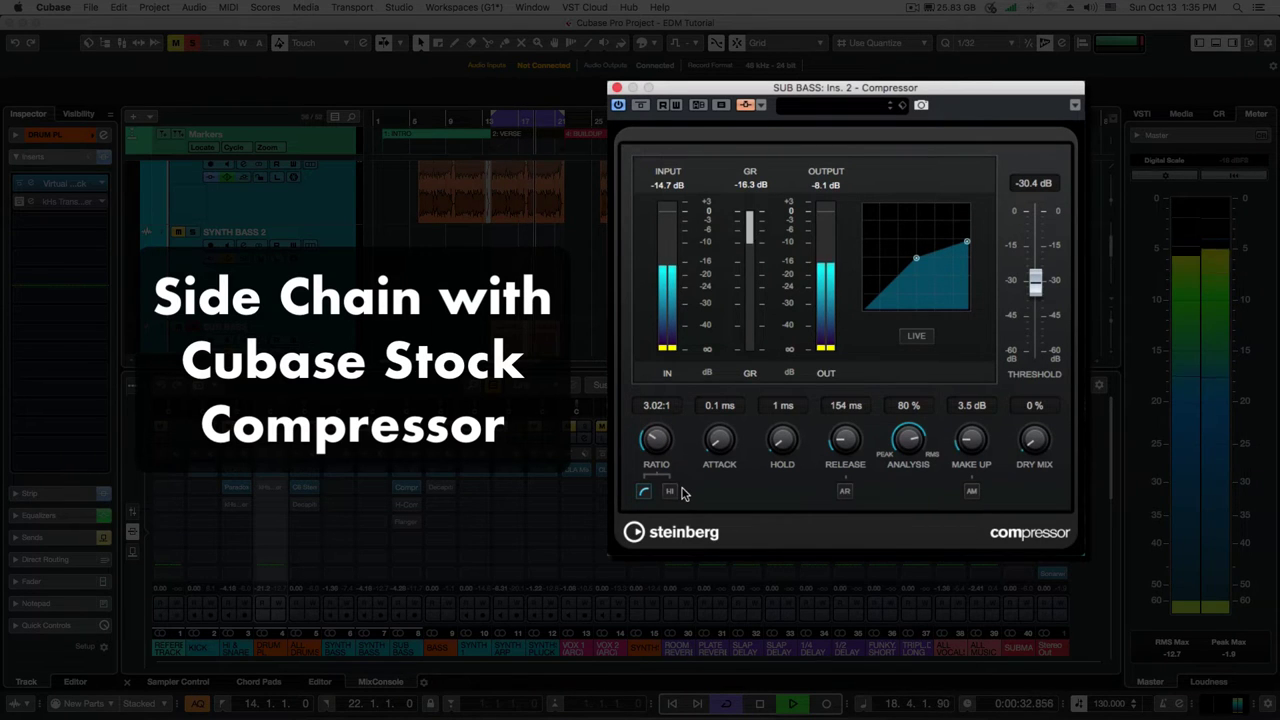
click(671, 490)
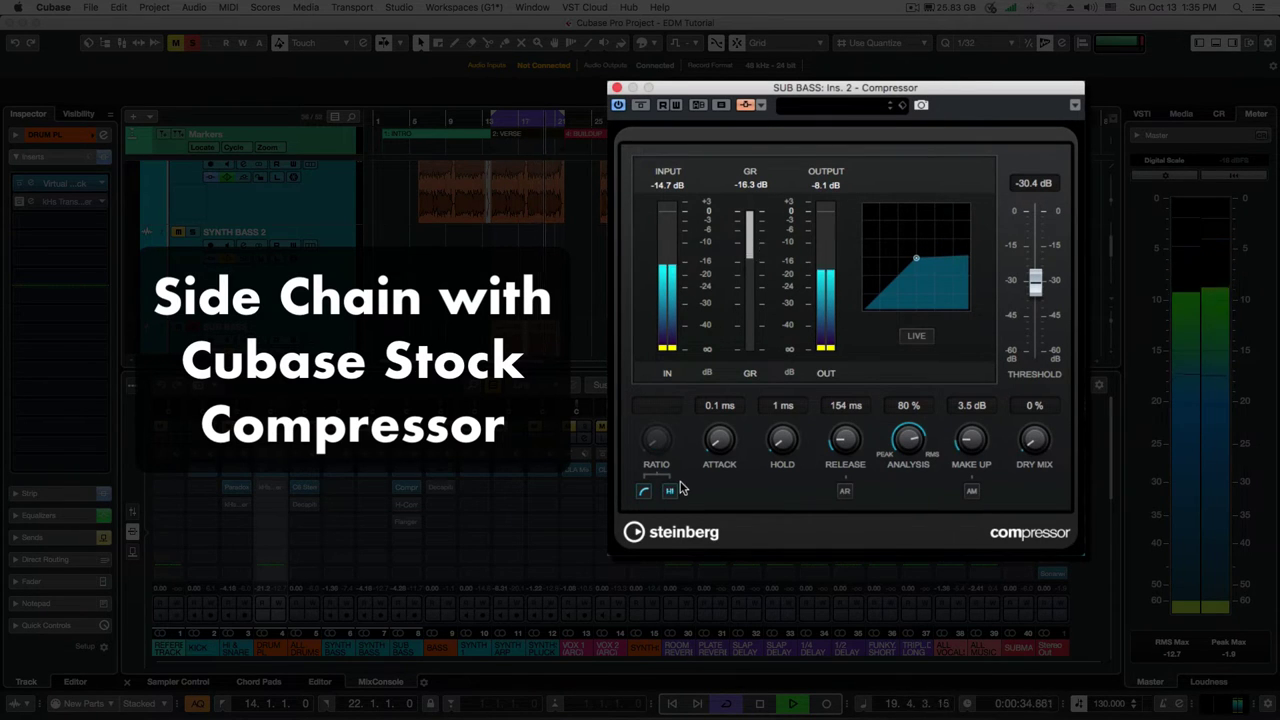
mouse_move(1046, 270)
mouse_down()
mouse_move(1036, 249)
mouse_move(1033, 278)
mouse_up()
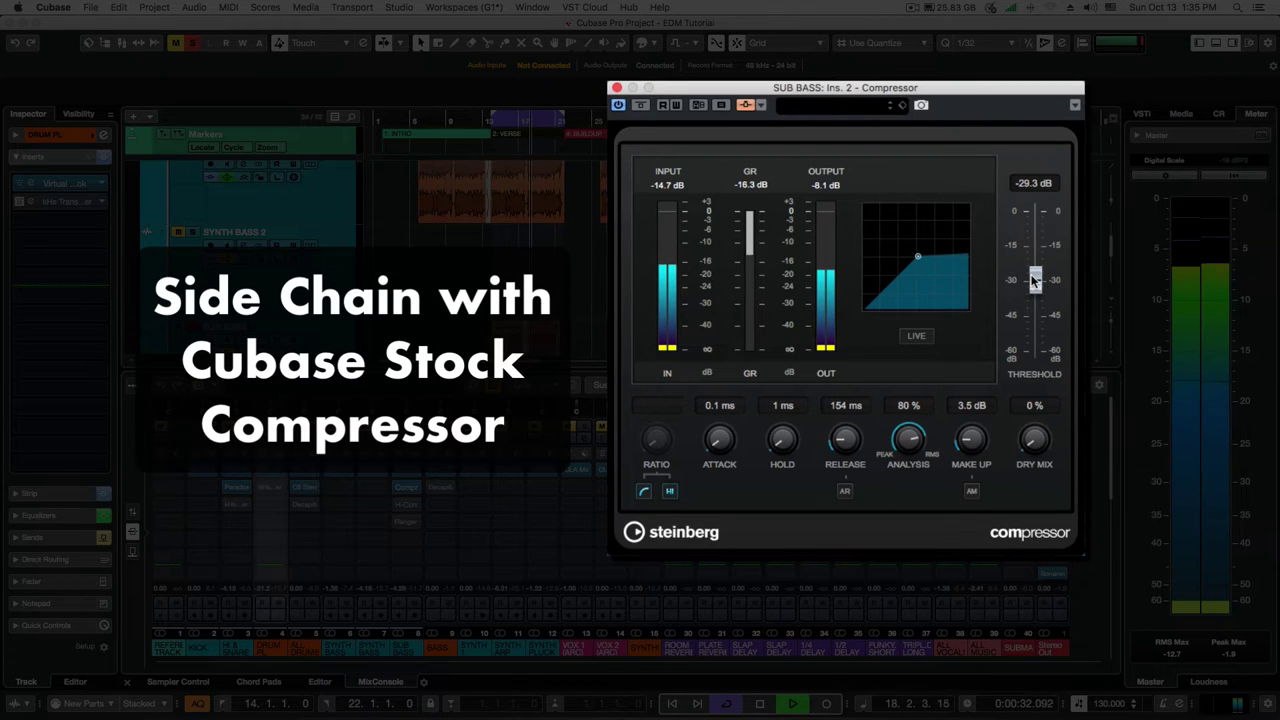
drag(1032, 274, 1034, 270)
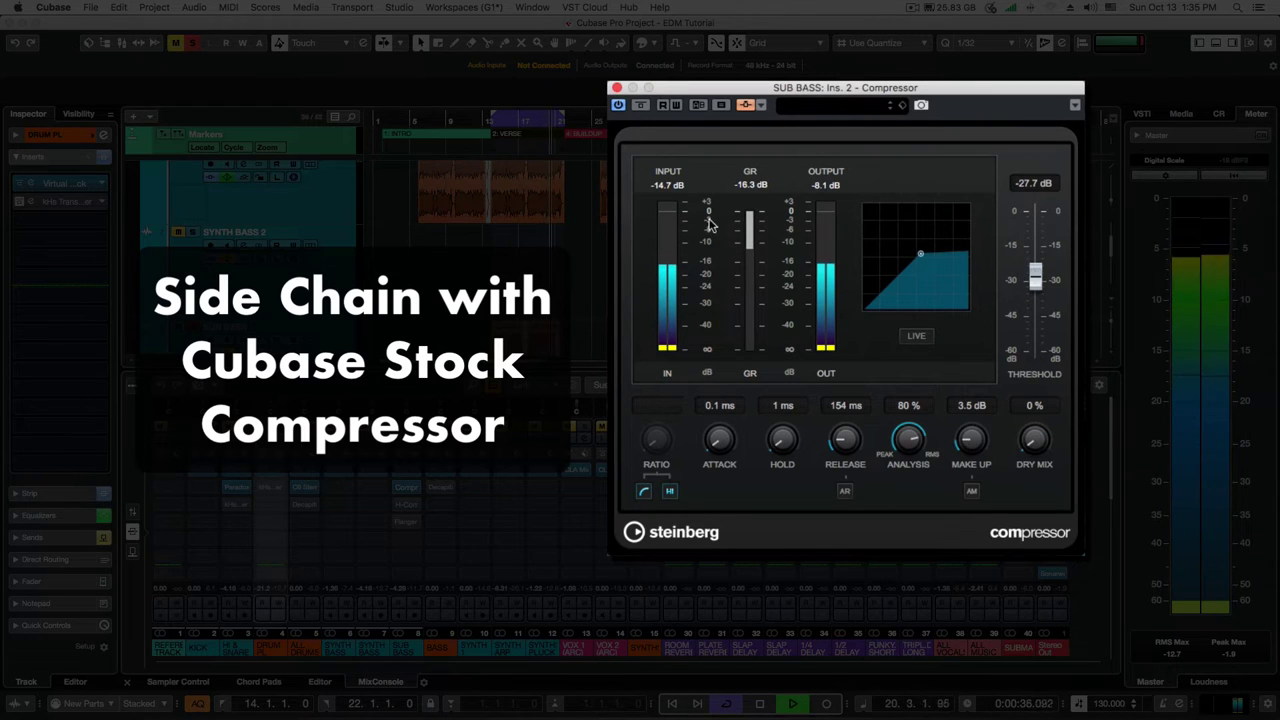
Stop playback, return to the verse's start, and select the SUB BASS channel with its compressor window kept beside it.
key(space)
click(489, 122)
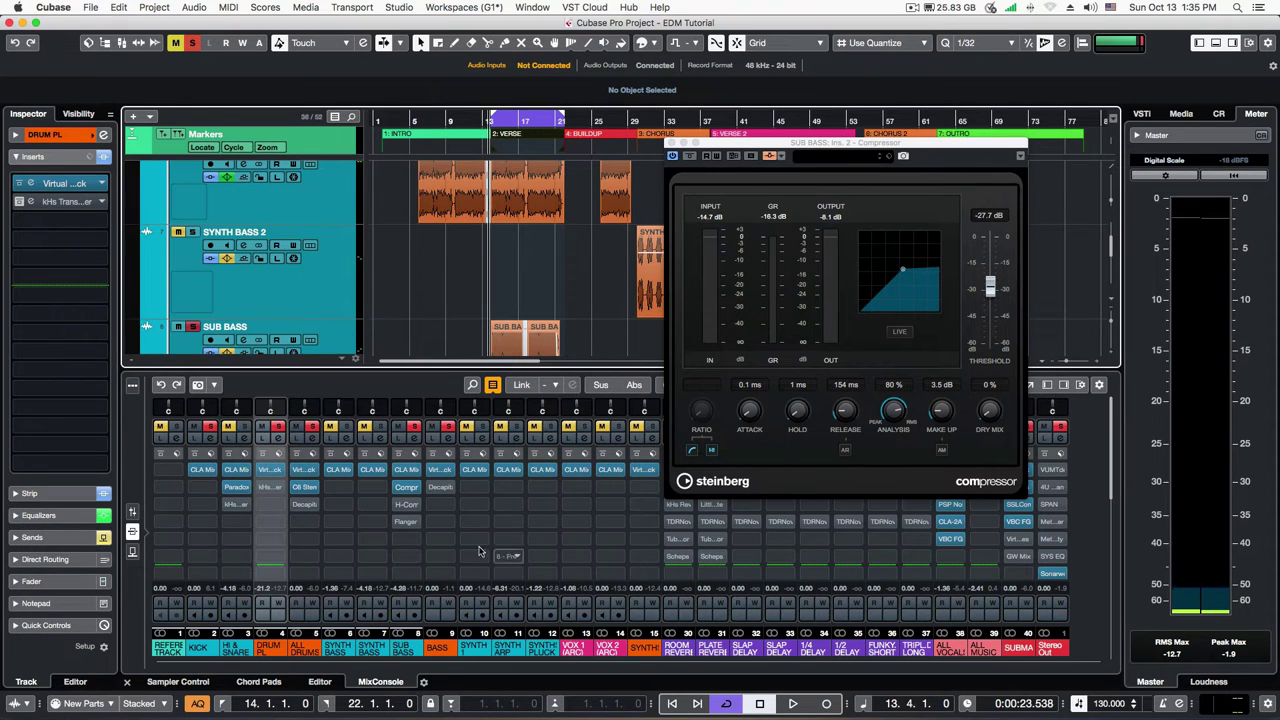
click(403, 652)
click(403, 652)
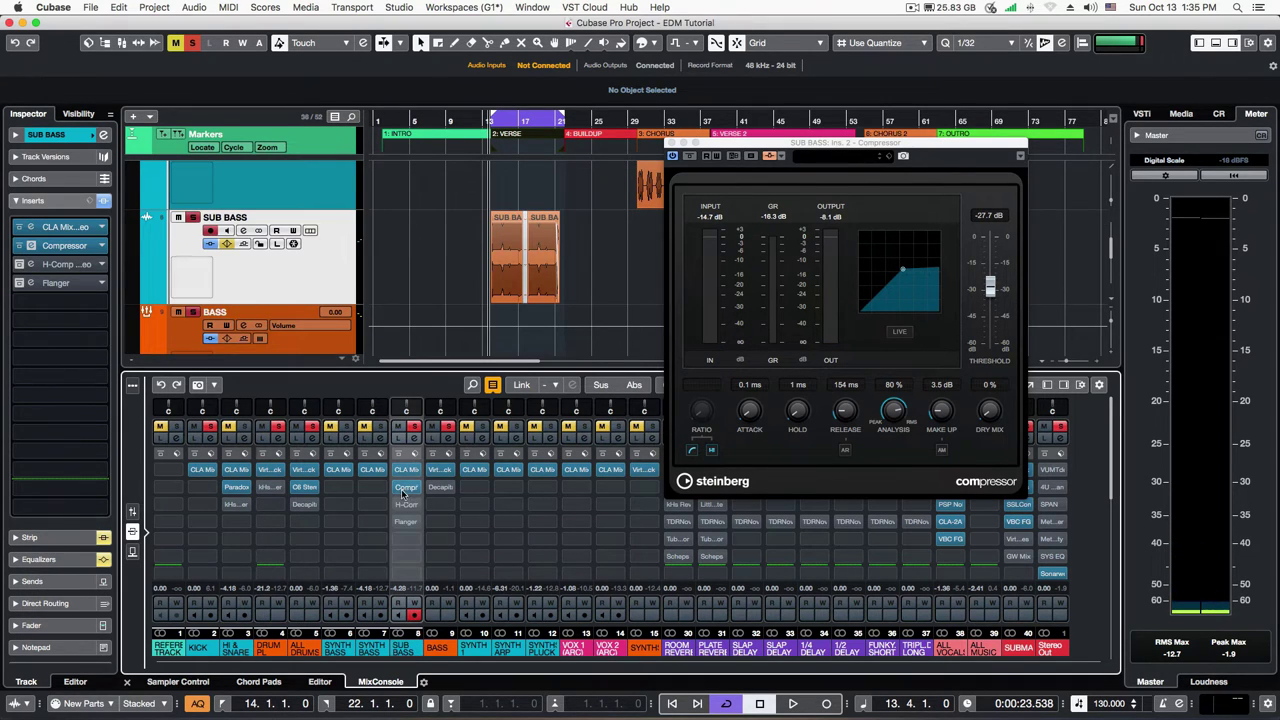
drag(822, 146, 829, 146)
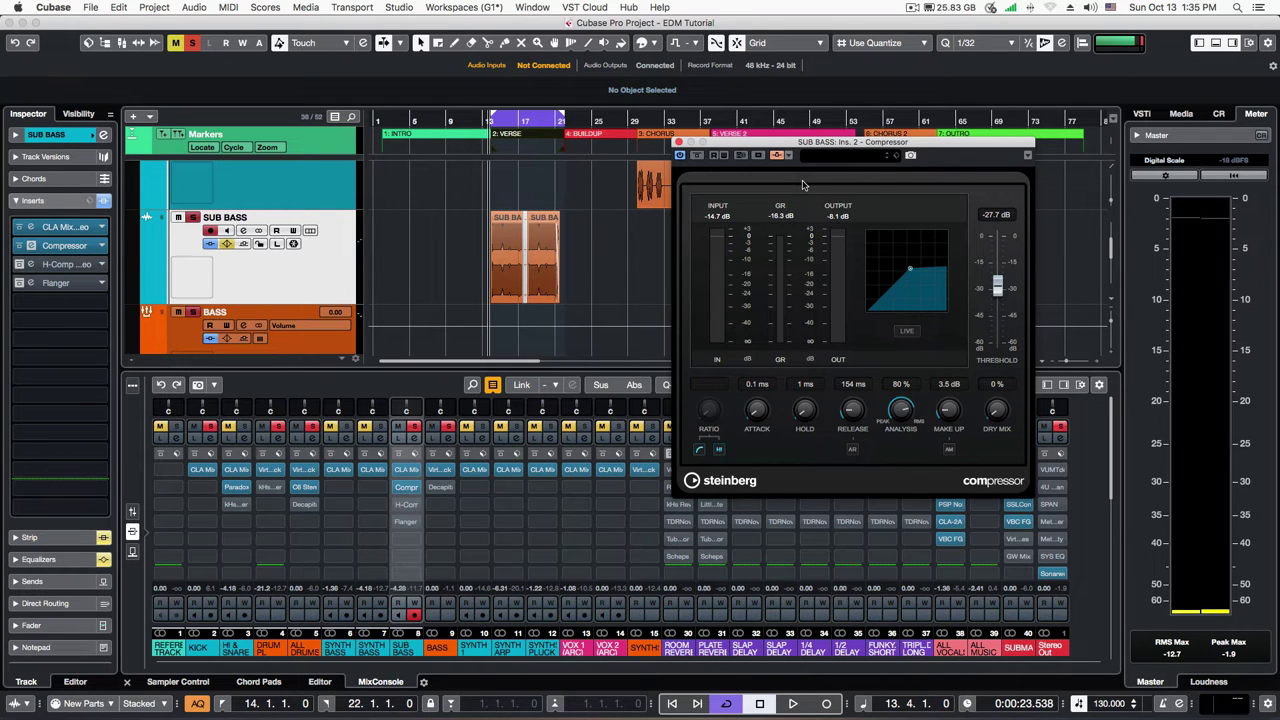
Play the verse and compare SUB BASS with the side-chain compressor bypassed and active.
key(space)
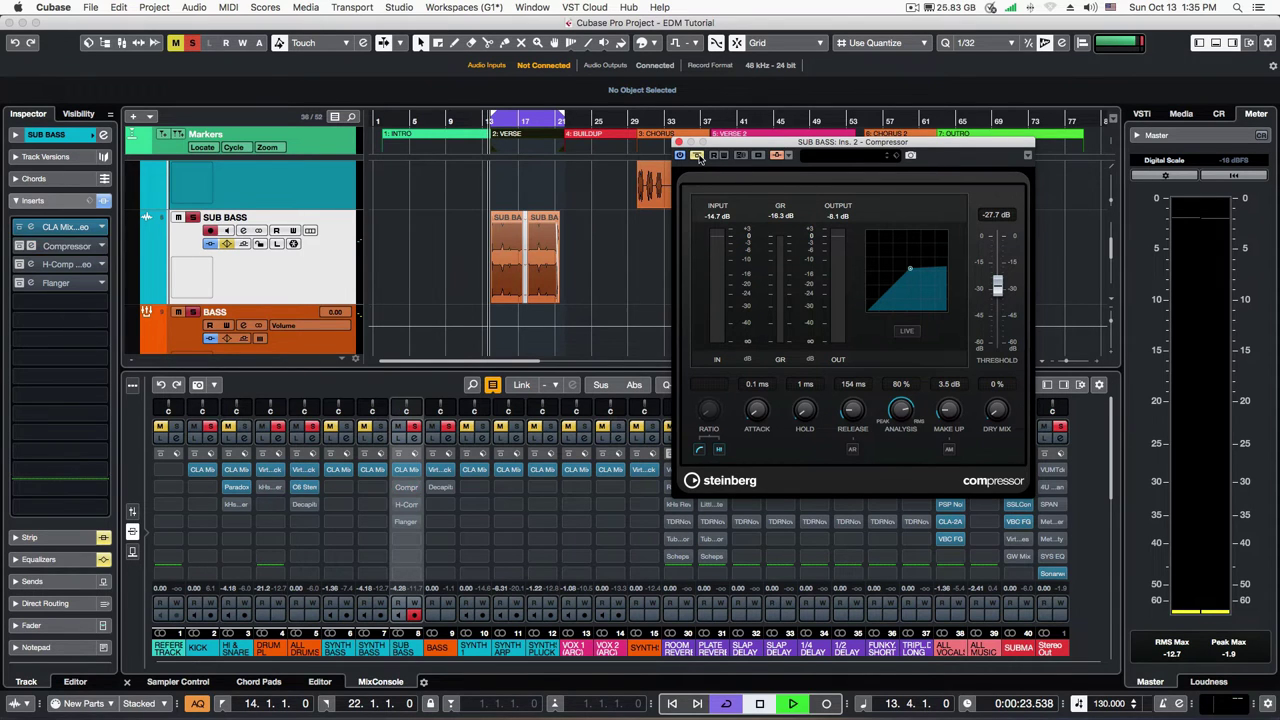
click(698, 156)
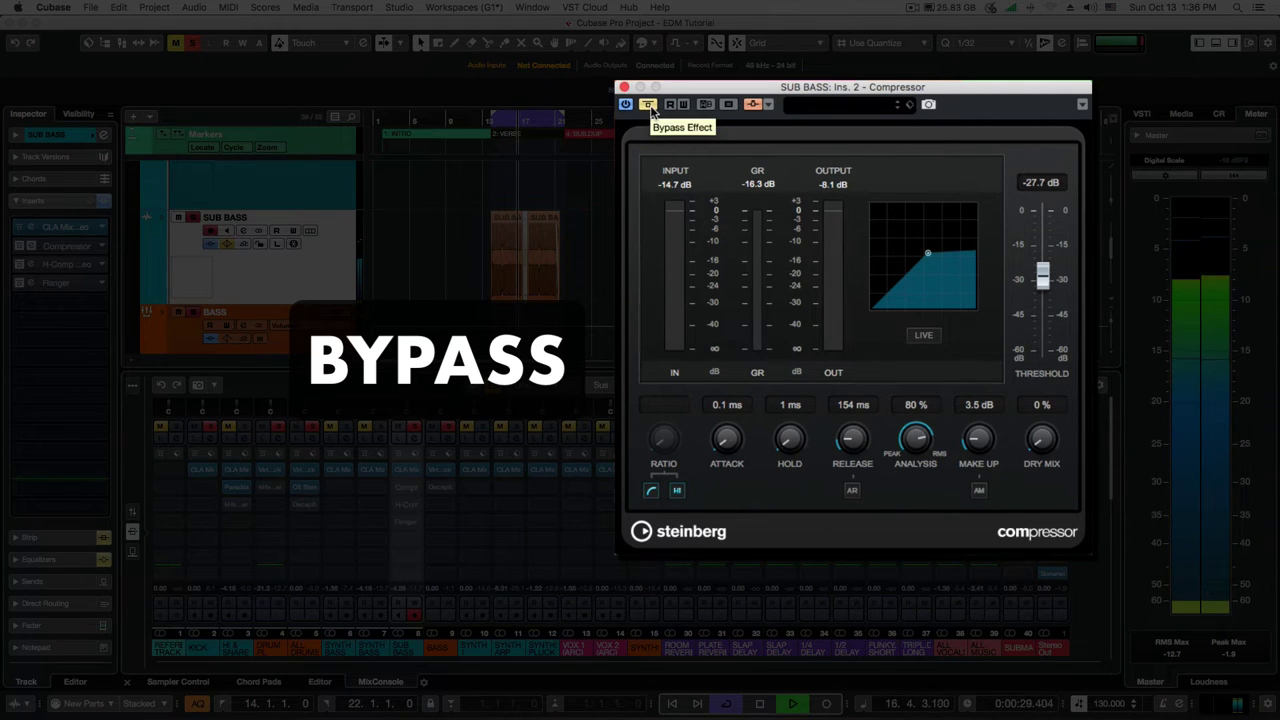
click(648, 105)
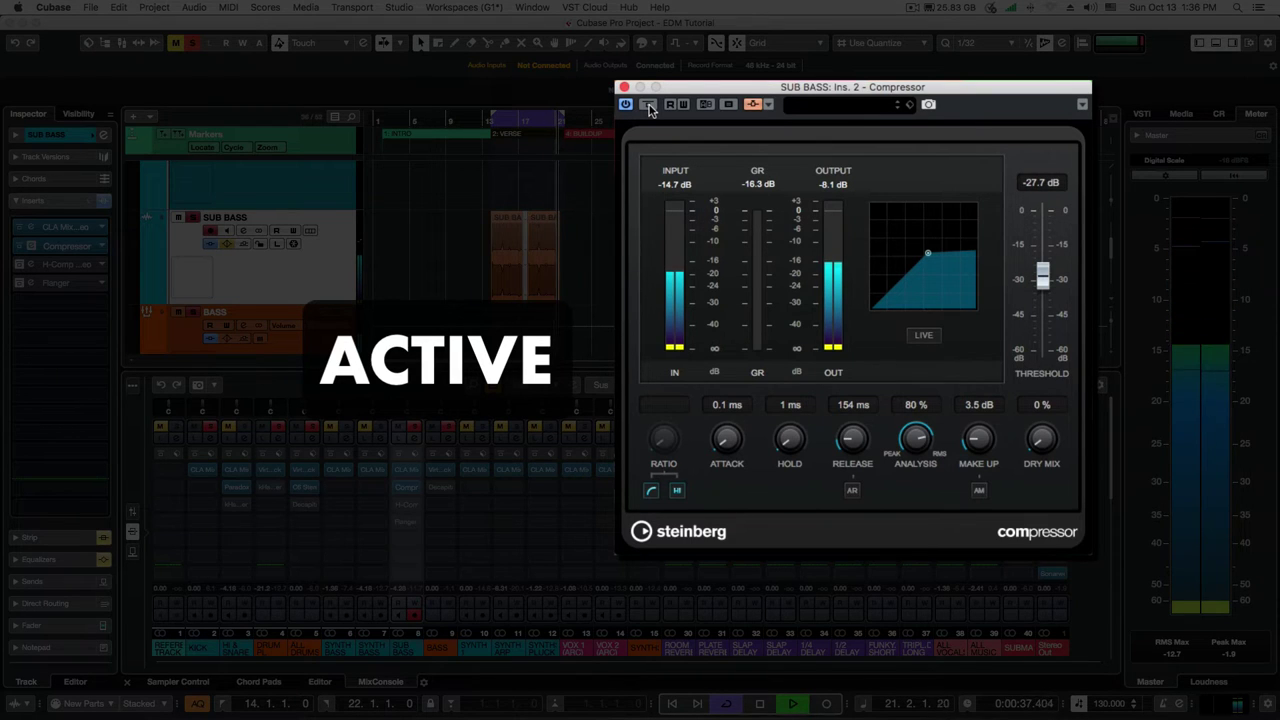
key(space)
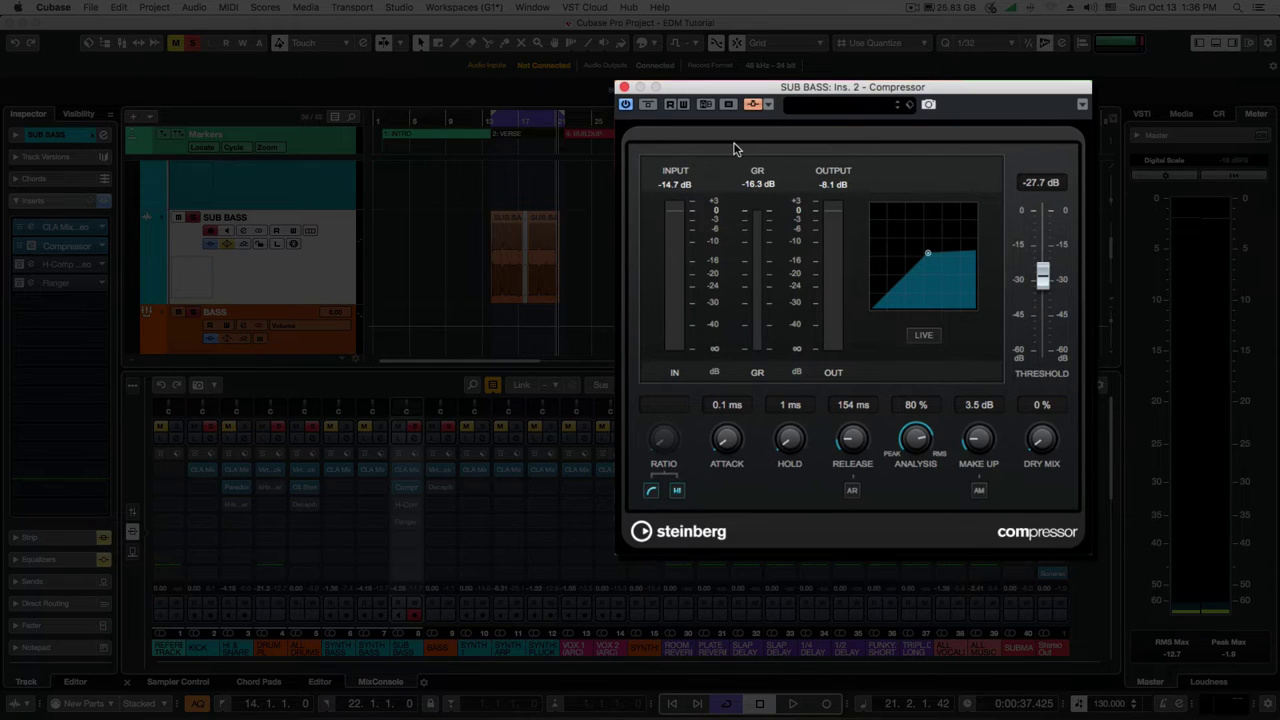
Check which source feeds the SUB BASS compressor in its side-chain inputs, and close the list.
click(753, 104)
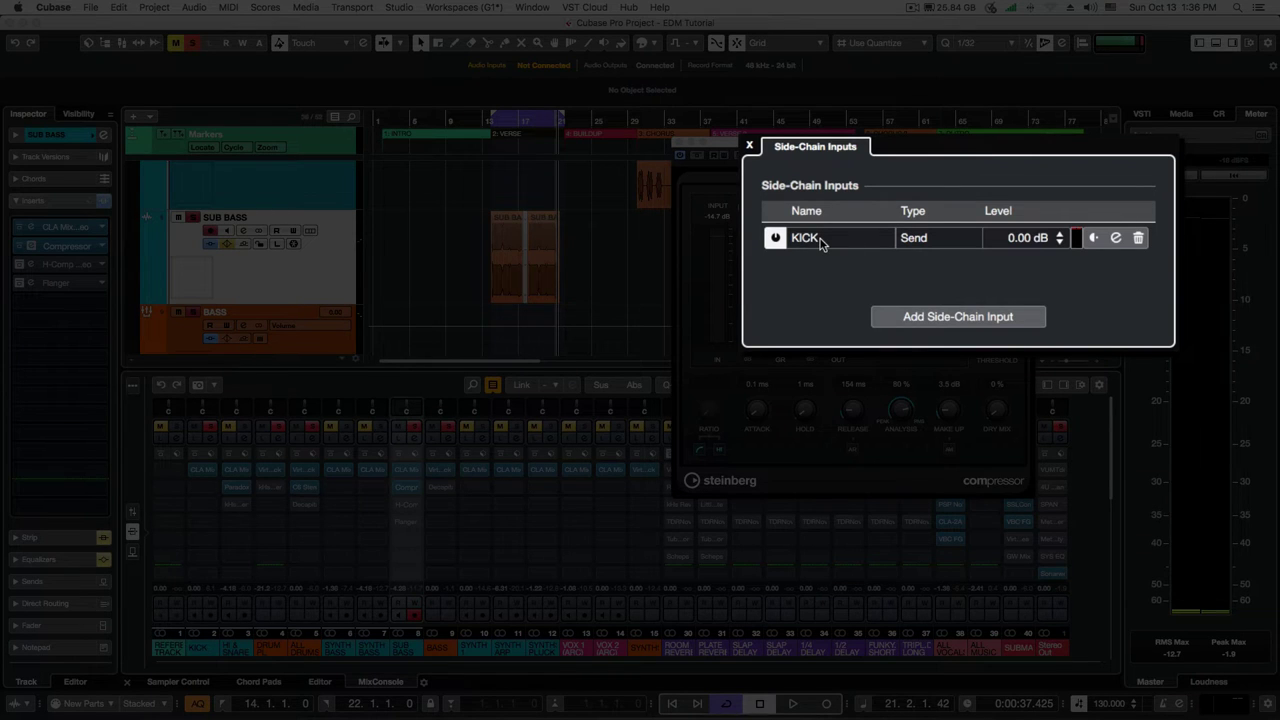
click(750, 147)
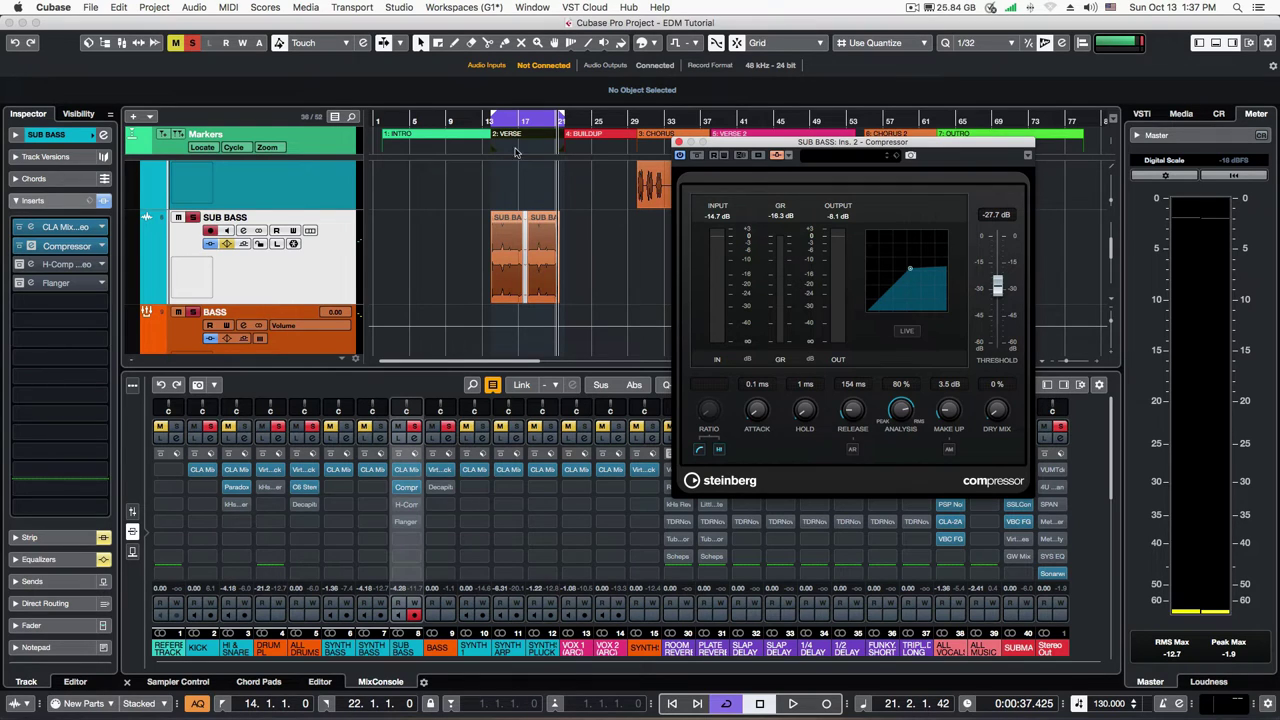
click(492, 121)
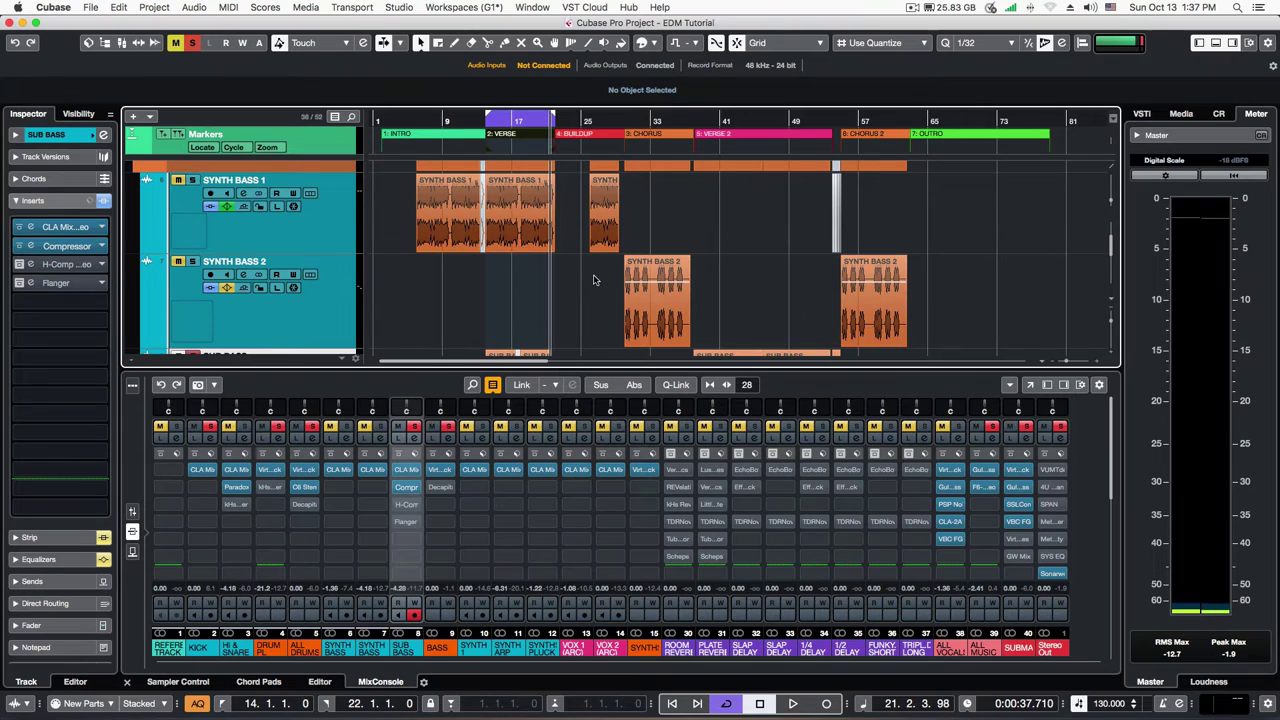
Place the playback position at bar 25 in the buildup and open the Virtual Mix Rack on the BASS channel.
click(589, 121)
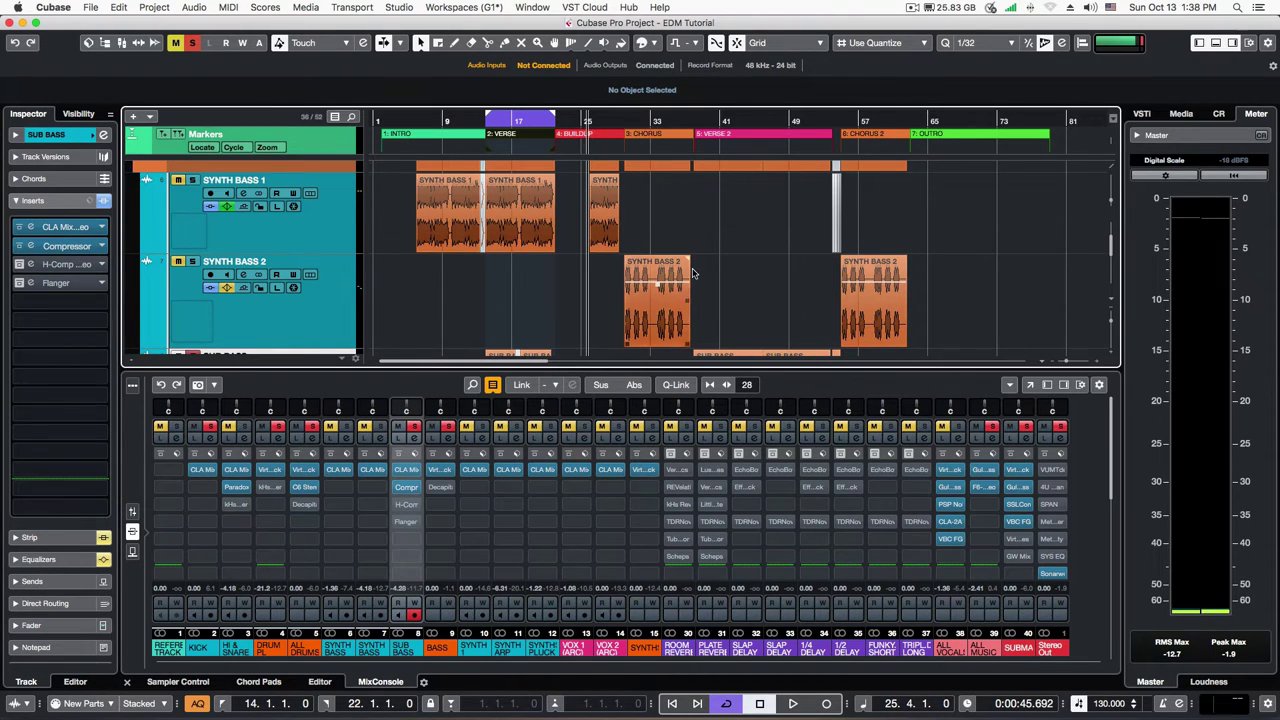
click(439, 471)
drag(960, 148, 614, 110)
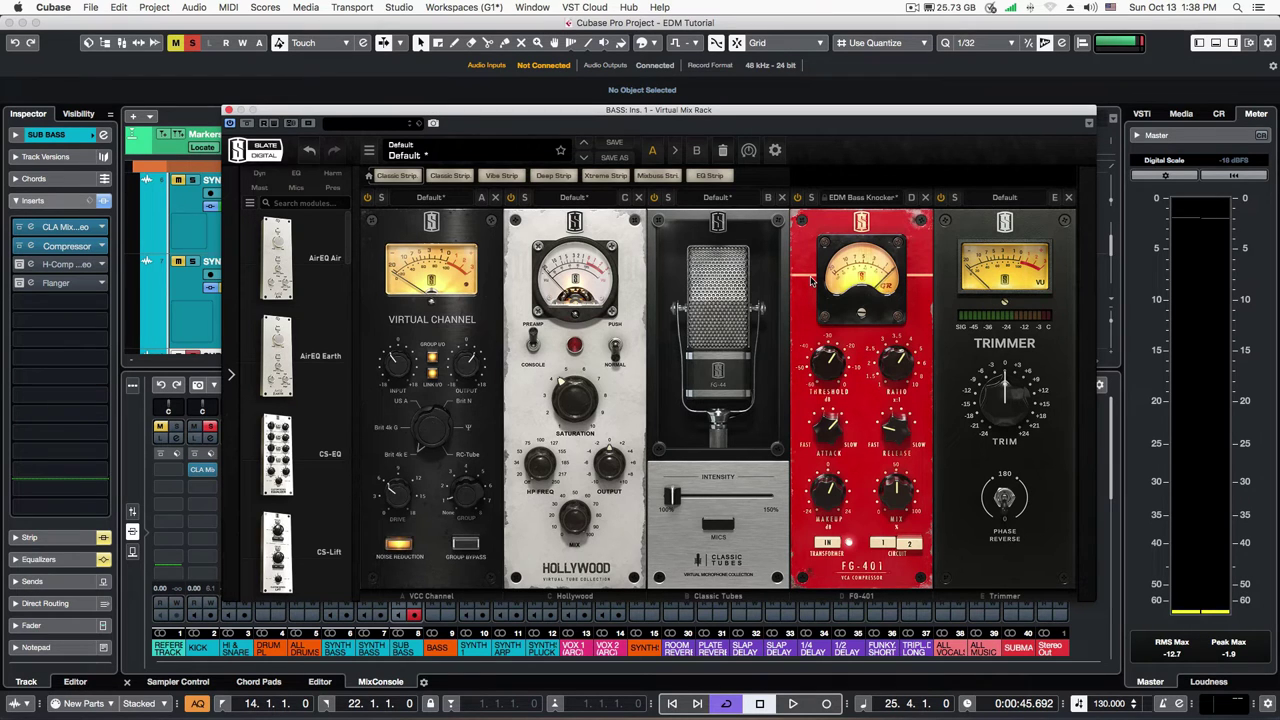
Clear all solos and select the BASS group track, keeping the Virtual Mix Rack window clear of the track list.
click(192, 42)
drag(383, 118, 331, 310)
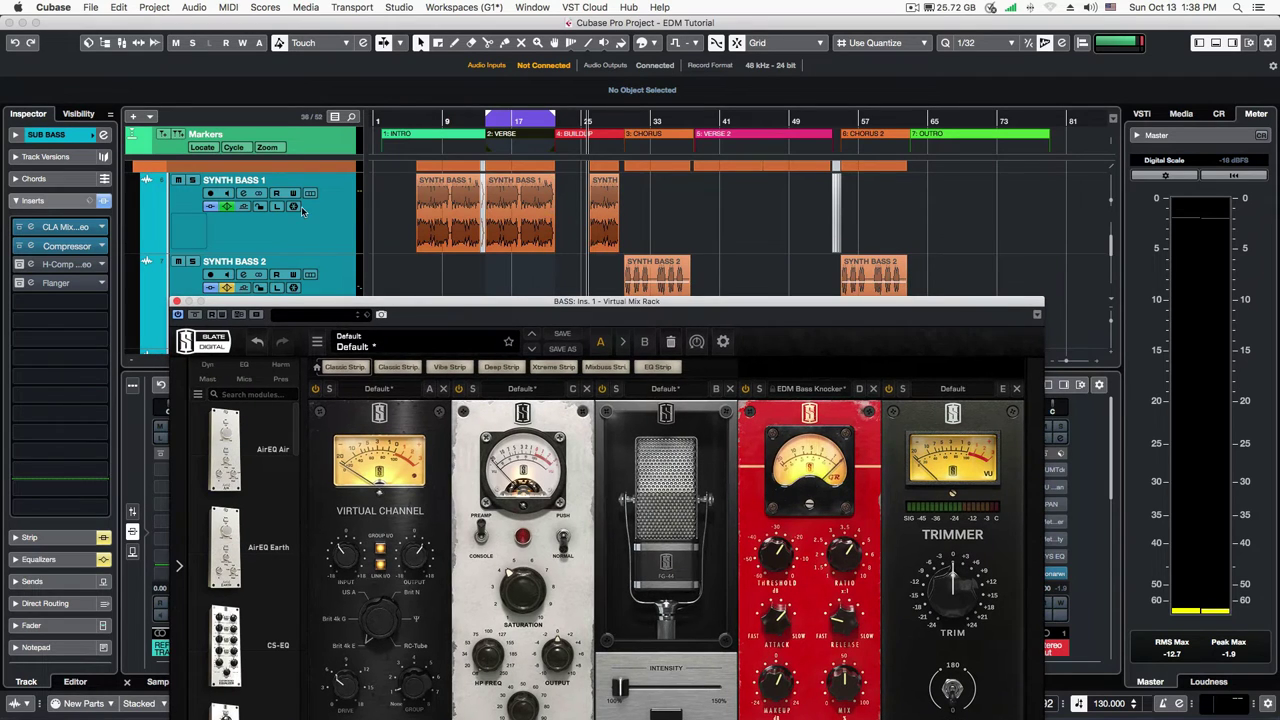
scroll(578, 238, down, 5)
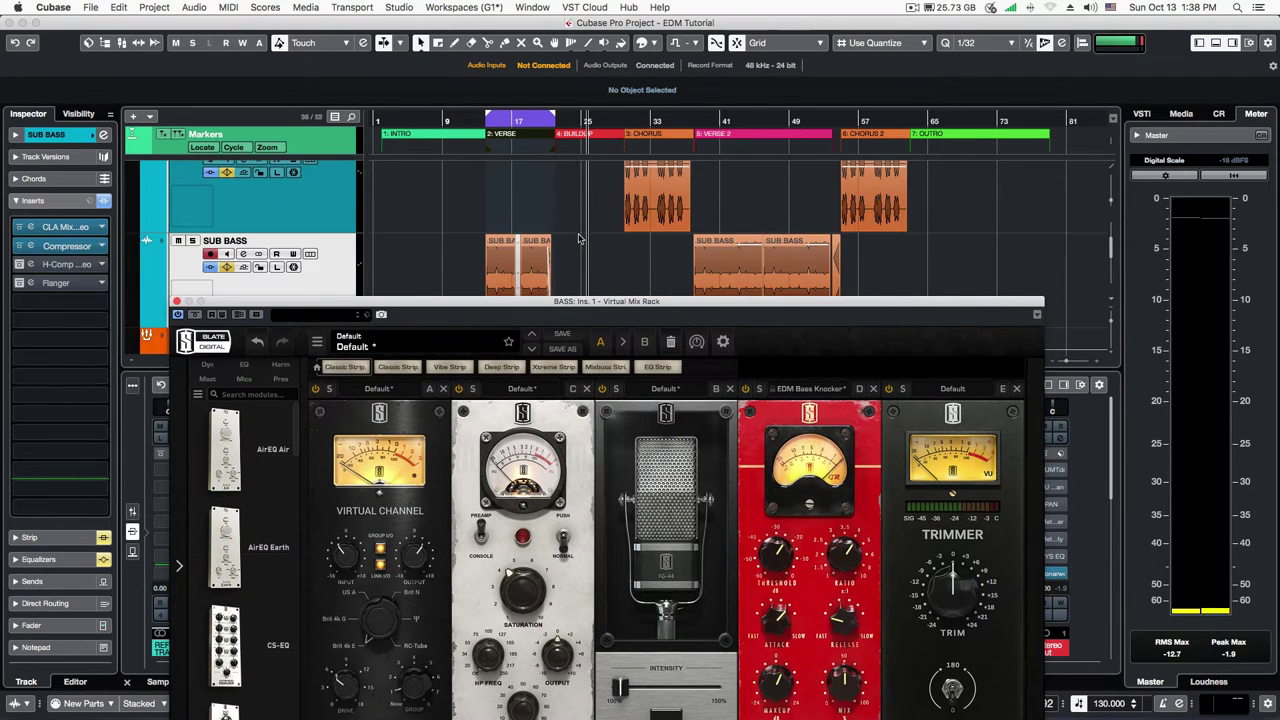
click(309, 286)
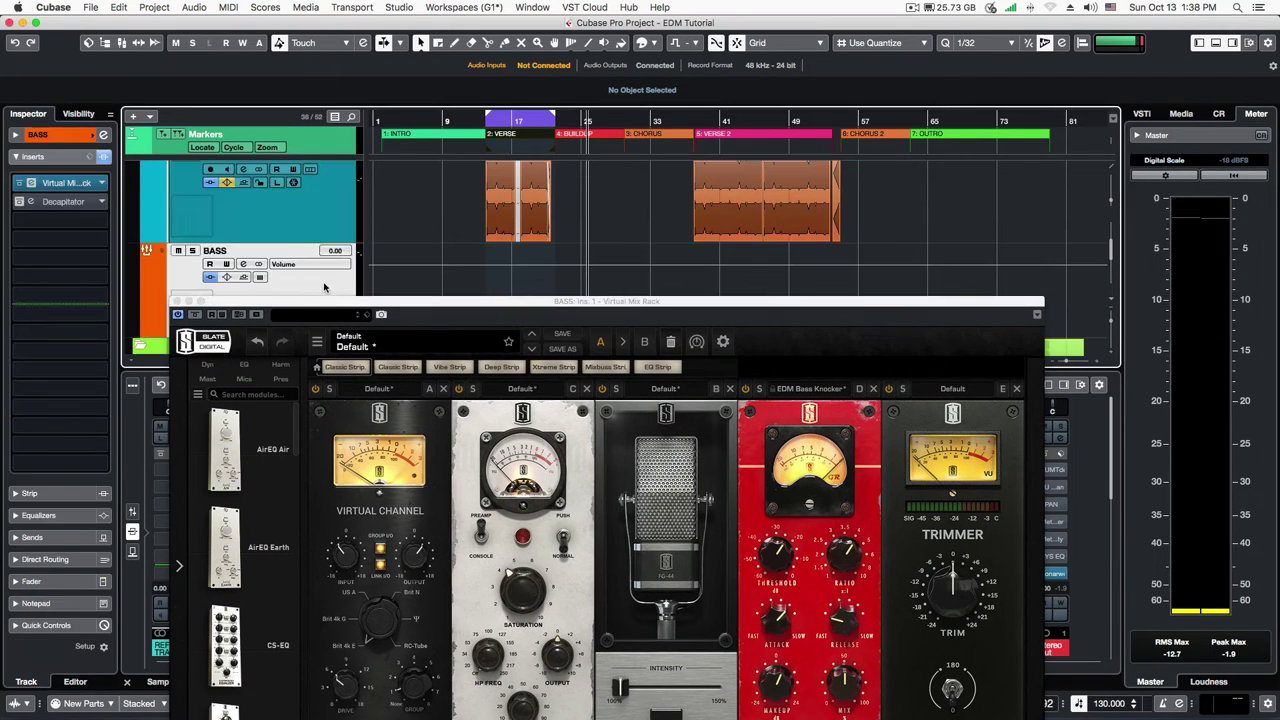
drag(345, 301, 590, 158)
click(284, 321)
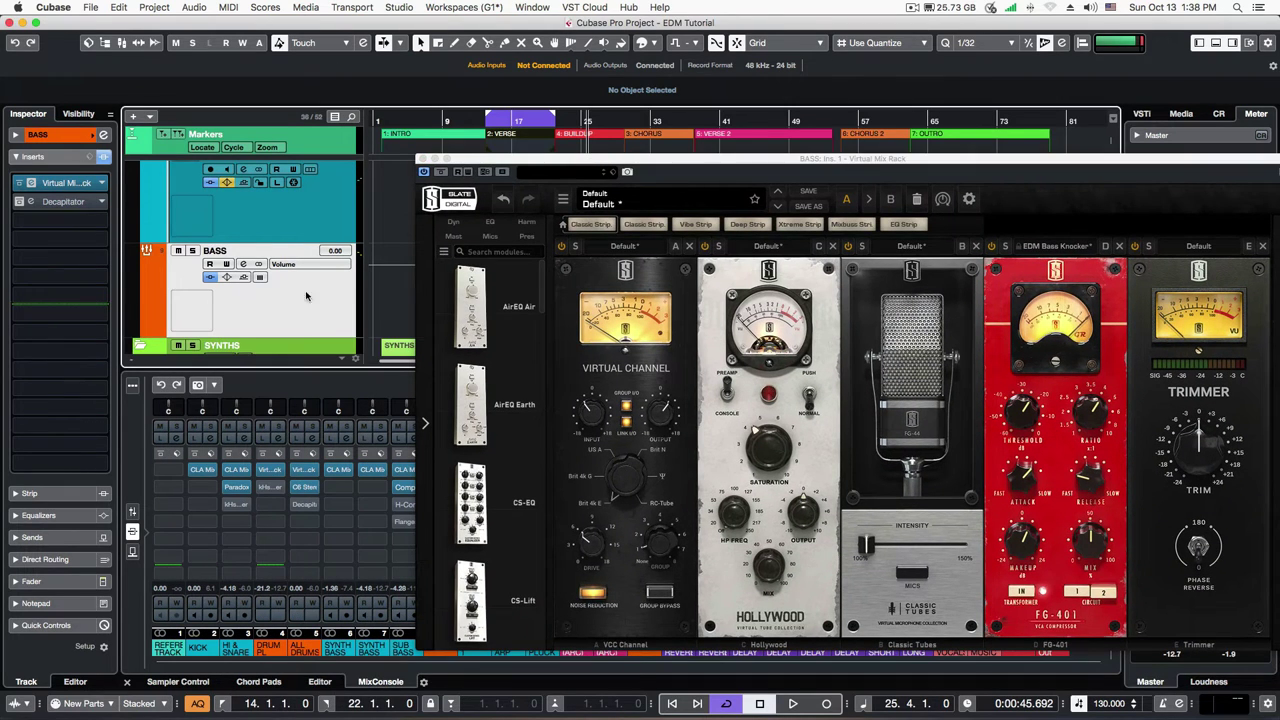
Play the verse from its start and compare the BASS channel with the FG-401 compressor module bypassed and active.
drag(831, 160, 779, 144)
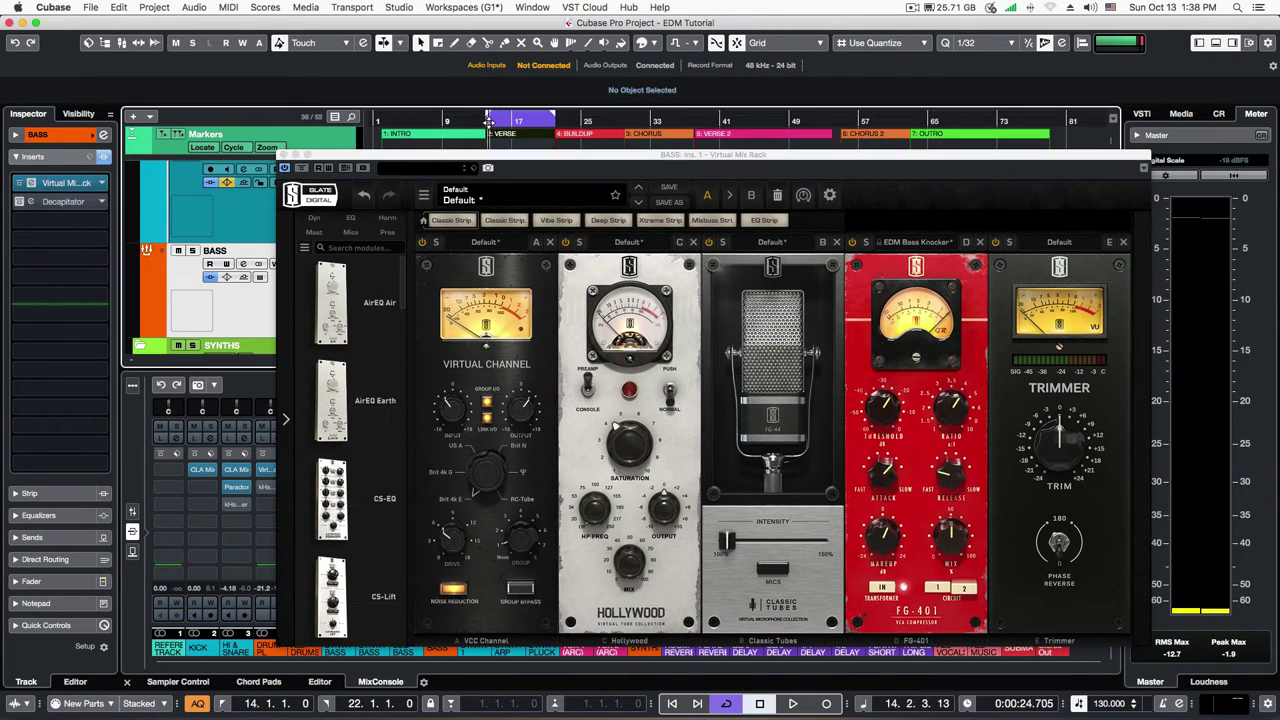
key(space)
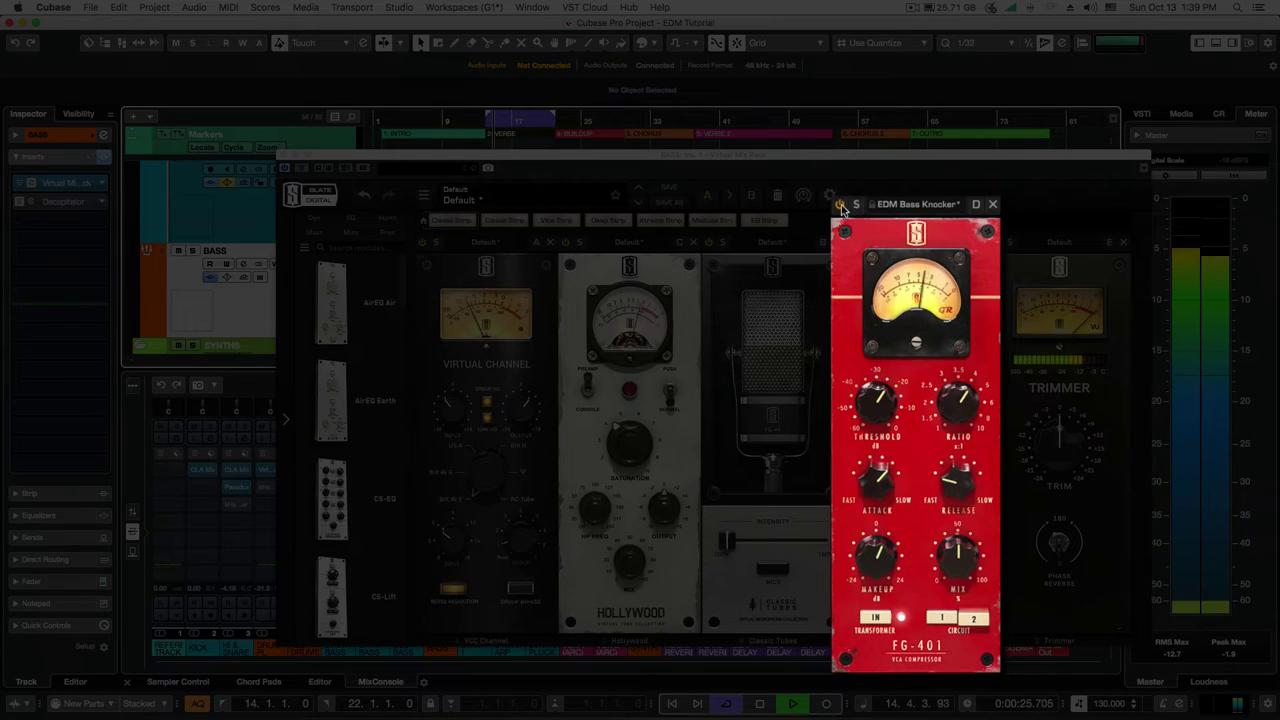
click(840, 205)
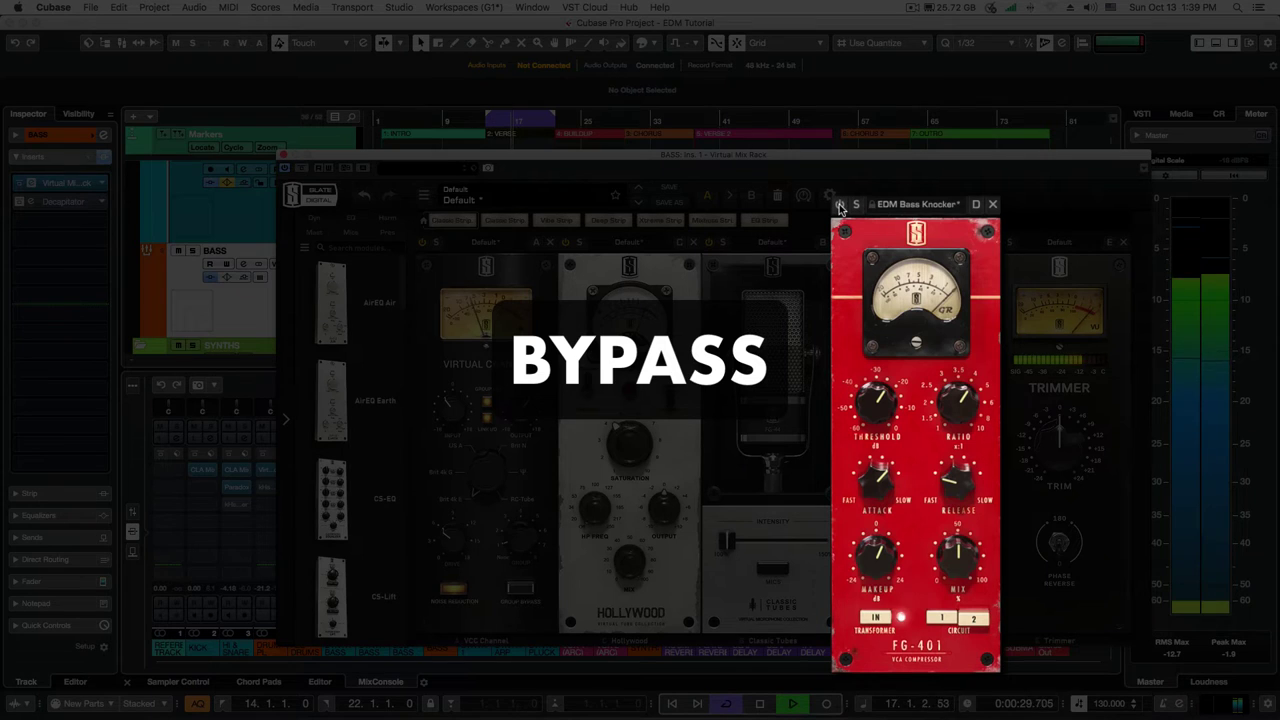
click(840, 206)
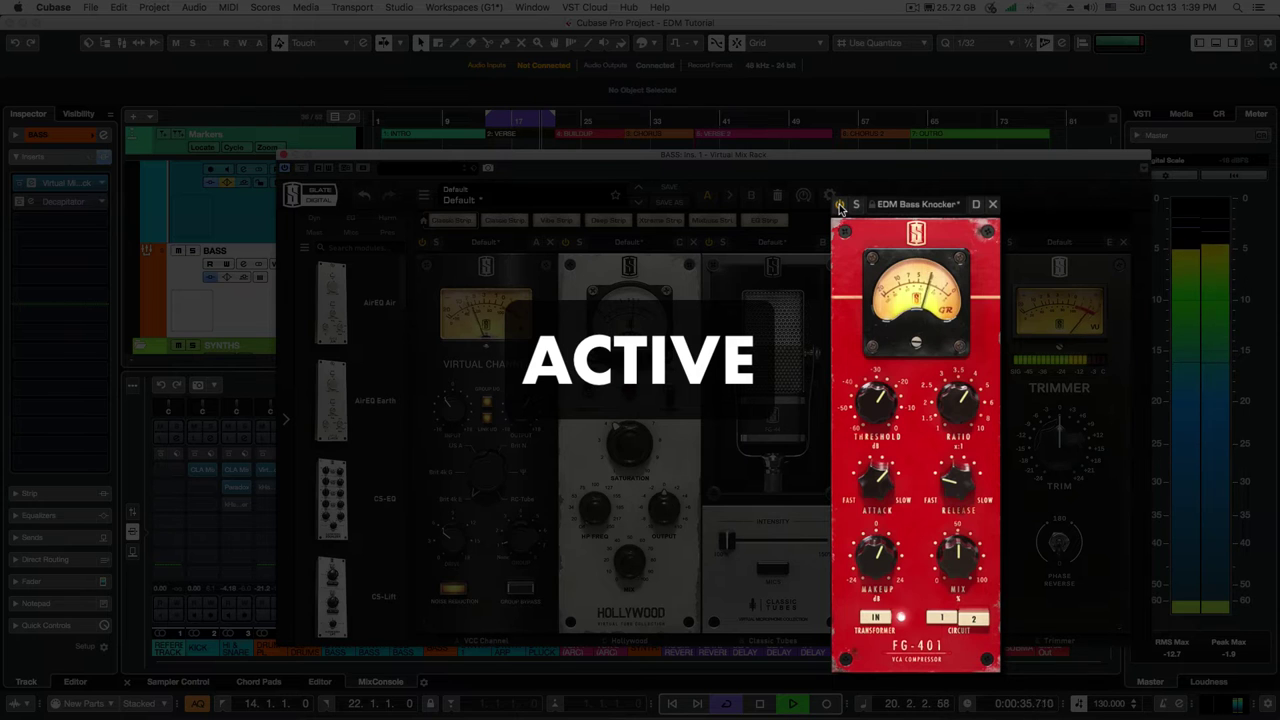
Stop playback and set the attack of the FG-401 compressor on the BASS channel to 3.
key(space)
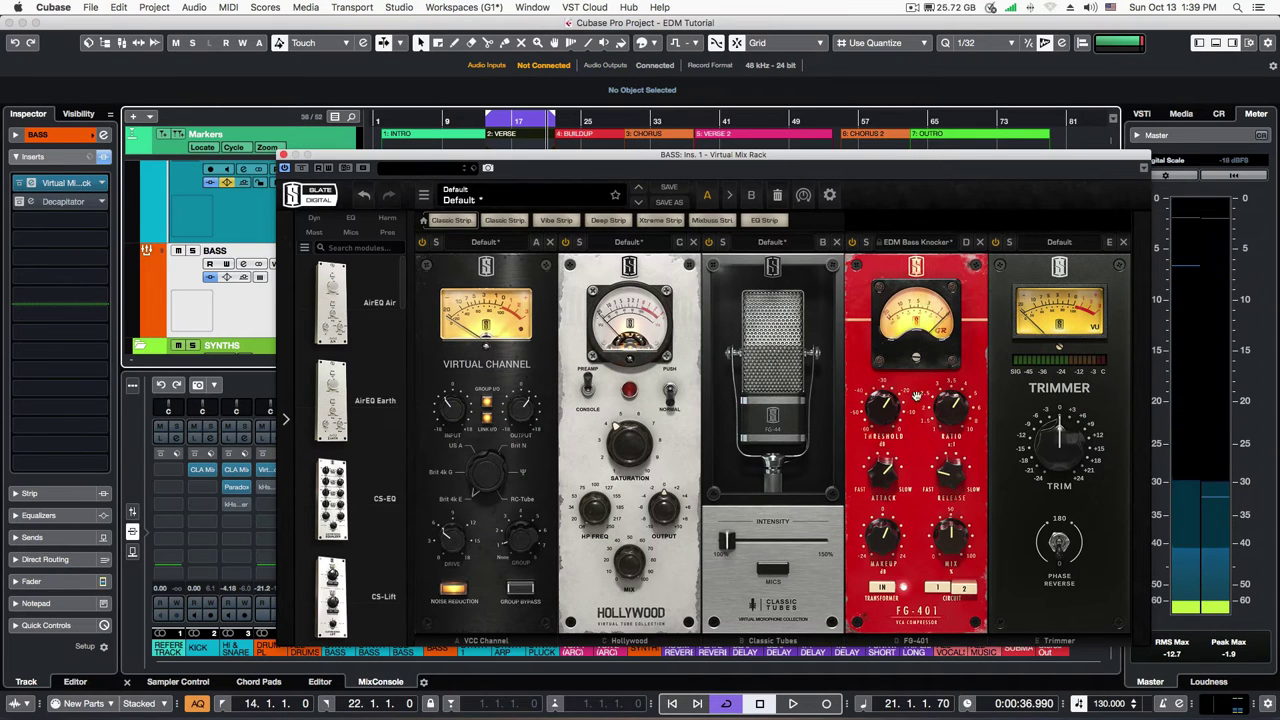
mouse_move(884, 484)
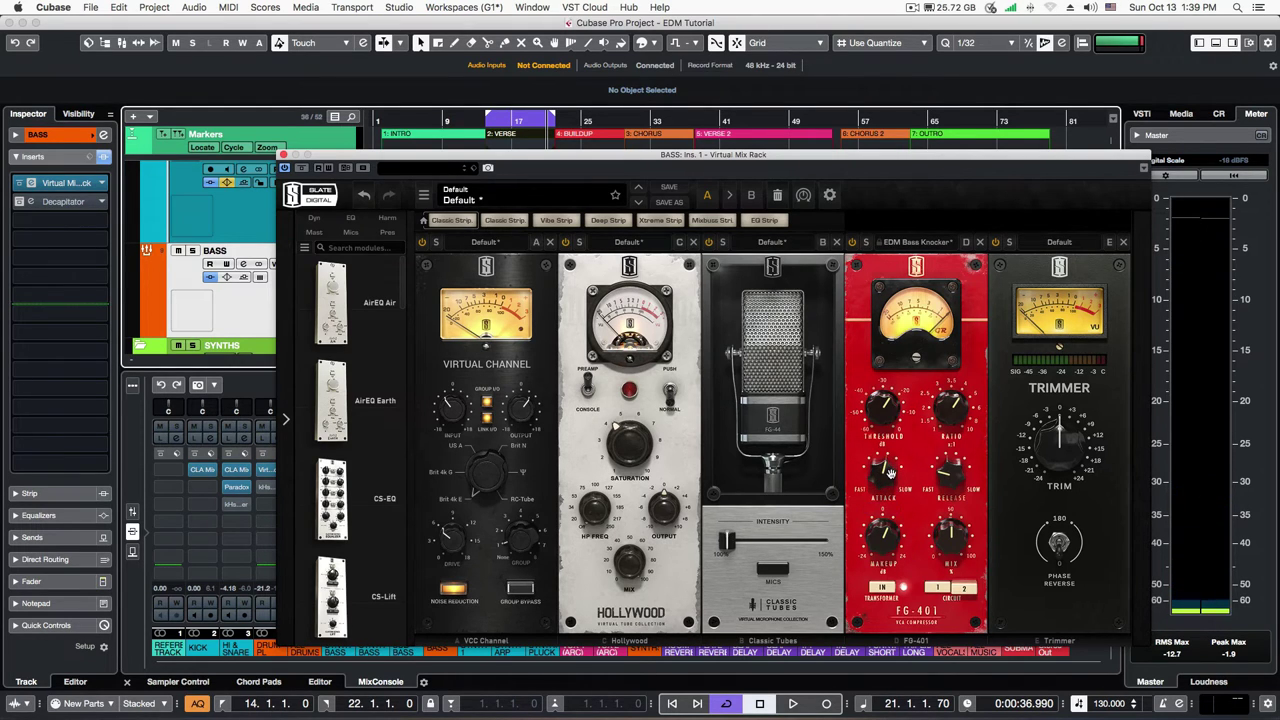
drag(889, 474, 880, 487)
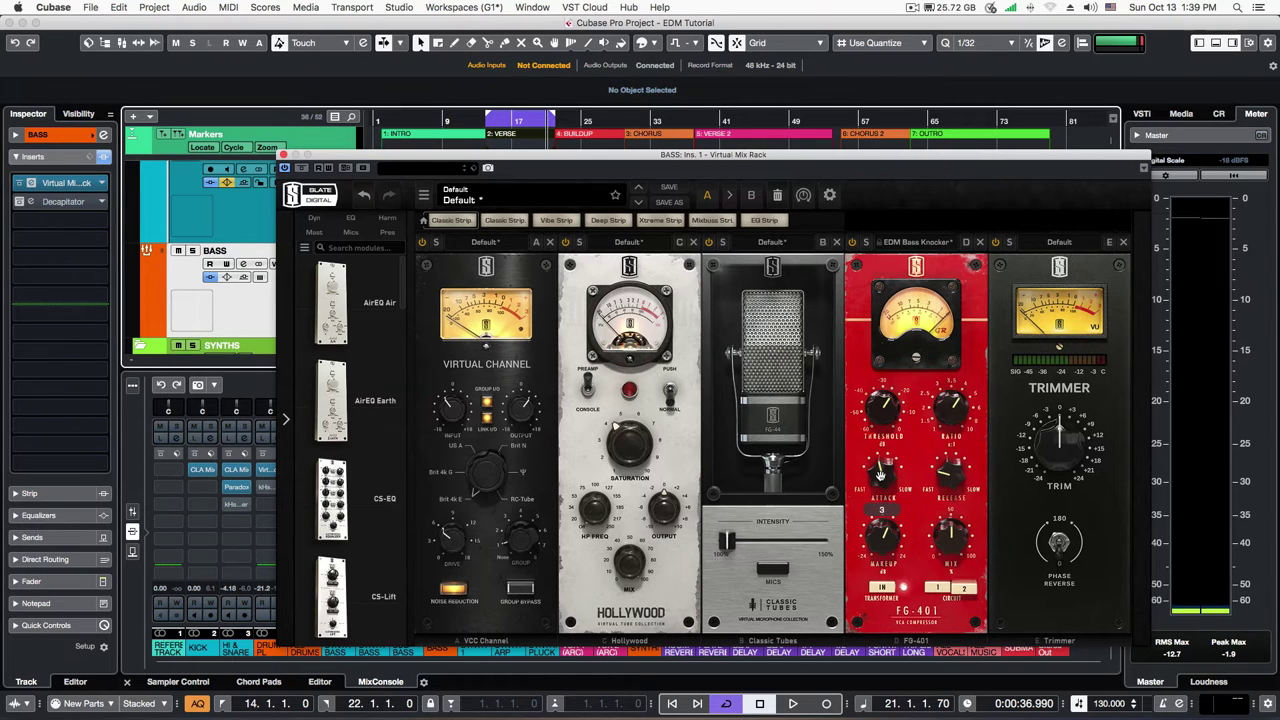
Play the verse from its start to hear the FG-401's adjusted attack, and close the BASS Virtual Mix Rack window.
click(488, 120)
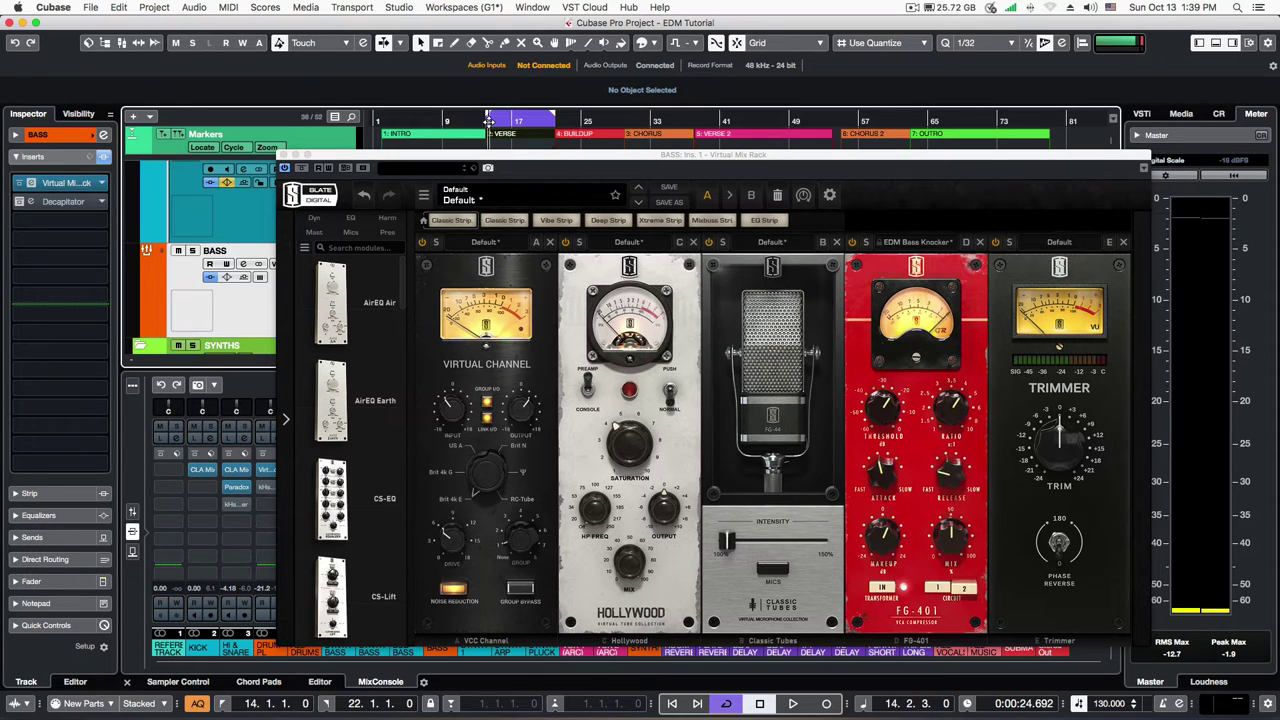
click(487, 121)
key(space)
key(space)
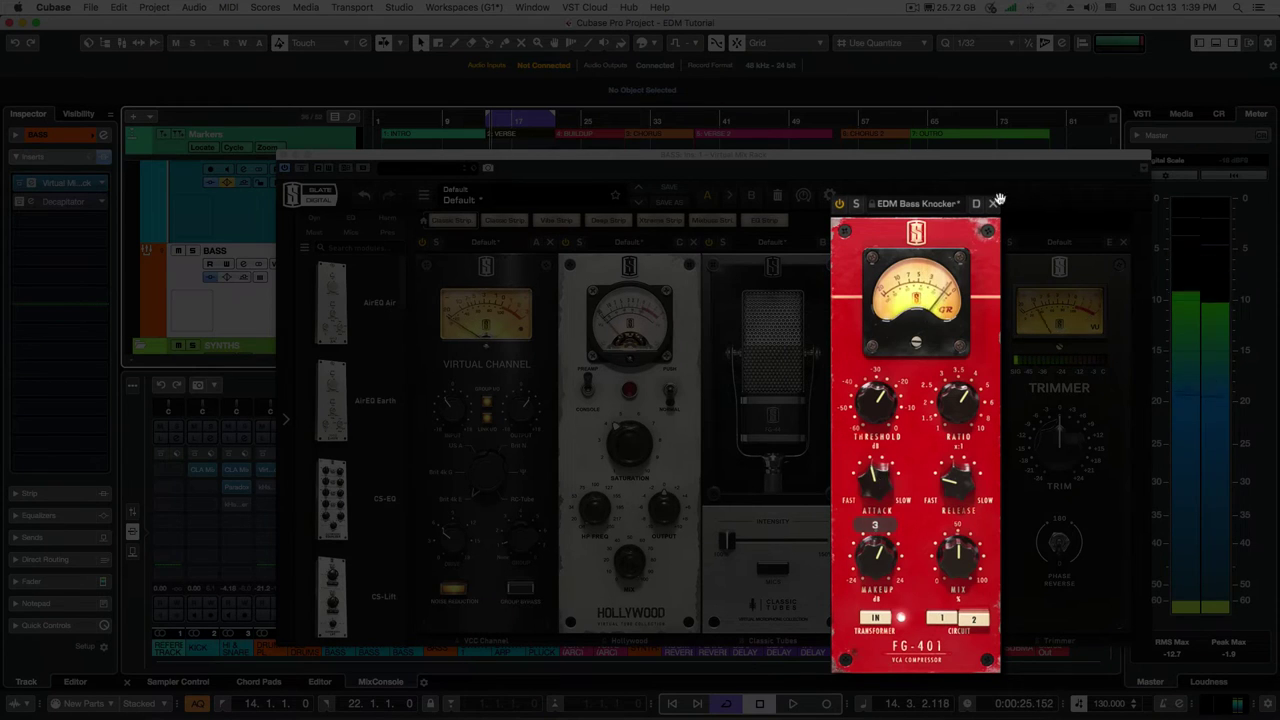
key(space)
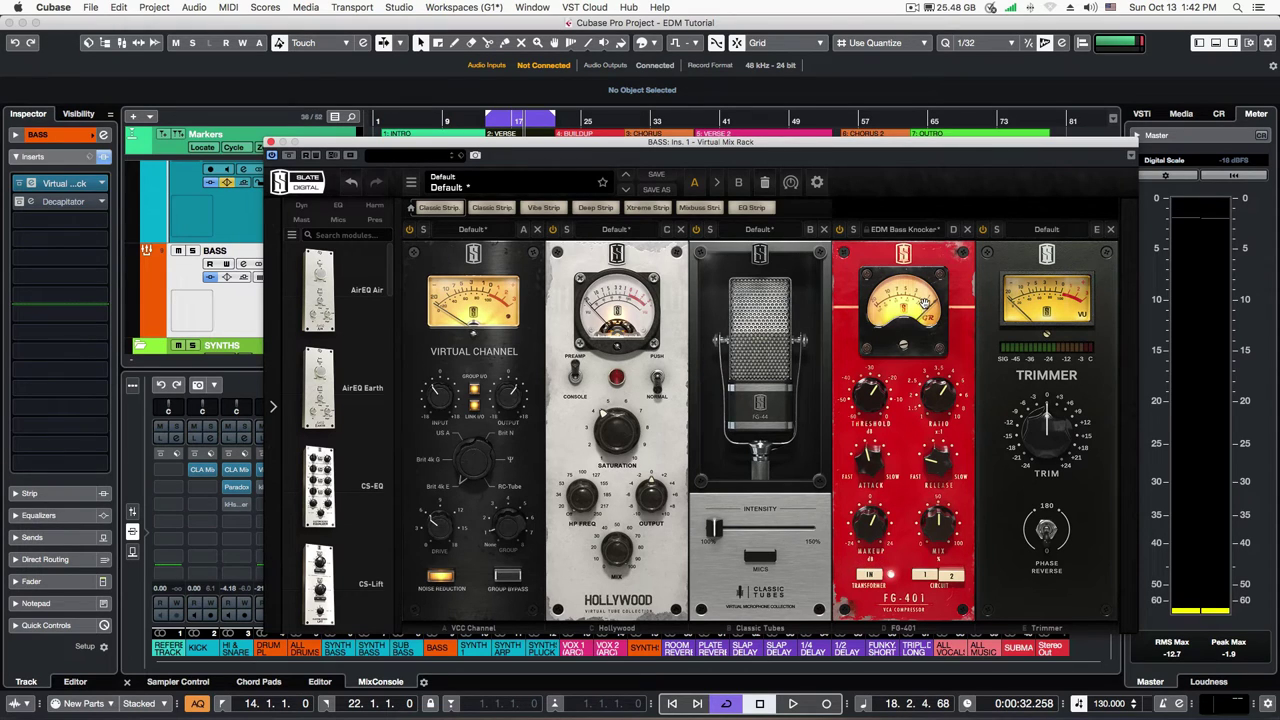
mouse_move(872, 523)
click(268, 142)
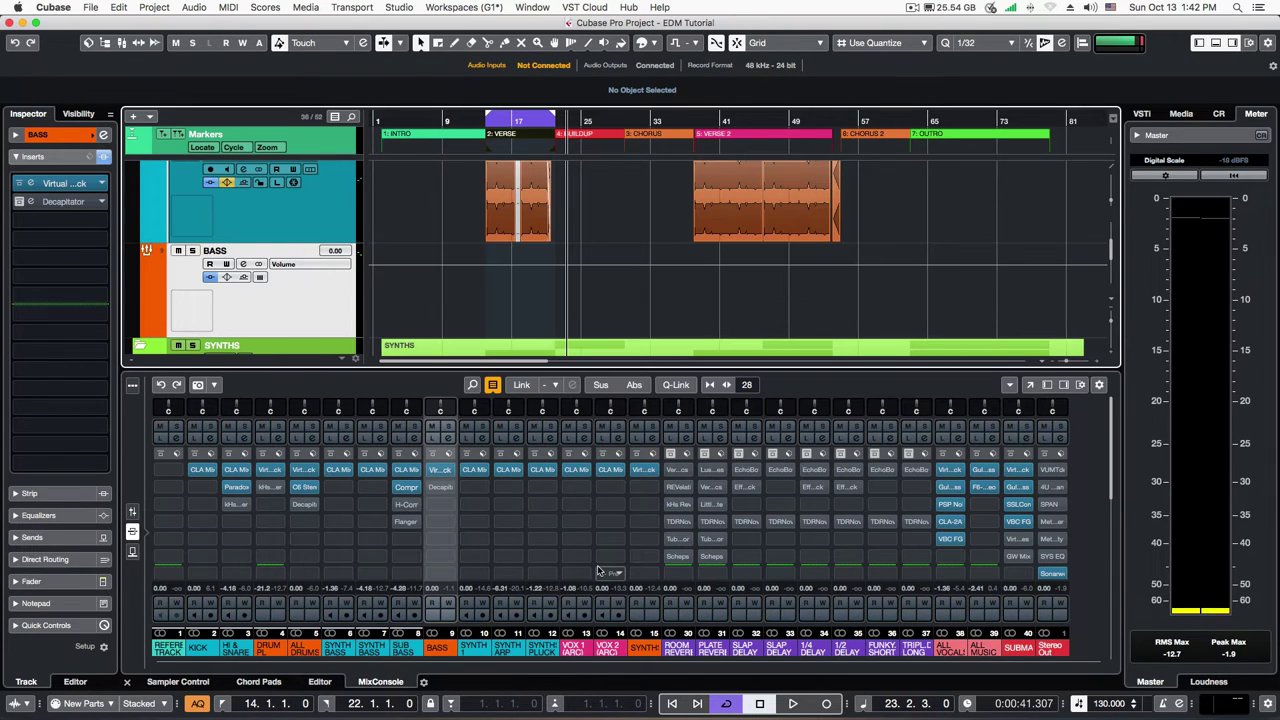
Inspect the modules in the Virtual Mix Rack on the SYNTHS channel, and close its window.
click(644, 471)
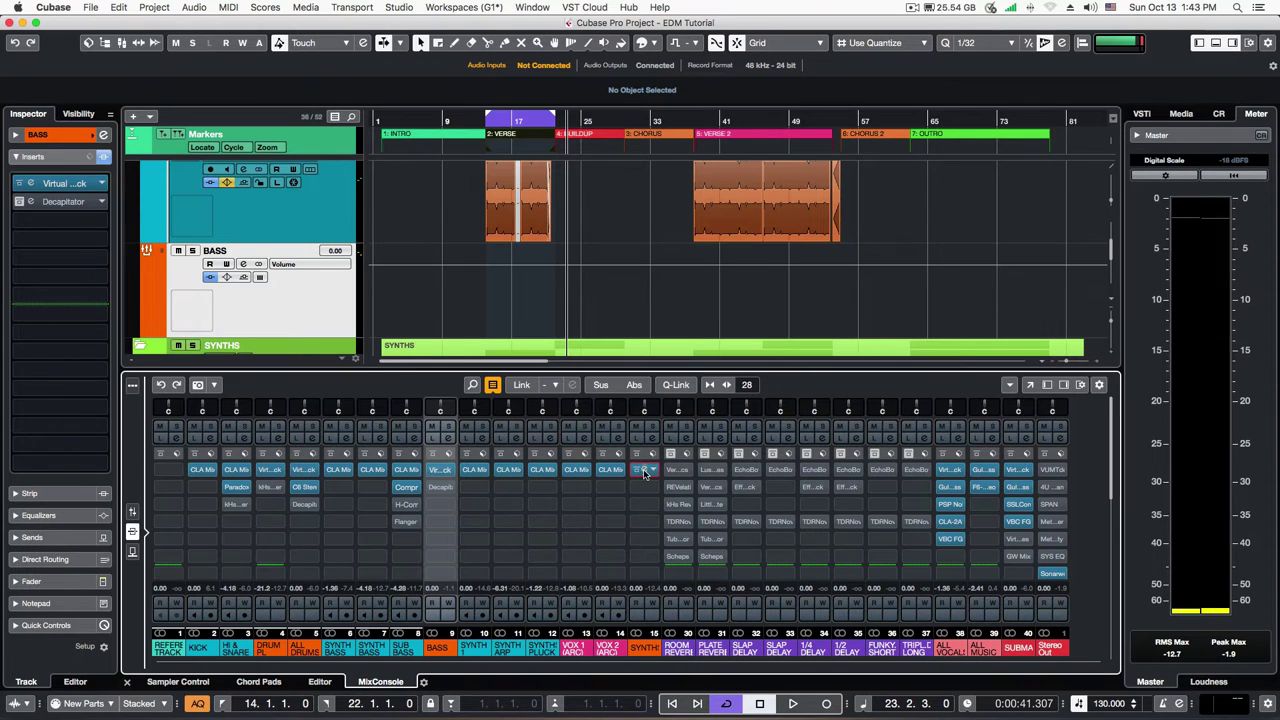
click(644, 471)
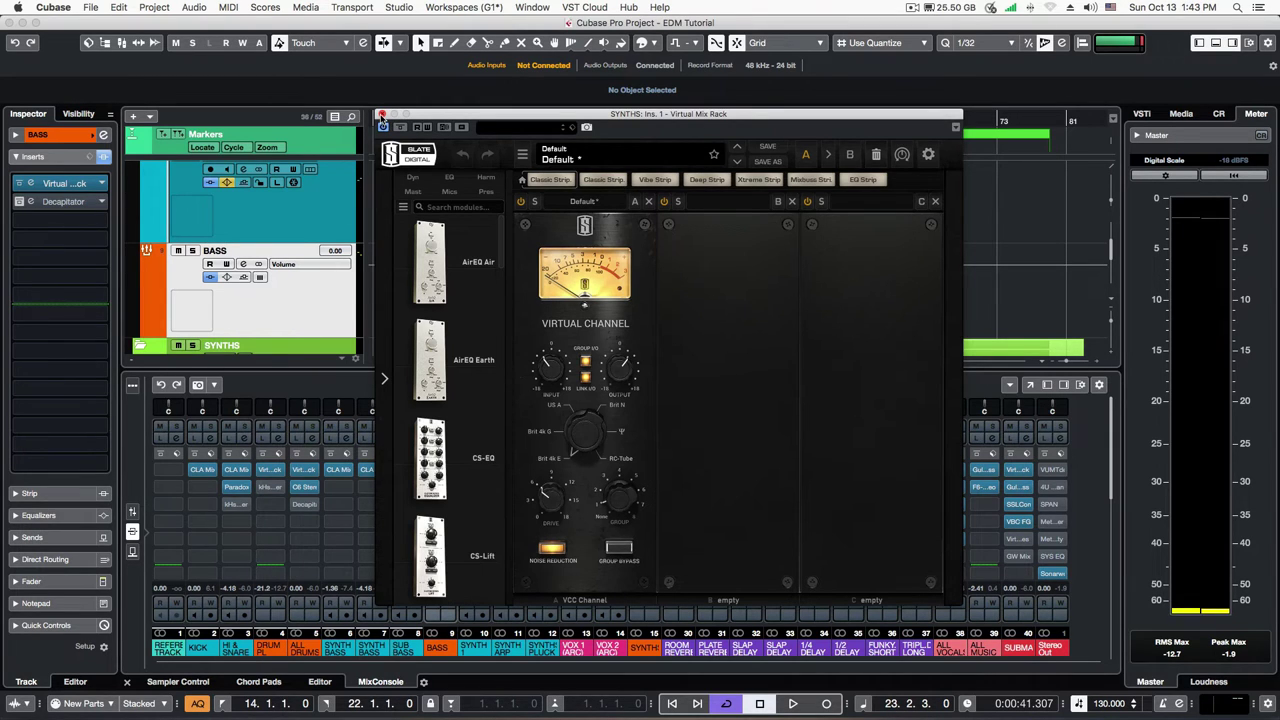
click(380, 114)
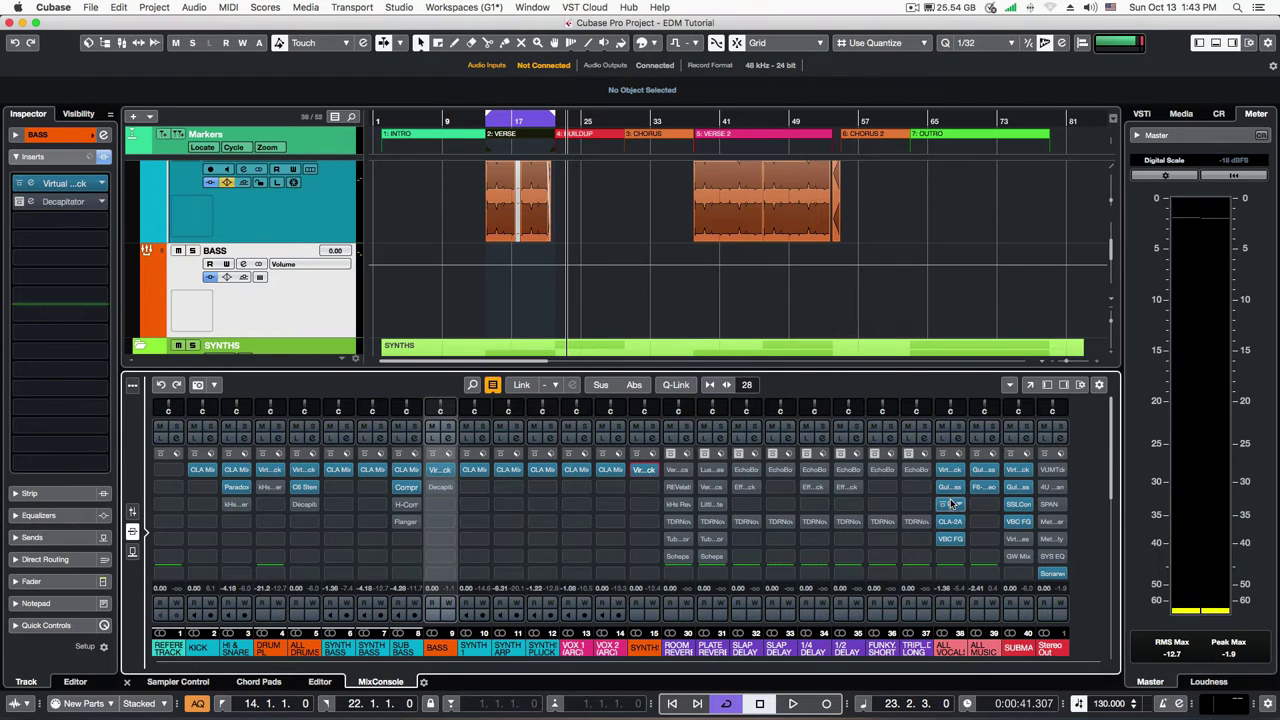
Check the high-pass filter of the PSP NobleQ on the ALL VOCALS channel, and close the equalizer.
click(950, 503)
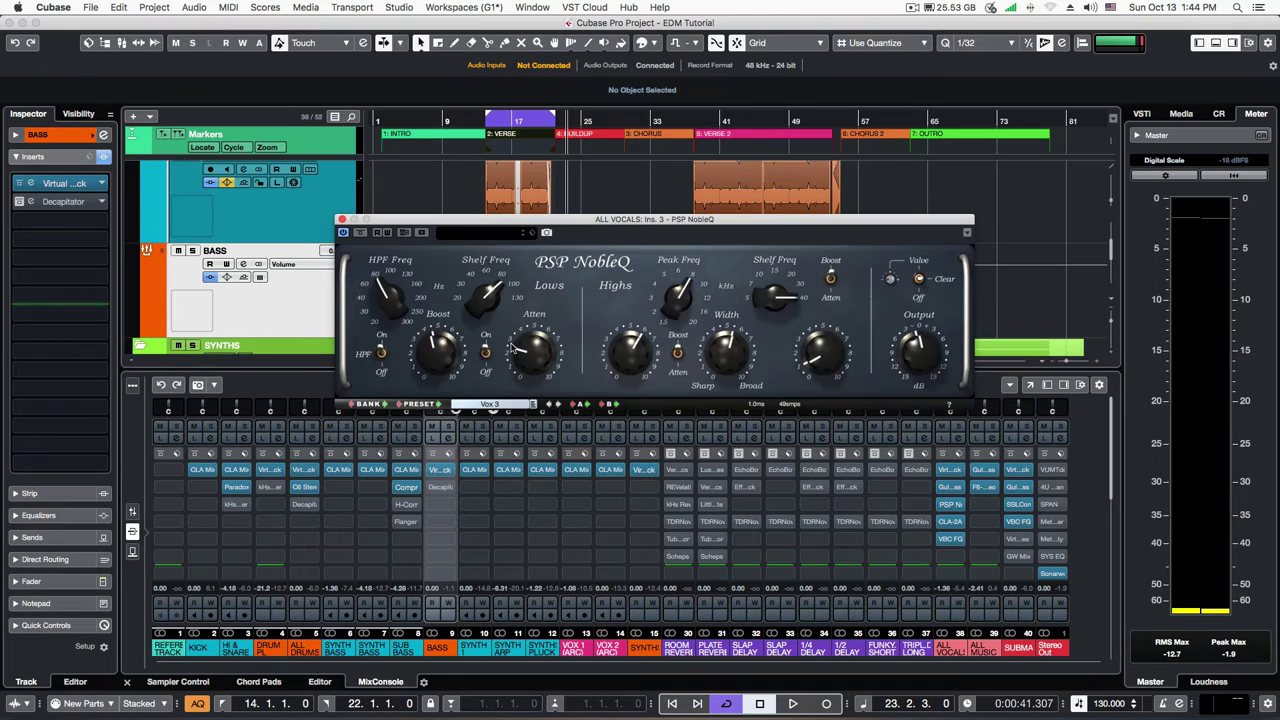
click(381, 352)
click(341, 219)
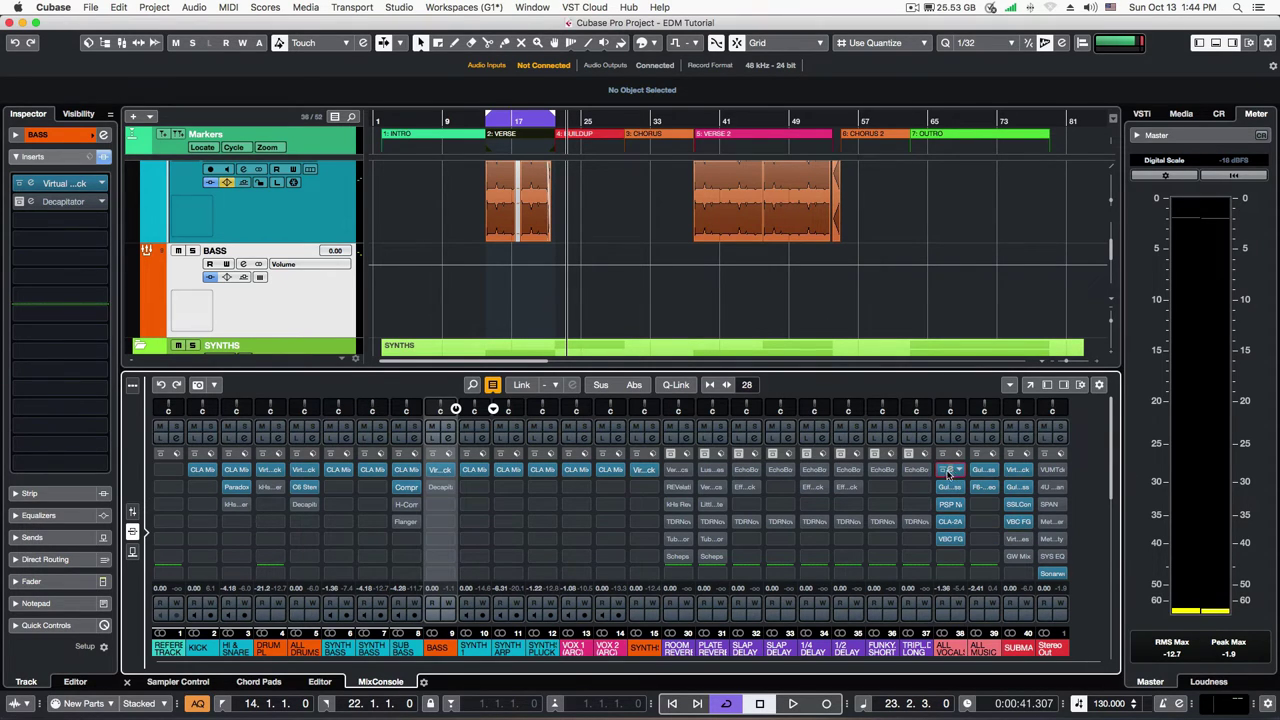
Open the Virtual Mix Rack on the ALL VOCALS channel clear of the ruler and set the cycle range to the chorus.
double_click(941, 478)
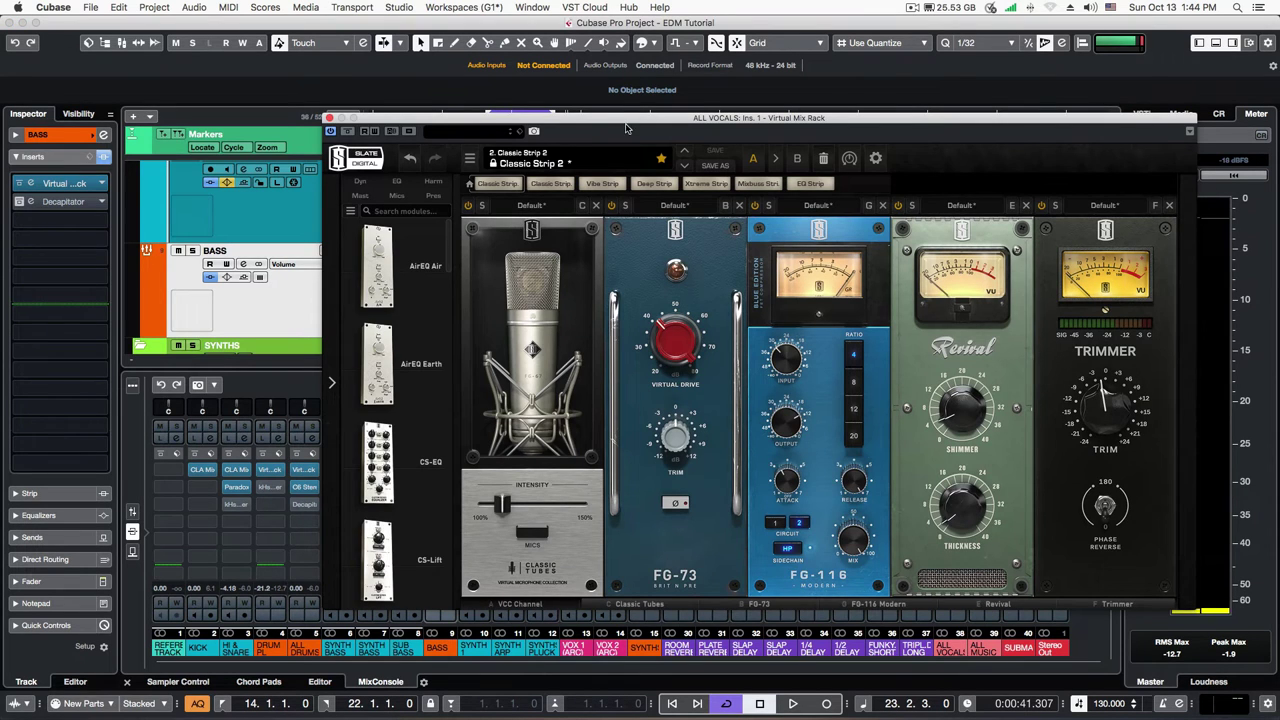
drag(627, 119, 473, 118)
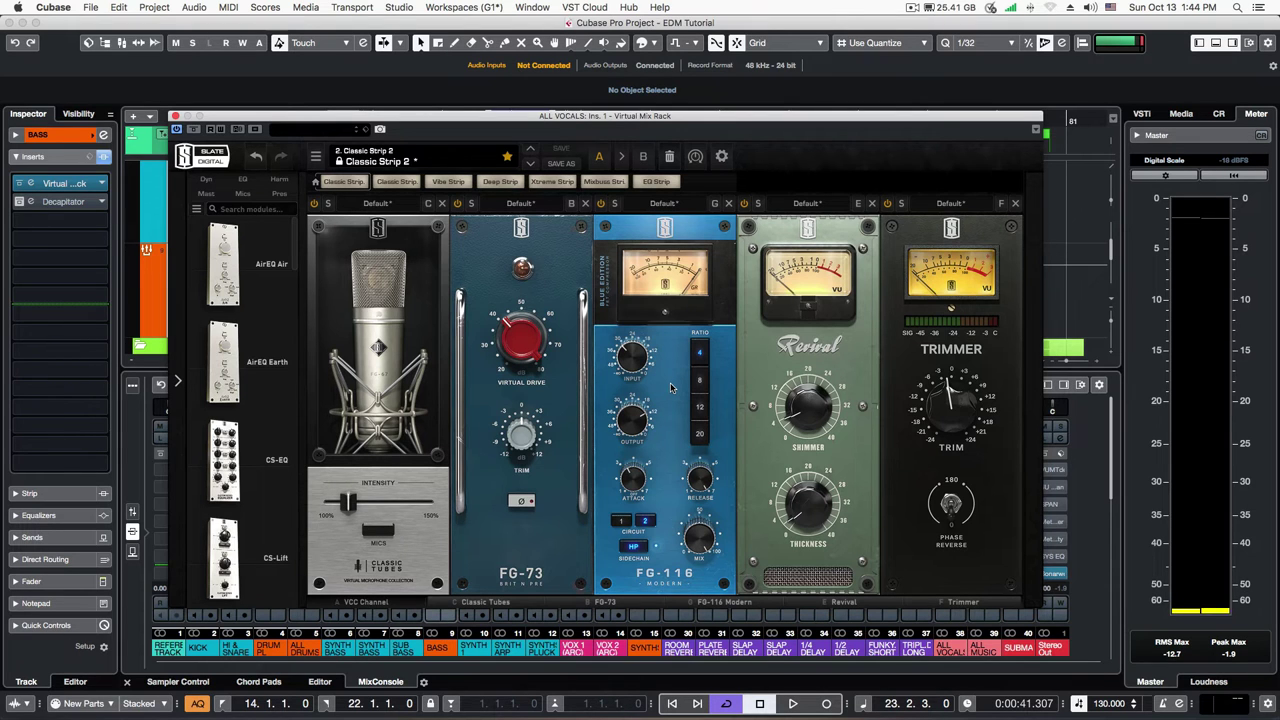
mouse_move(641, 116)
mouse_down()
mouse_move(651, 226)
mouse_move(647, 183)
mouse_up()
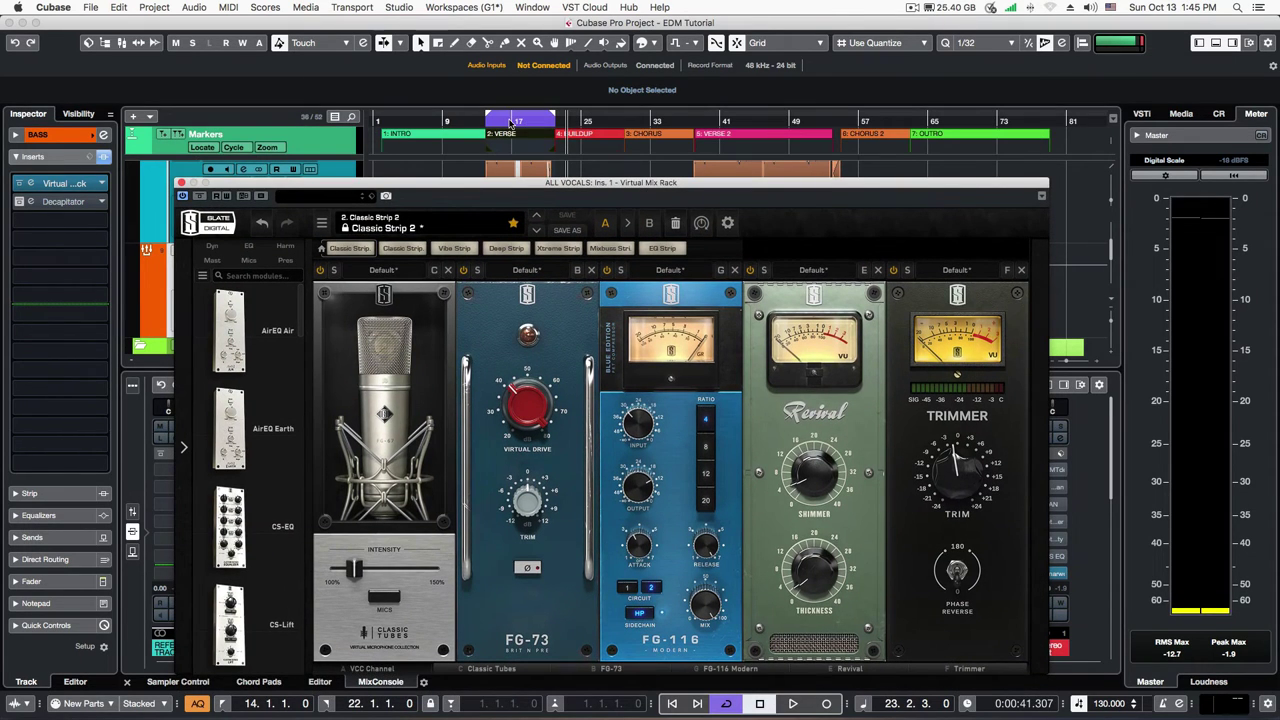
double_click(641, 133)
Play the chorus from its start and compare the vocals with the FG-116 compressor module bypassed and active.
click(629, 120)
key(space)
drag(630, 183, 623, 185)
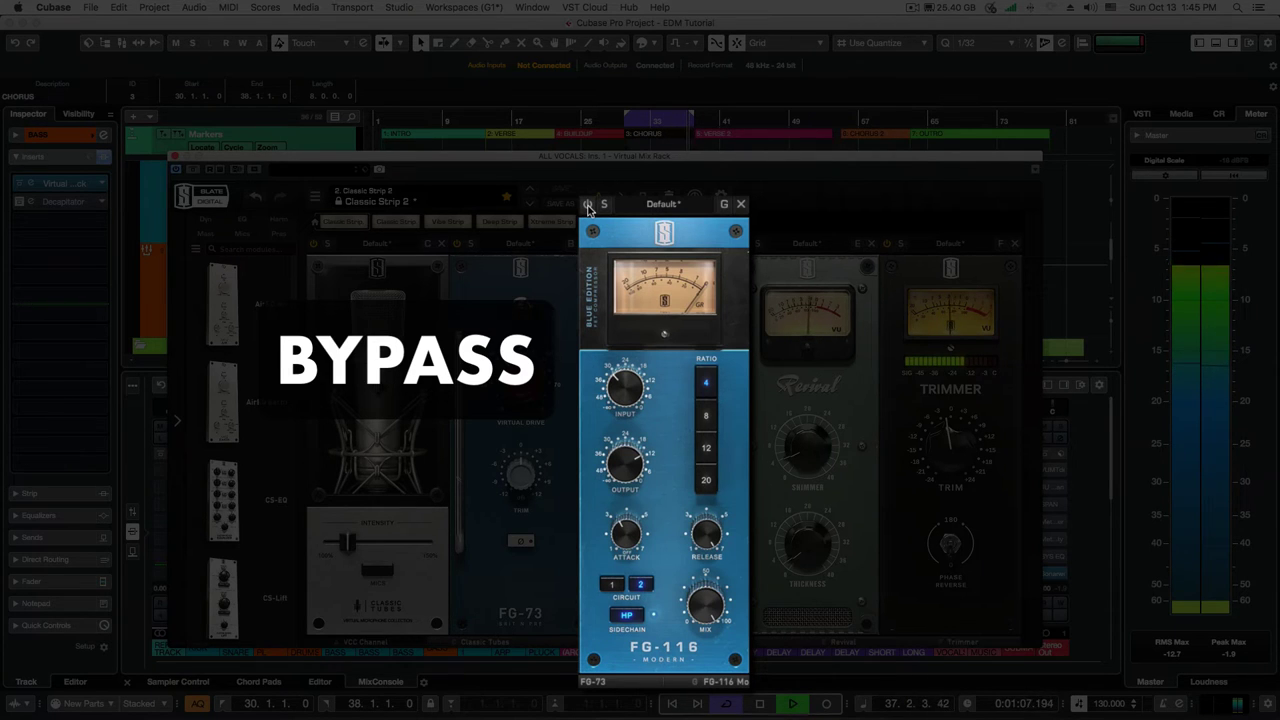
click(588, 205)
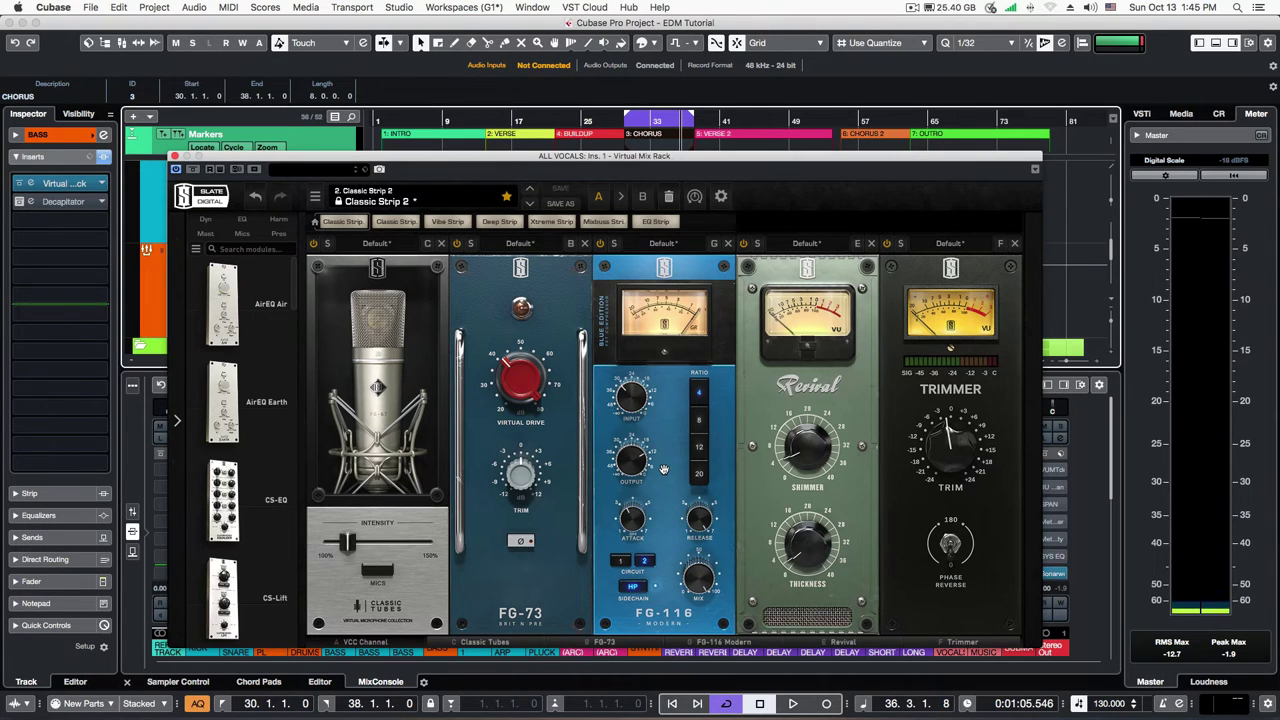
key(space)
Check the FG-116's release and attack settings, and replace its window with the CLA-2A compressor from the ALL VOCALS inserts.
mouse_move(695, 515)
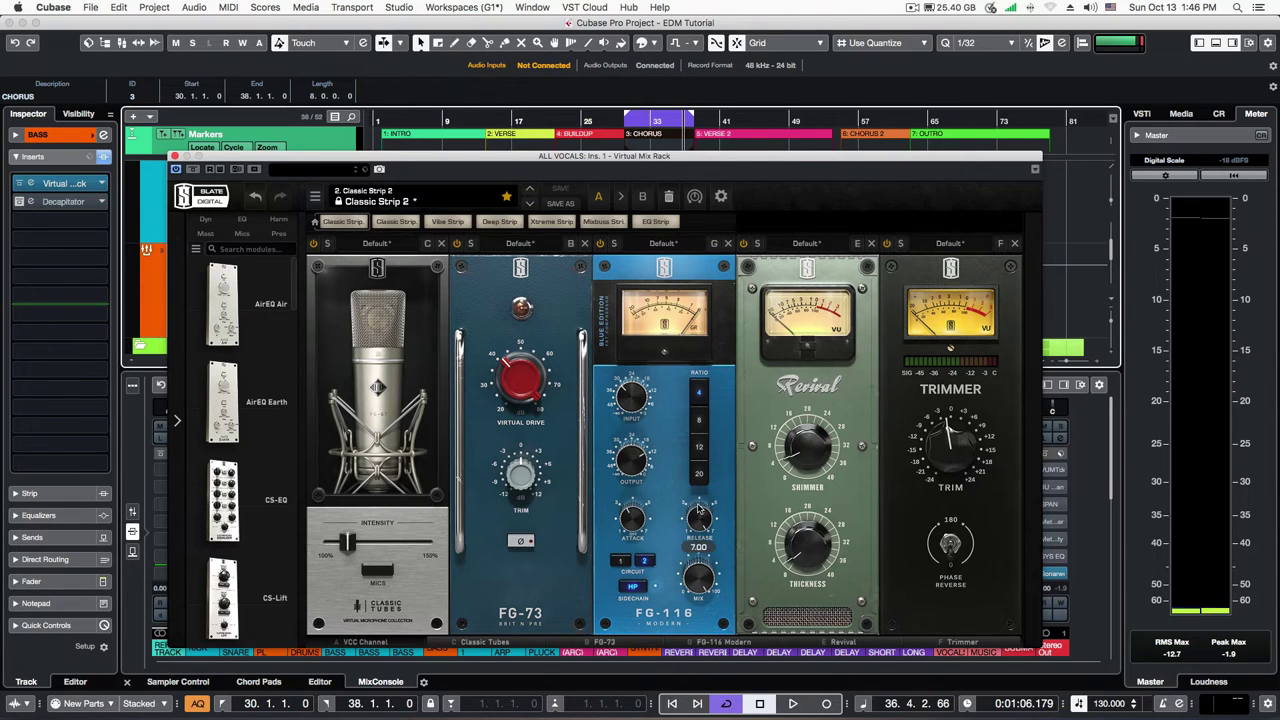
mouse_move(629, 518)
click(173, 157)
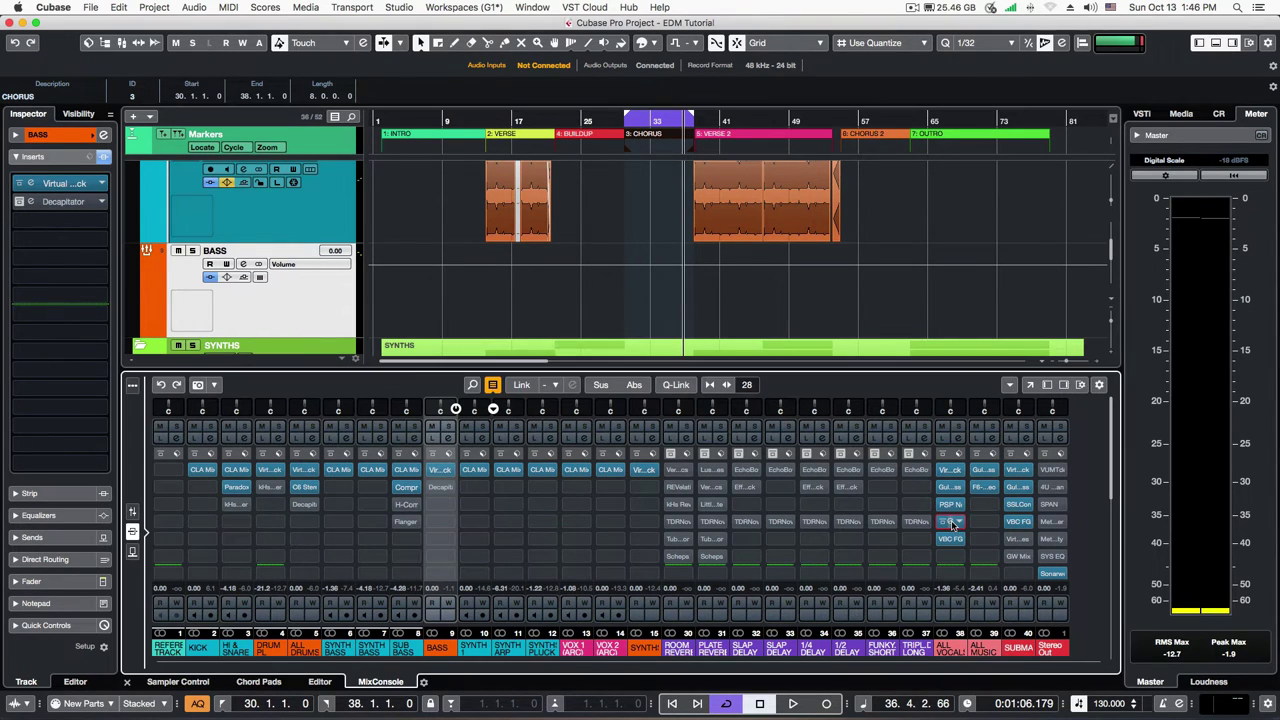
click(953, 524)
drag(759, 254, 630, 204)
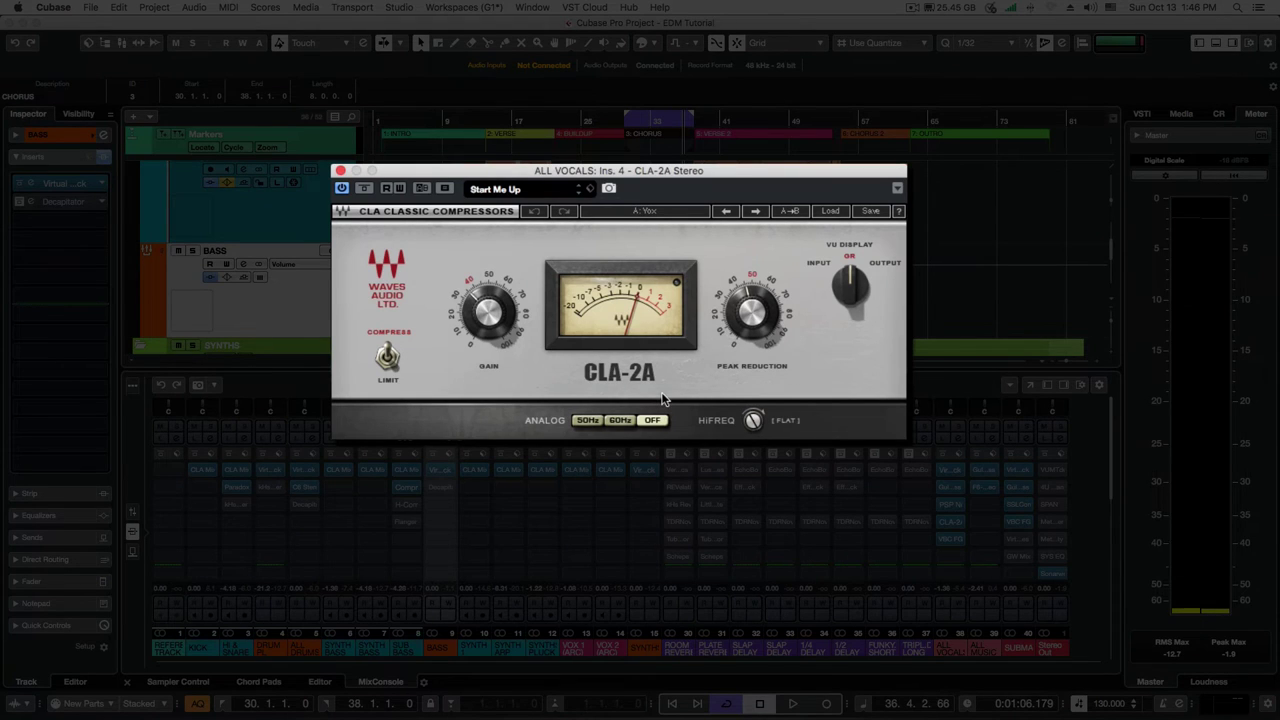
Play into the chorus from just before its start and compare ALL VOCALS with the CLA-2A bypassed and active.
mouse_move(506, 332)
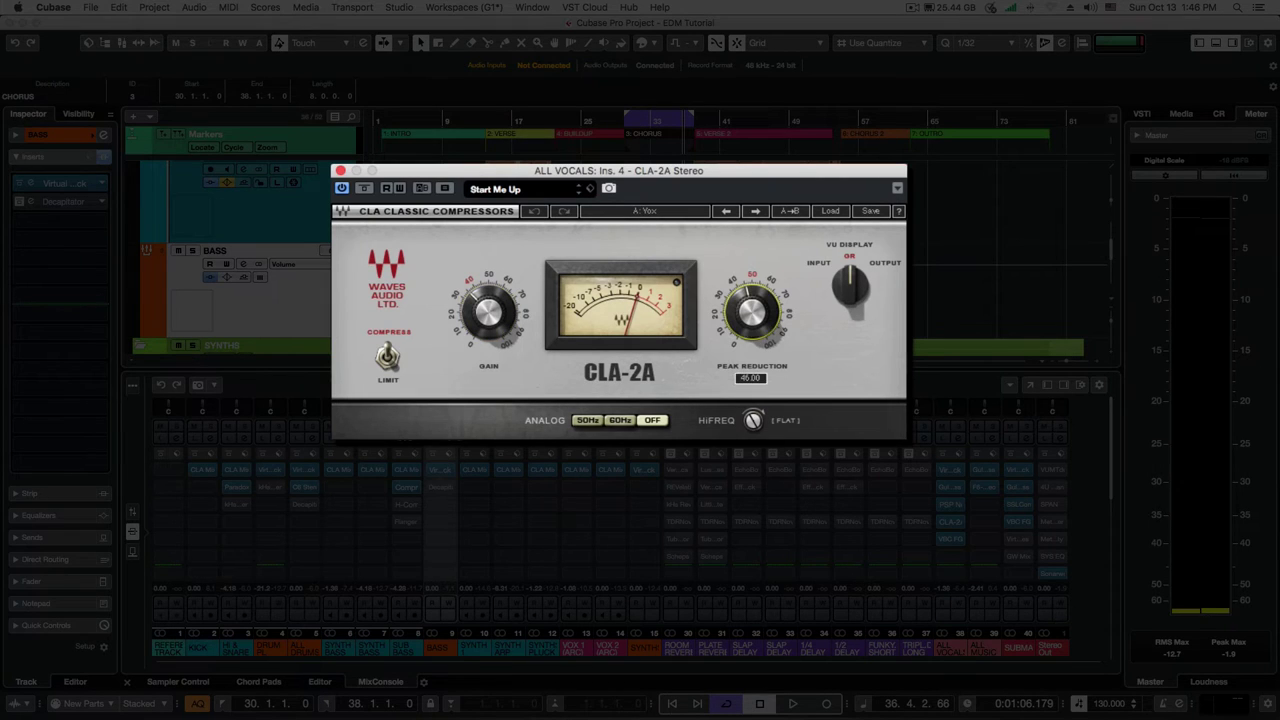
click(364, 188)
click(622, 125)
key(space)
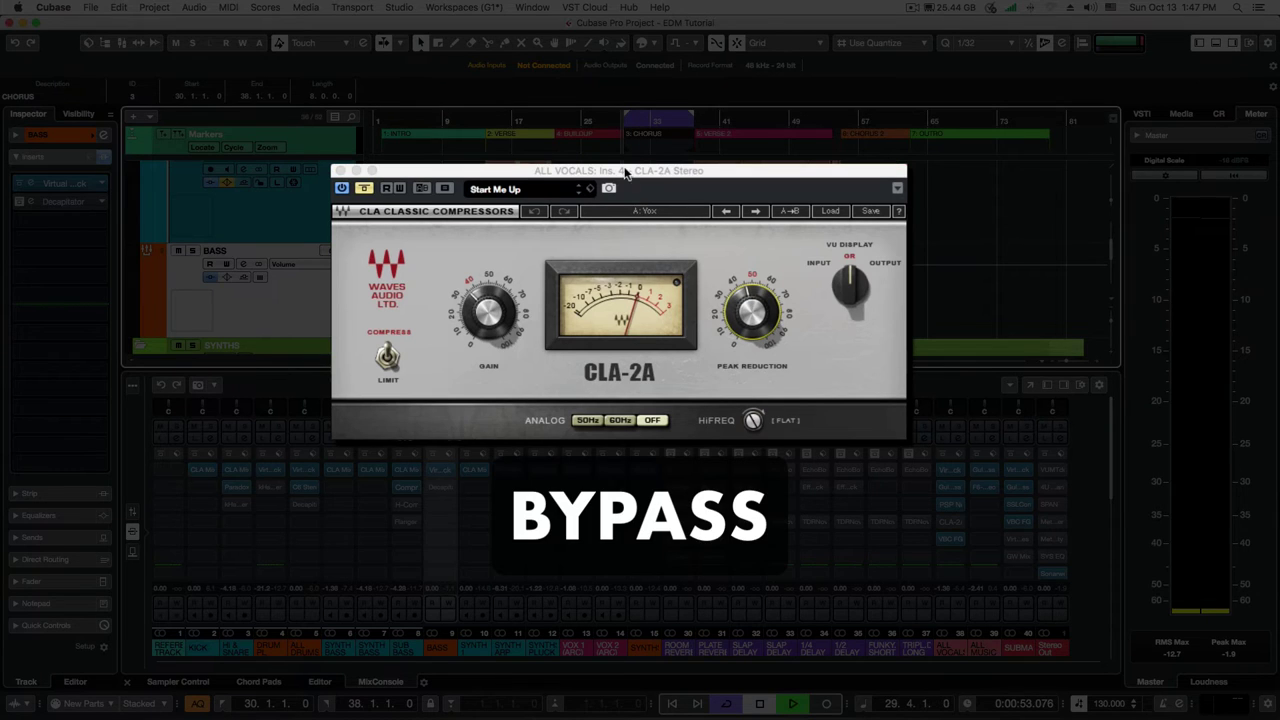
click(366, 190)
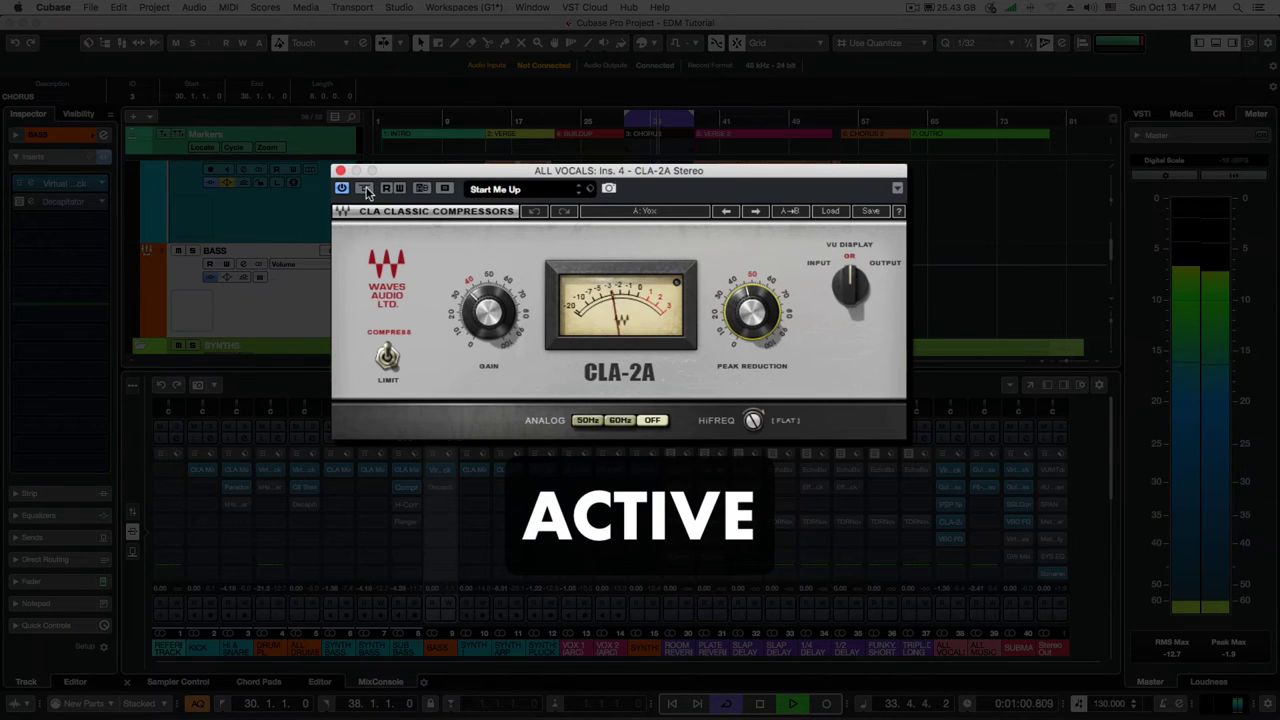
click(366, 190)
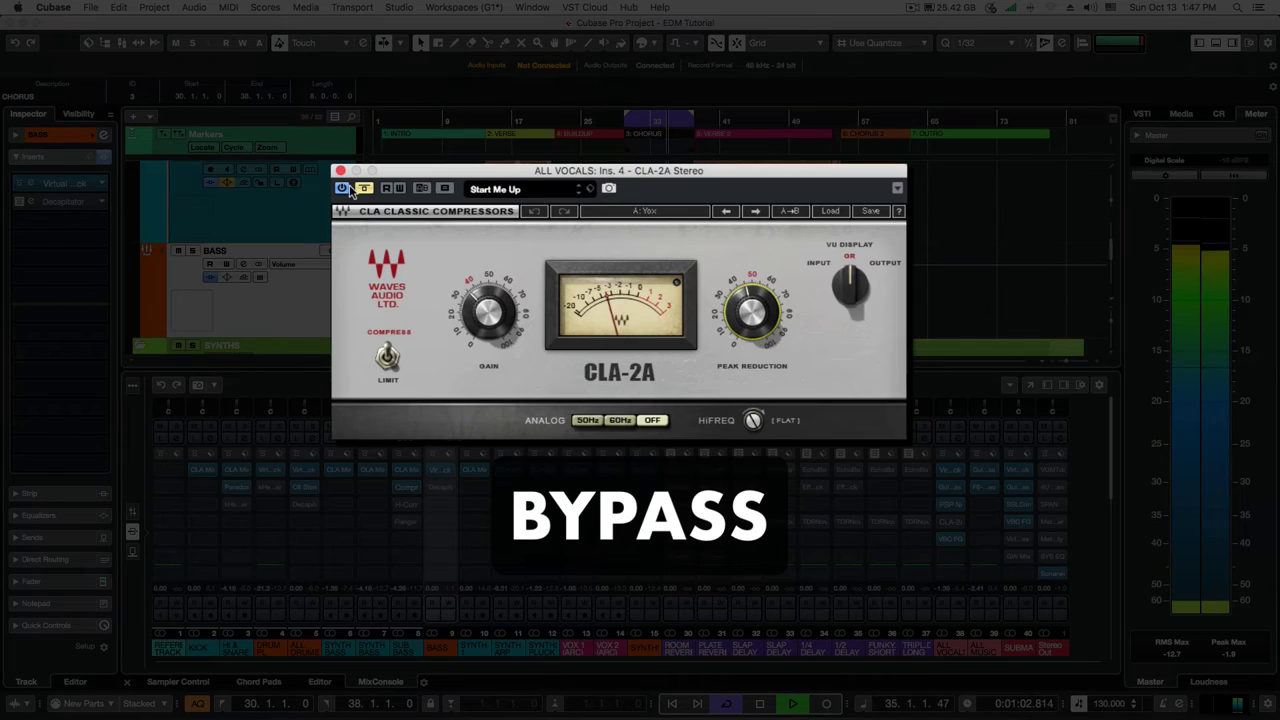
click(364, 190)
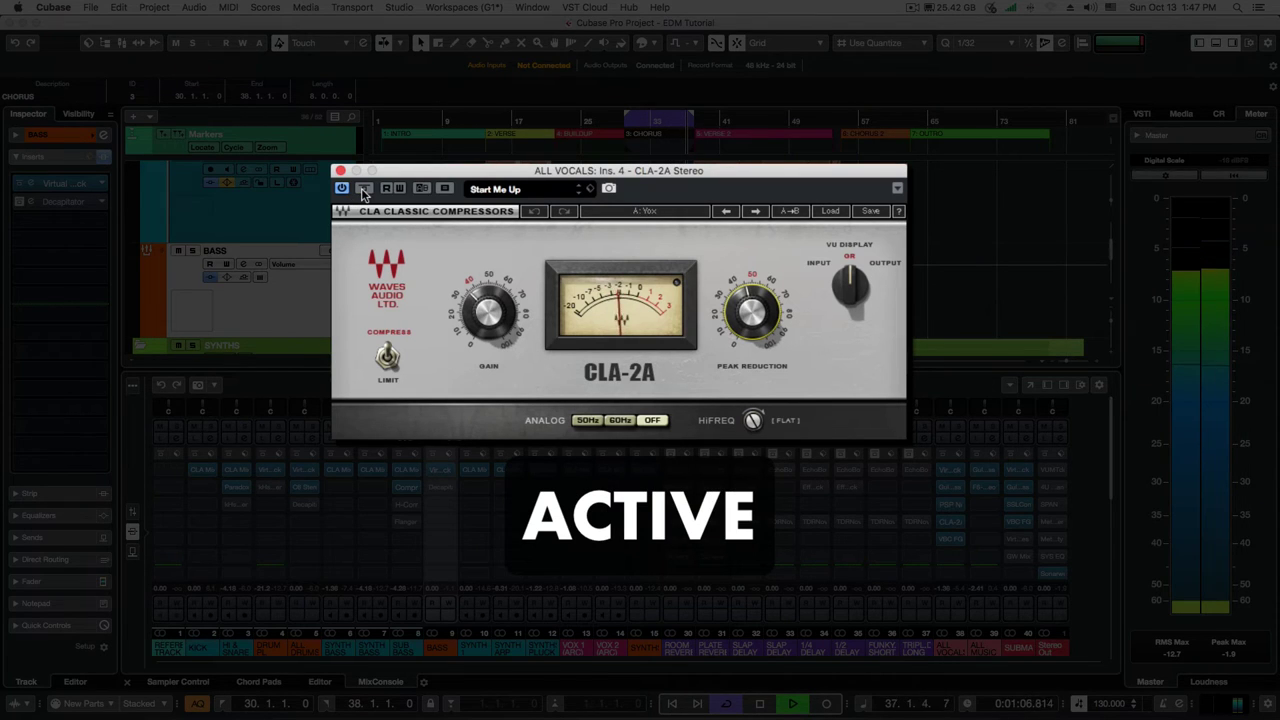
click(364, 190)
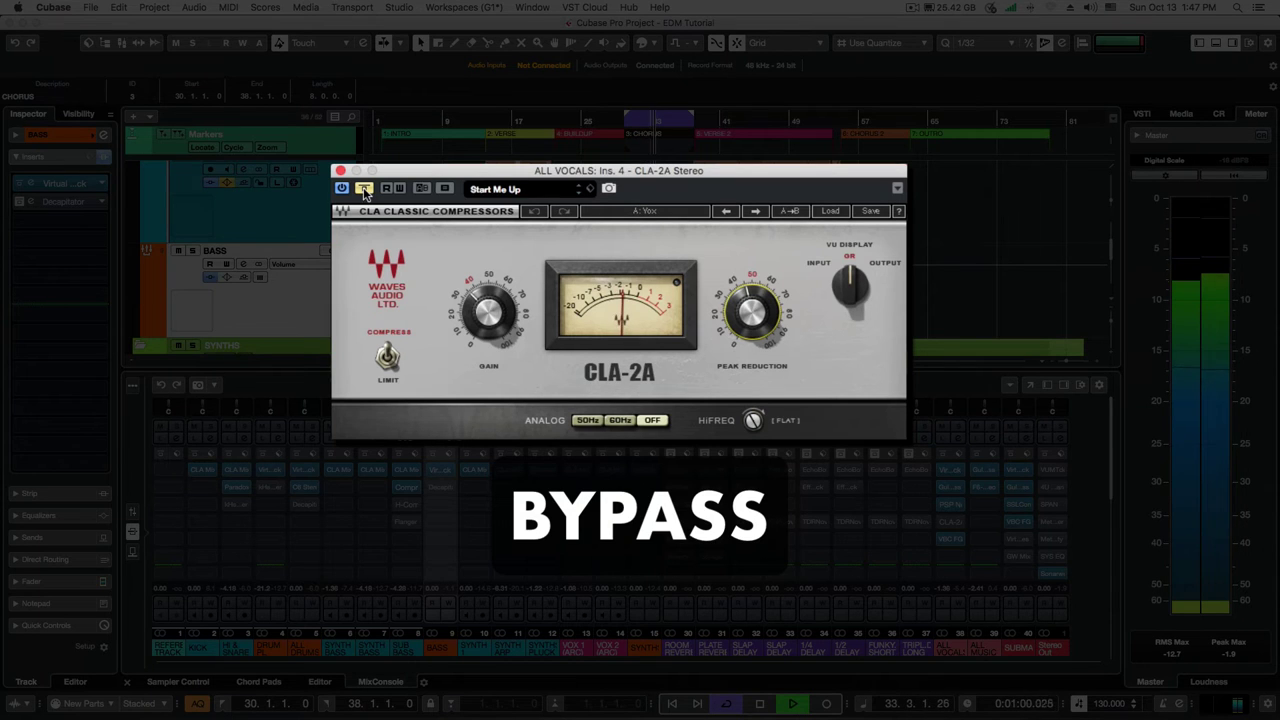
click(364, 190)
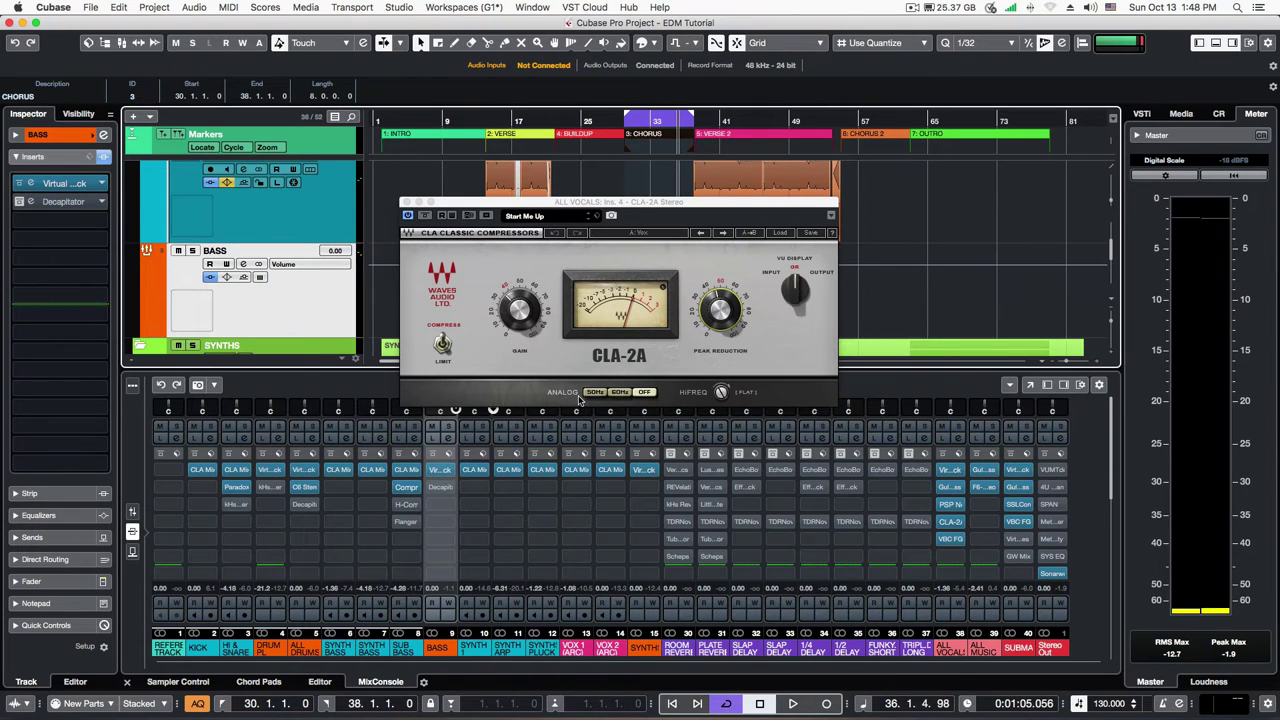
Set the CLA-2A's analog option to Off and close the compressor window.
click(646, 394)
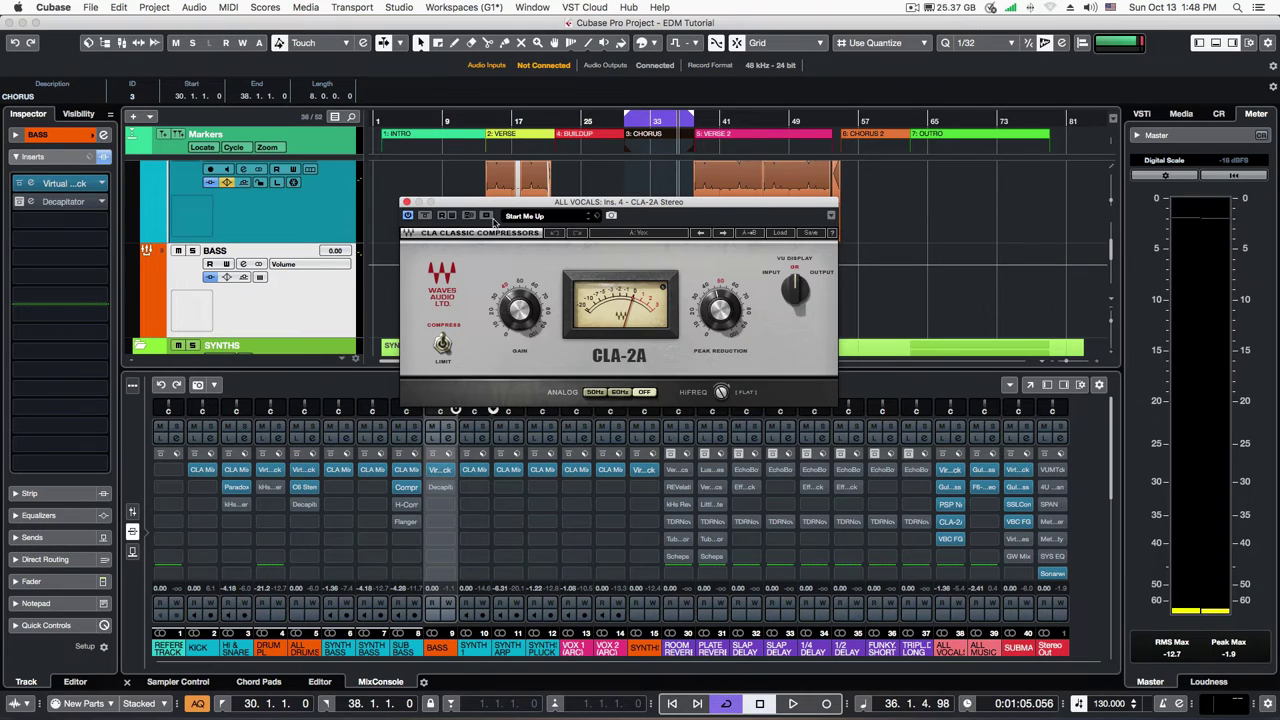
click(406, 203)
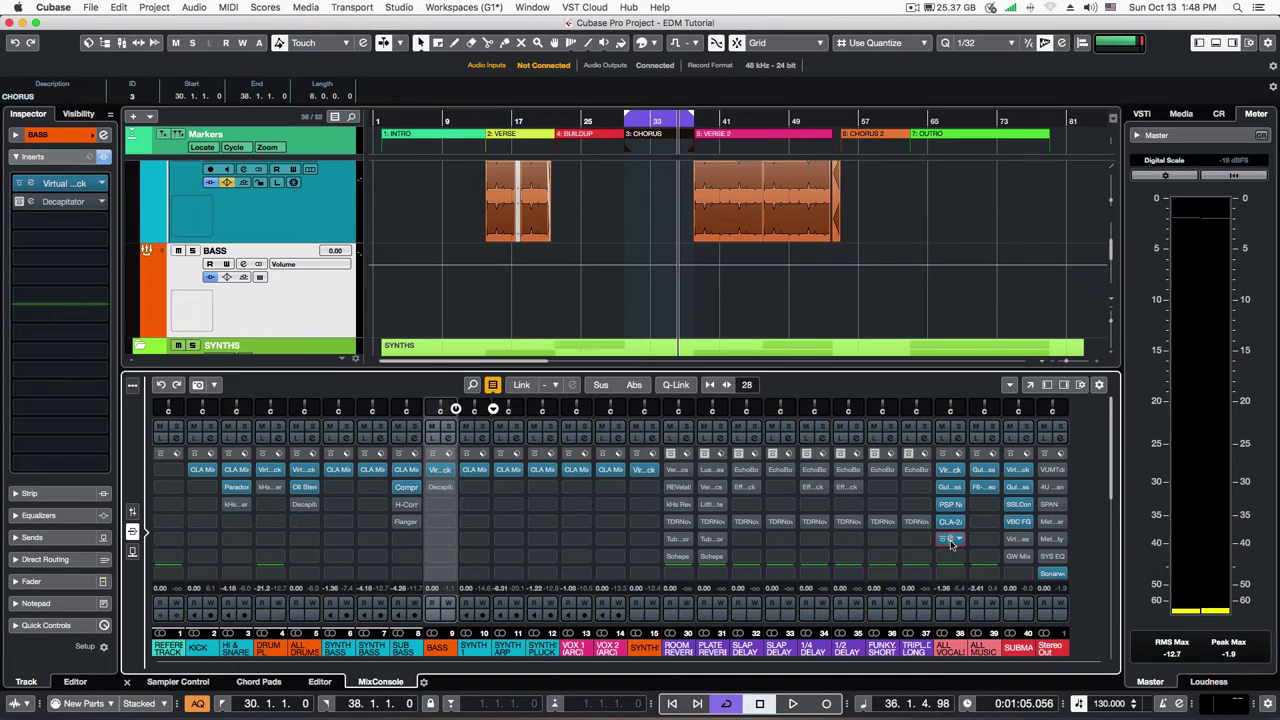
Open the VBC FG-MU on ALL VOCALS and play the chorus, comparing the vocals with the compressor bypassed and active.
click(951, 540)
drag(587, 136, 579, 167)
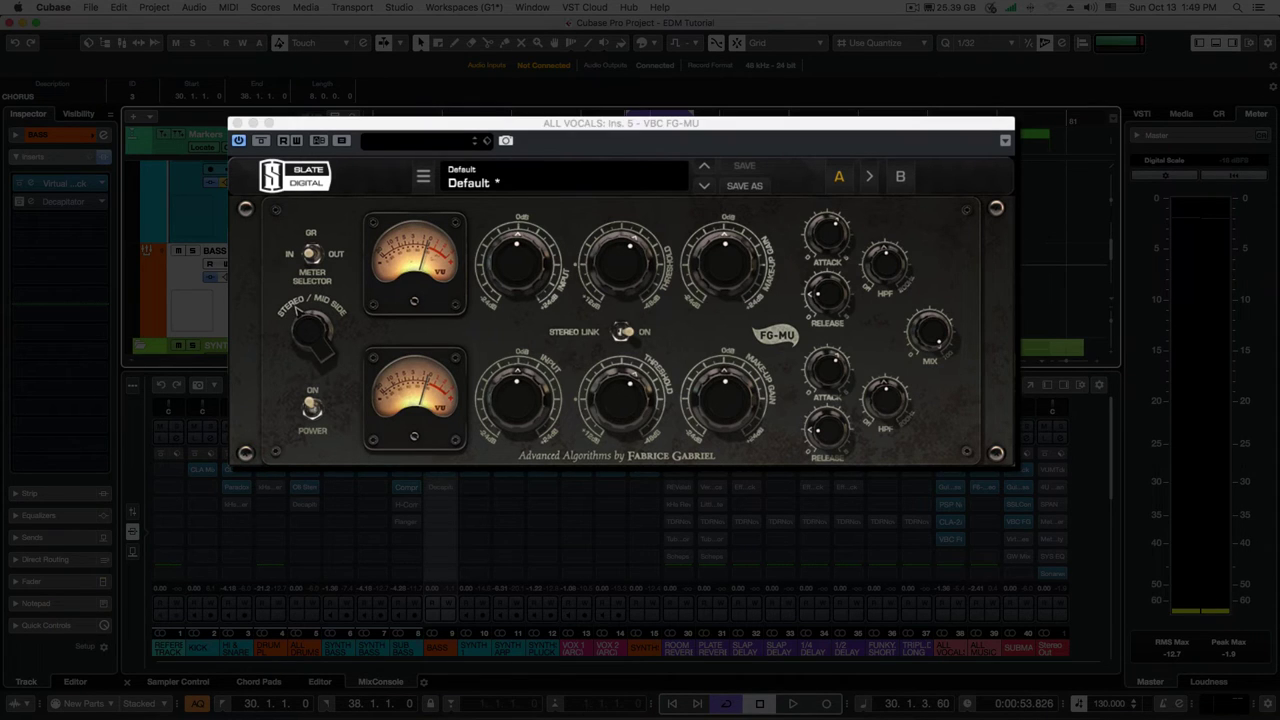
key(space)
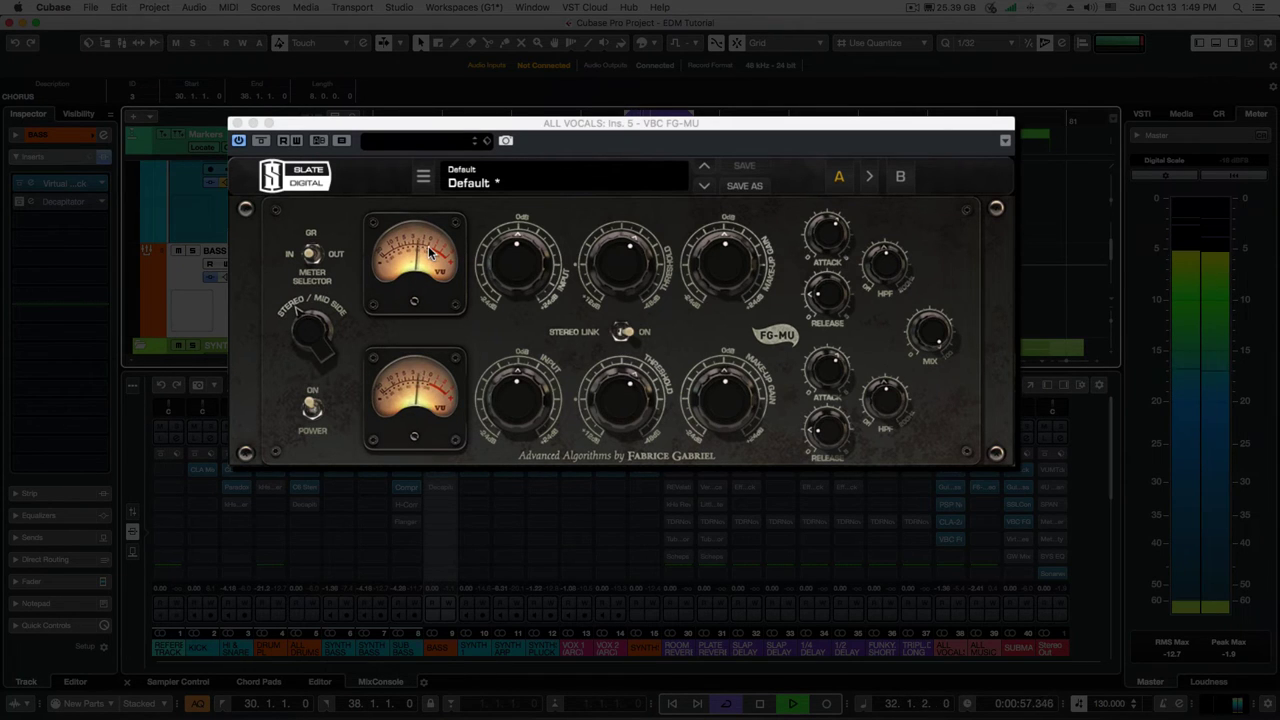
key(space)
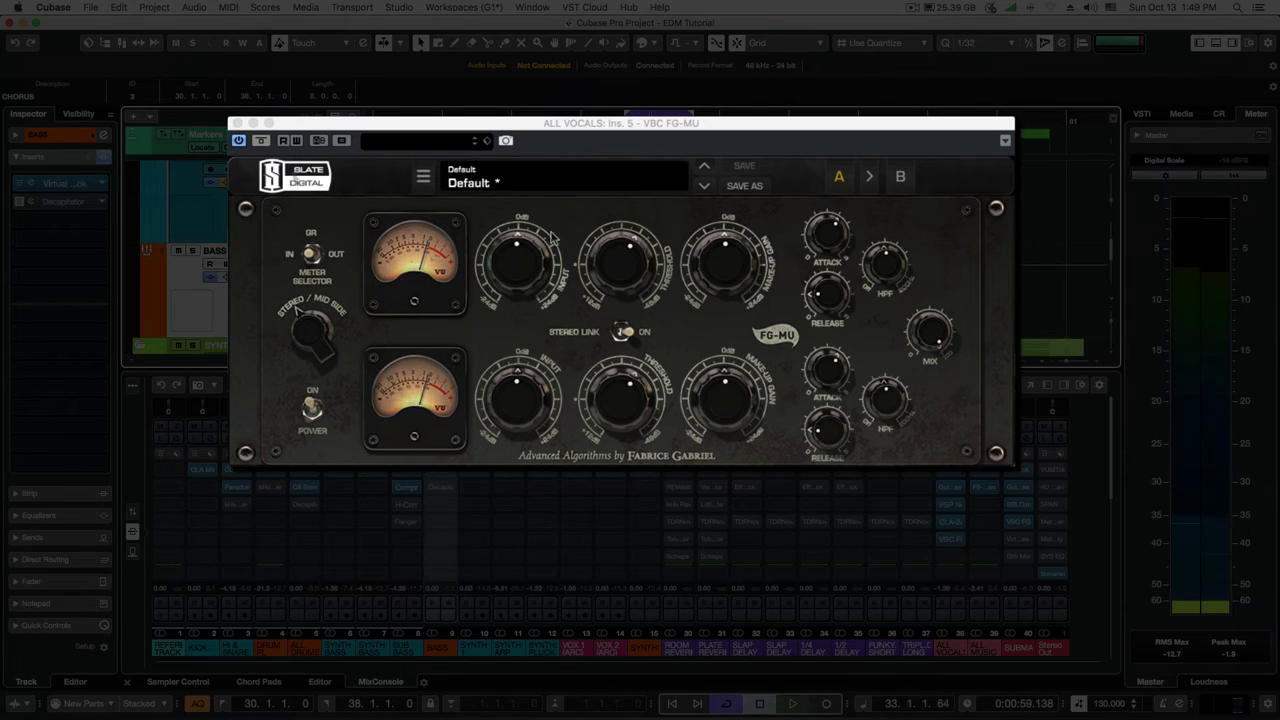
key(space)
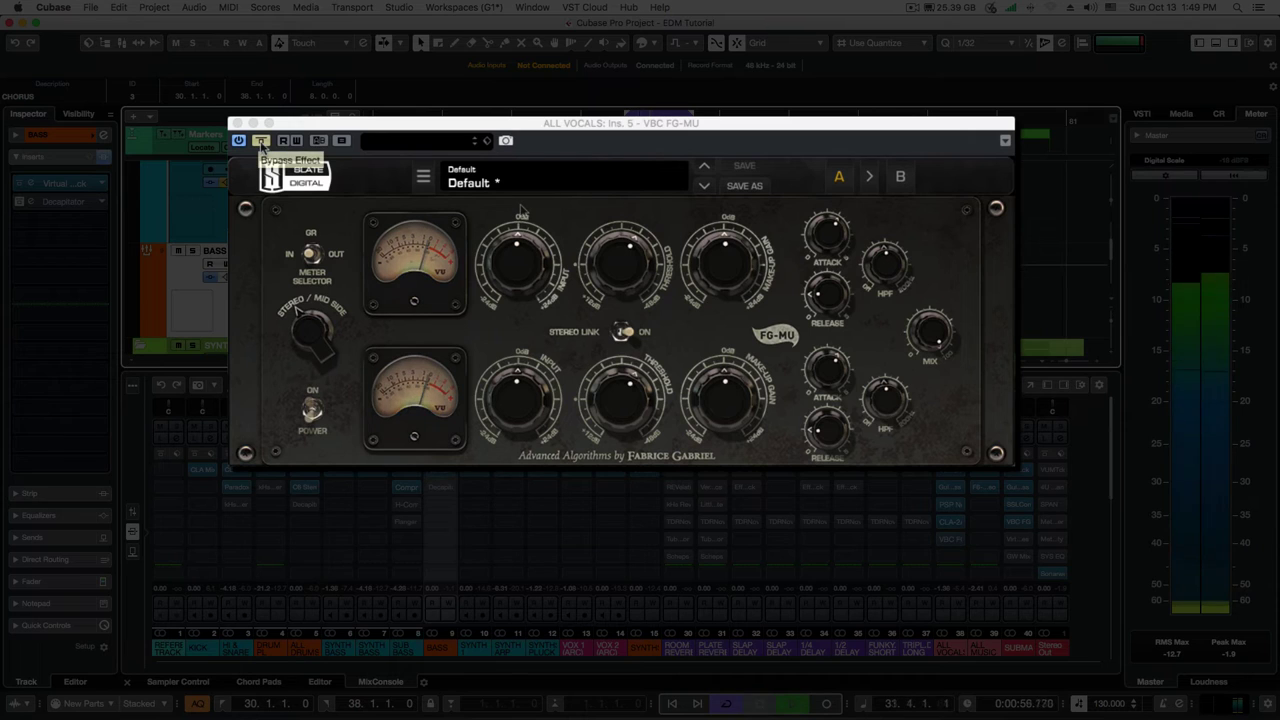
click(260, 141)
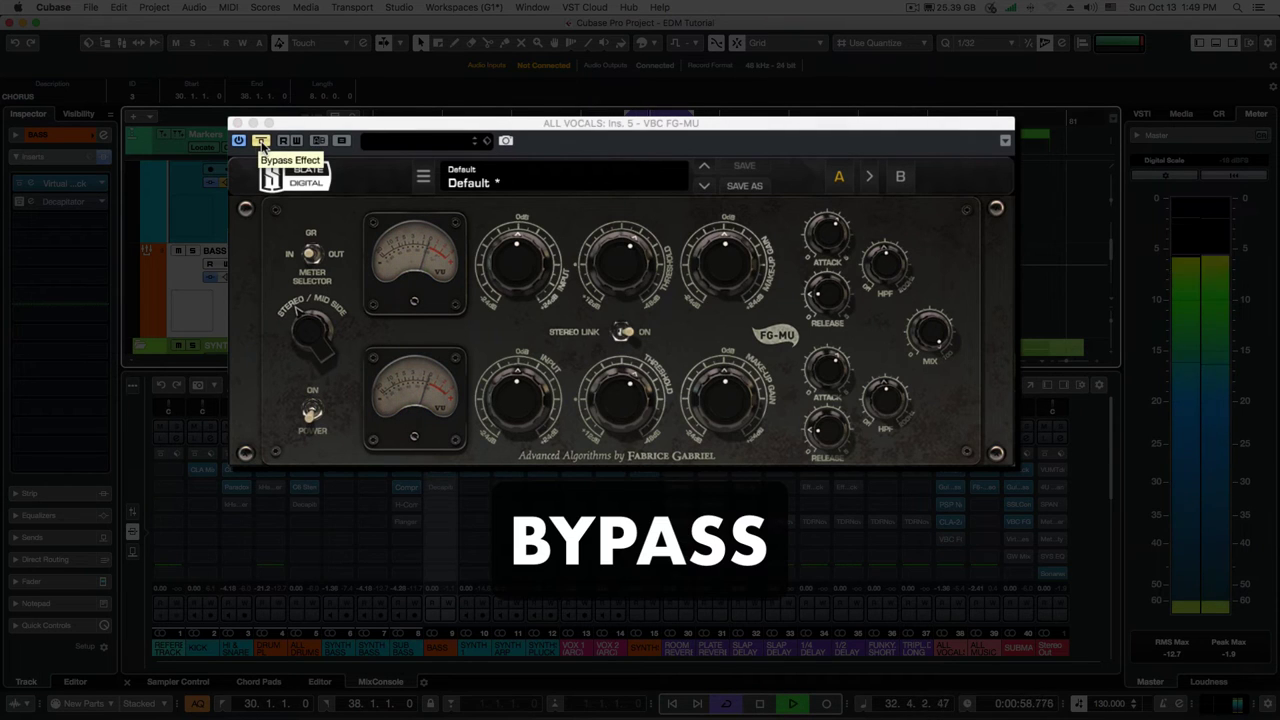
click(261, 141)
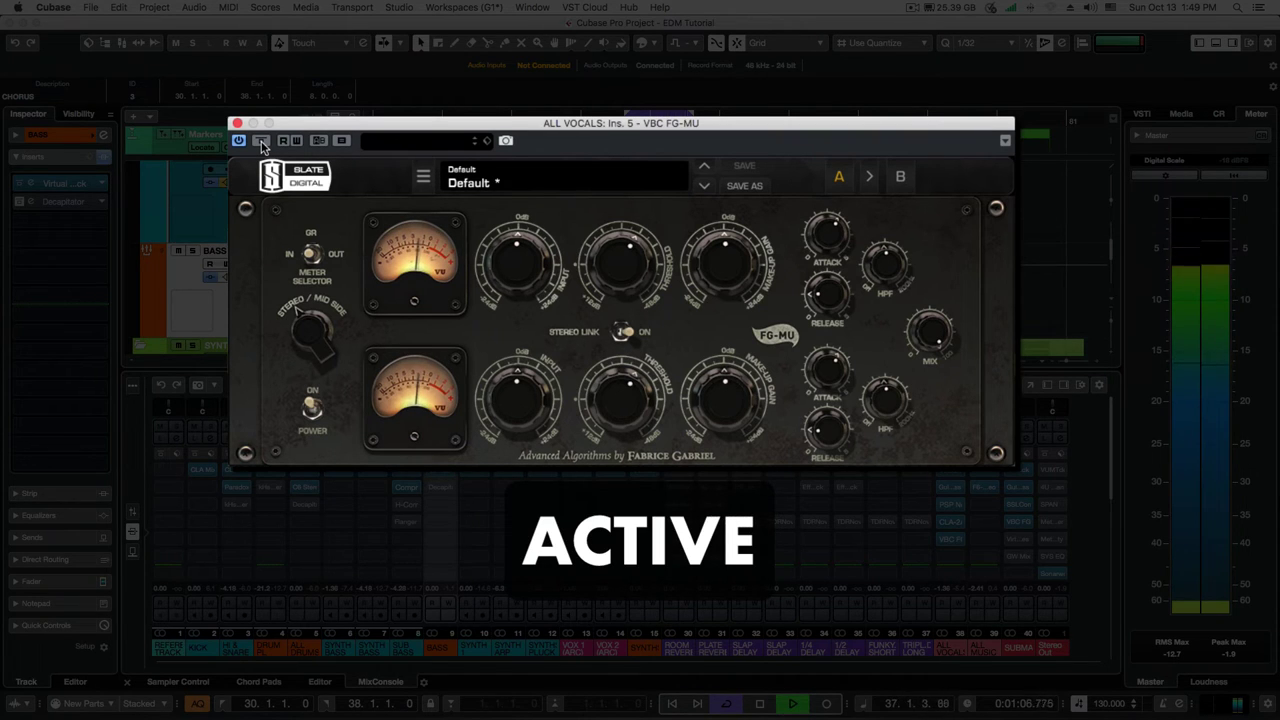
Stop playback, close the vocal-bus FG-MU window, and open the F6-RTA Stereo from the ALL MUSIC inserts.
key(space)
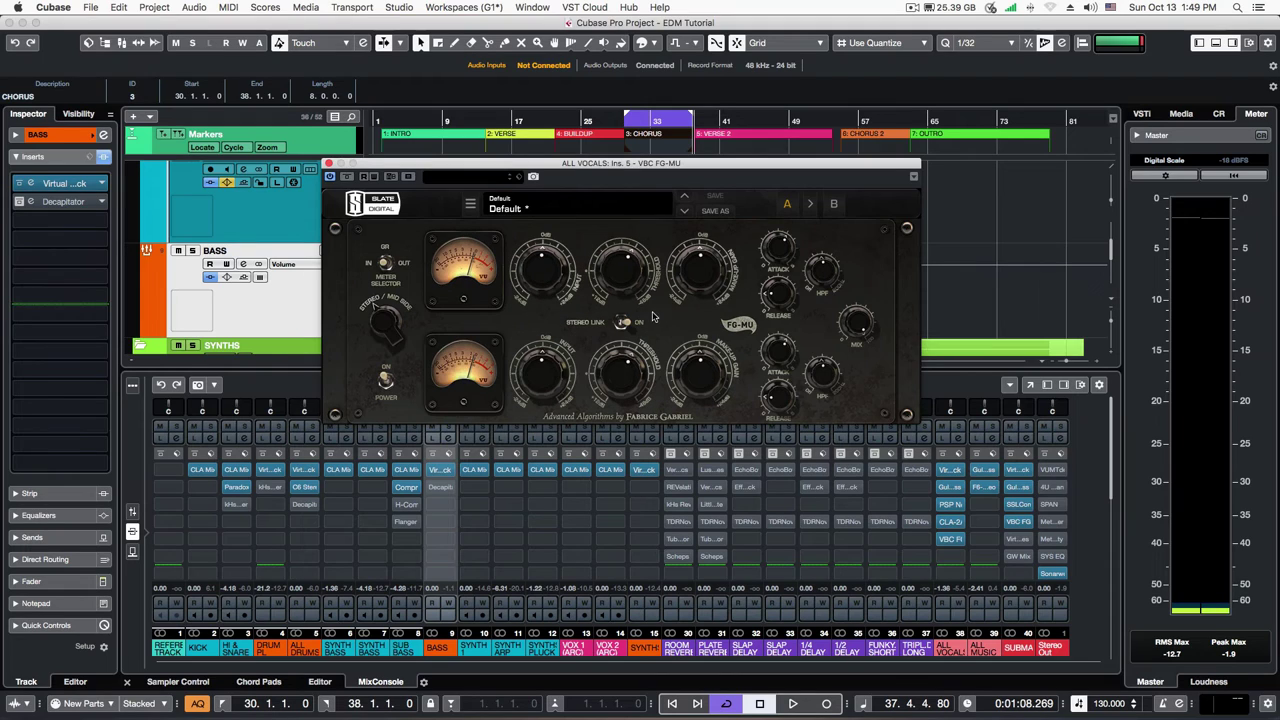
click(329, 164)
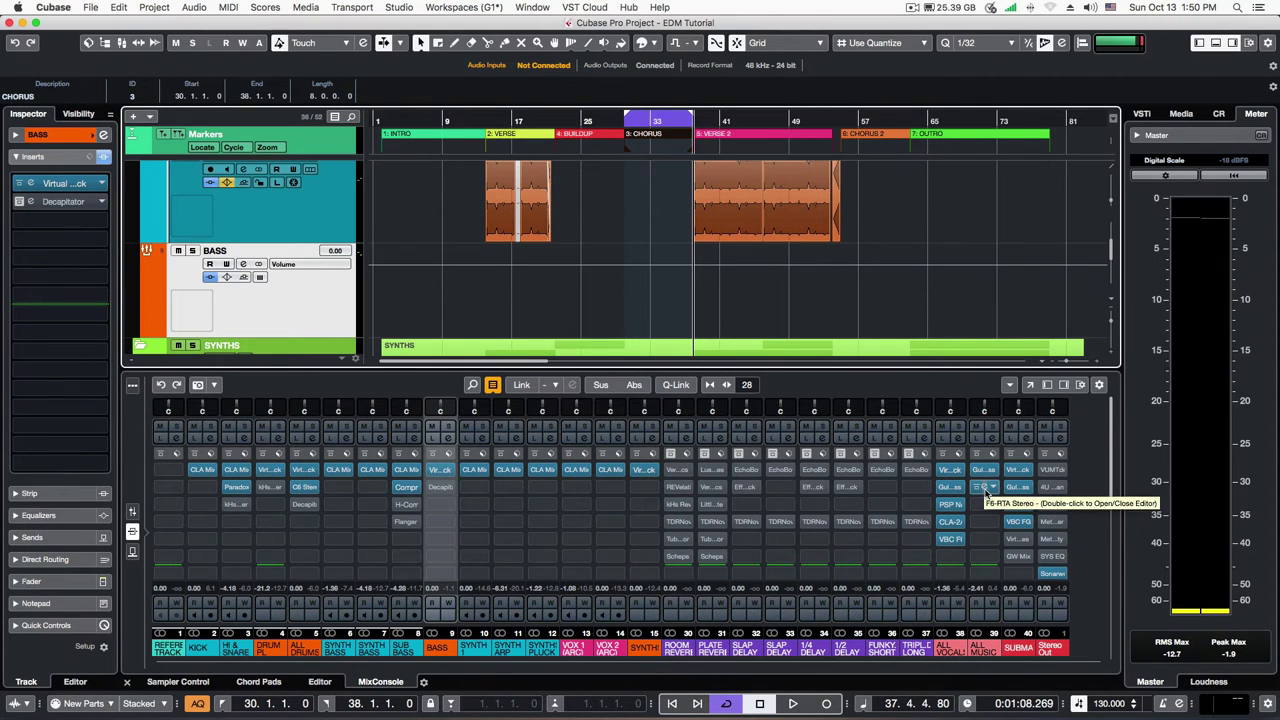
double_click(985, 488)
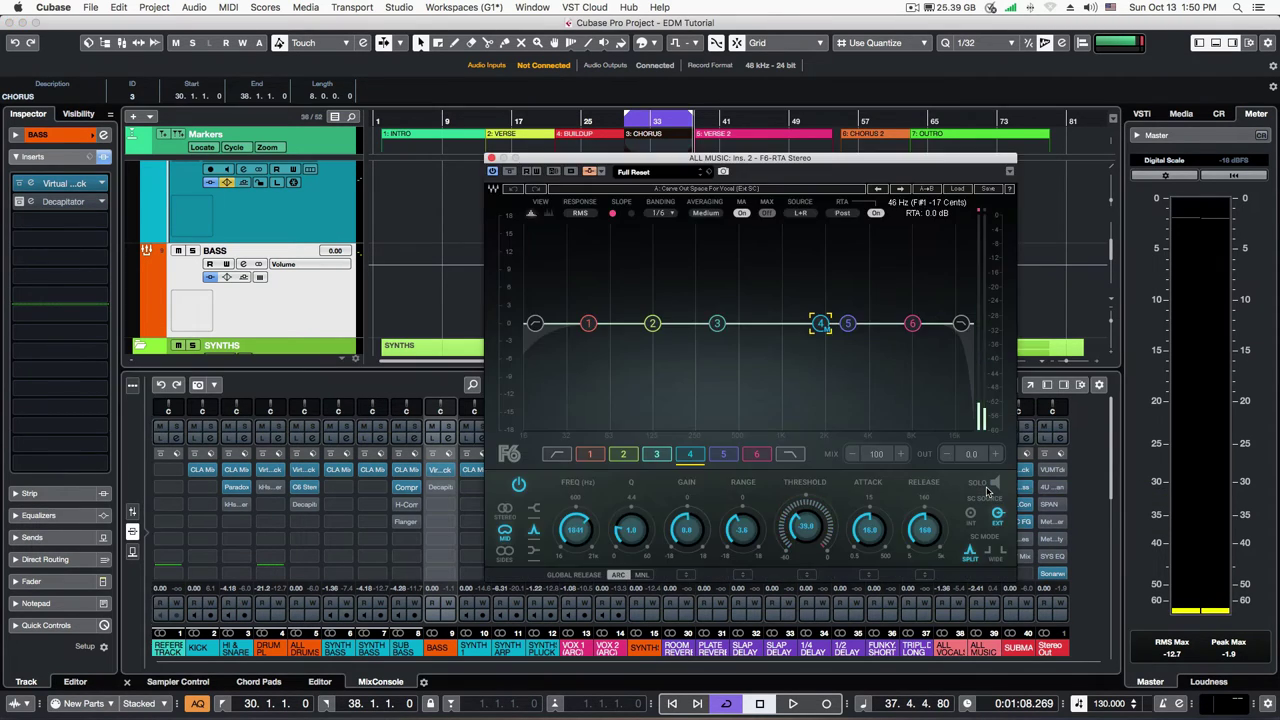
drag(729, 160, 527, 164)
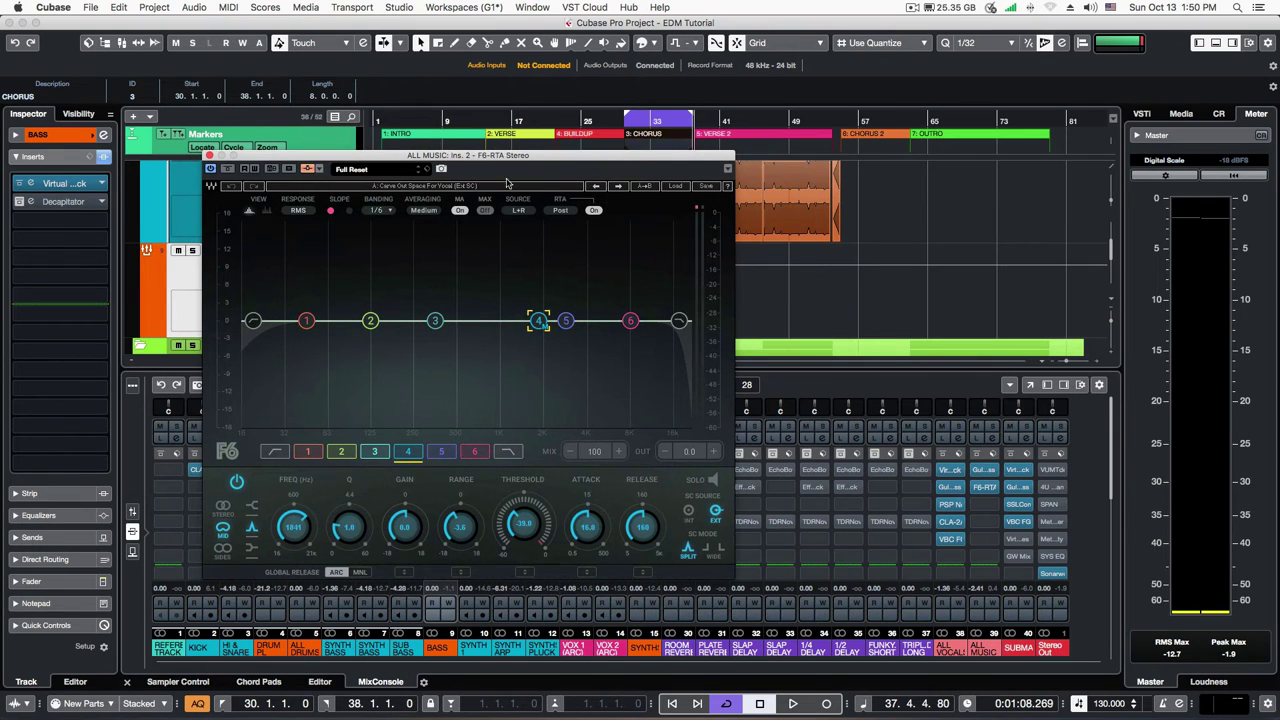
drag(482, 158, 516, 159)
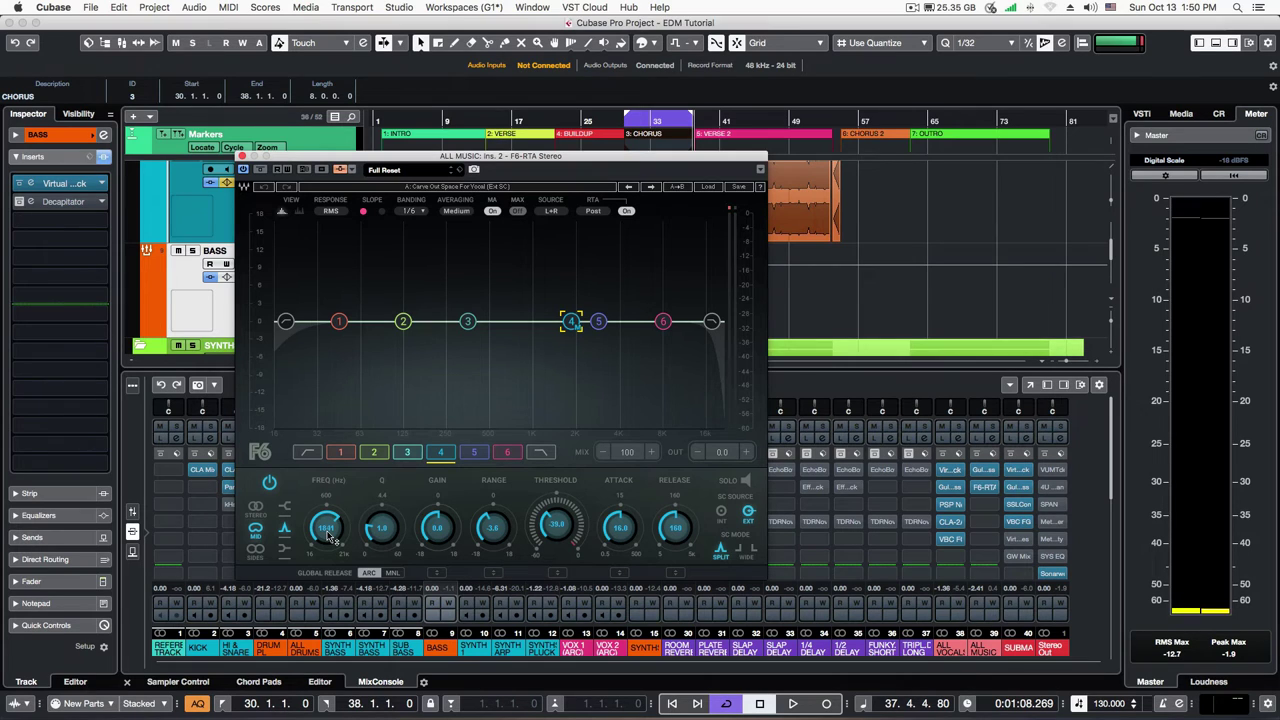
Set band 4's frequency in the F6-RTA to about 2066 Hz and check the plugin's side-chain inputs.
drag(330, 540, 330, 526)
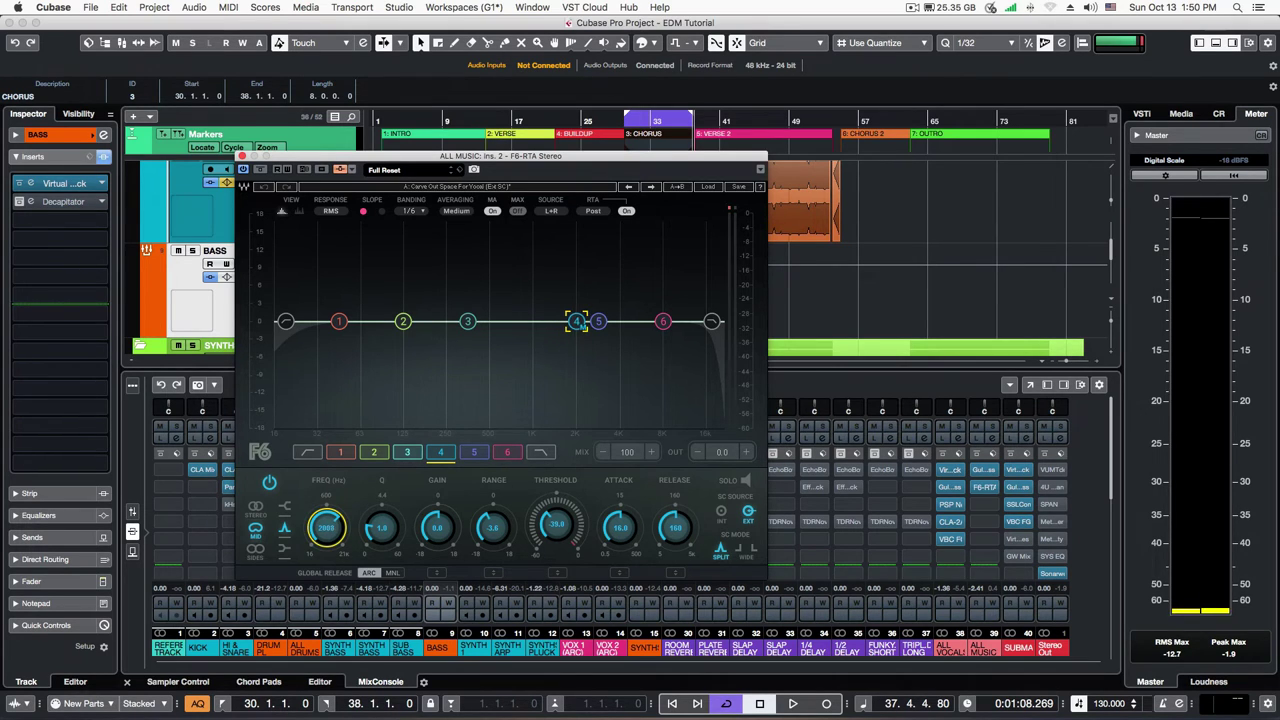
mouse_move(327, 528)
mouse_down()
mouse_move(327, 512)
mouse_move(327, 526)
mouse_up()
drag(562, 160, 568, 152)
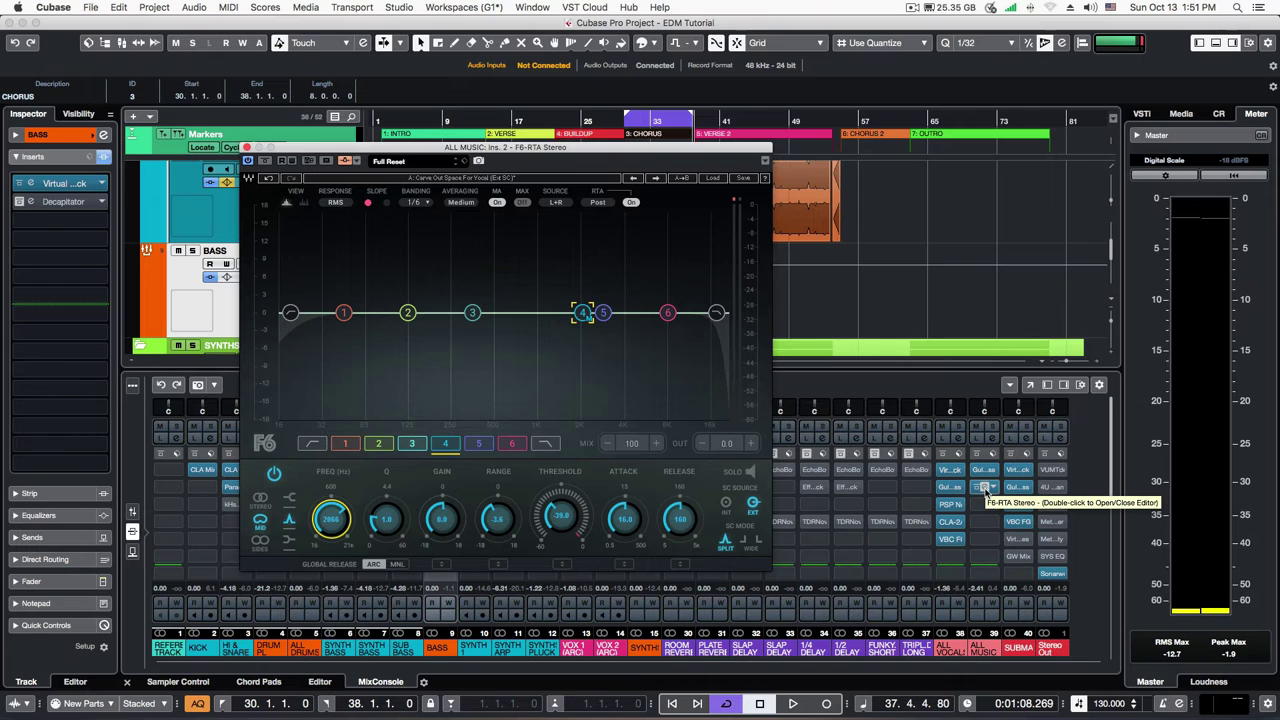
click(353, 161)
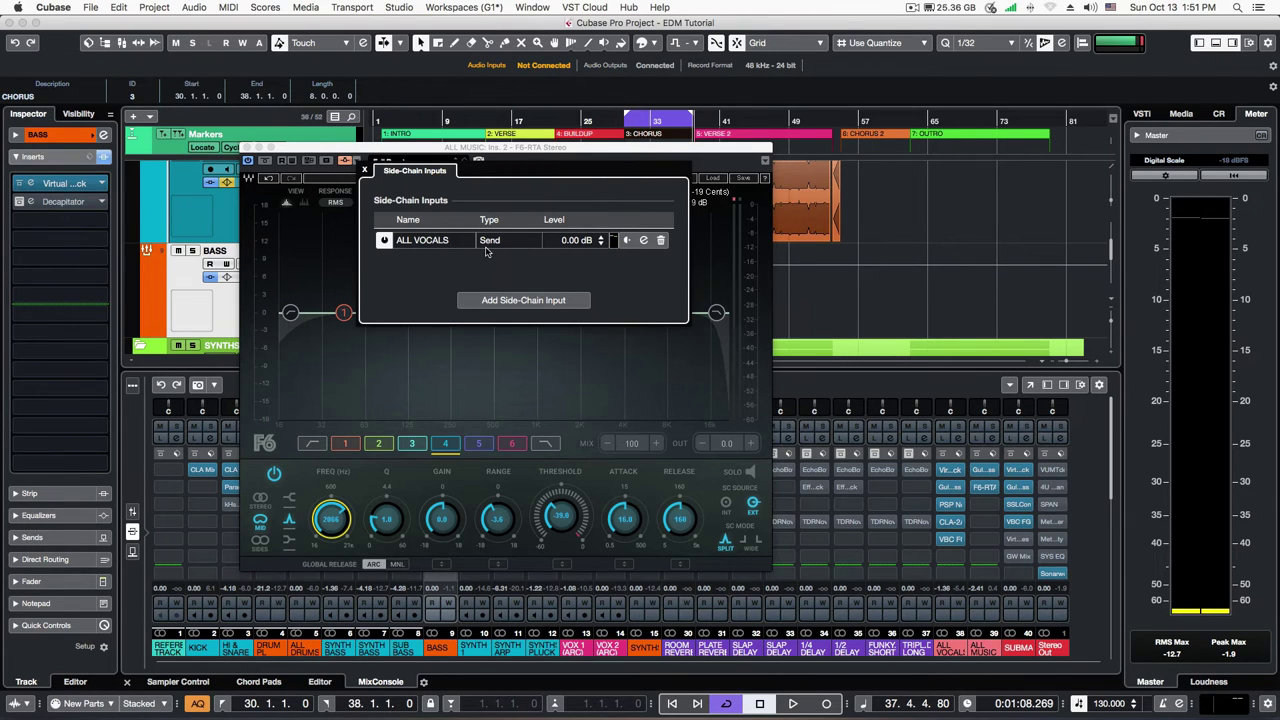
click(365, 171)
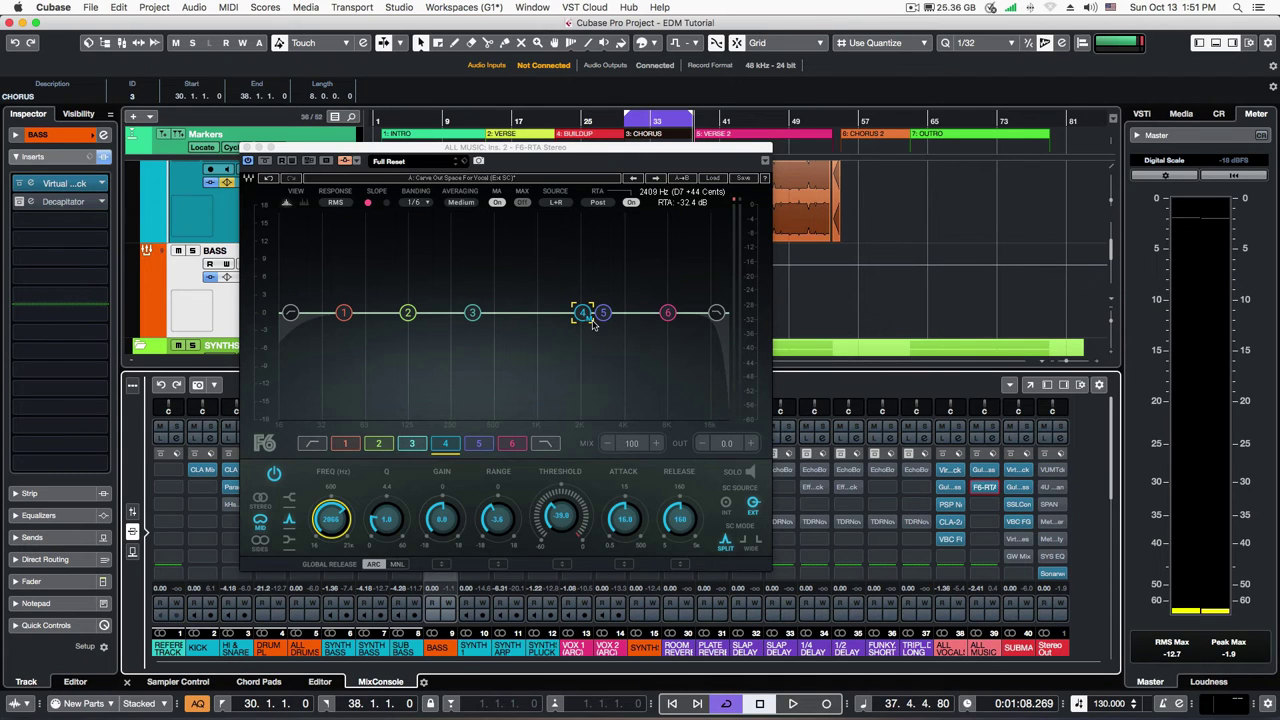
Play the chorus from its start and compare ALL MUSIC with the F6-RTA bypassed and active.
click(626, 121)
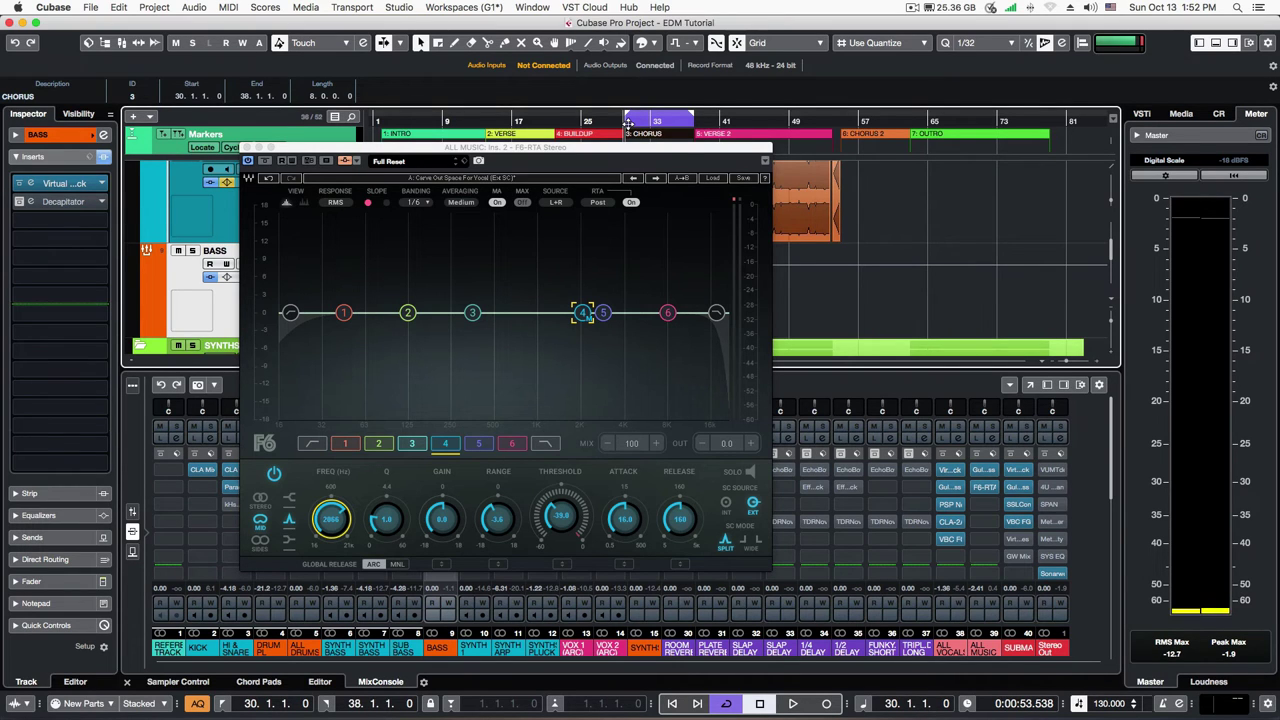
drag(637, 140, 733, 159)
key(space)
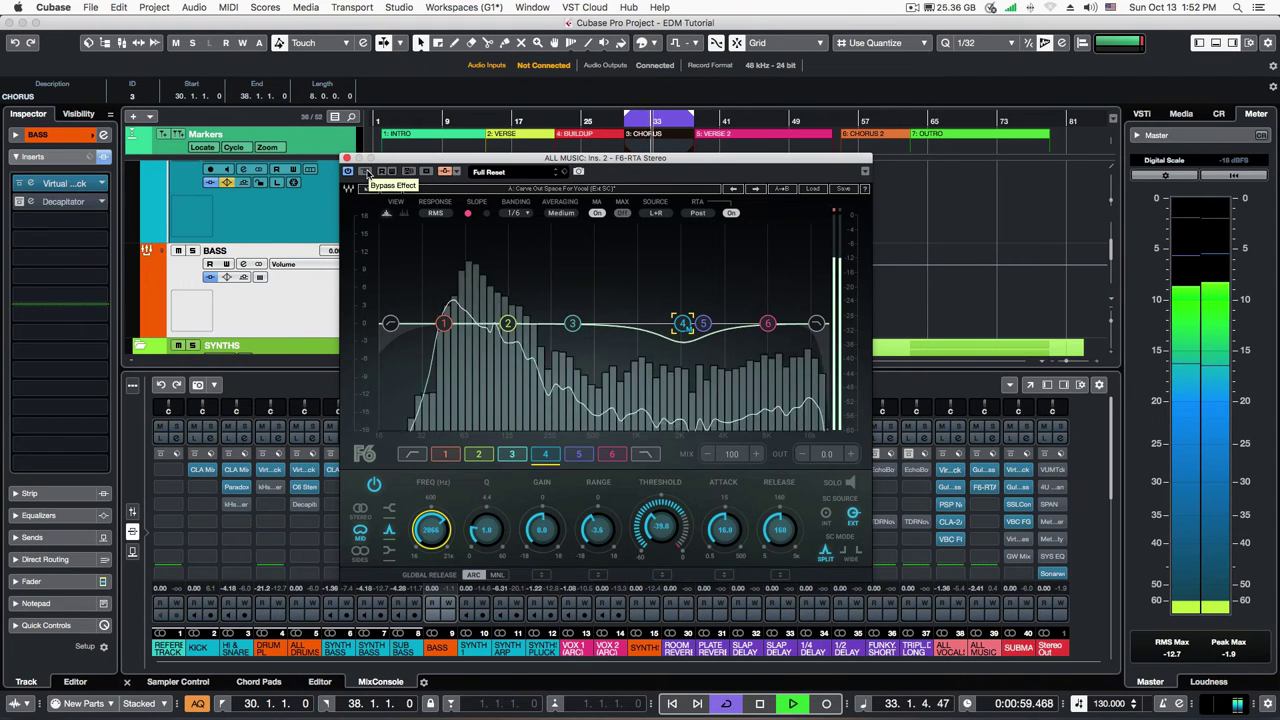
click(366, 172)
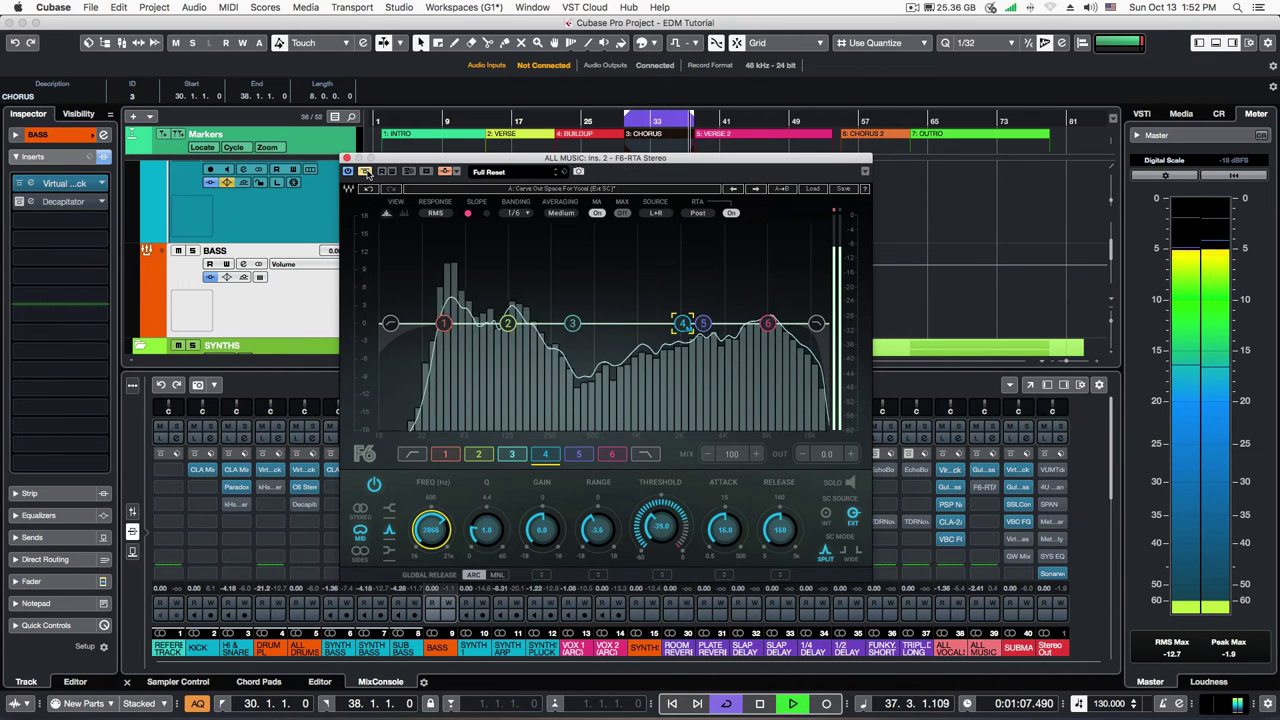
click(366, 172)
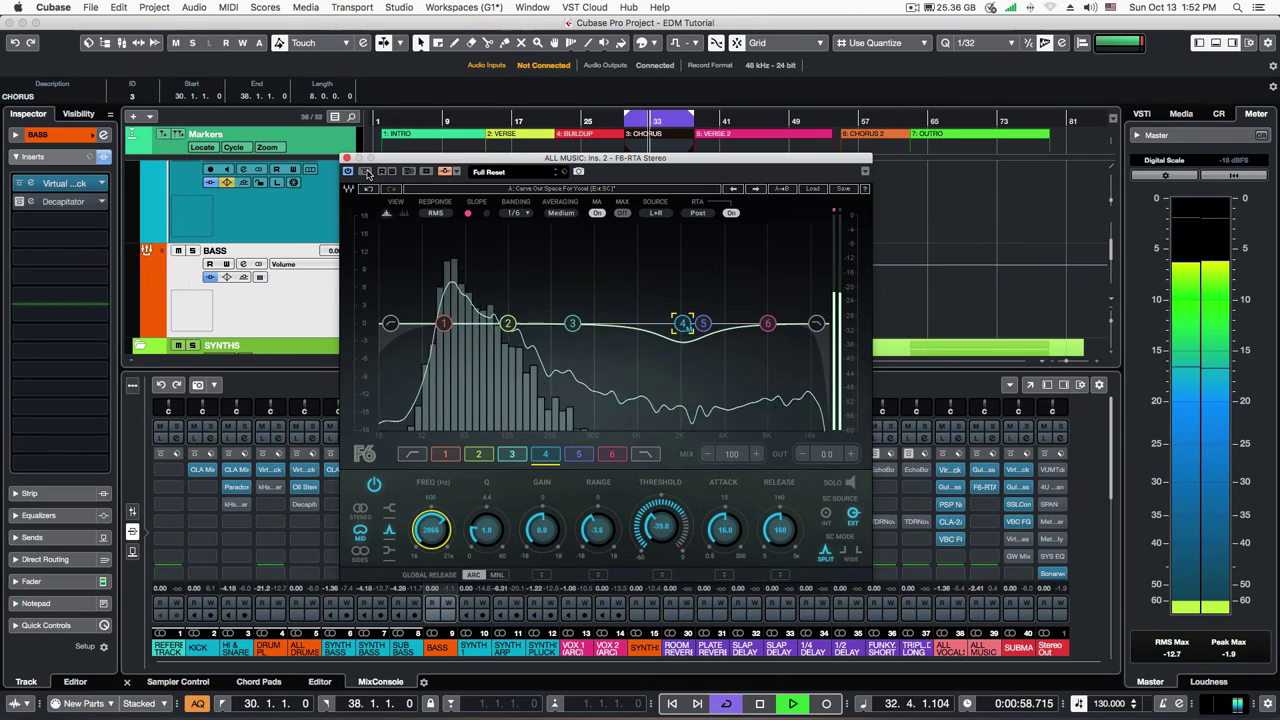
Audition F6-RTA band 4 in solo, retune it to 1789 Hz during playback, and close the plugin window.
click(851, 483)
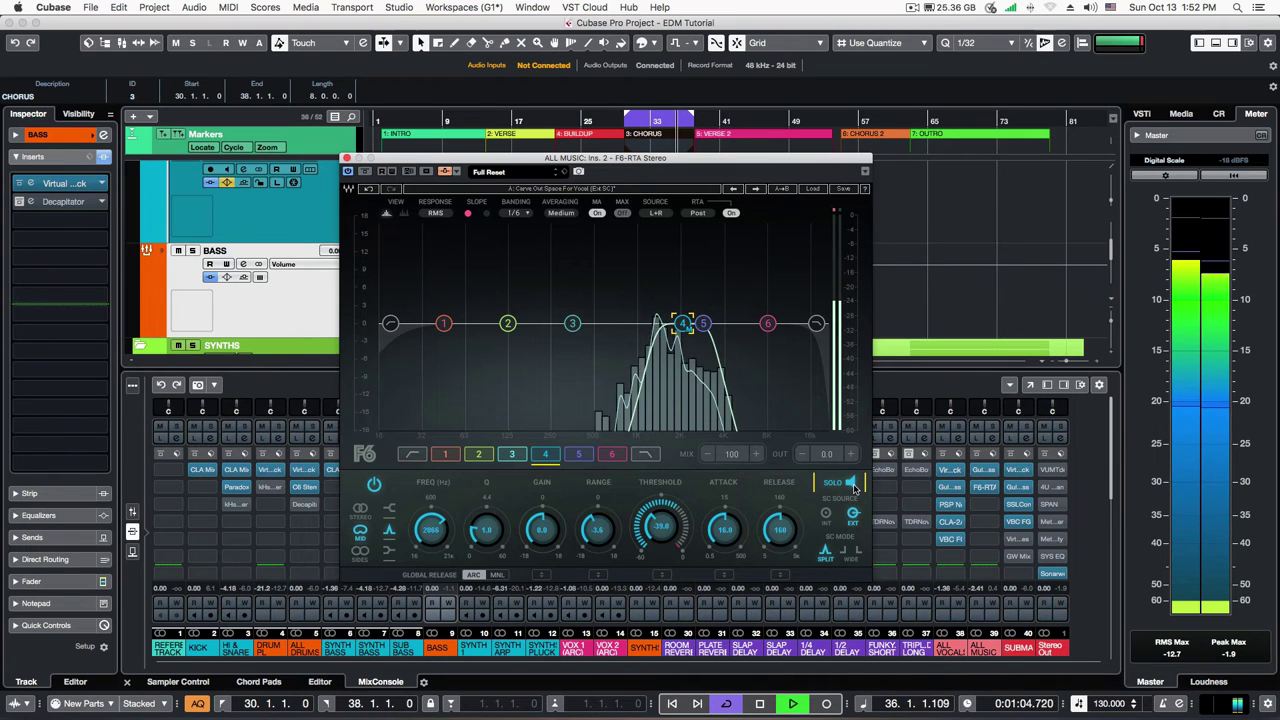
click(851, 483)
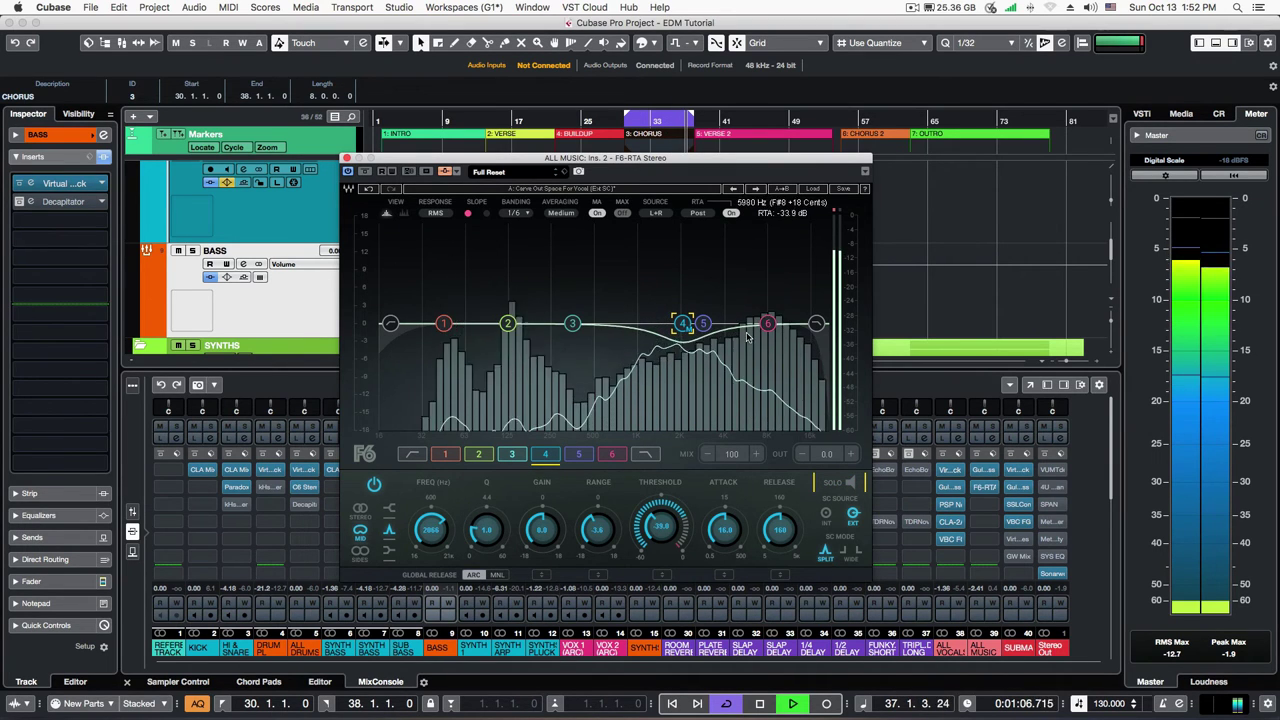
mouse_move(684, 324)
mouse_down()
mouse_move(723, 326)
mouse_move(662, 326)
mouse_up()
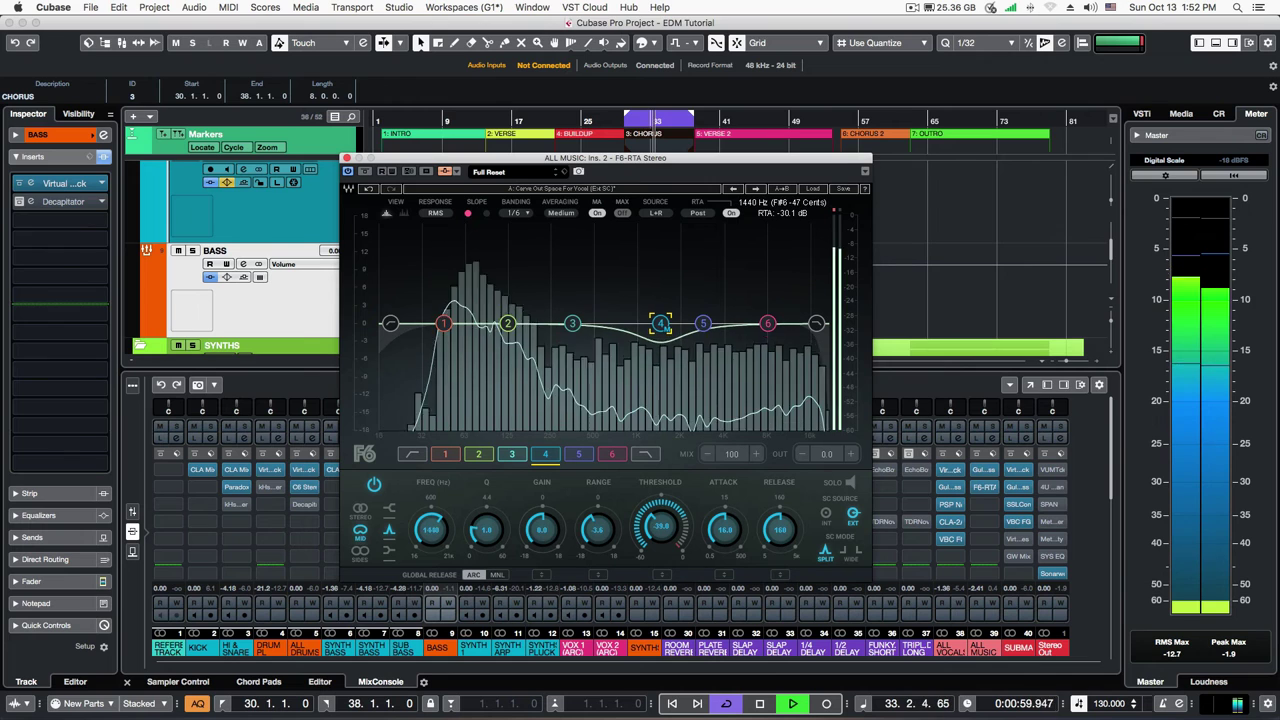
drag(661, 324, 675, 324)
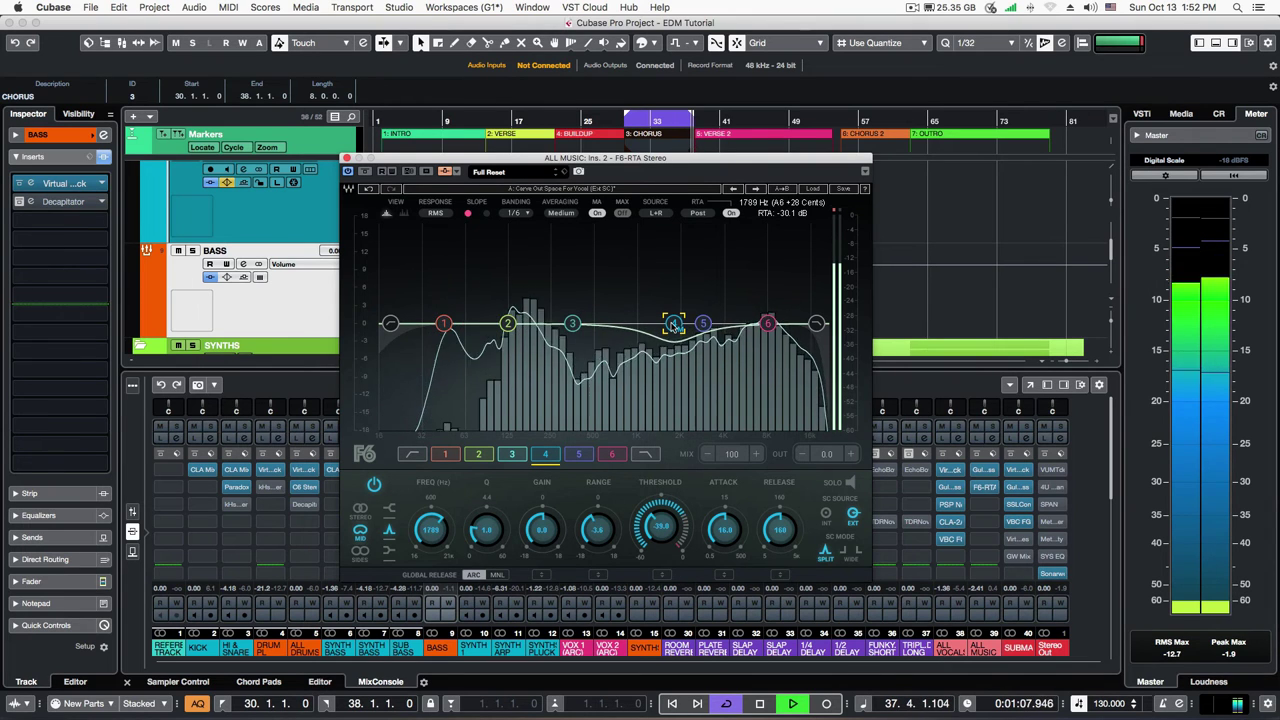
key(space)
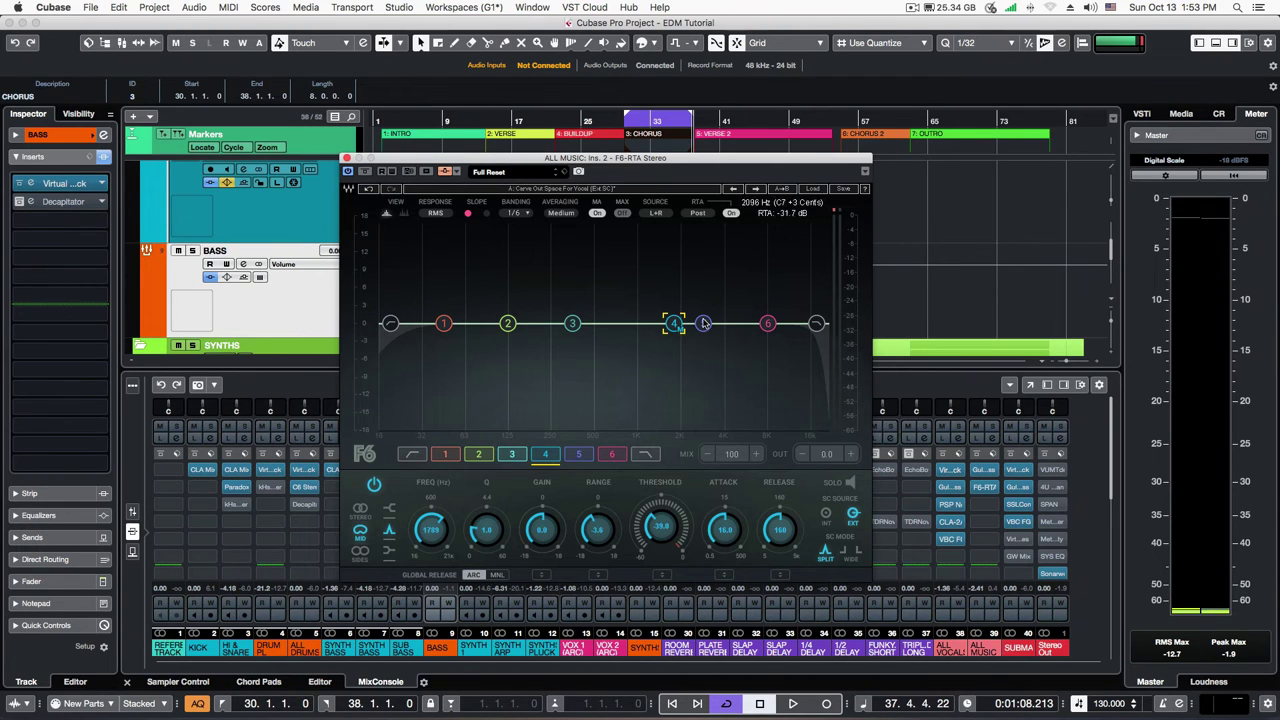
click(347, 158)
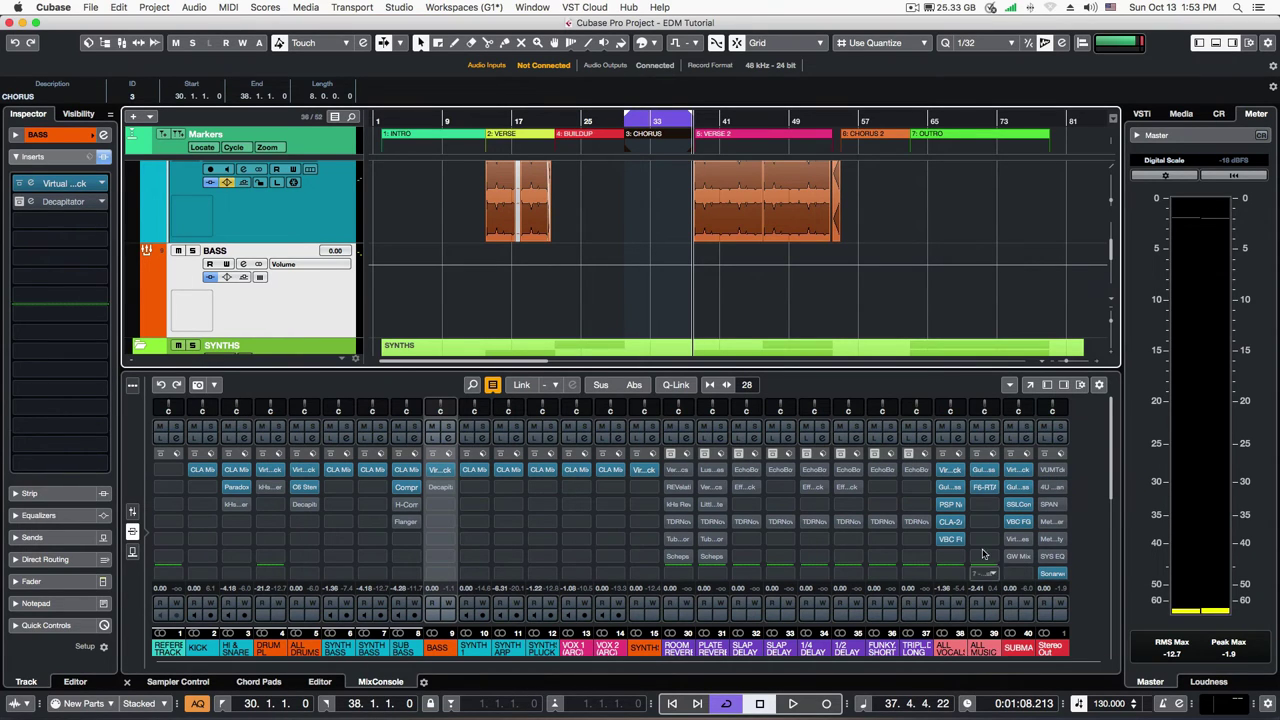
Open the SSLComp Stereo on SUBMASTER and check its make-up, release, attack, ratio and threshold settings.
click(1018, 647)
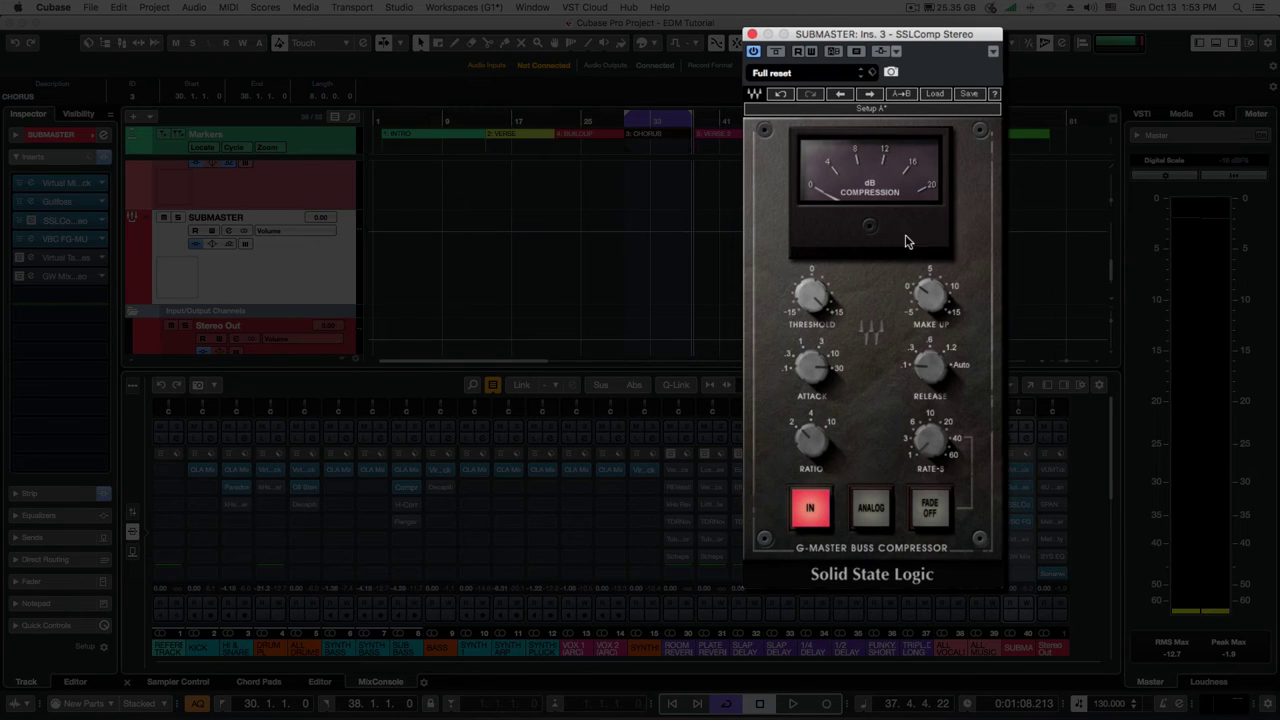
mouse_move(924, 308)
mouse_move(937, 369)
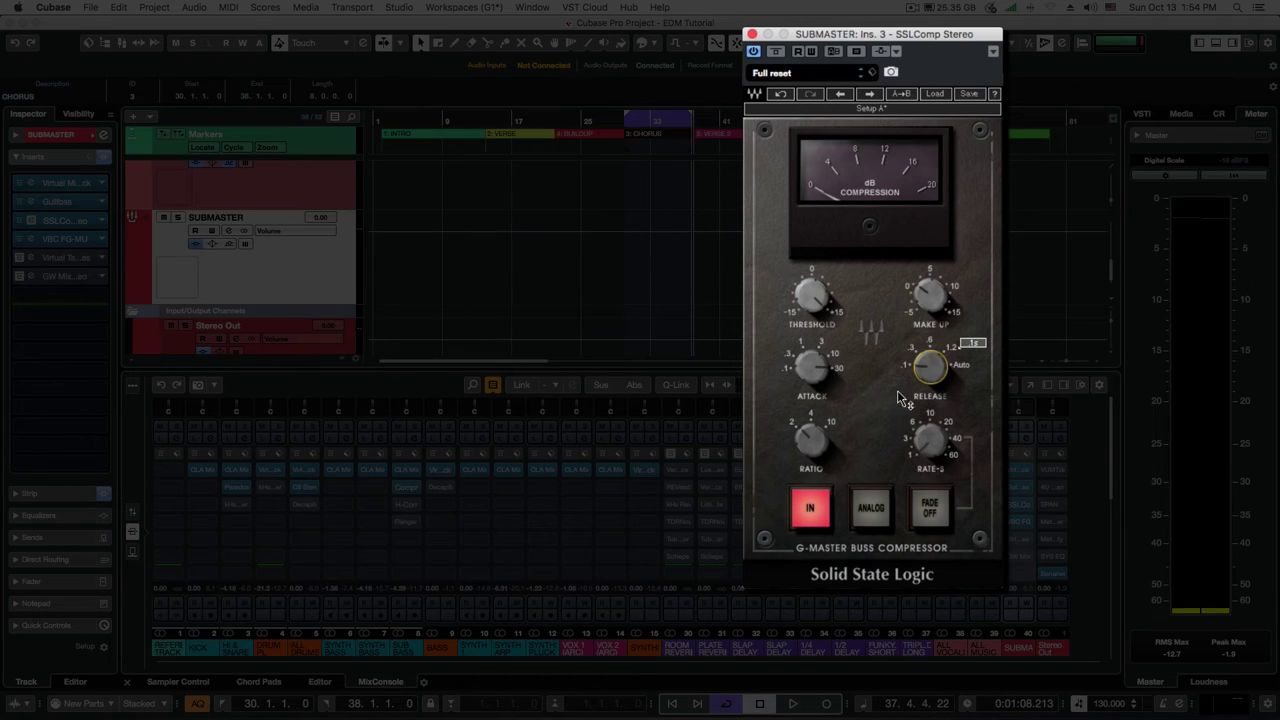
mouse_move(818, 383)
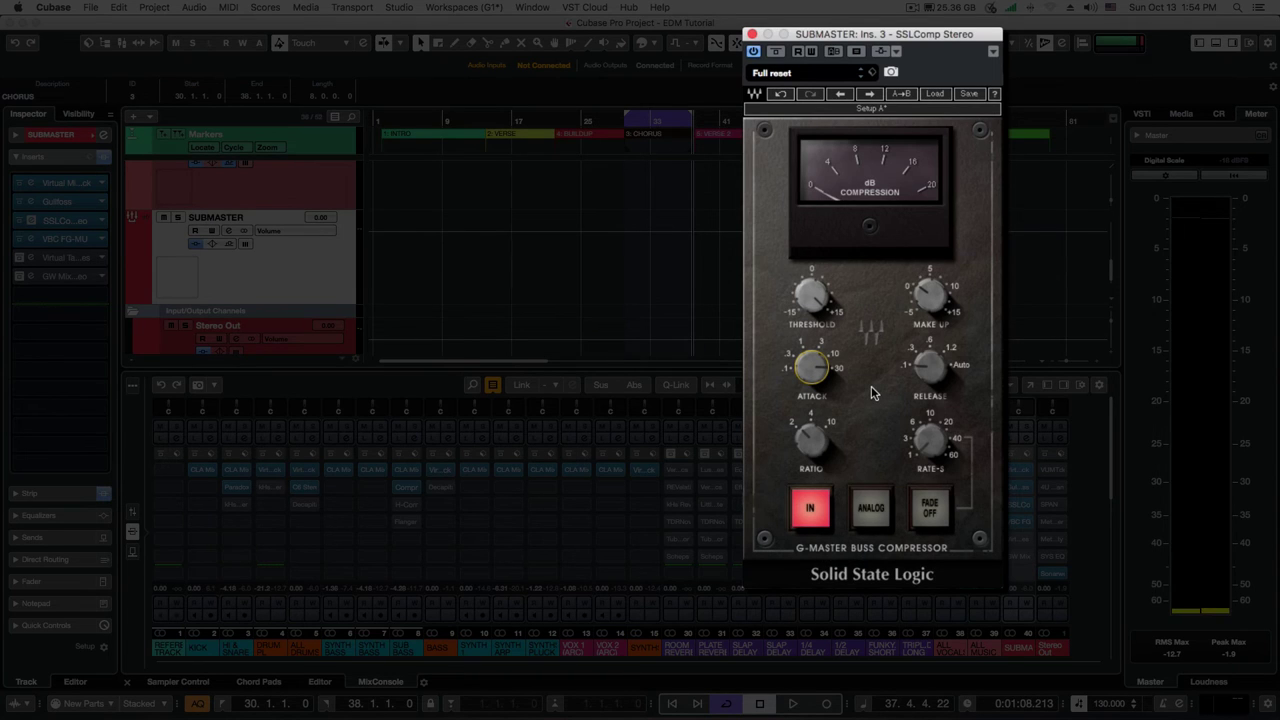
click(812, 441)
click(928, 440)
mouse_move(813, 300)
Compare SUBMASTER with the SSLComp bypassed and active during the chorus, lower its threshold slightly, and close the compressor.
click(775, 53)
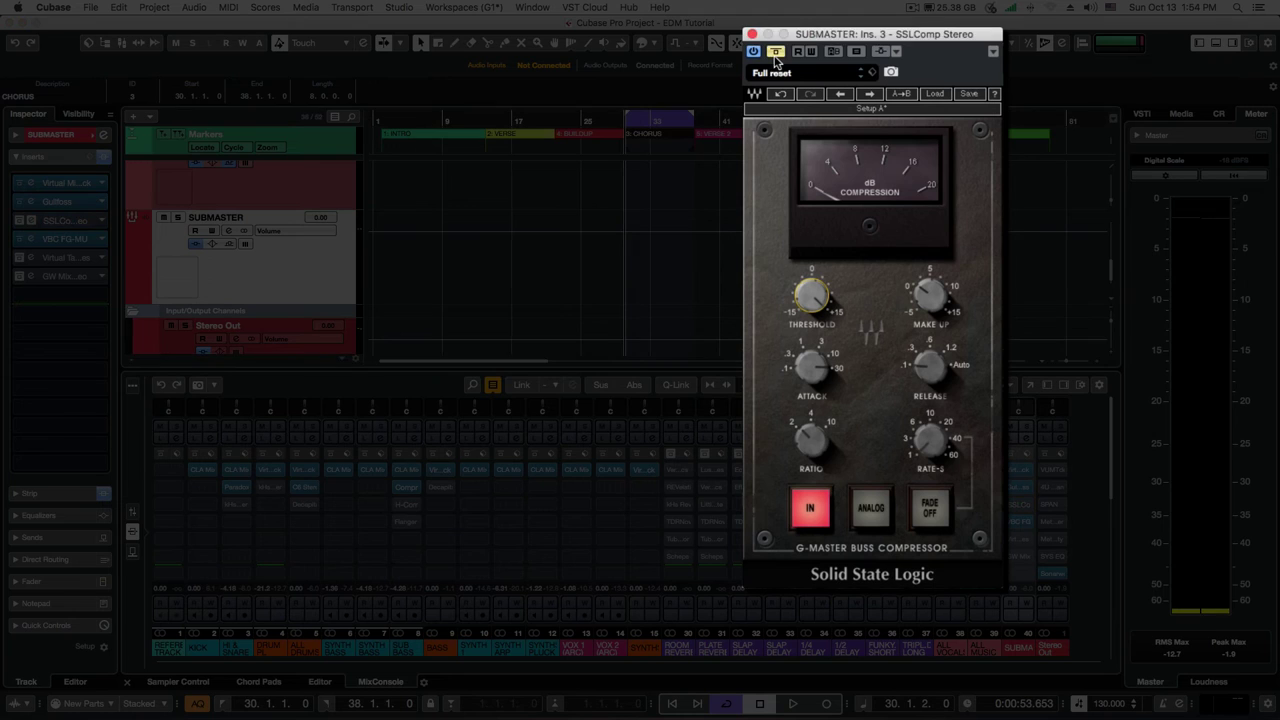
key(space)
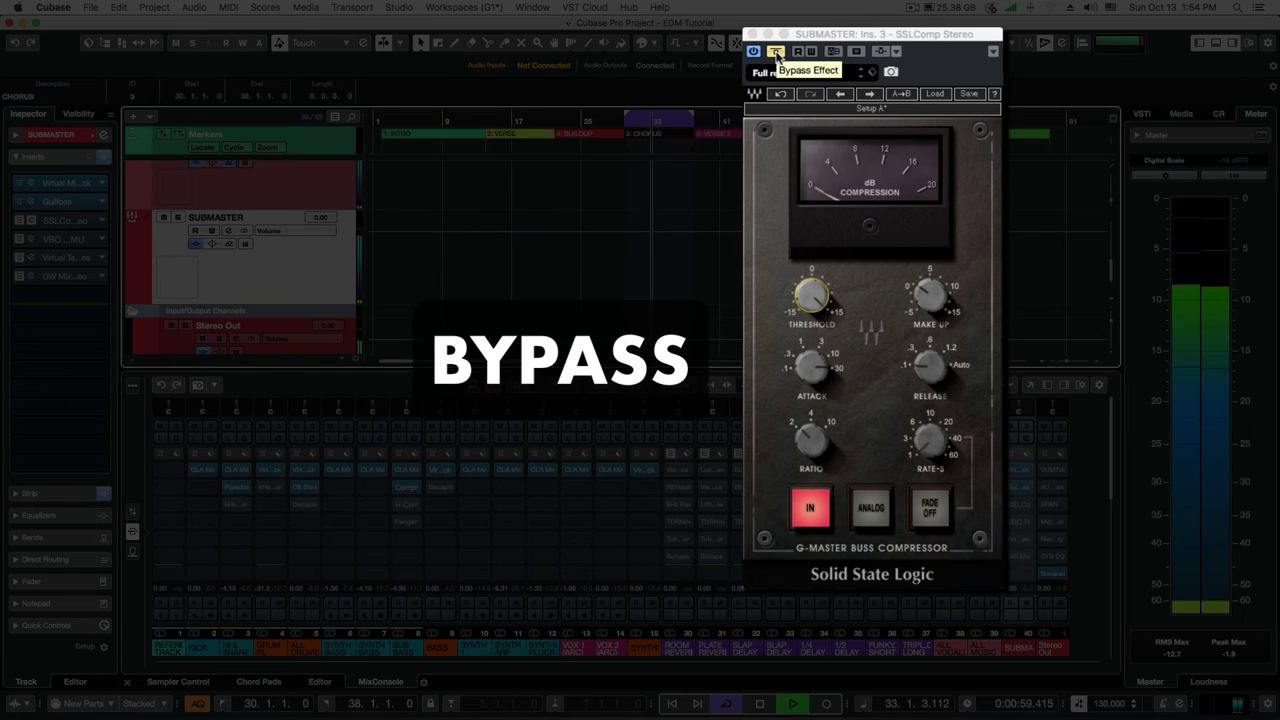
click(776, 53)
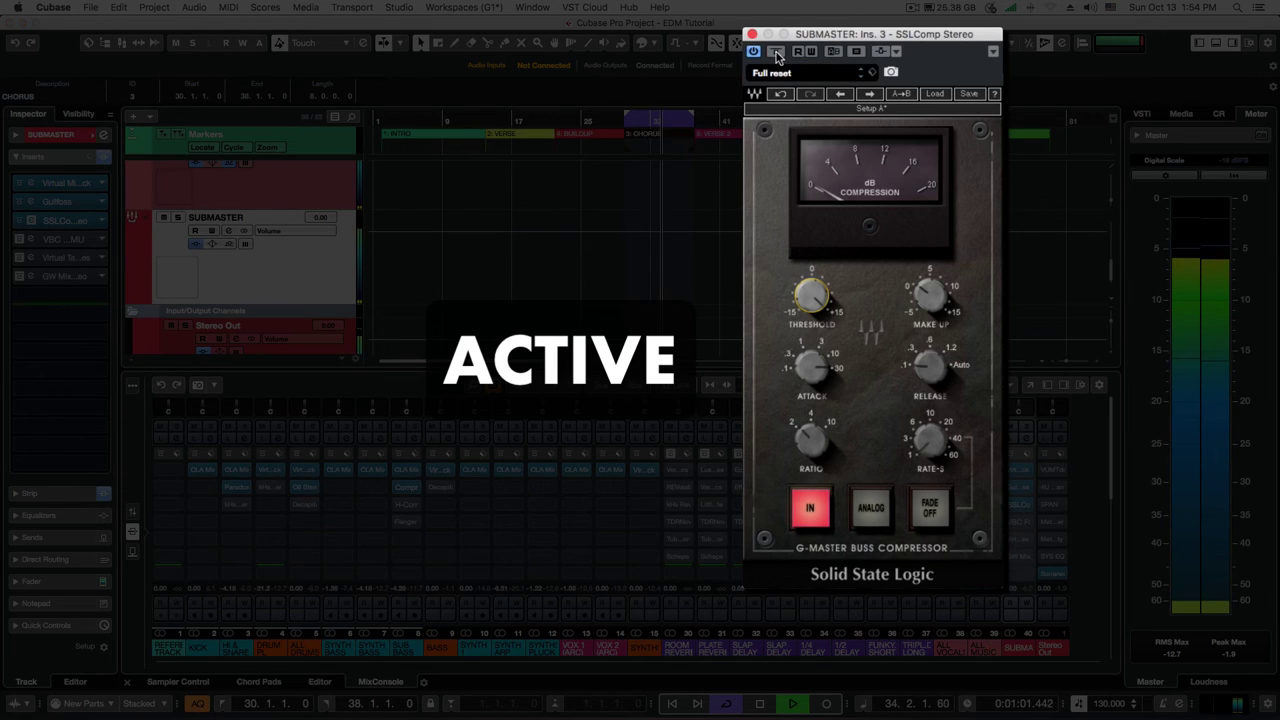
drag(820, 300, 820, 313)
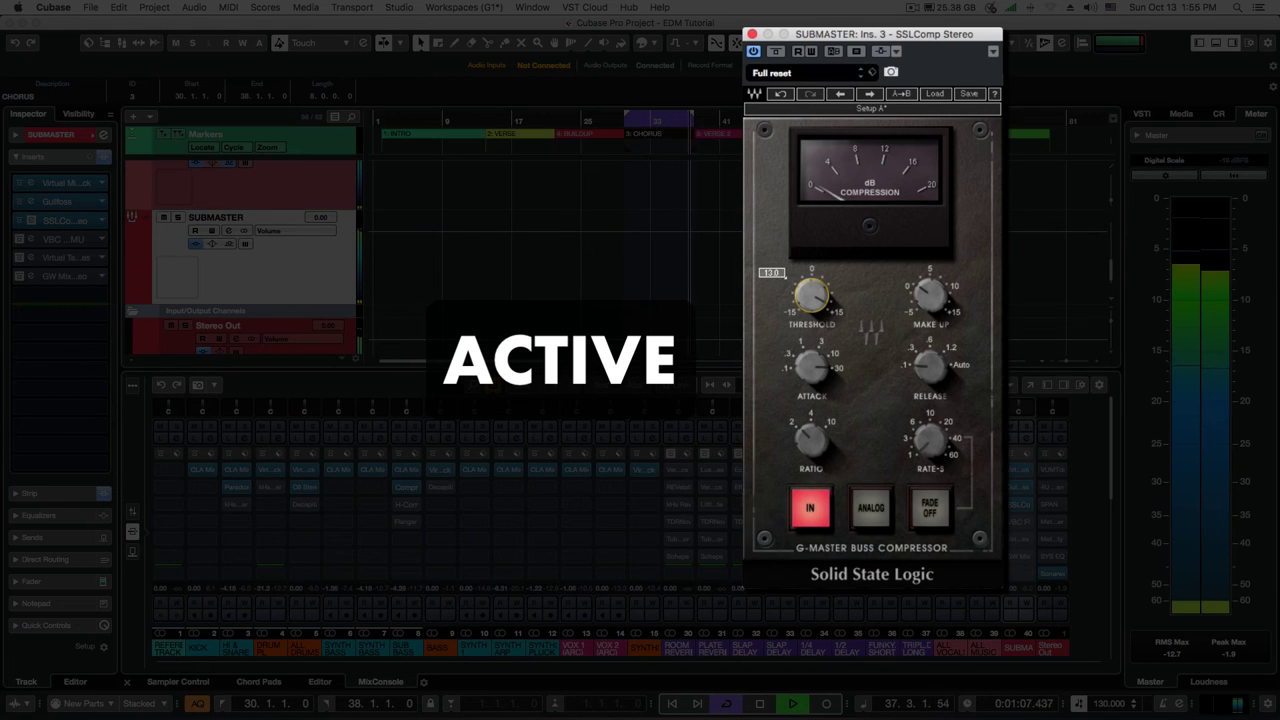
key(space)
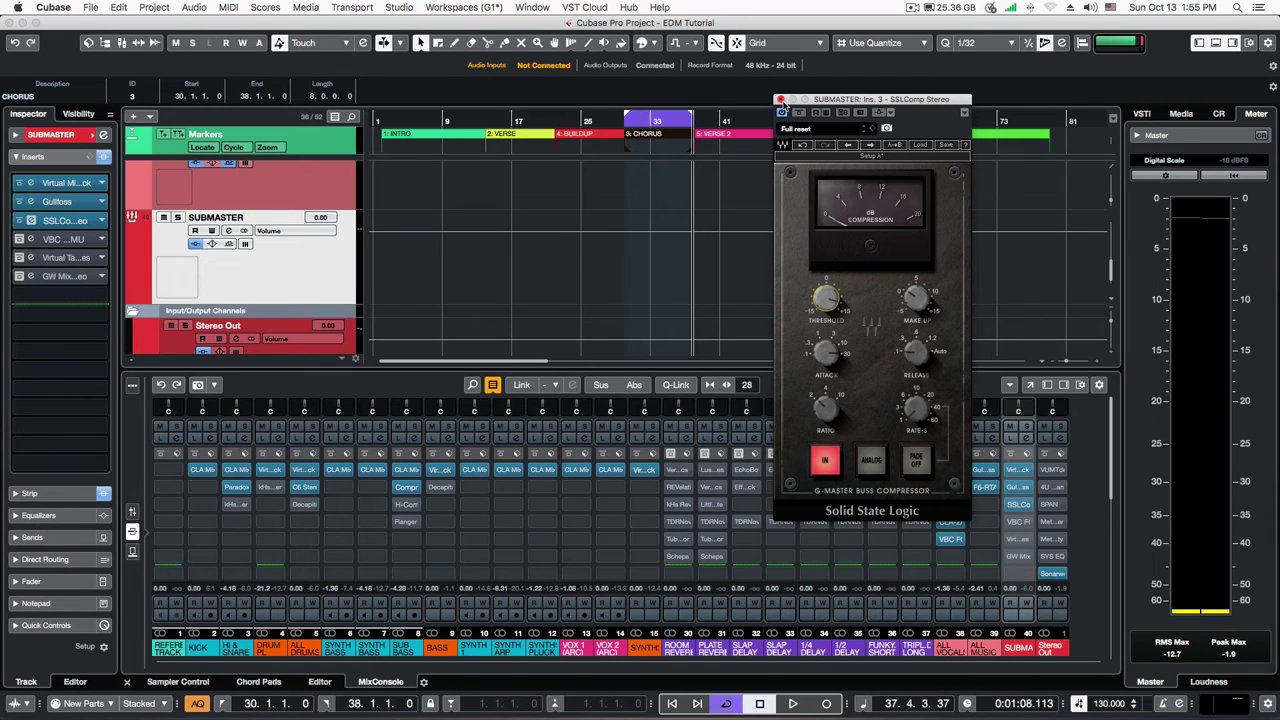
click(780, 100)
Activate and open the VBC FG-MU on SUBMASTER to check its settings.
click(1018, 524)
click(1018, 524)
drag(626, 236, 646, 160)
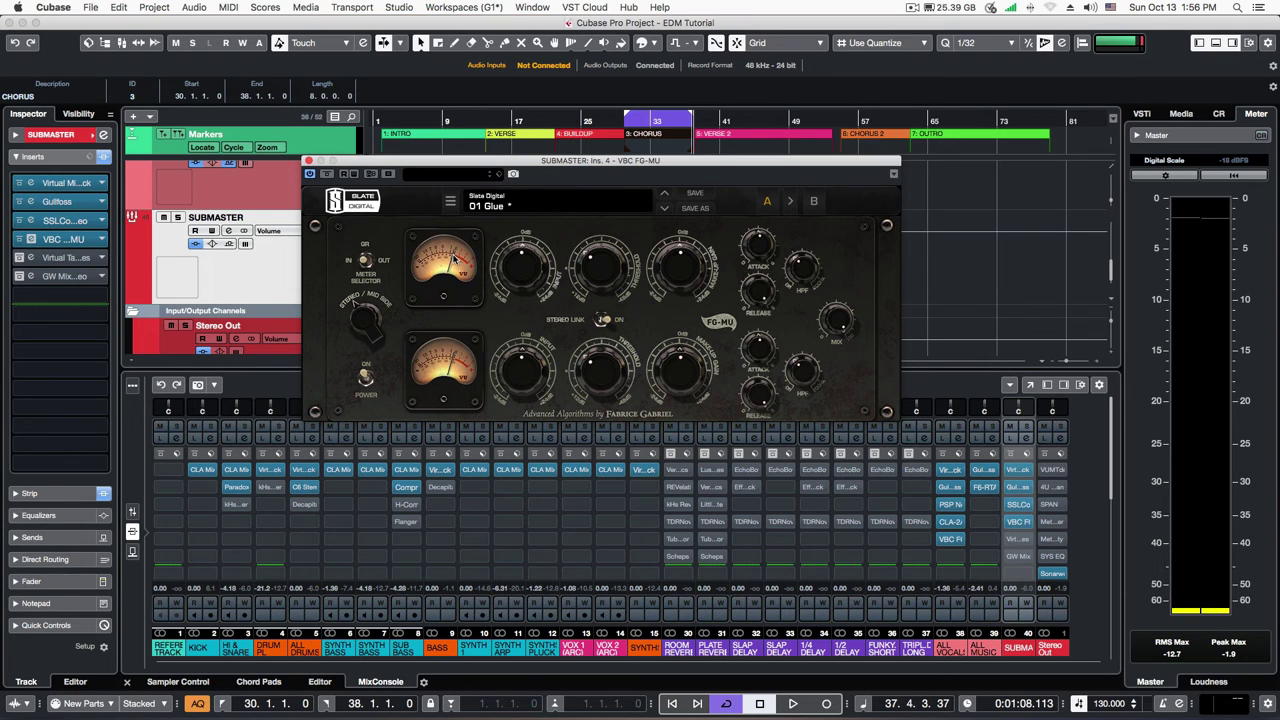
mouse_move(684, 275)
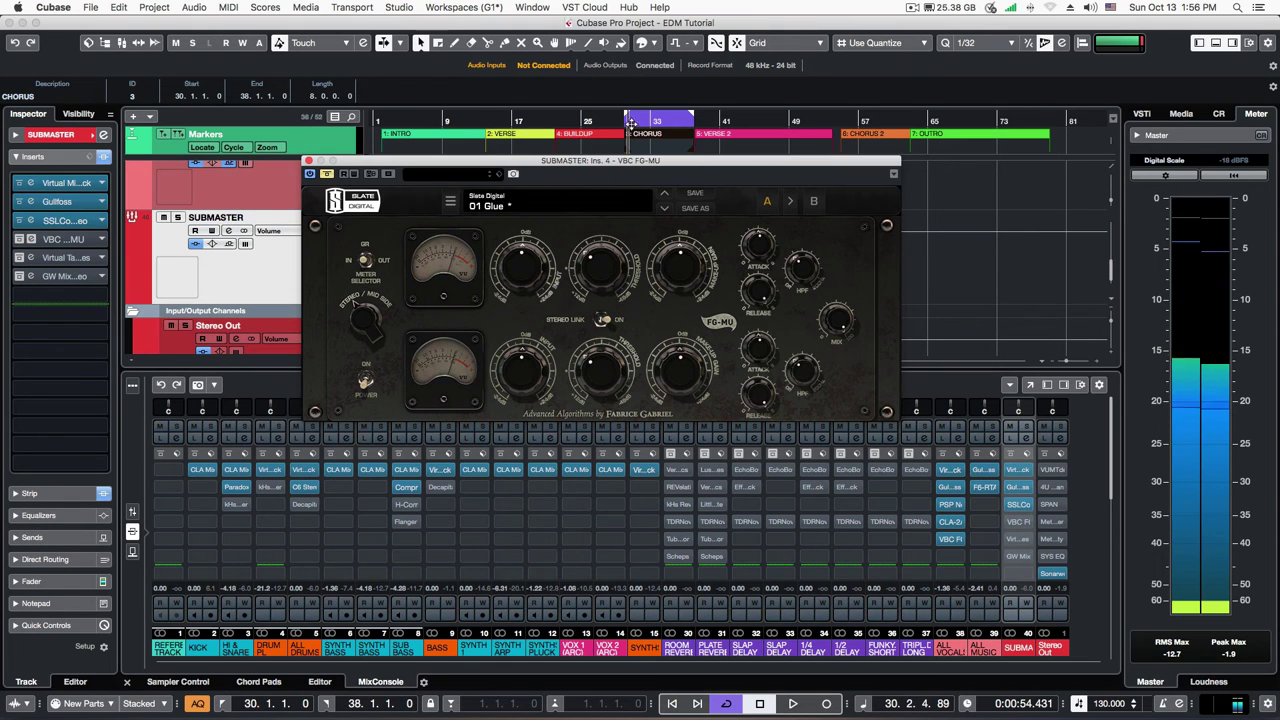
Play the chorus and compare SUBMASTER with the FG-MU bypassed and active.
key(space)
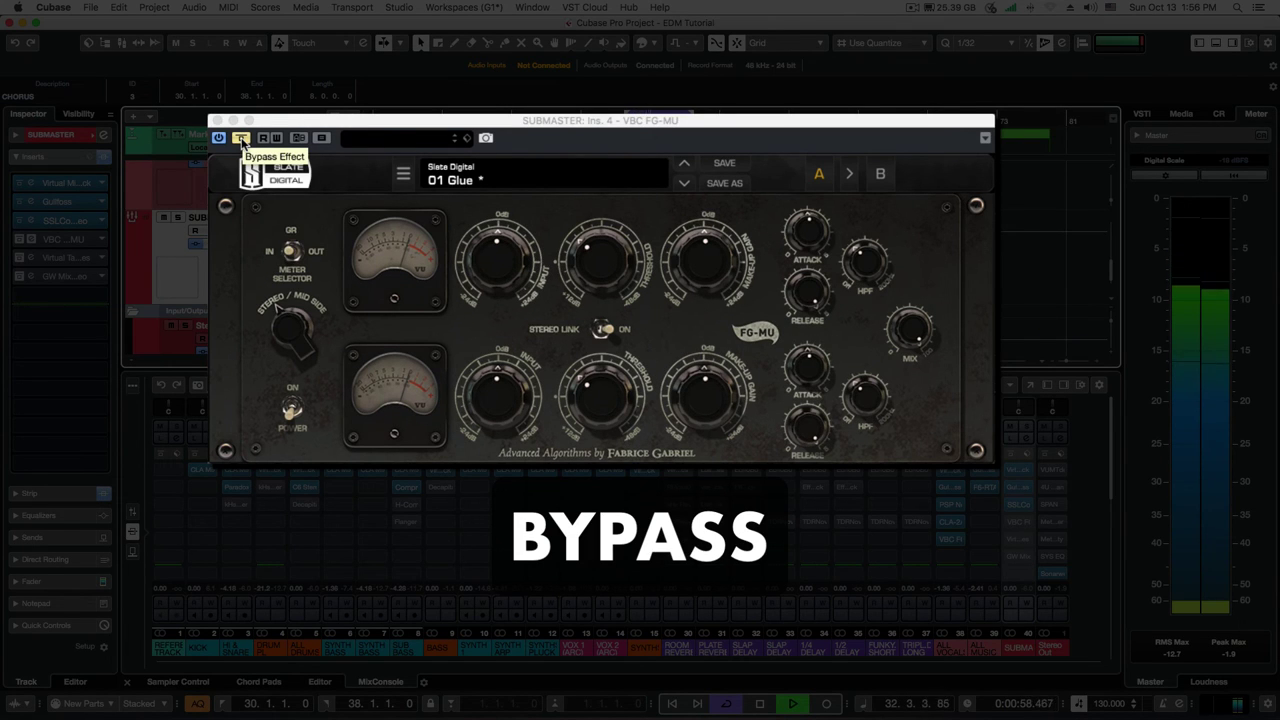
click(241, 139)
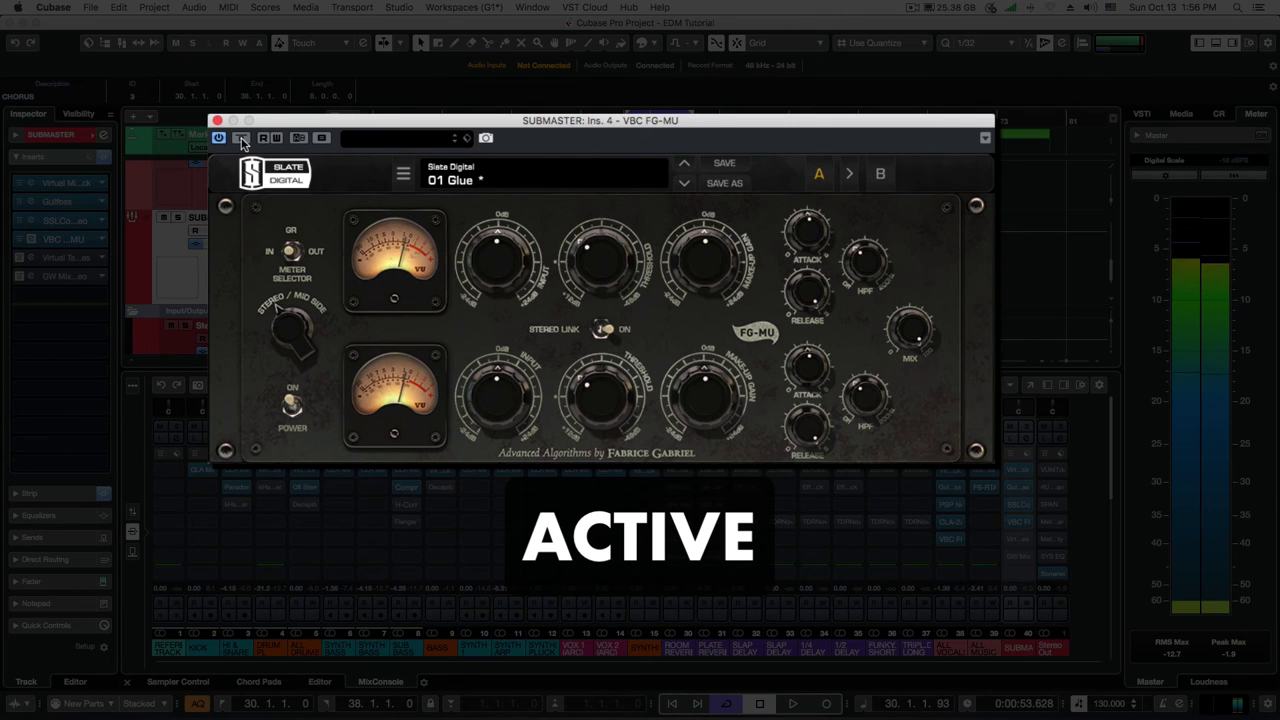
key(space)
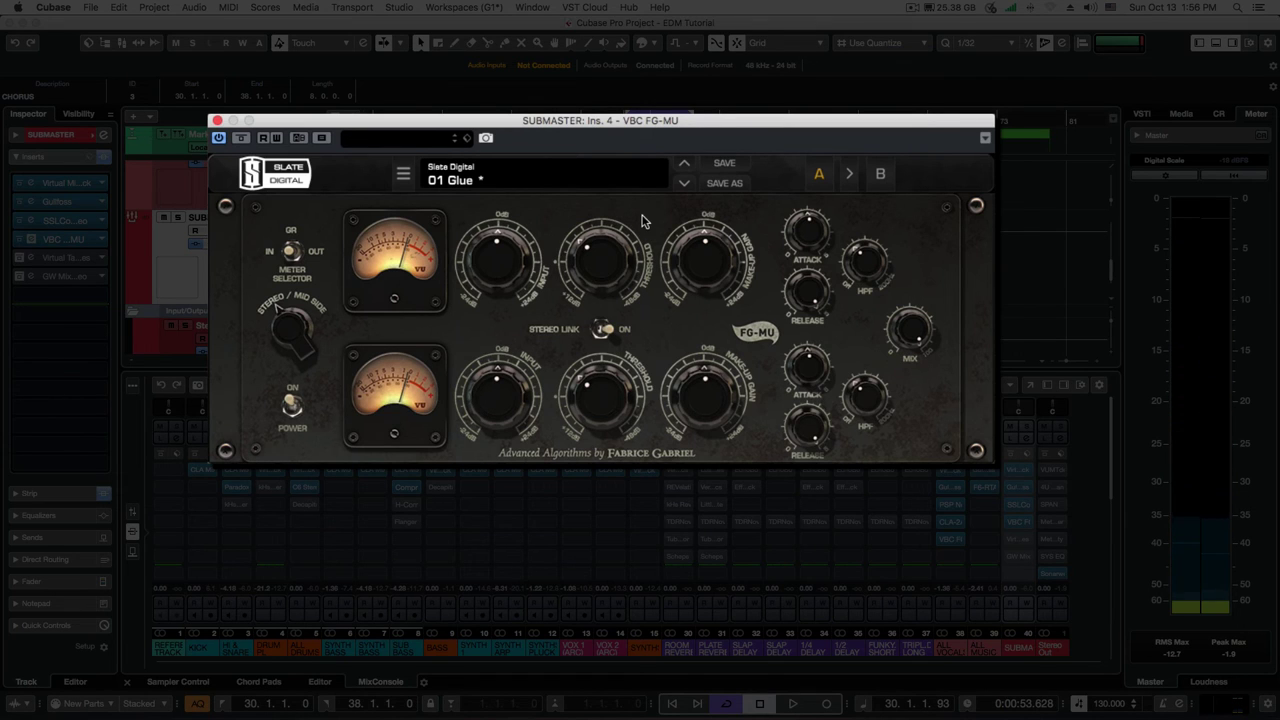
Load the Slate Digital factory preset 02 Glue HP in the SUBMASTER's FG-MU.
click(466, 183)
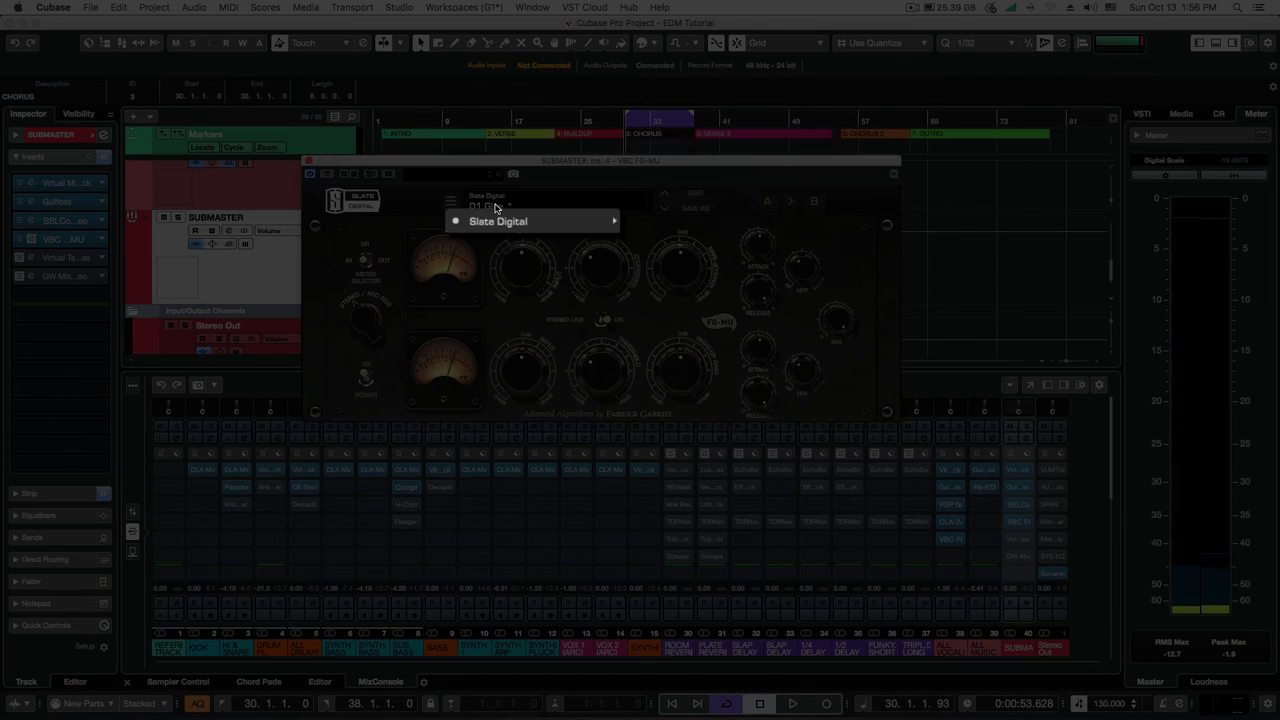
mouse_move(520, 222)
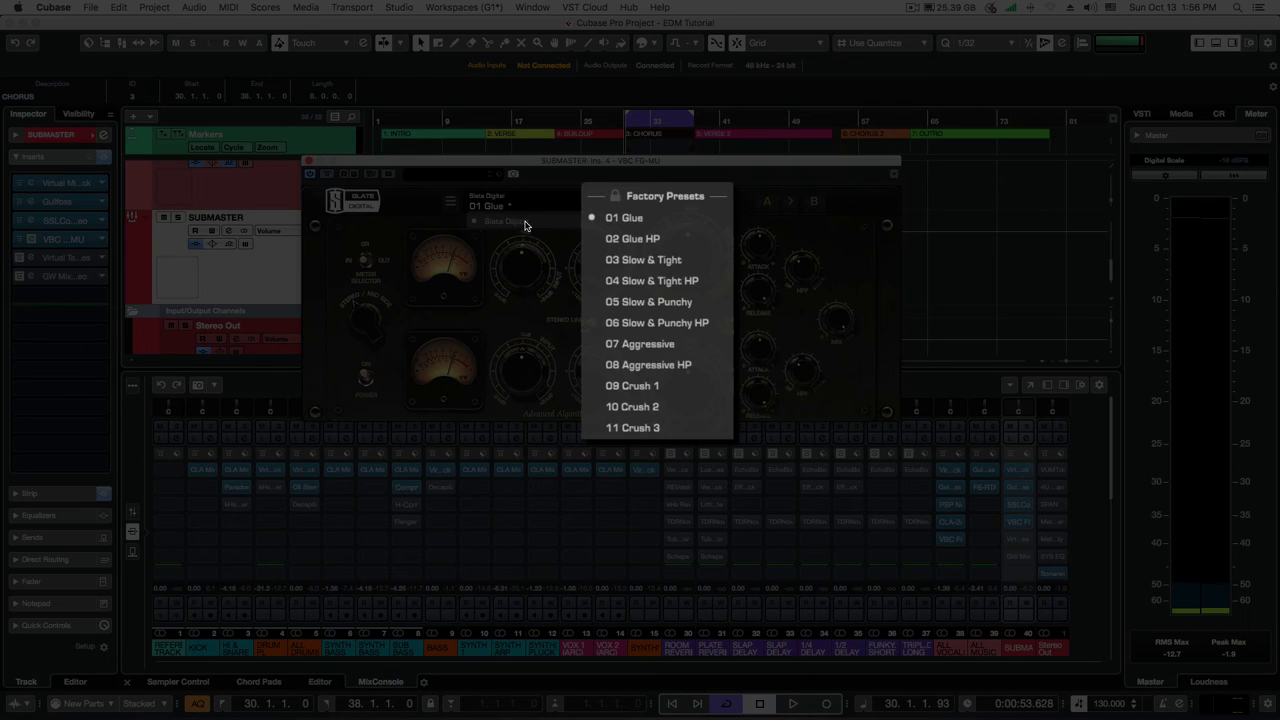
click(650, 244)
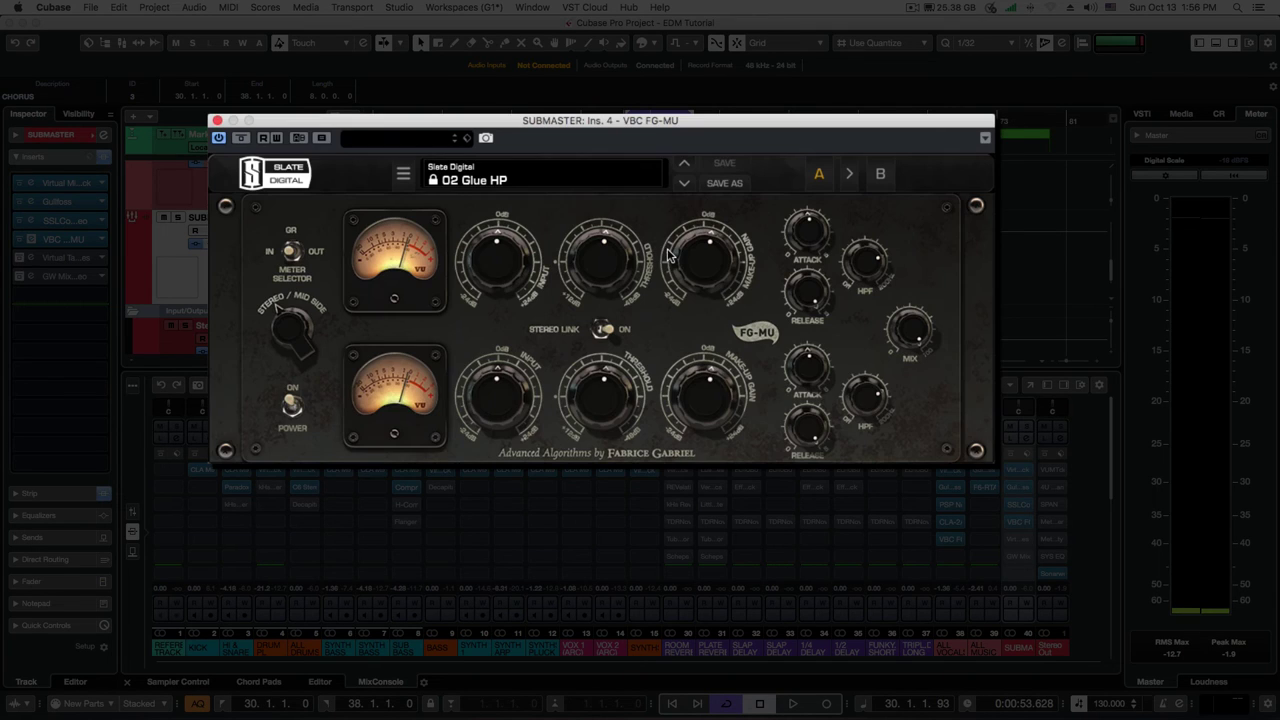
Fine-tune the makeup gain of SUBMASTER's FG-MU and set its threshold to -14.2 while the chorus plays.
drag(702, 253, 705, 248)
key(space)
drag(620, 268, 603, 283)
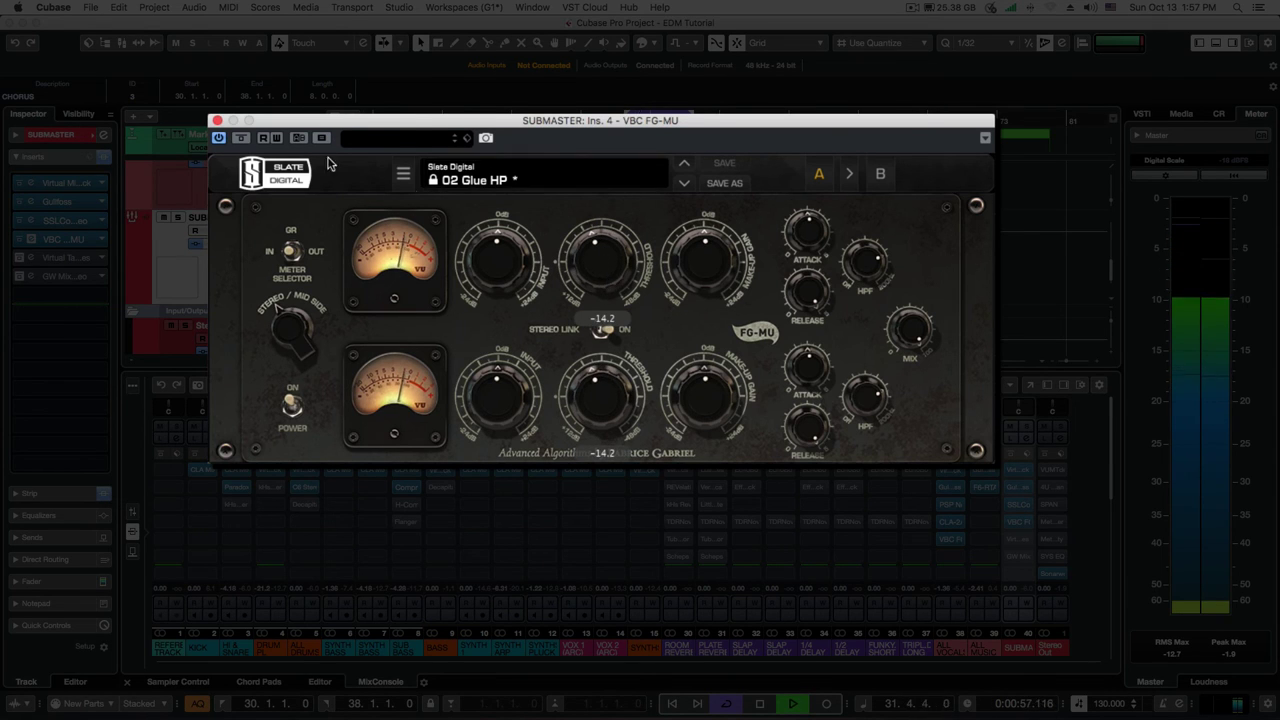
Compare SUBMASTER with the adjusted FG-MU bypassed and active, stop playback, and close the plug-in.
click(242, 139)
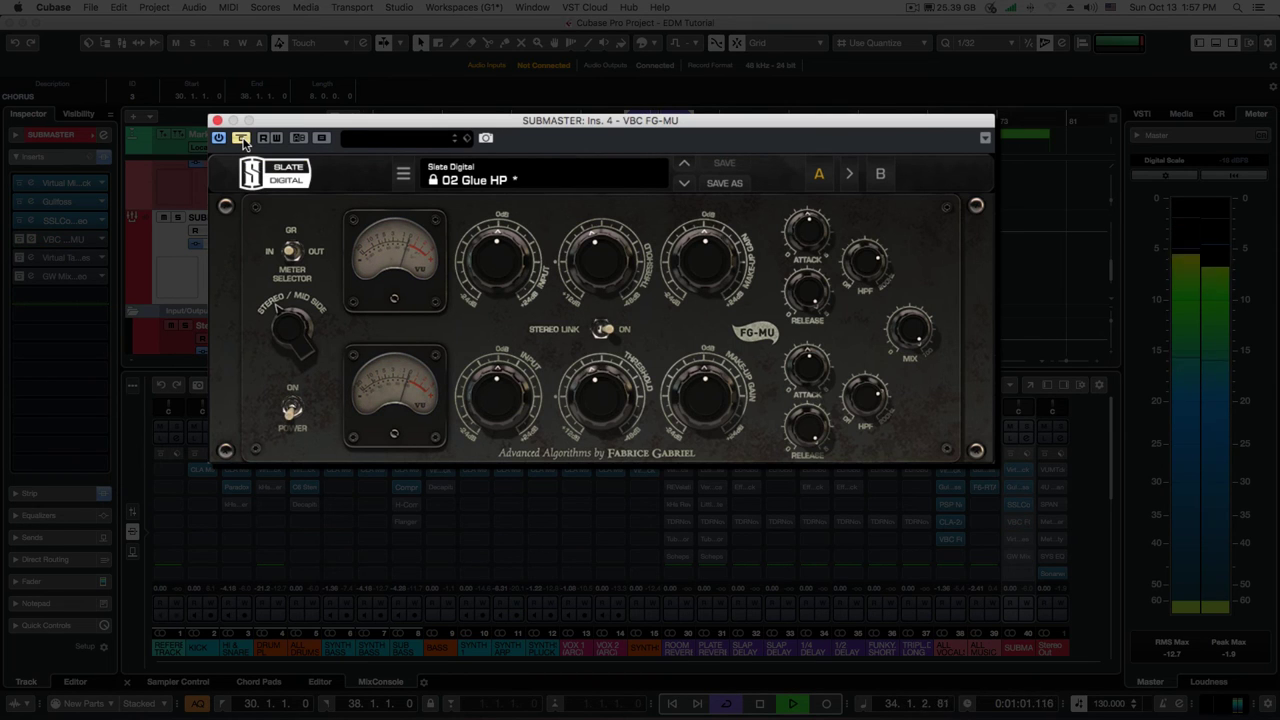
click(242, 139)
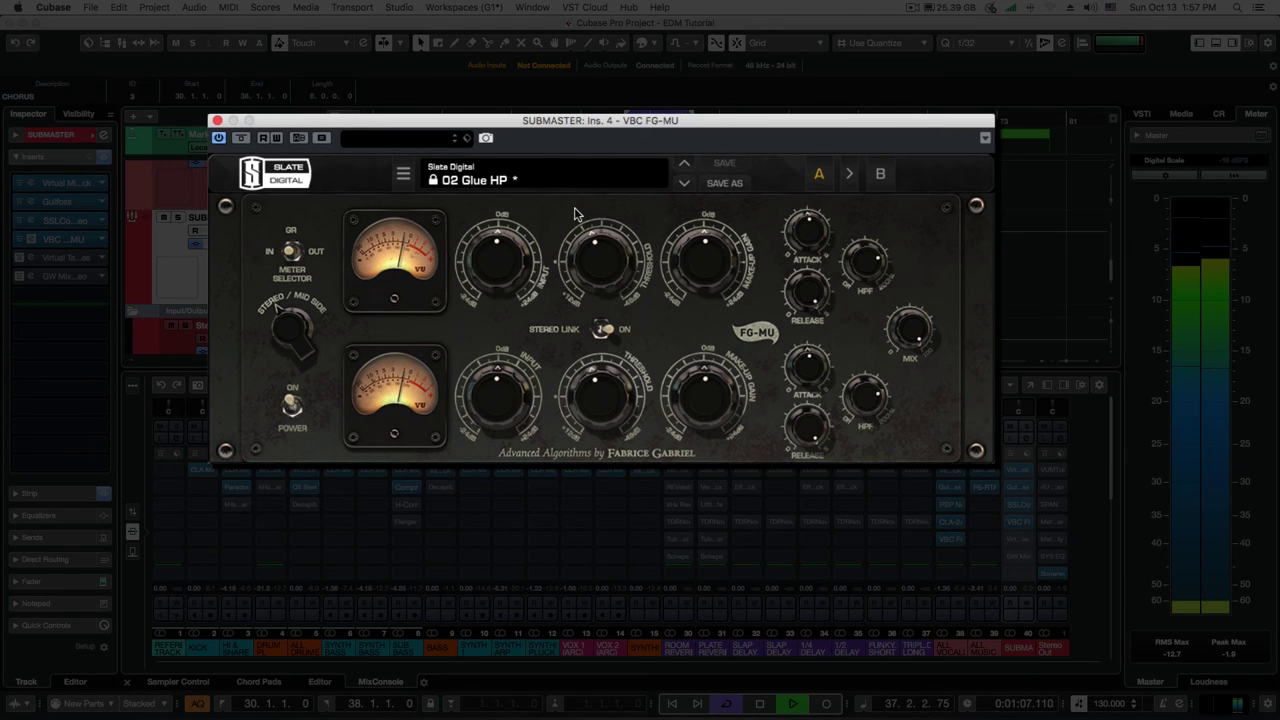
key(space)
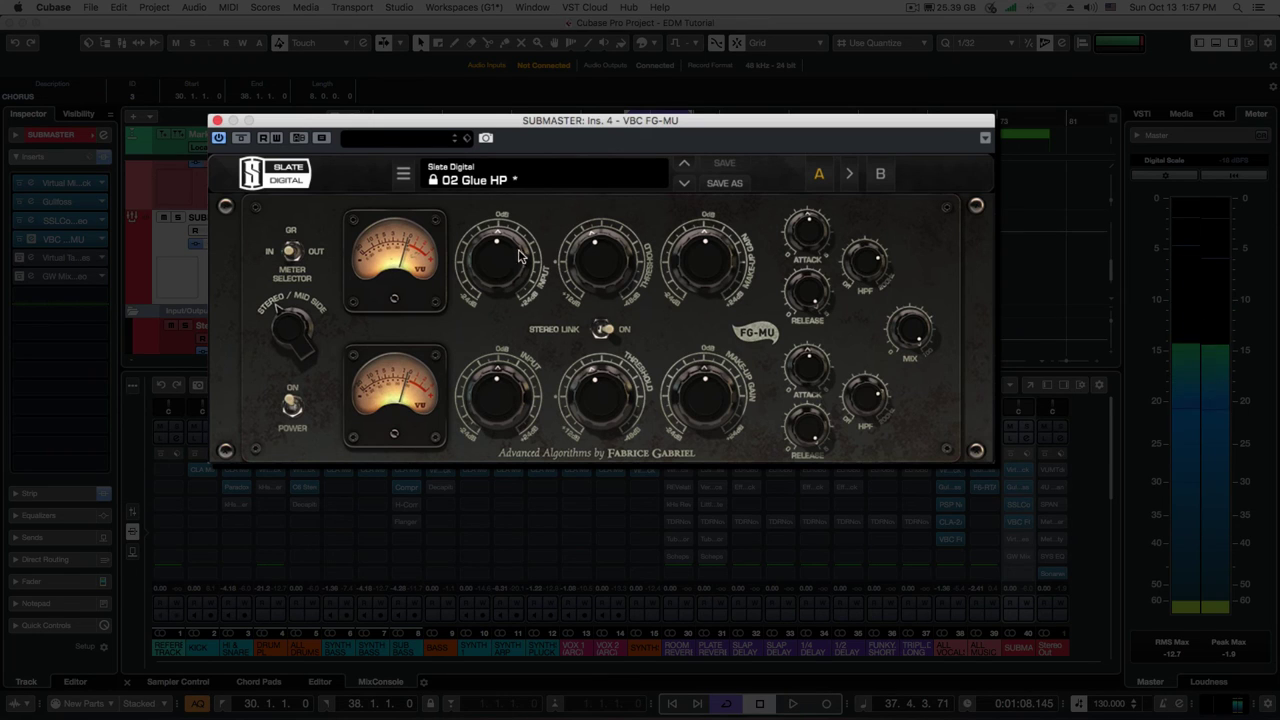
mouse_move(865, 277)
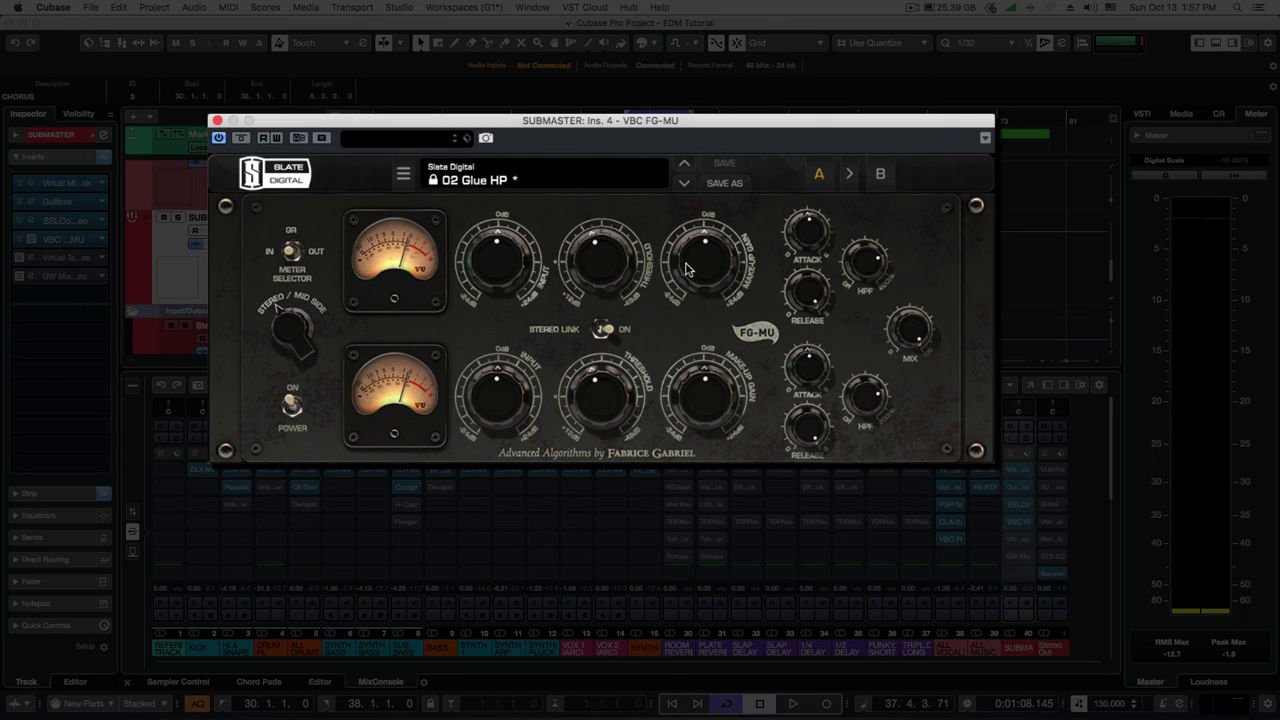
mouse_move(705, 268)
click(217, 121)
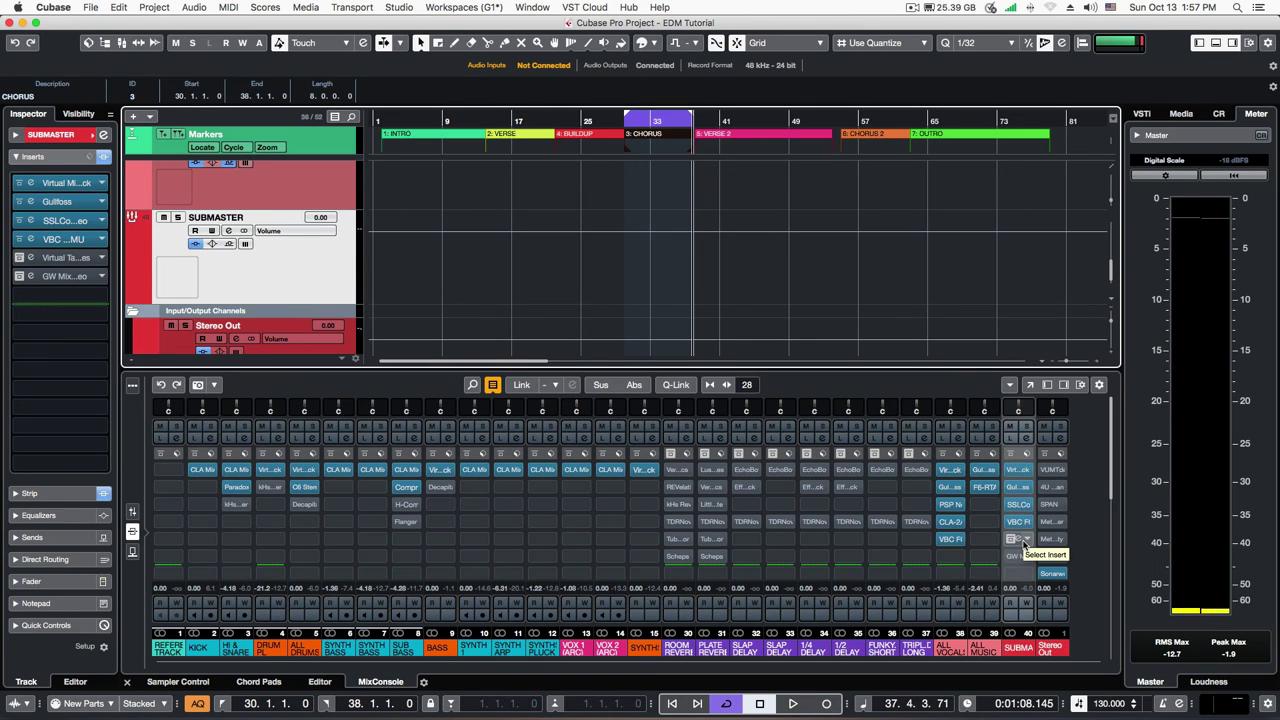
Select mixer channels KICK through SYNTHS together with the ALL VOCALS, ALL MUSIC and SUBMASTER buses.
click(950, 648)
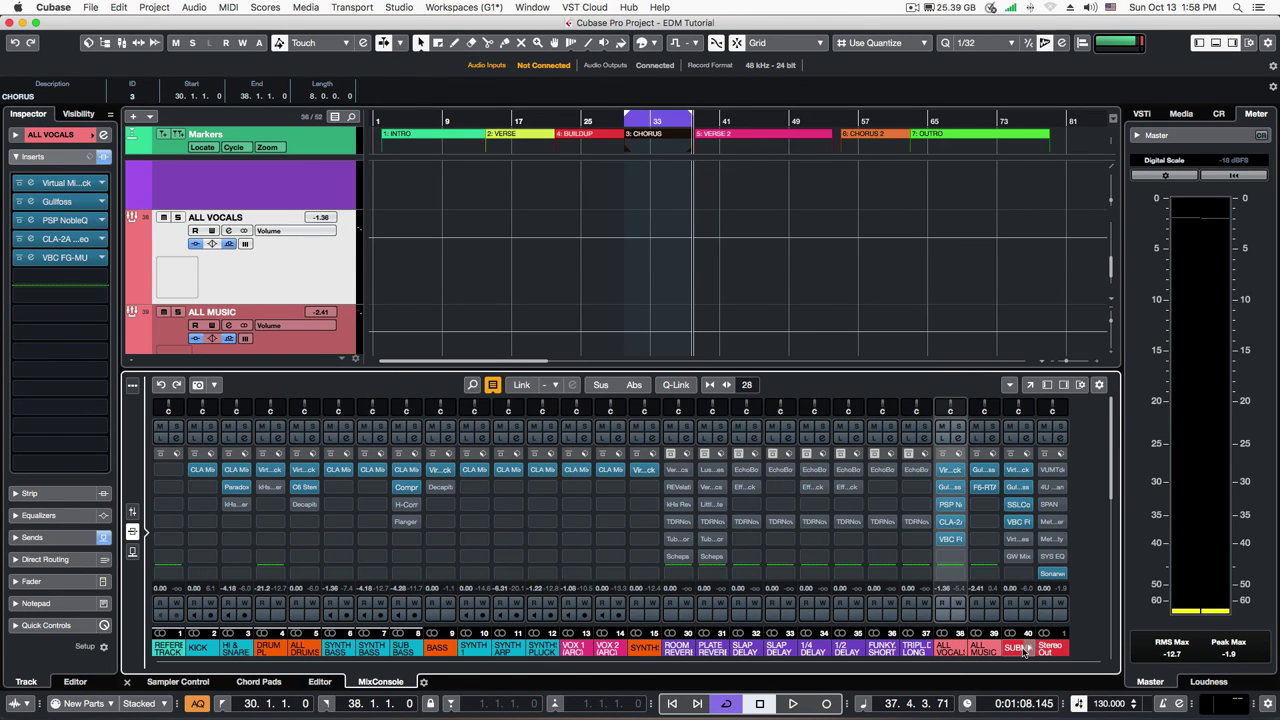
super+click(638, 650)
super+click(606, 648)
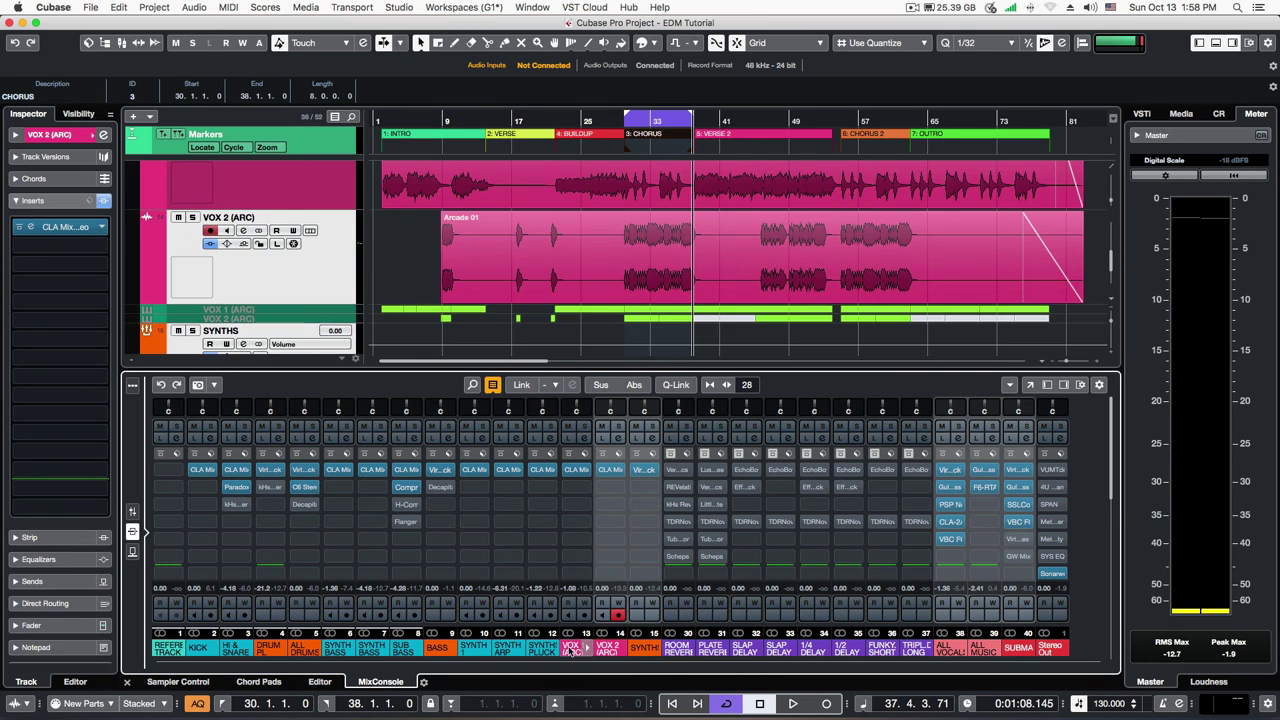
super+click(577, 649)
super+click(541, 648)
super+click(507, 648)
super+click(473, 648)
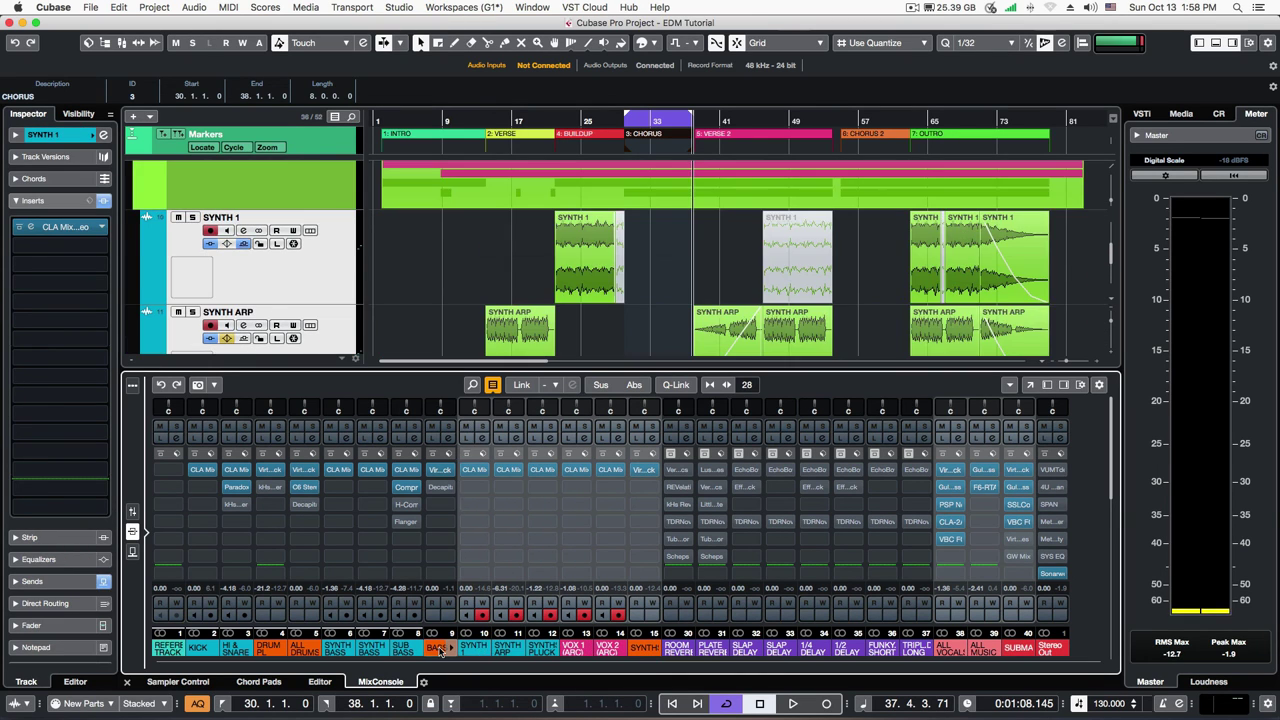
super+click(437, 648)
super+click(403, 648)
super+click(370, 648)
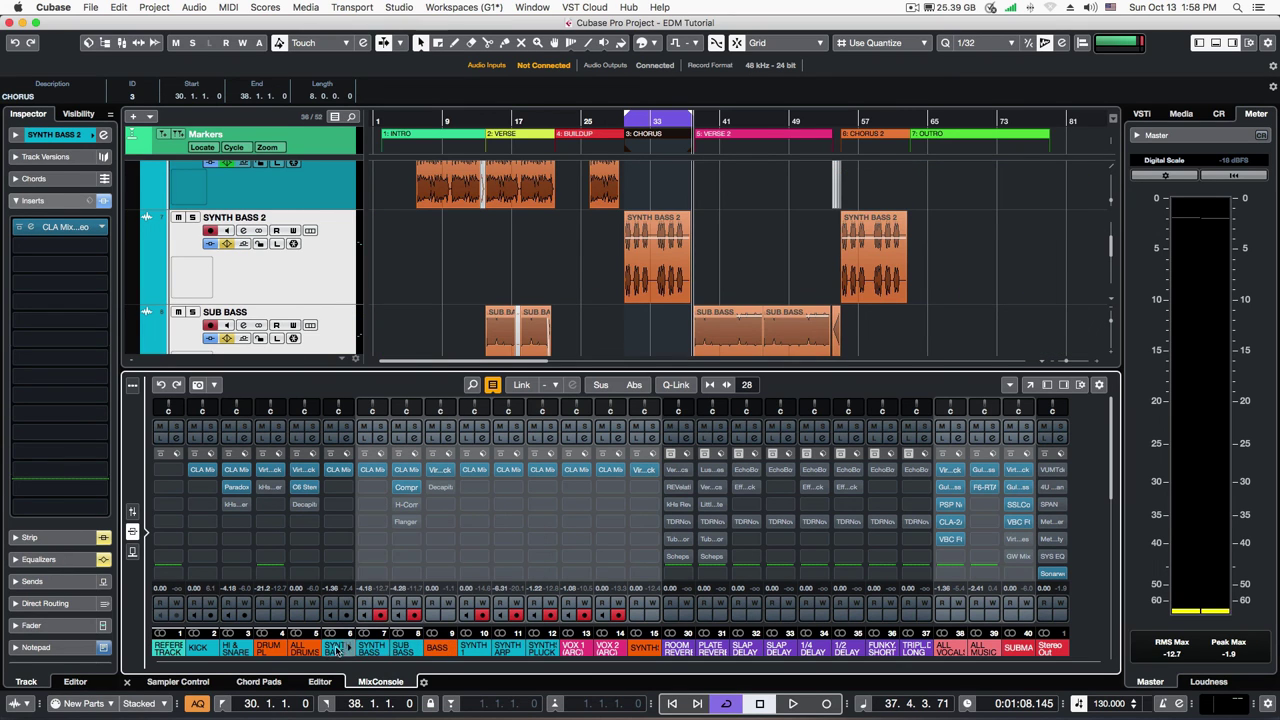
super+click(326, 650)
super+click(304, 650)
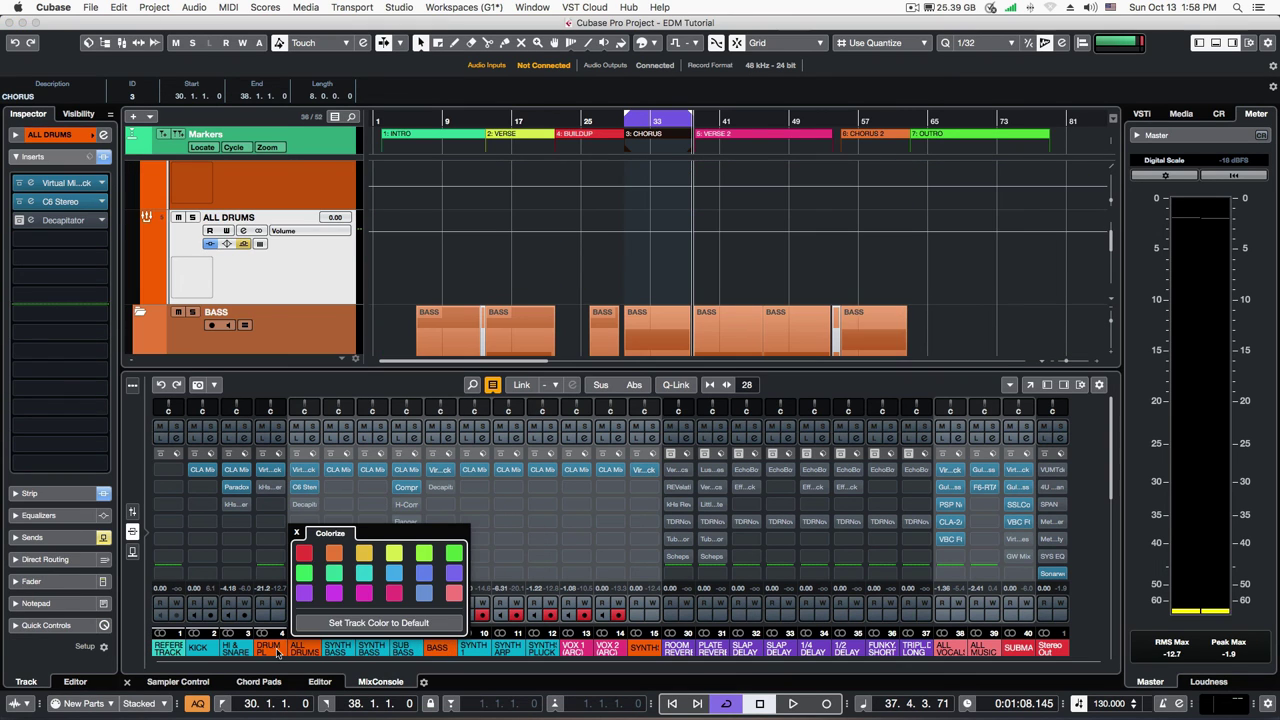
super+click(265, 648)
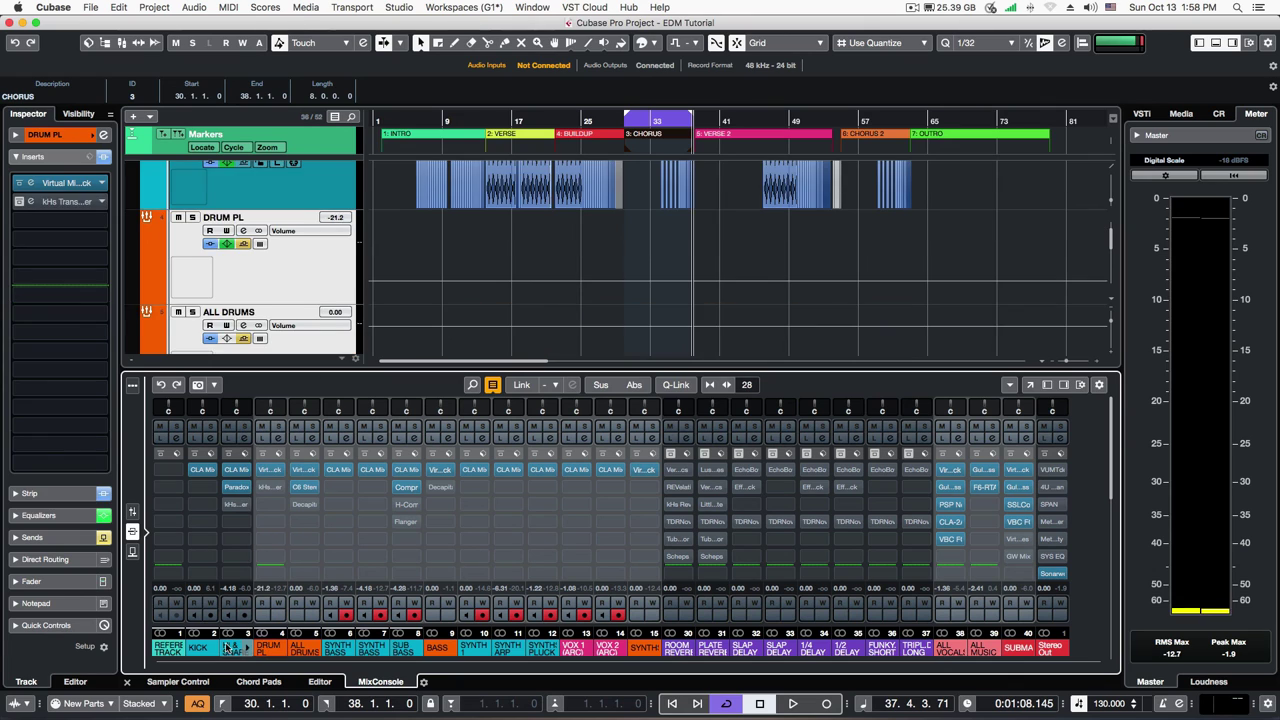
super+click(235, 649)
super+click(202, 650)
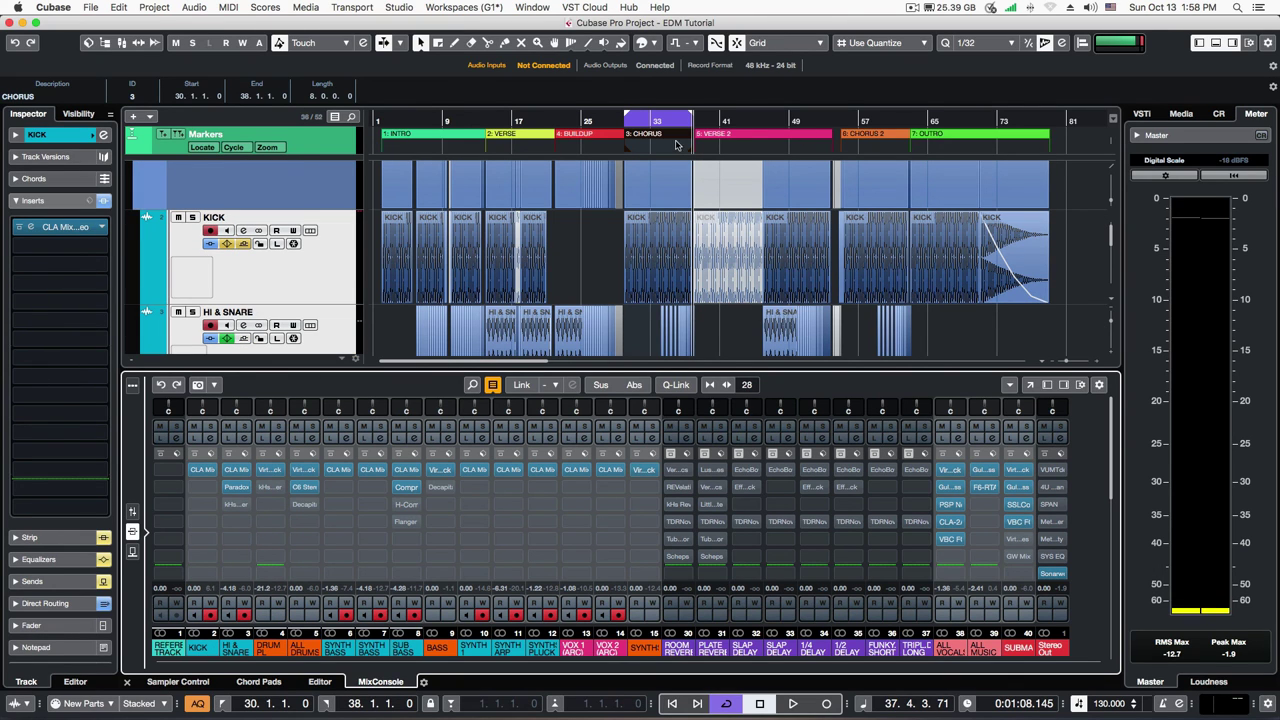
With Q-Link on, compare the chorus from its start with the selected channels' inserts bypassed and active.
click(634, 120)
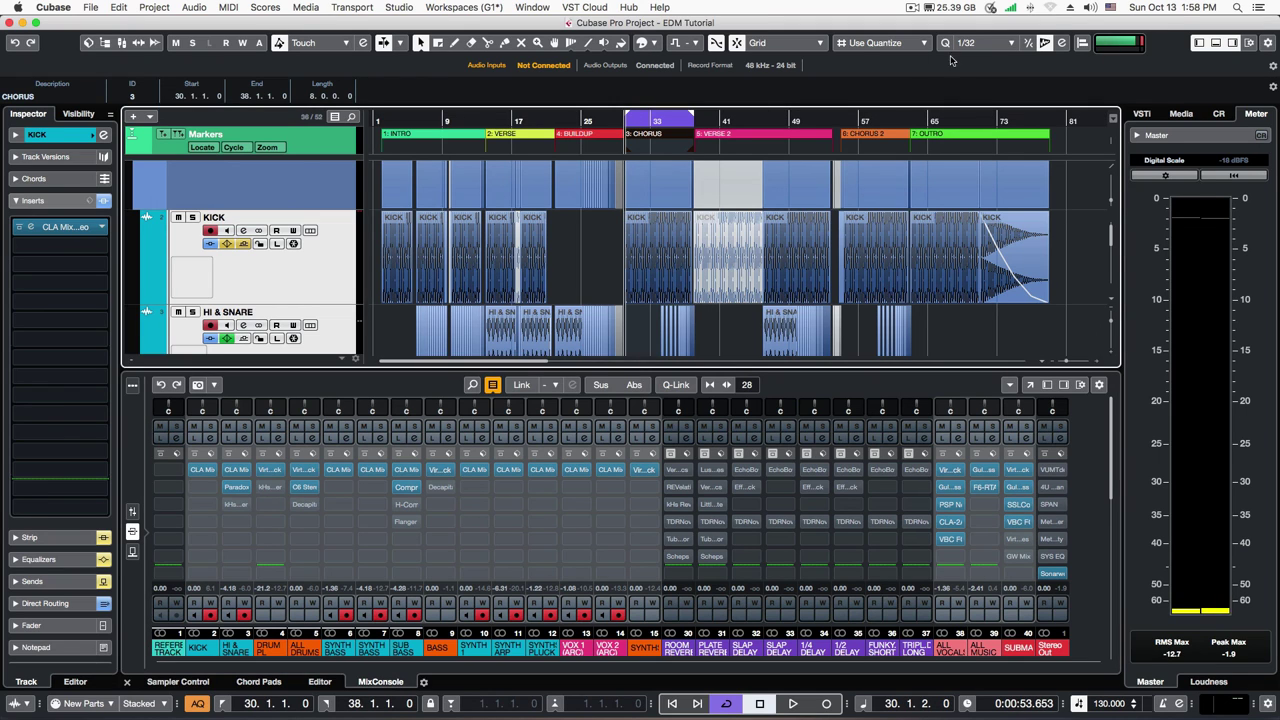
click(601, 455)
key(space)
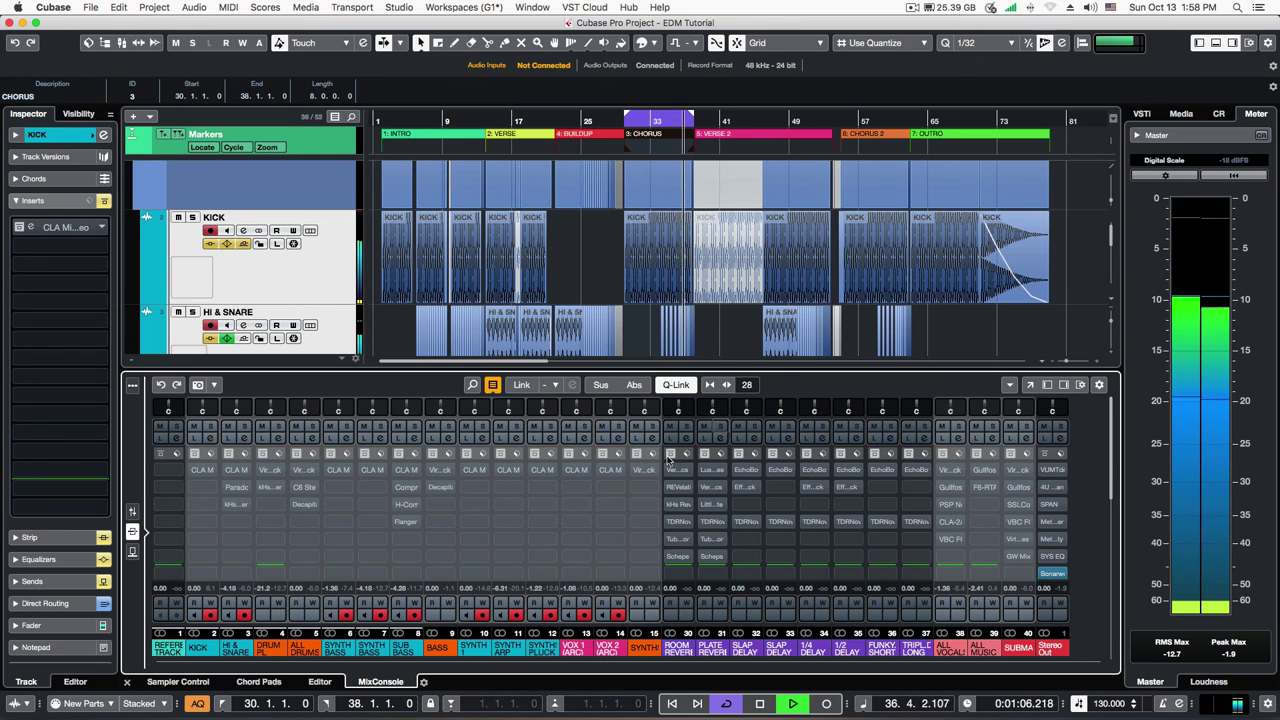
key(space)
key(space)
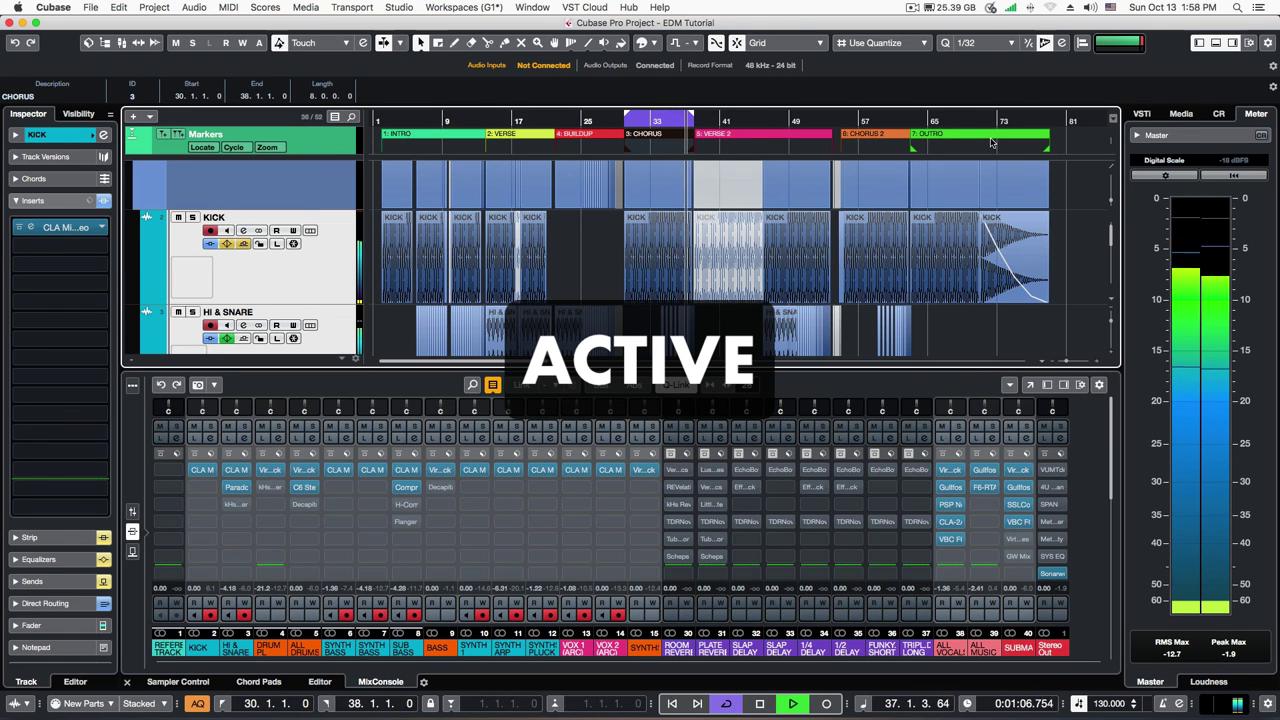
key(space)
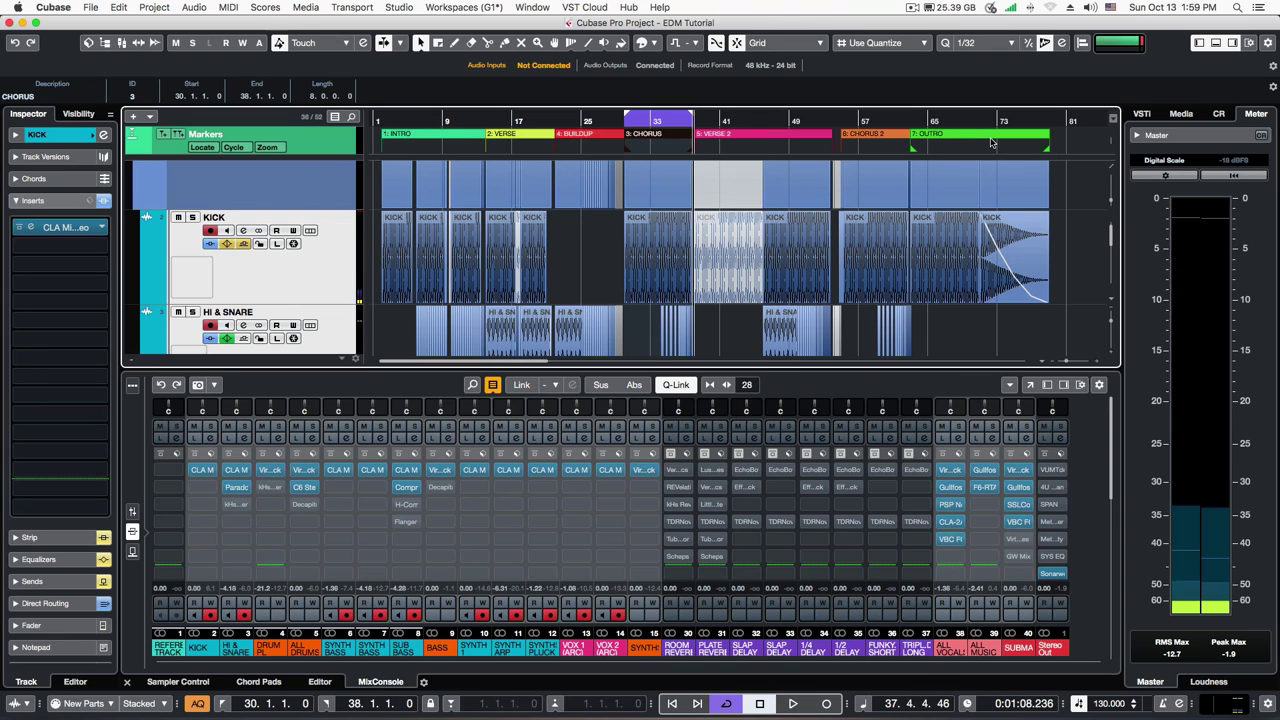